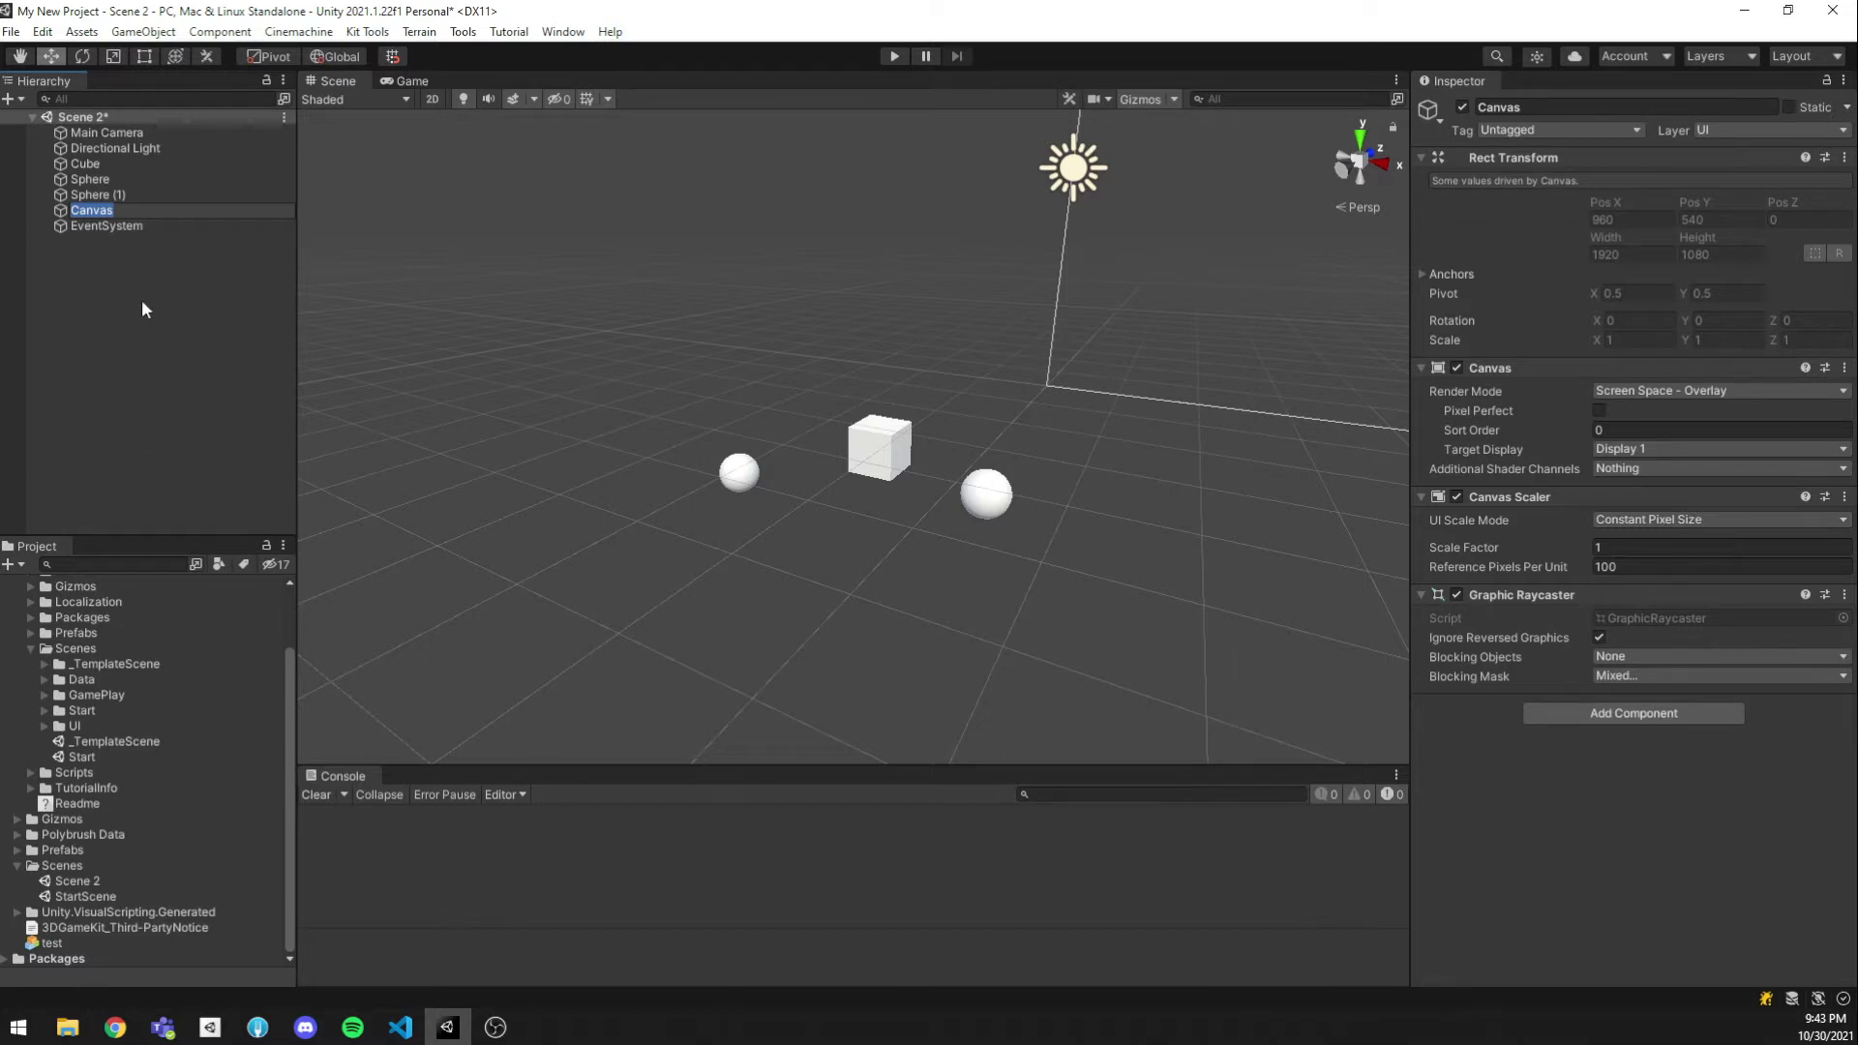
Frame the new Canvas in the scene and inspect the components of the Canvas and the EventSystem
left_click(136, 212)
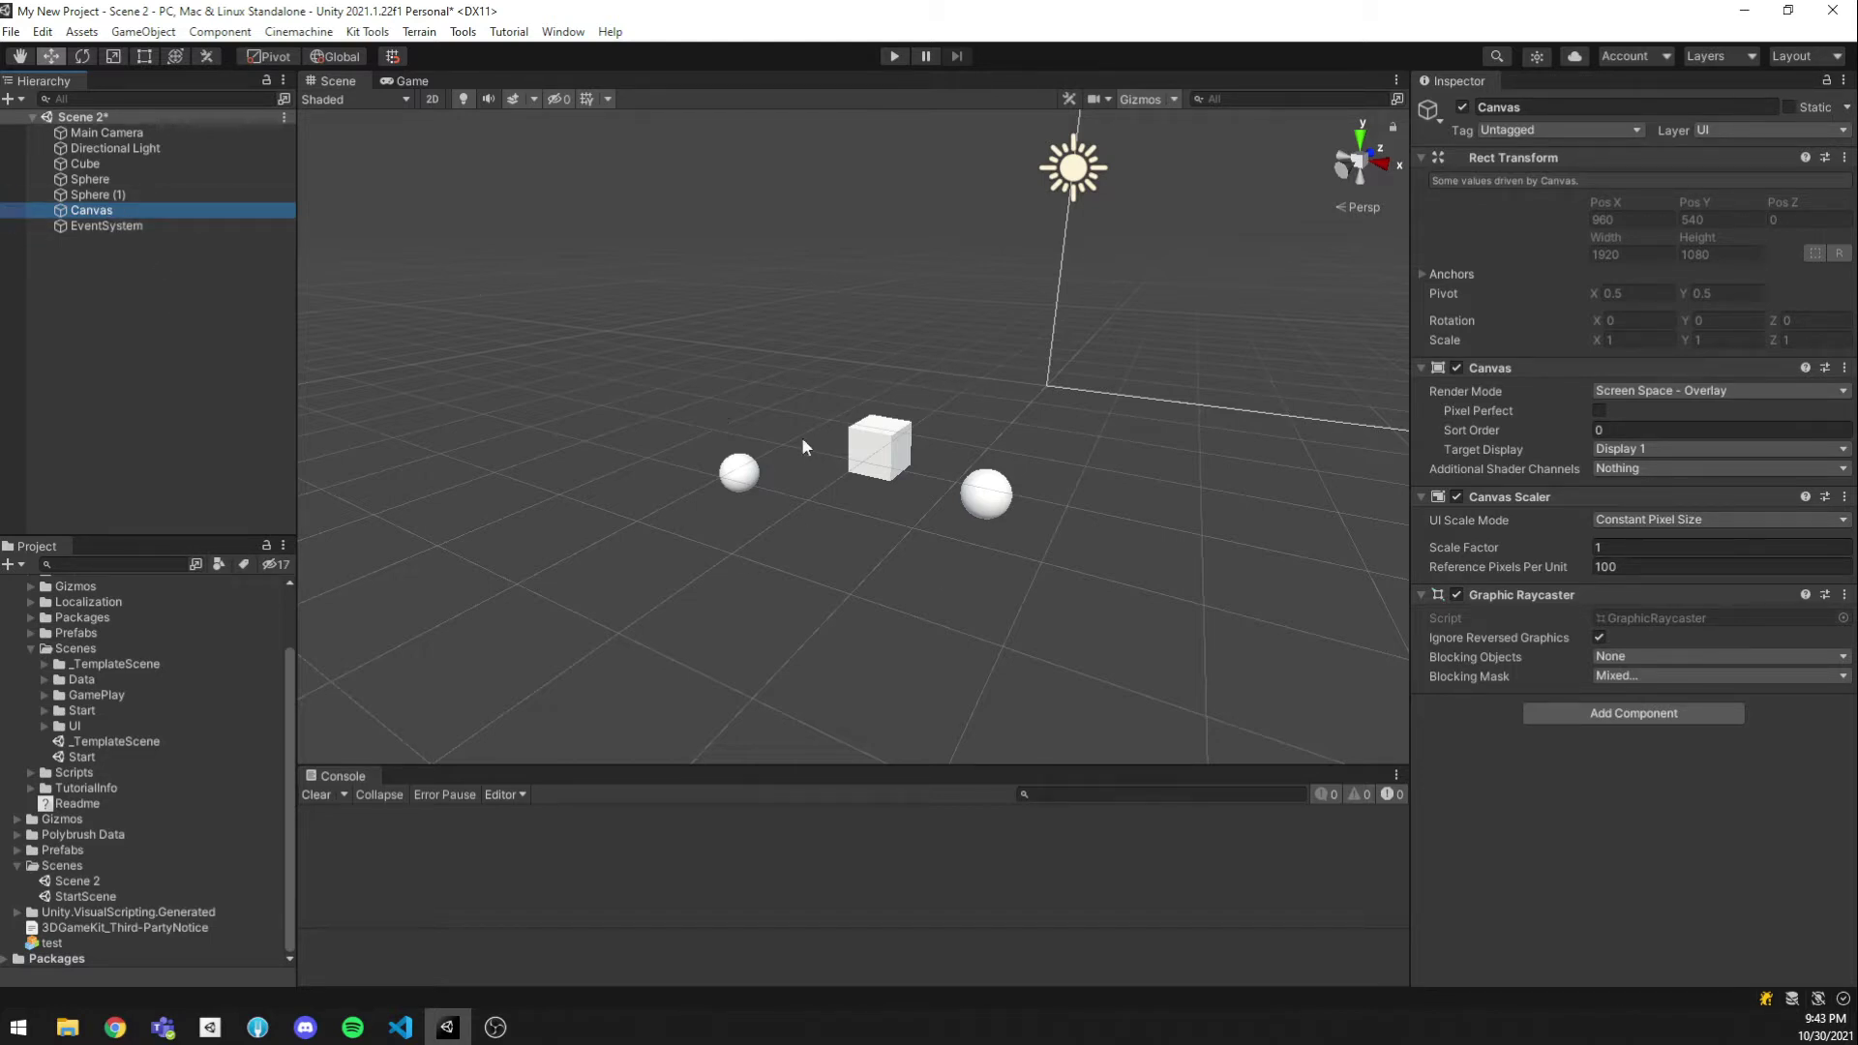
key("f")
left_click_drag(781, 502, 866, 466, "alt")
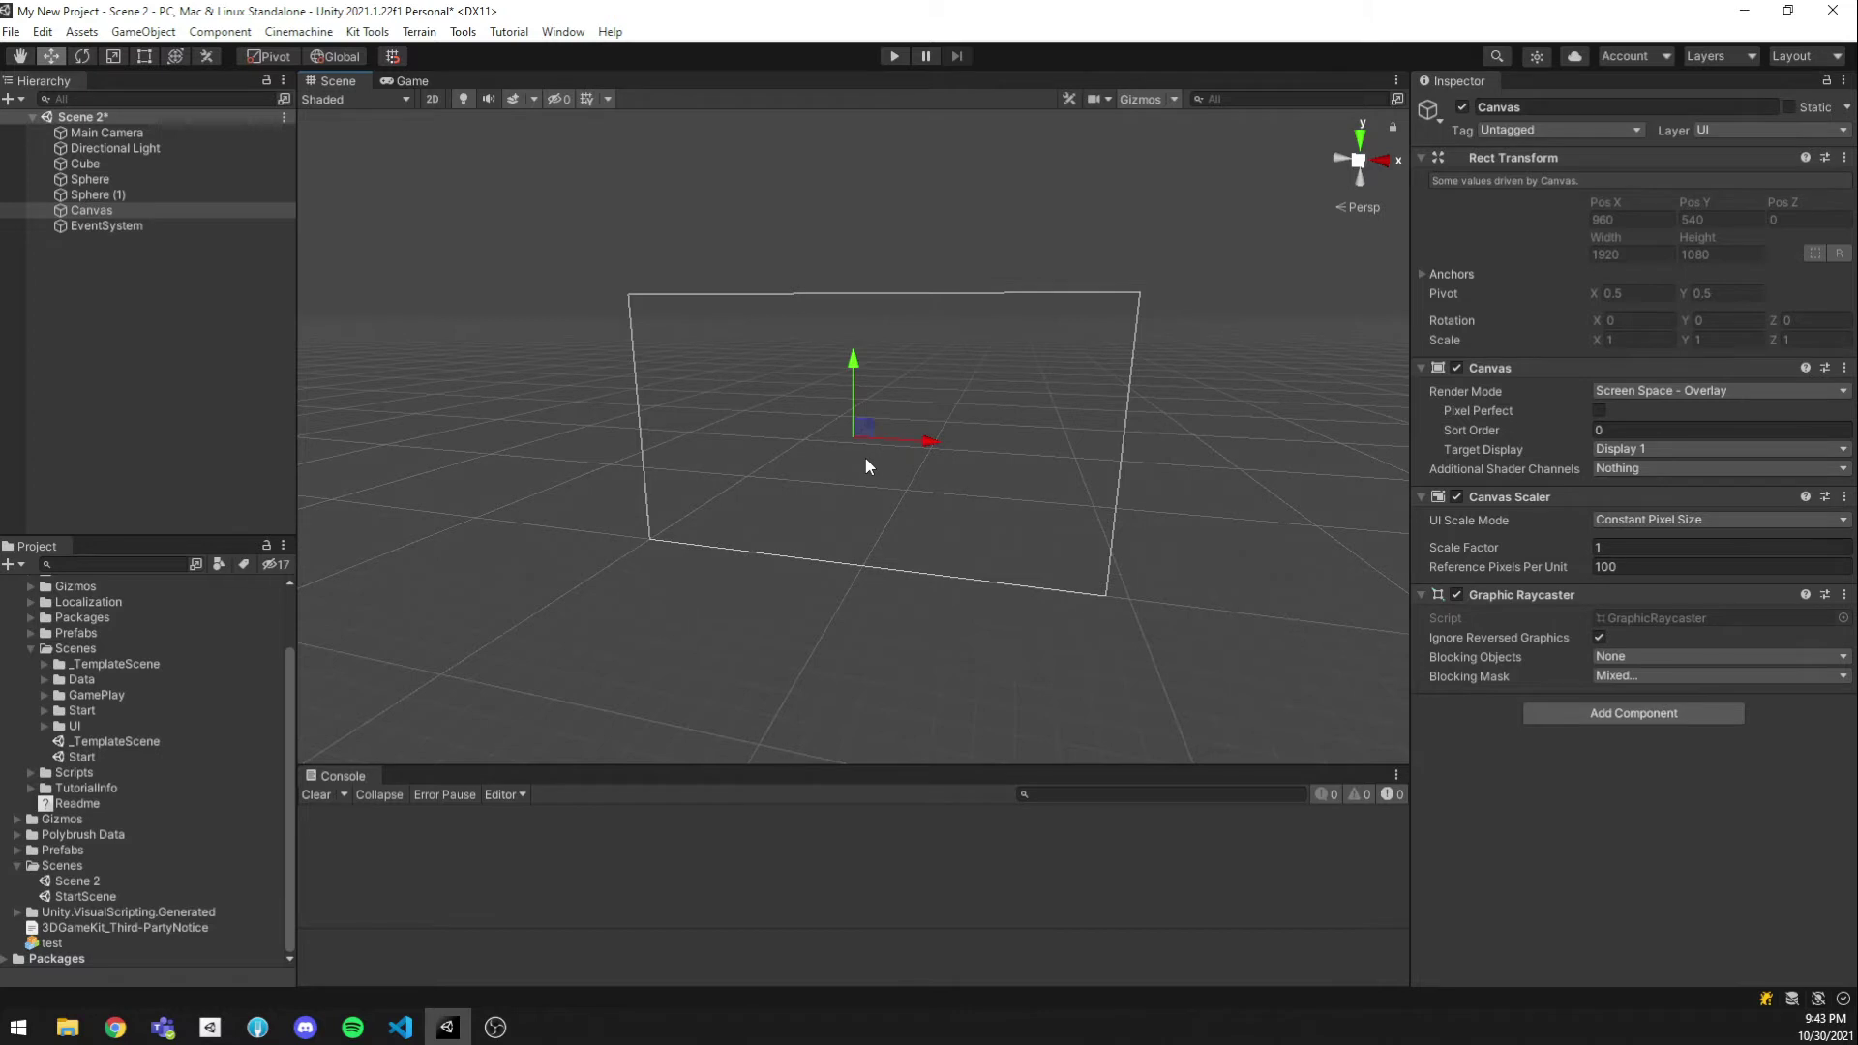
left_click(93, 227)
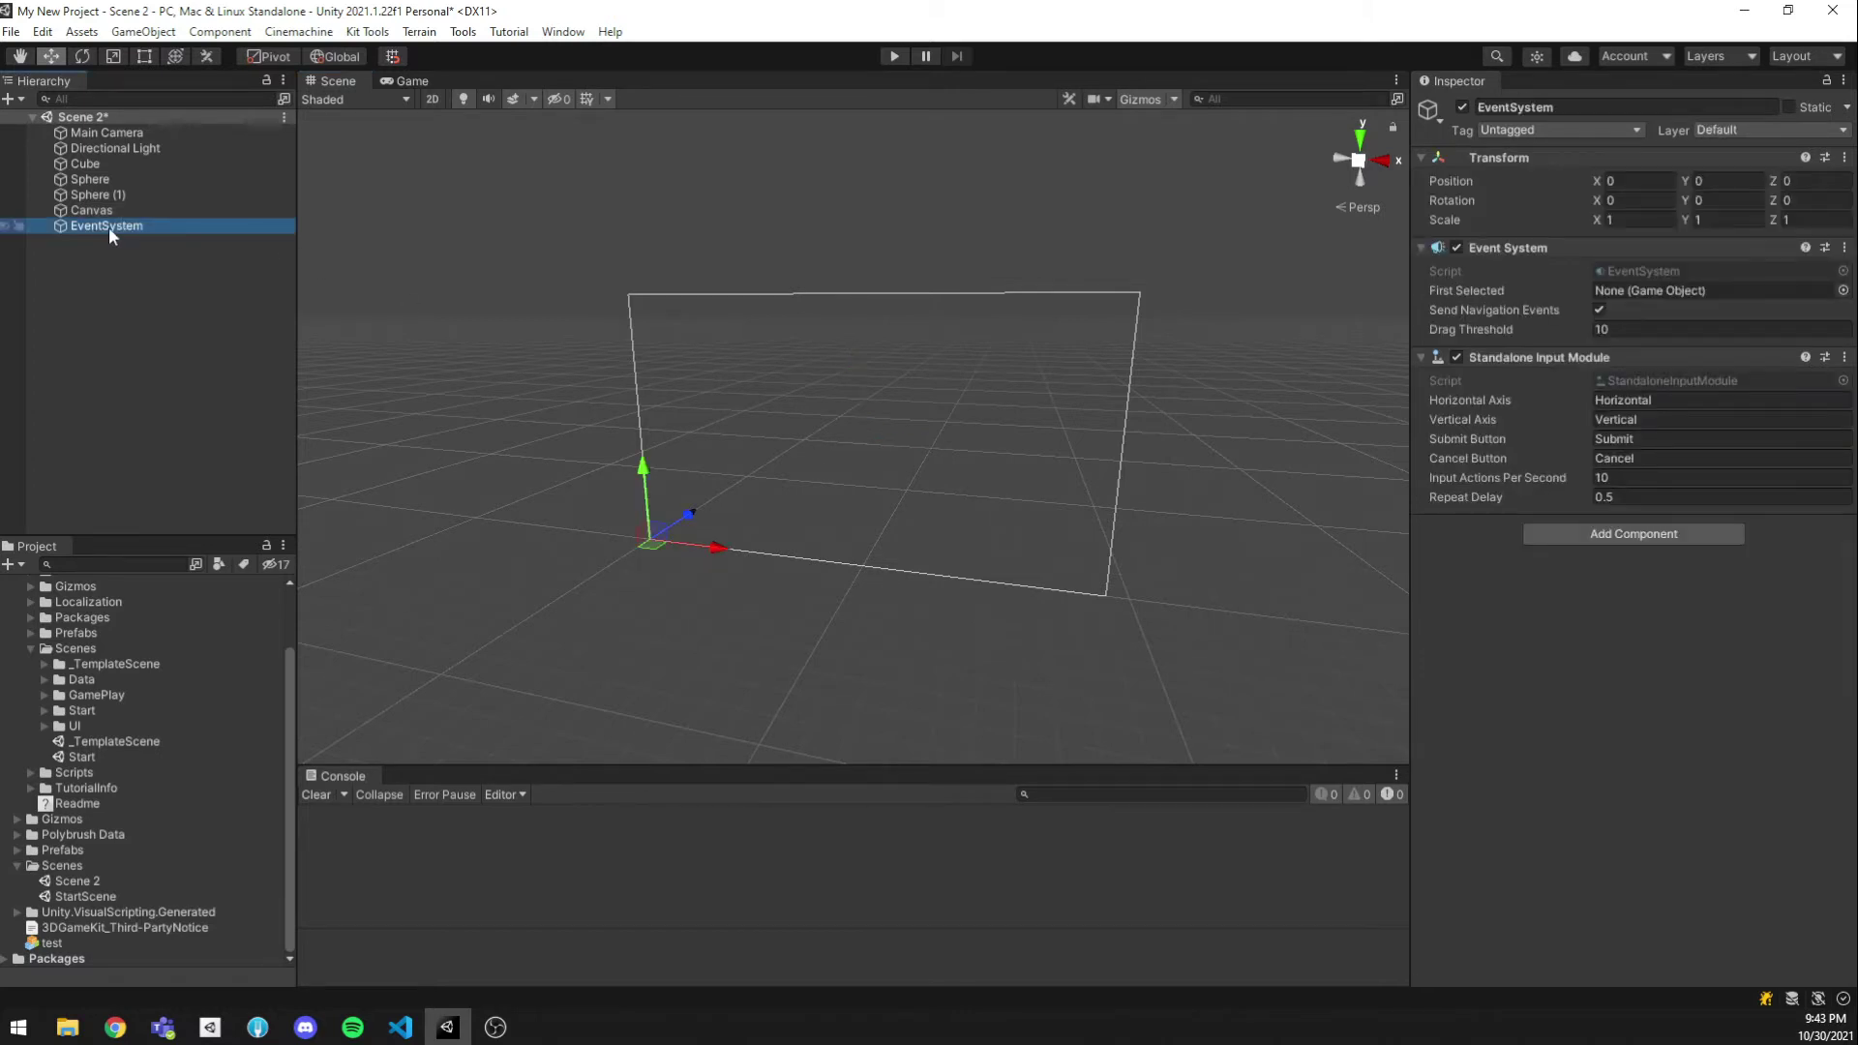
left_click(120, 212)
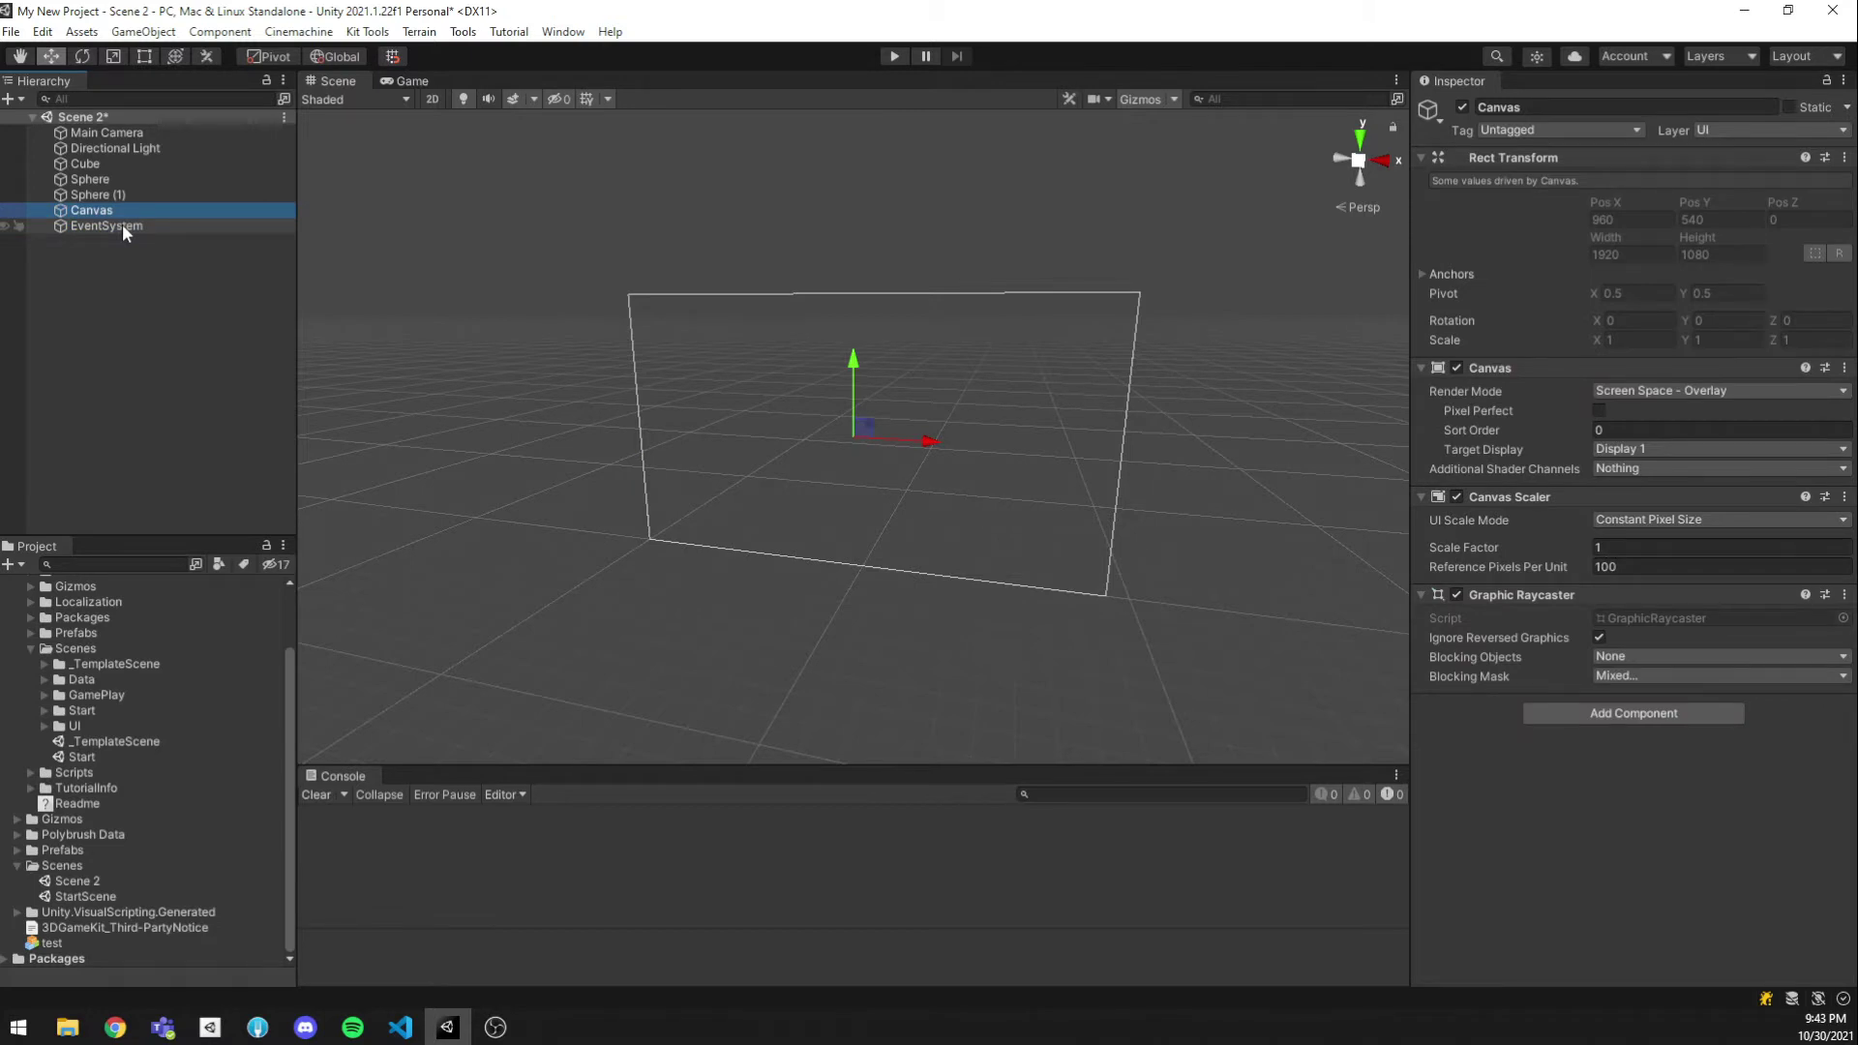
left_click(122, 226)
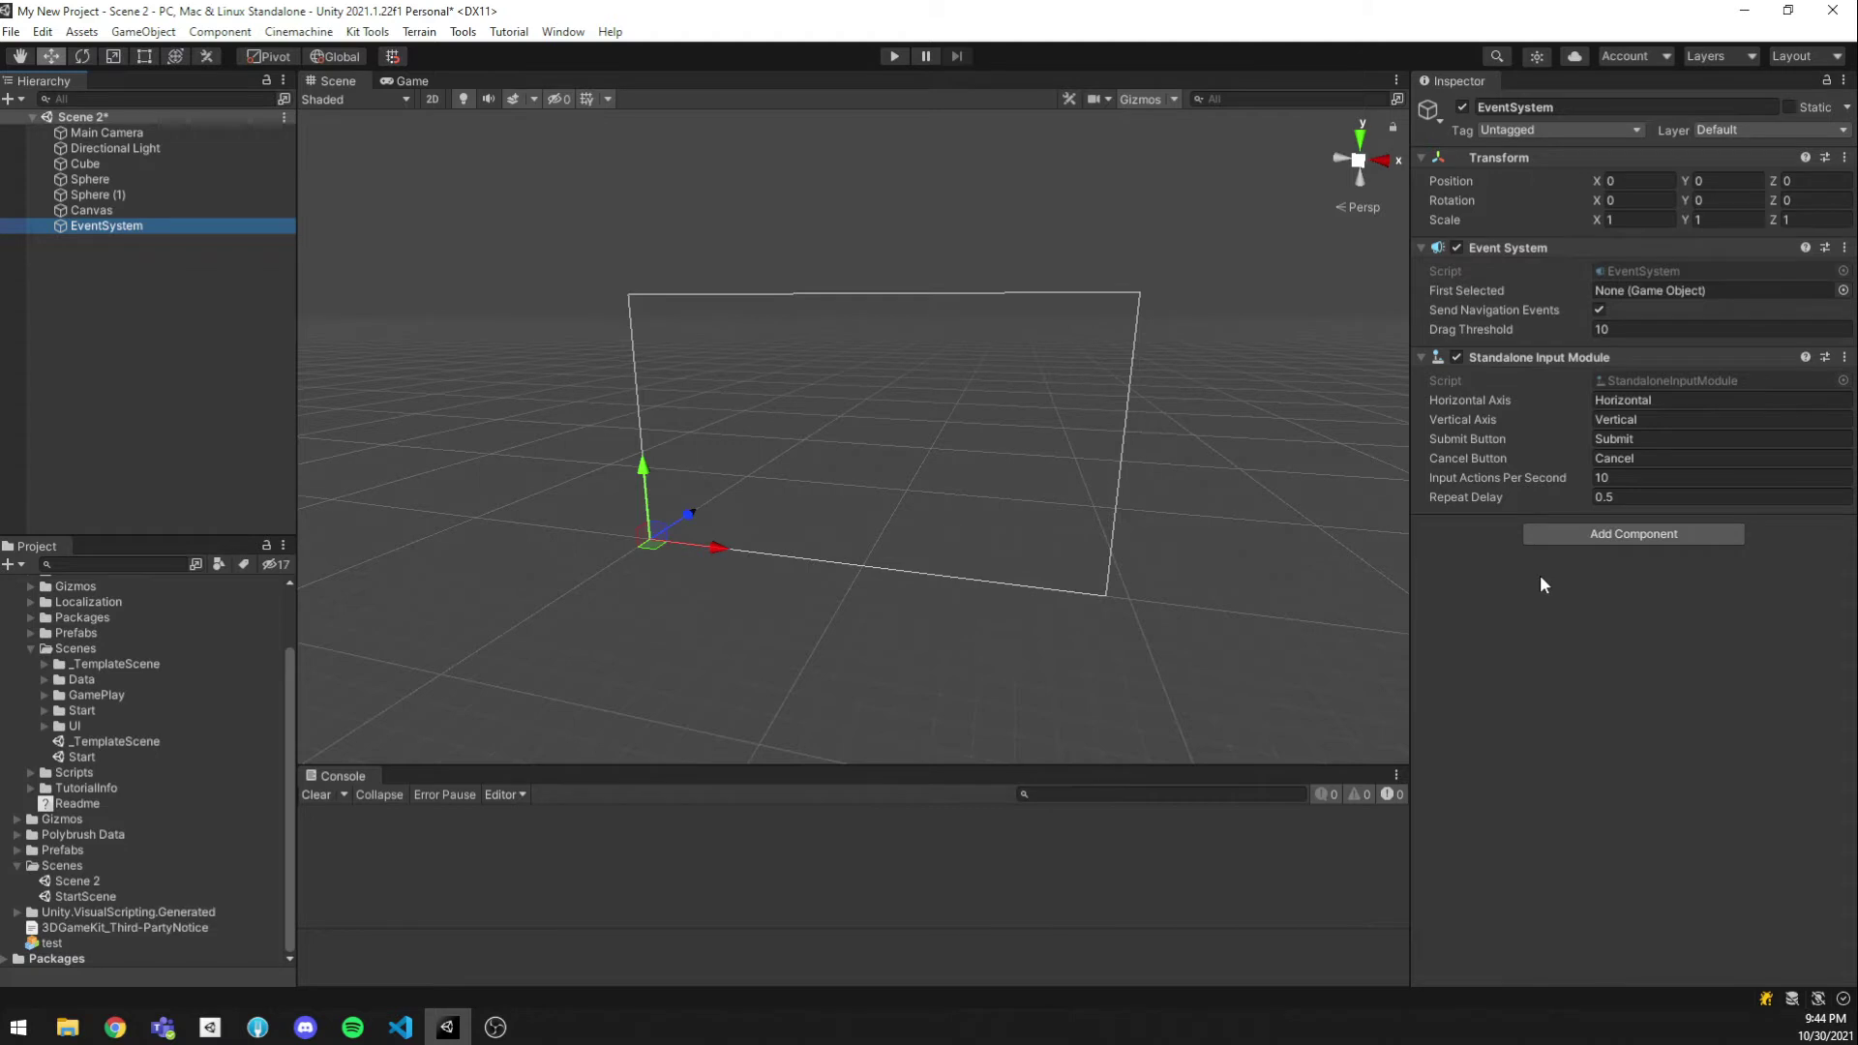
left_click(141, 214)
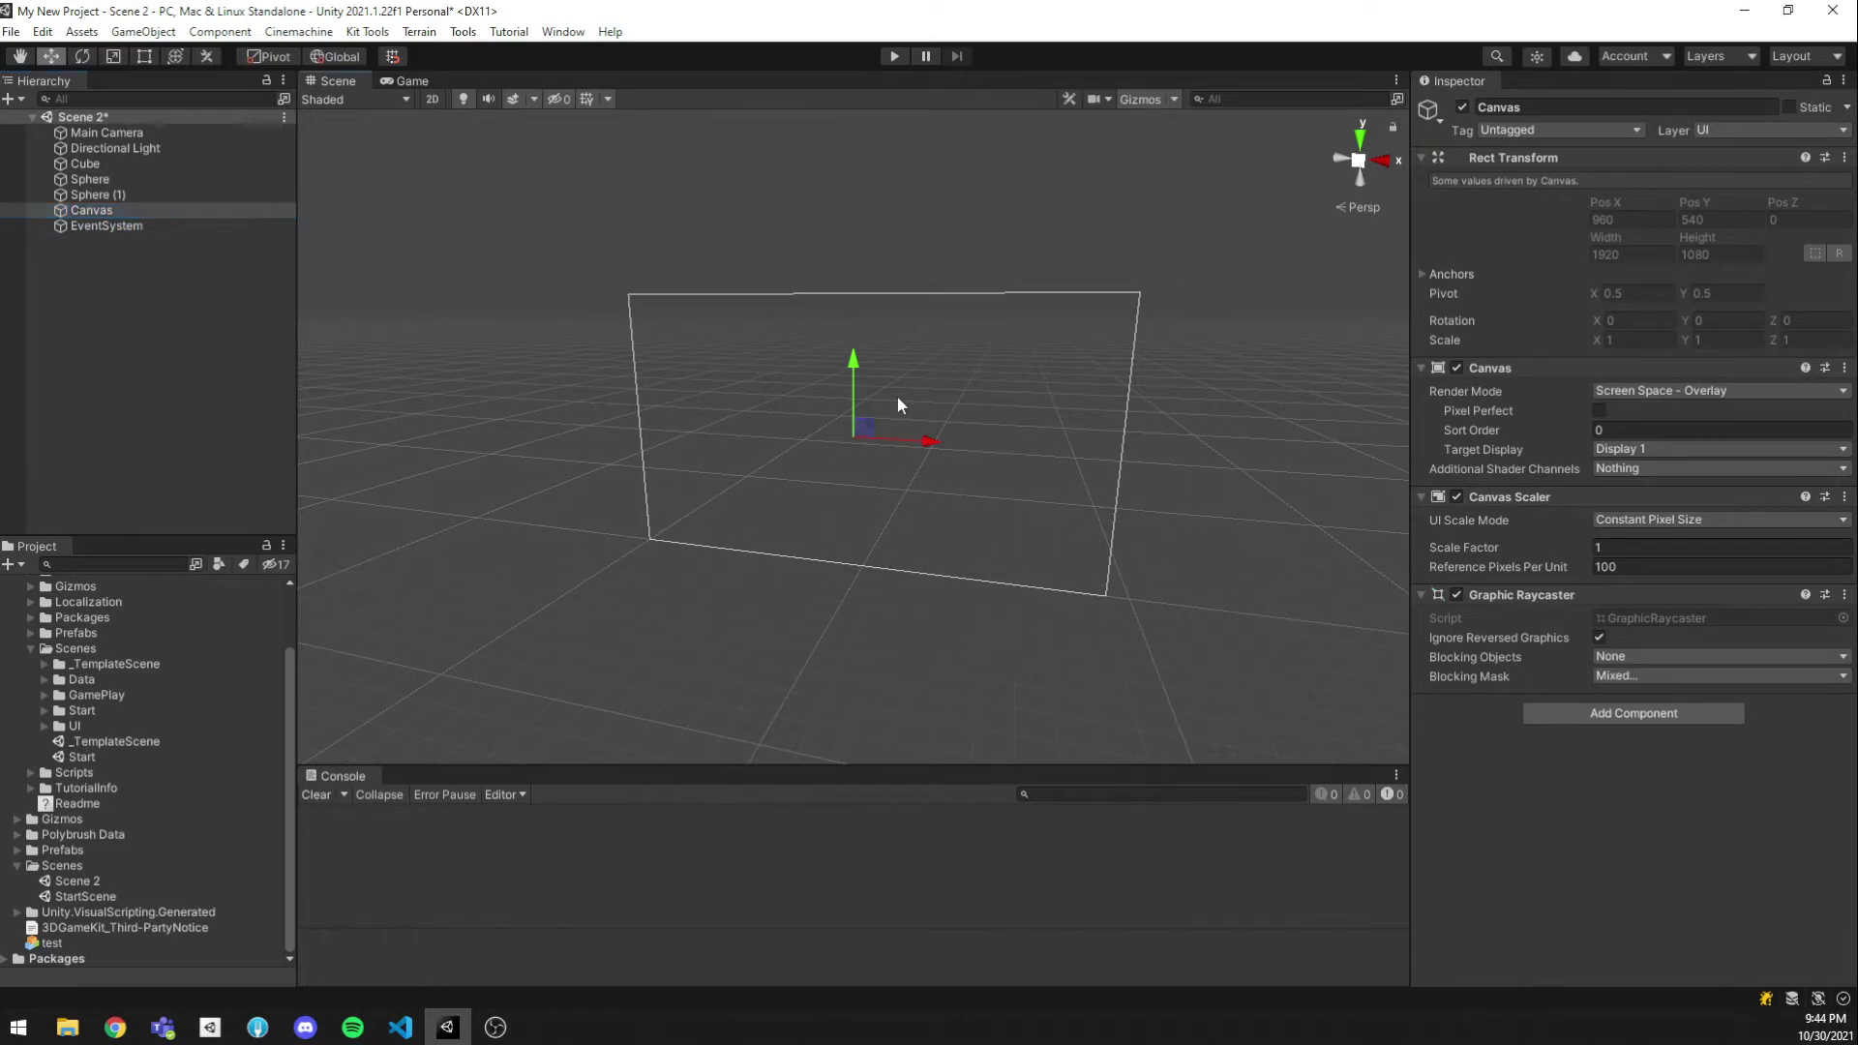
Switch the Scene view to 2D, framed on the Canvas, and activate the Rect tool
scroll(887, 449, "up", 5)
left_click_drag(925, 432, 1029, 419, "alt")
left_click(434, 99)
key("f")
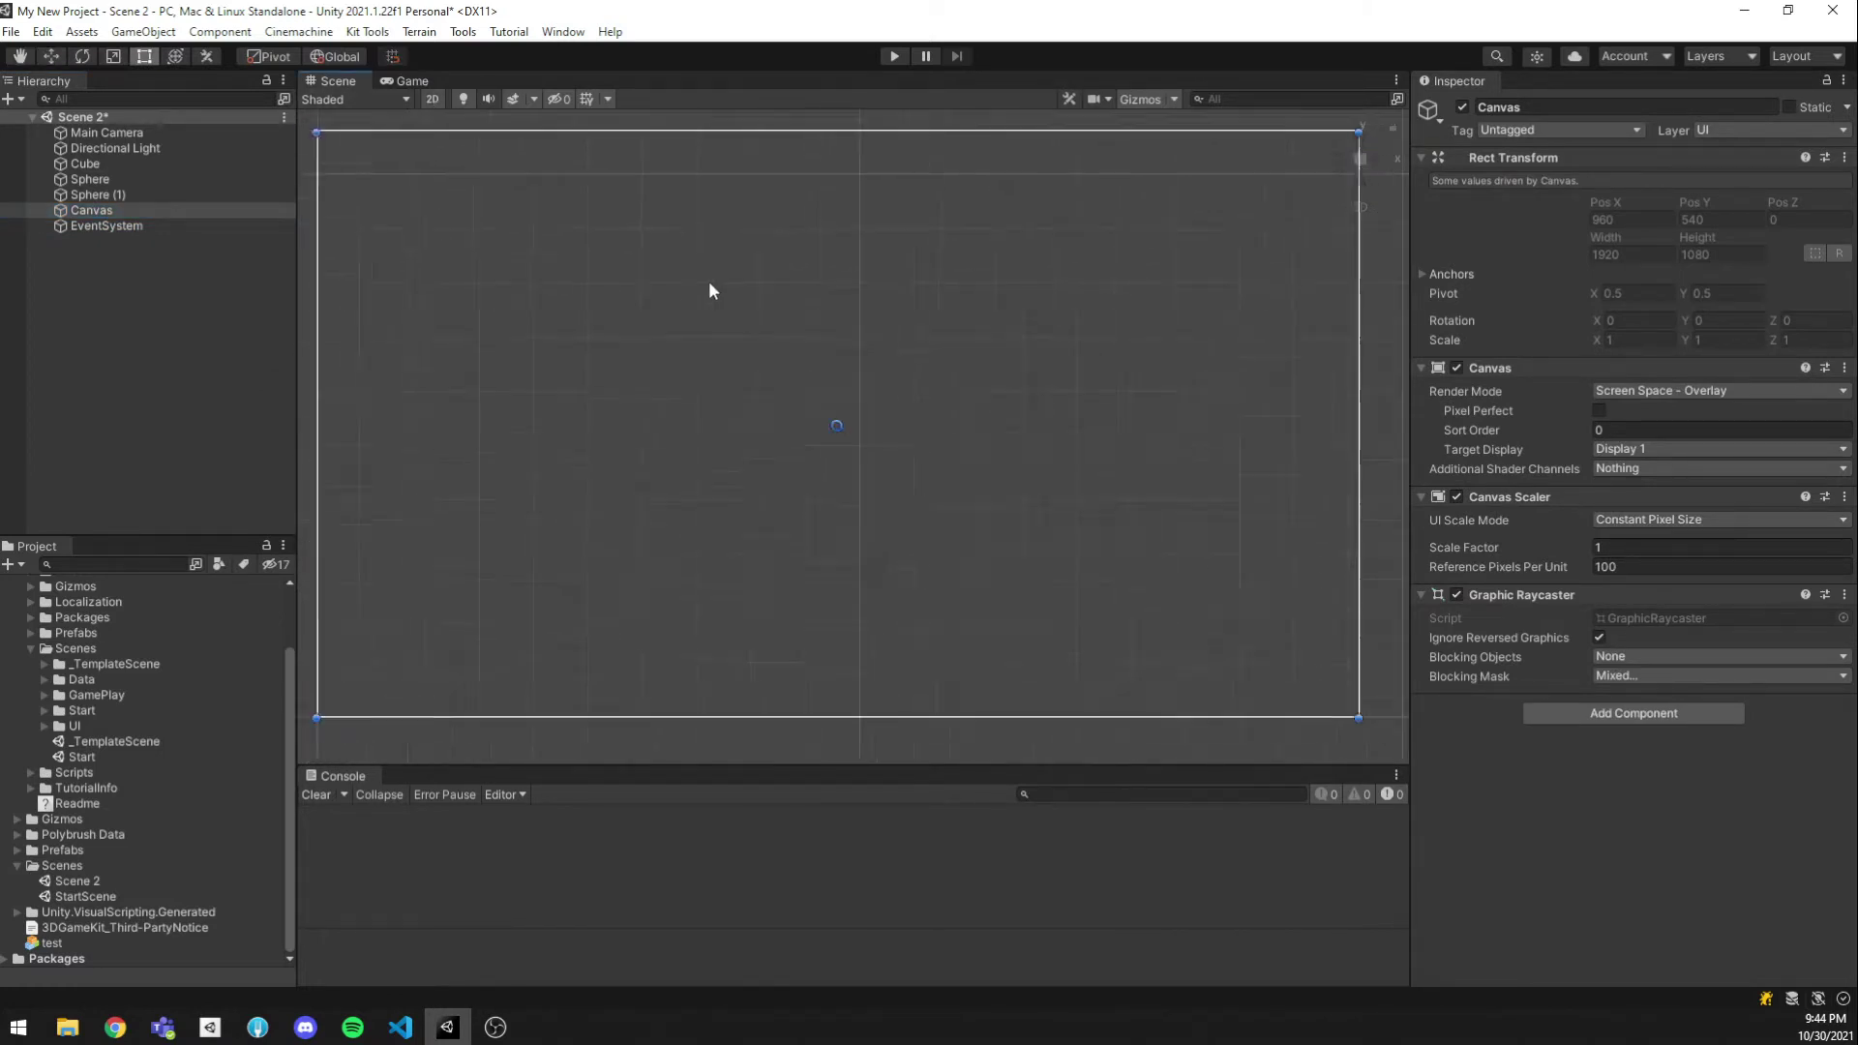
left_click(144, 55)
scroll(821, 376, "up", 2)
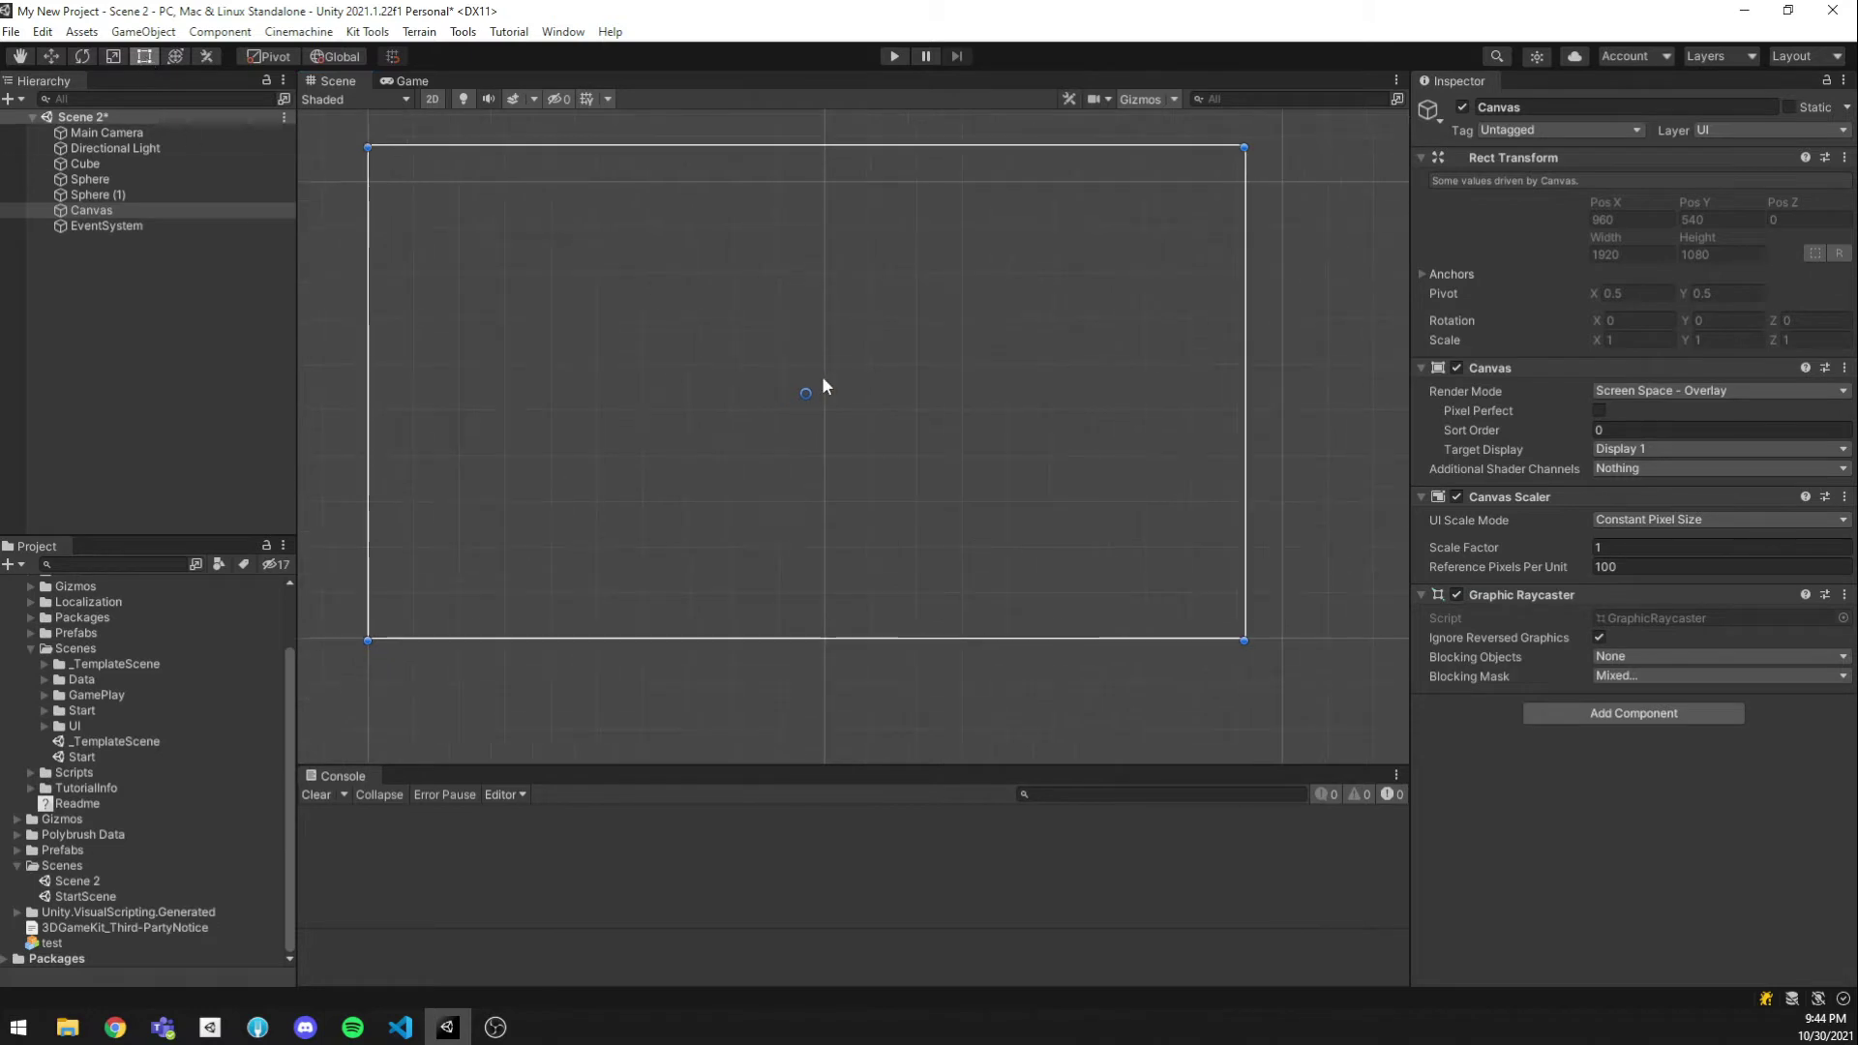
middle_click_drag(765, 337, 829, 367)
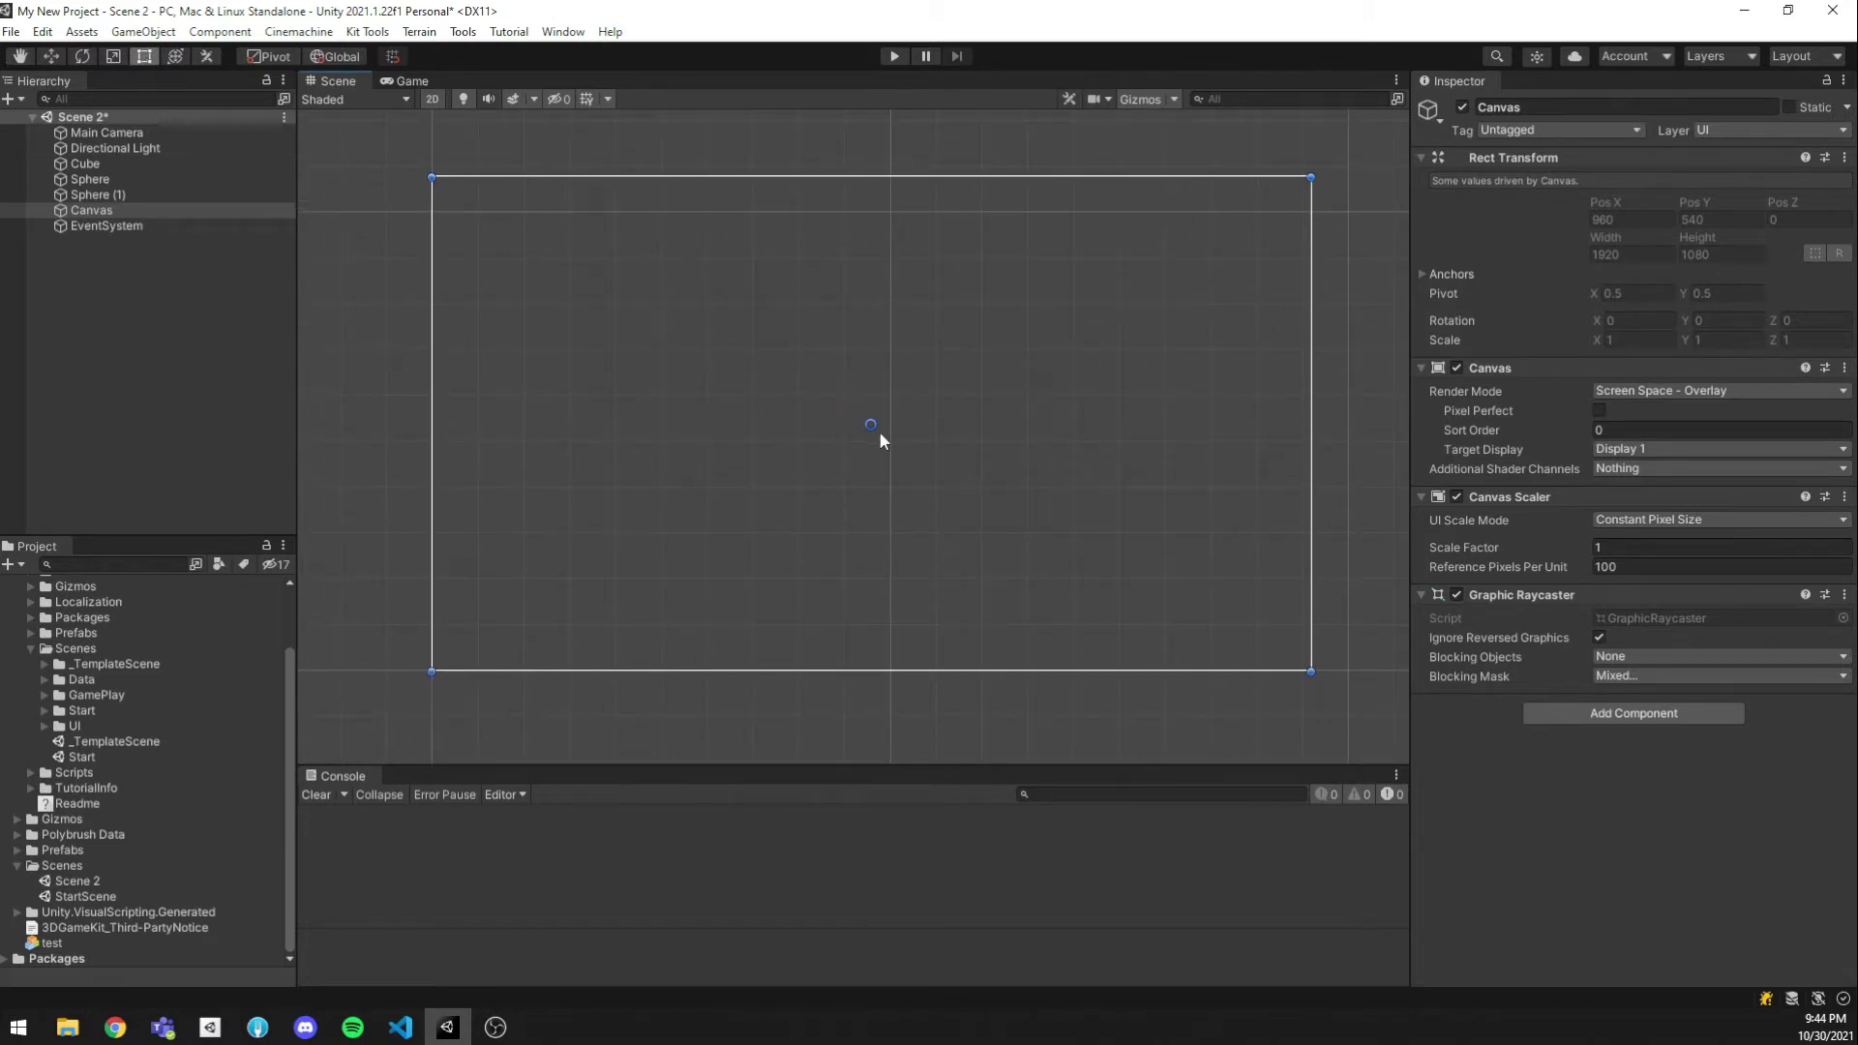
Add a UI Panel as a child of the Canvas
right_click(102, 210)
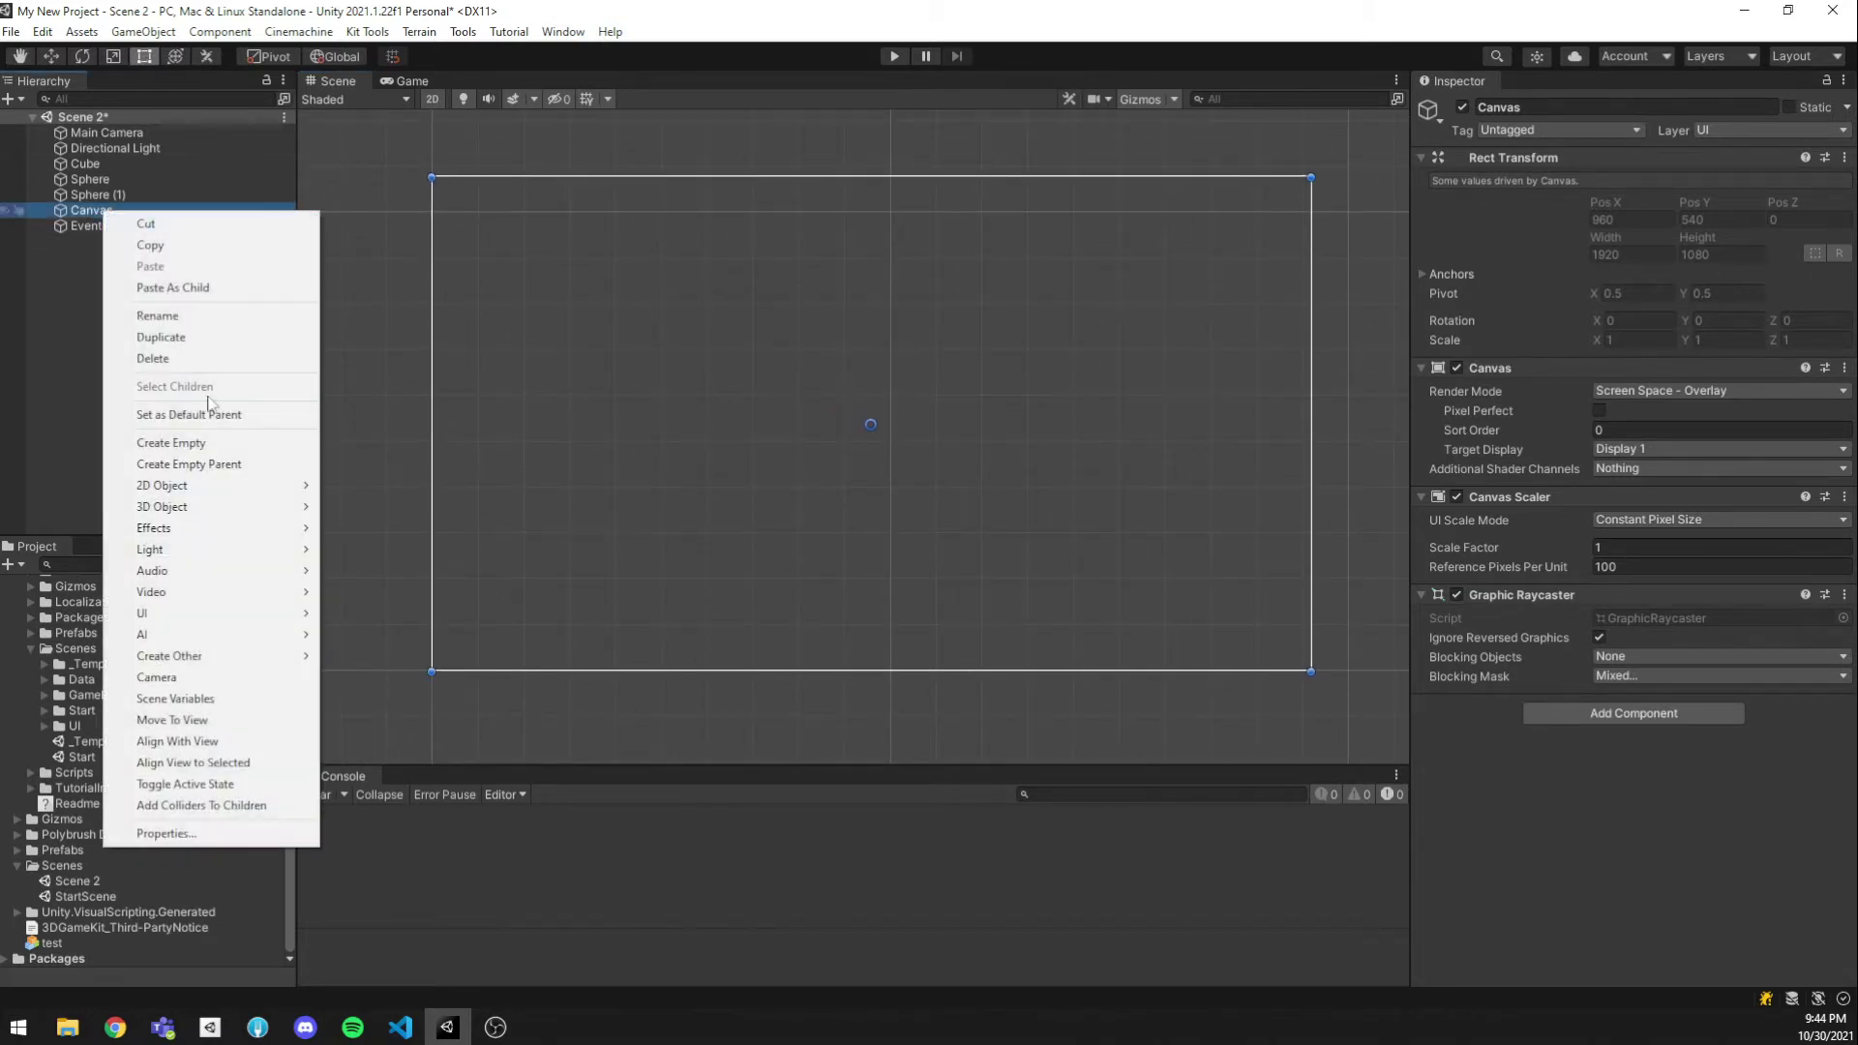
mouse_move(213, 608)
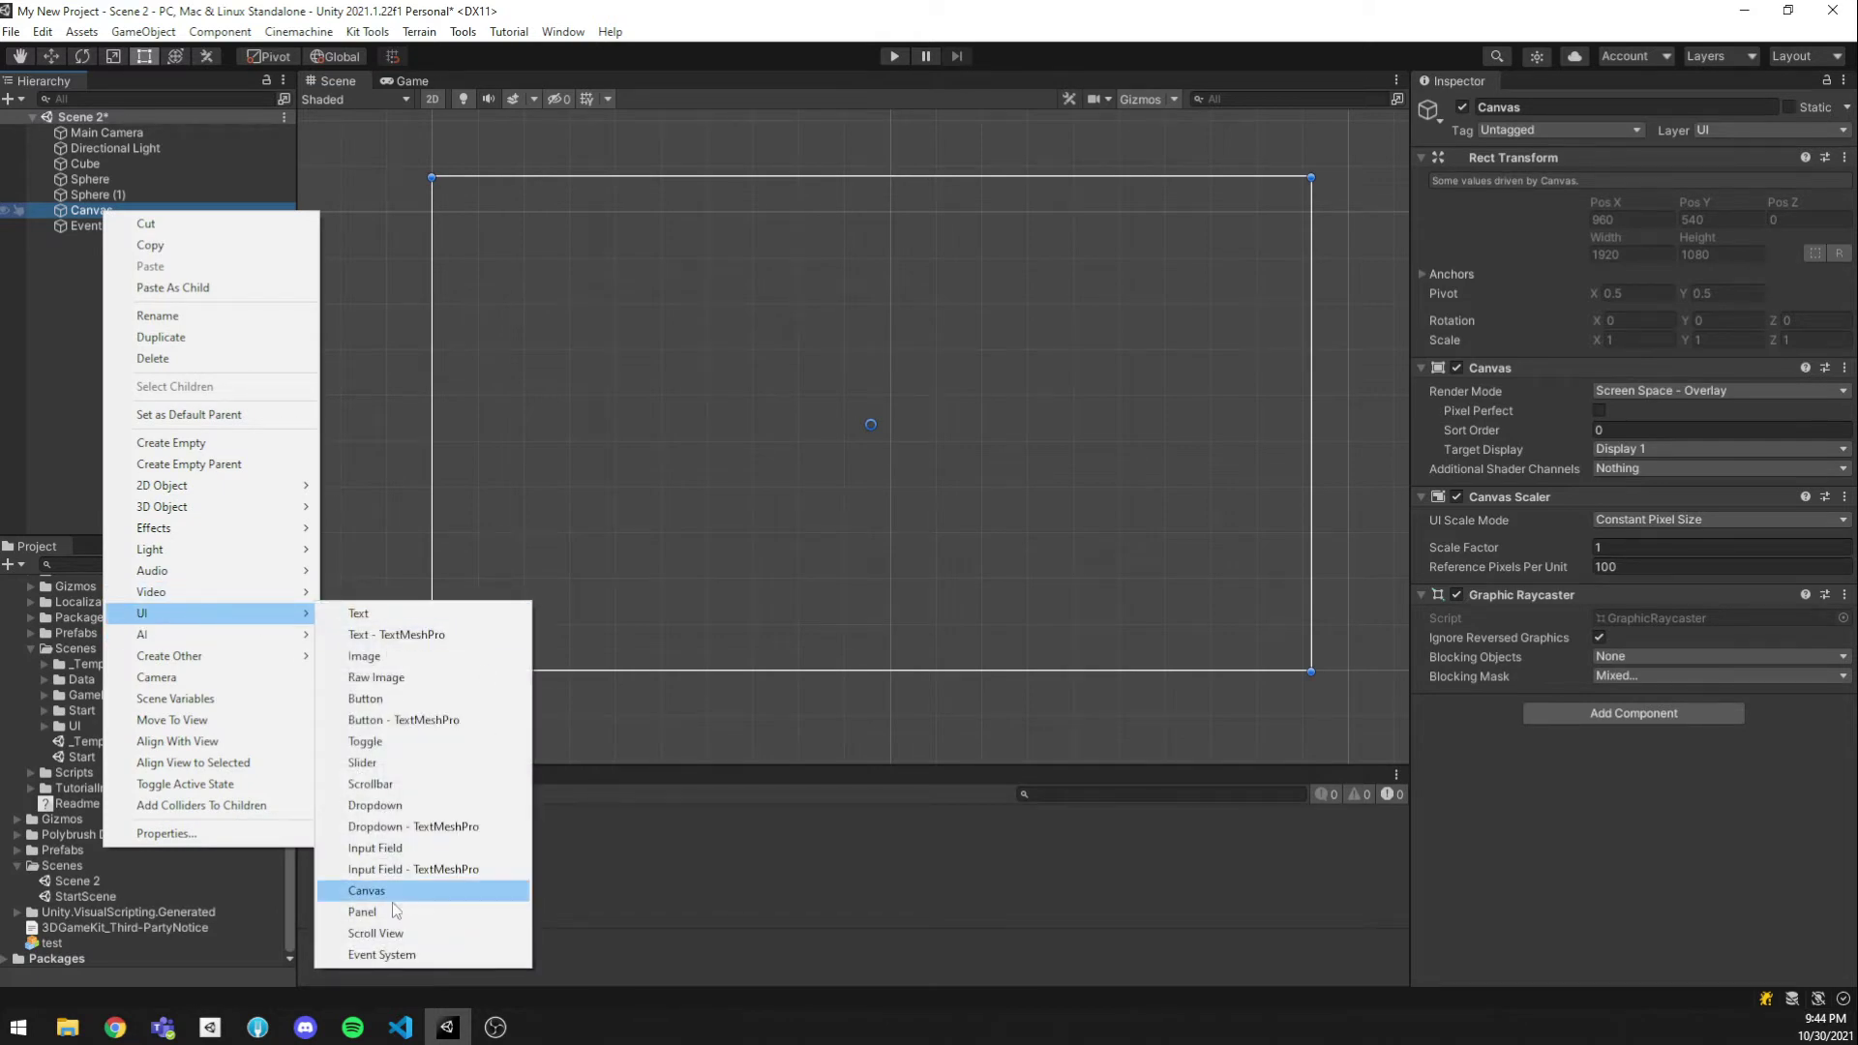
left_click(388, 909)
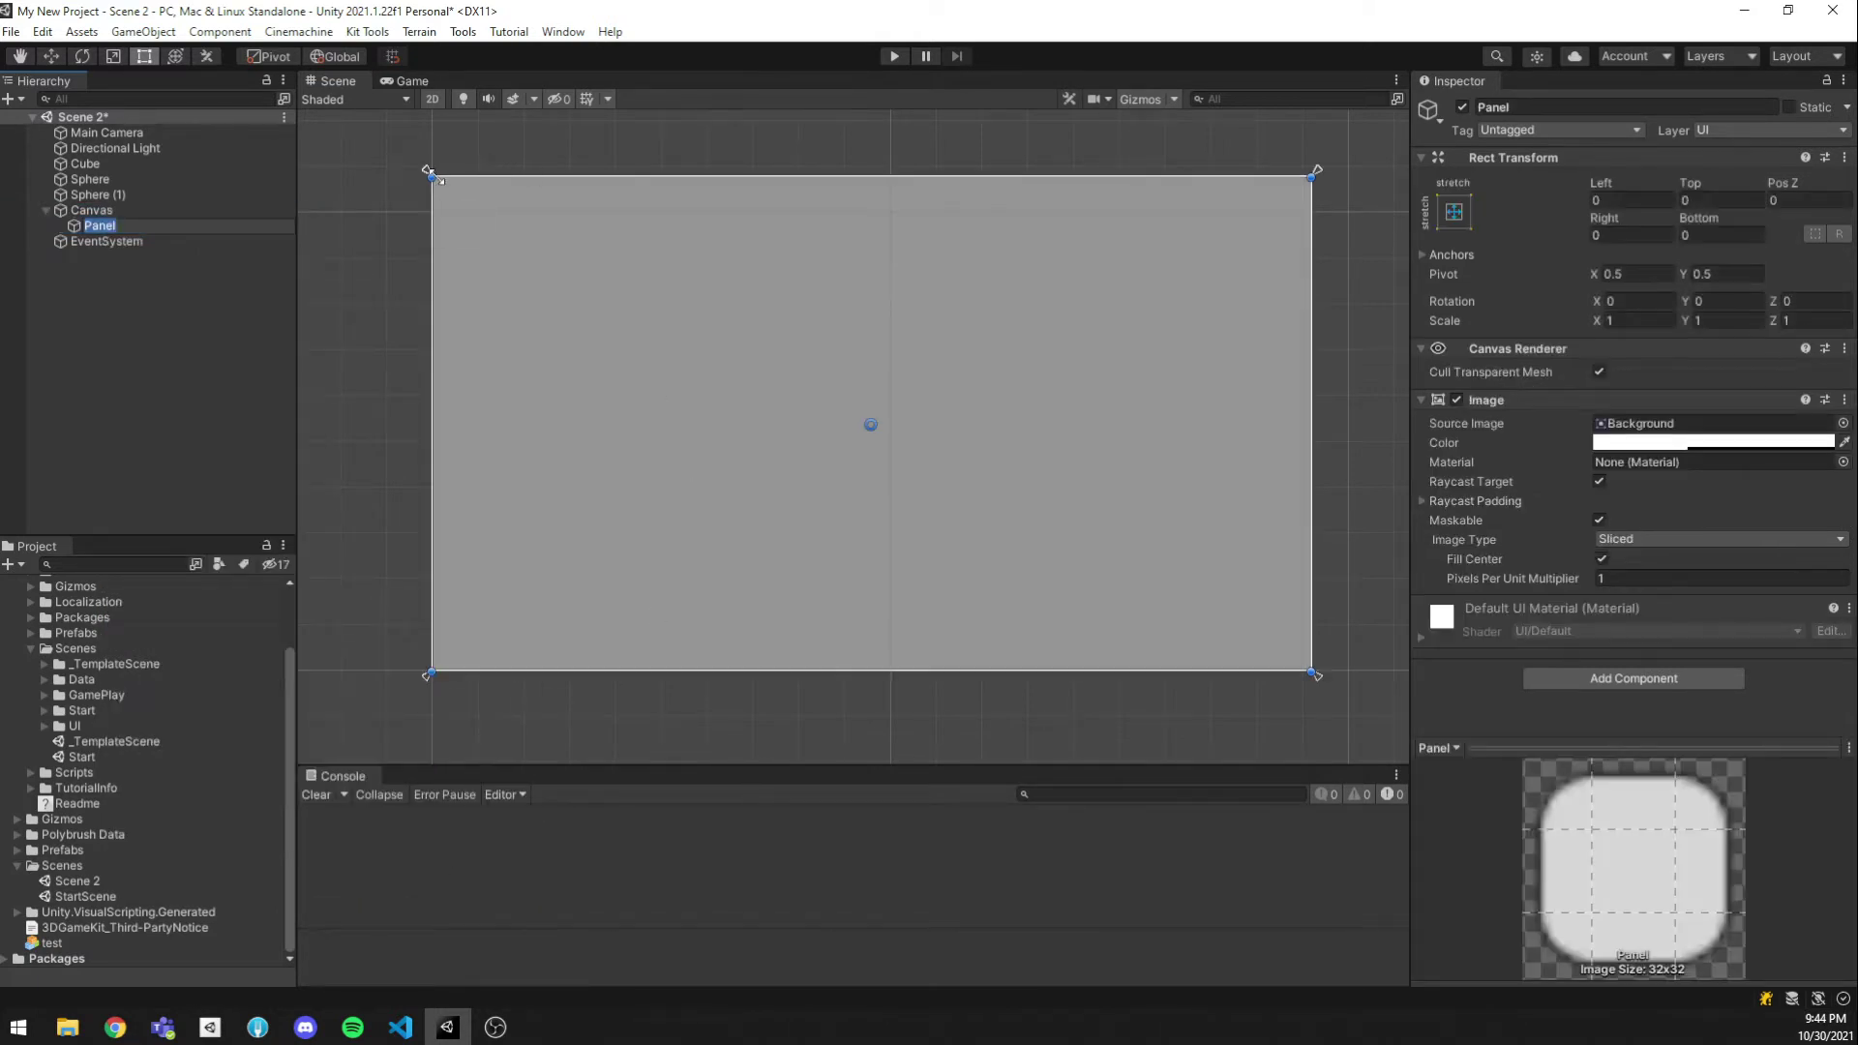
Shrink the panel and place it in the canvas's lower-right corner, with offsets of about left 1249, top 458, right 57, bottom 28
left_click_drag(429, 172, 813, 323)
left_click_drag(1313, 671, 1203, 610)
left_click_drag(891, 382, 787, 361)
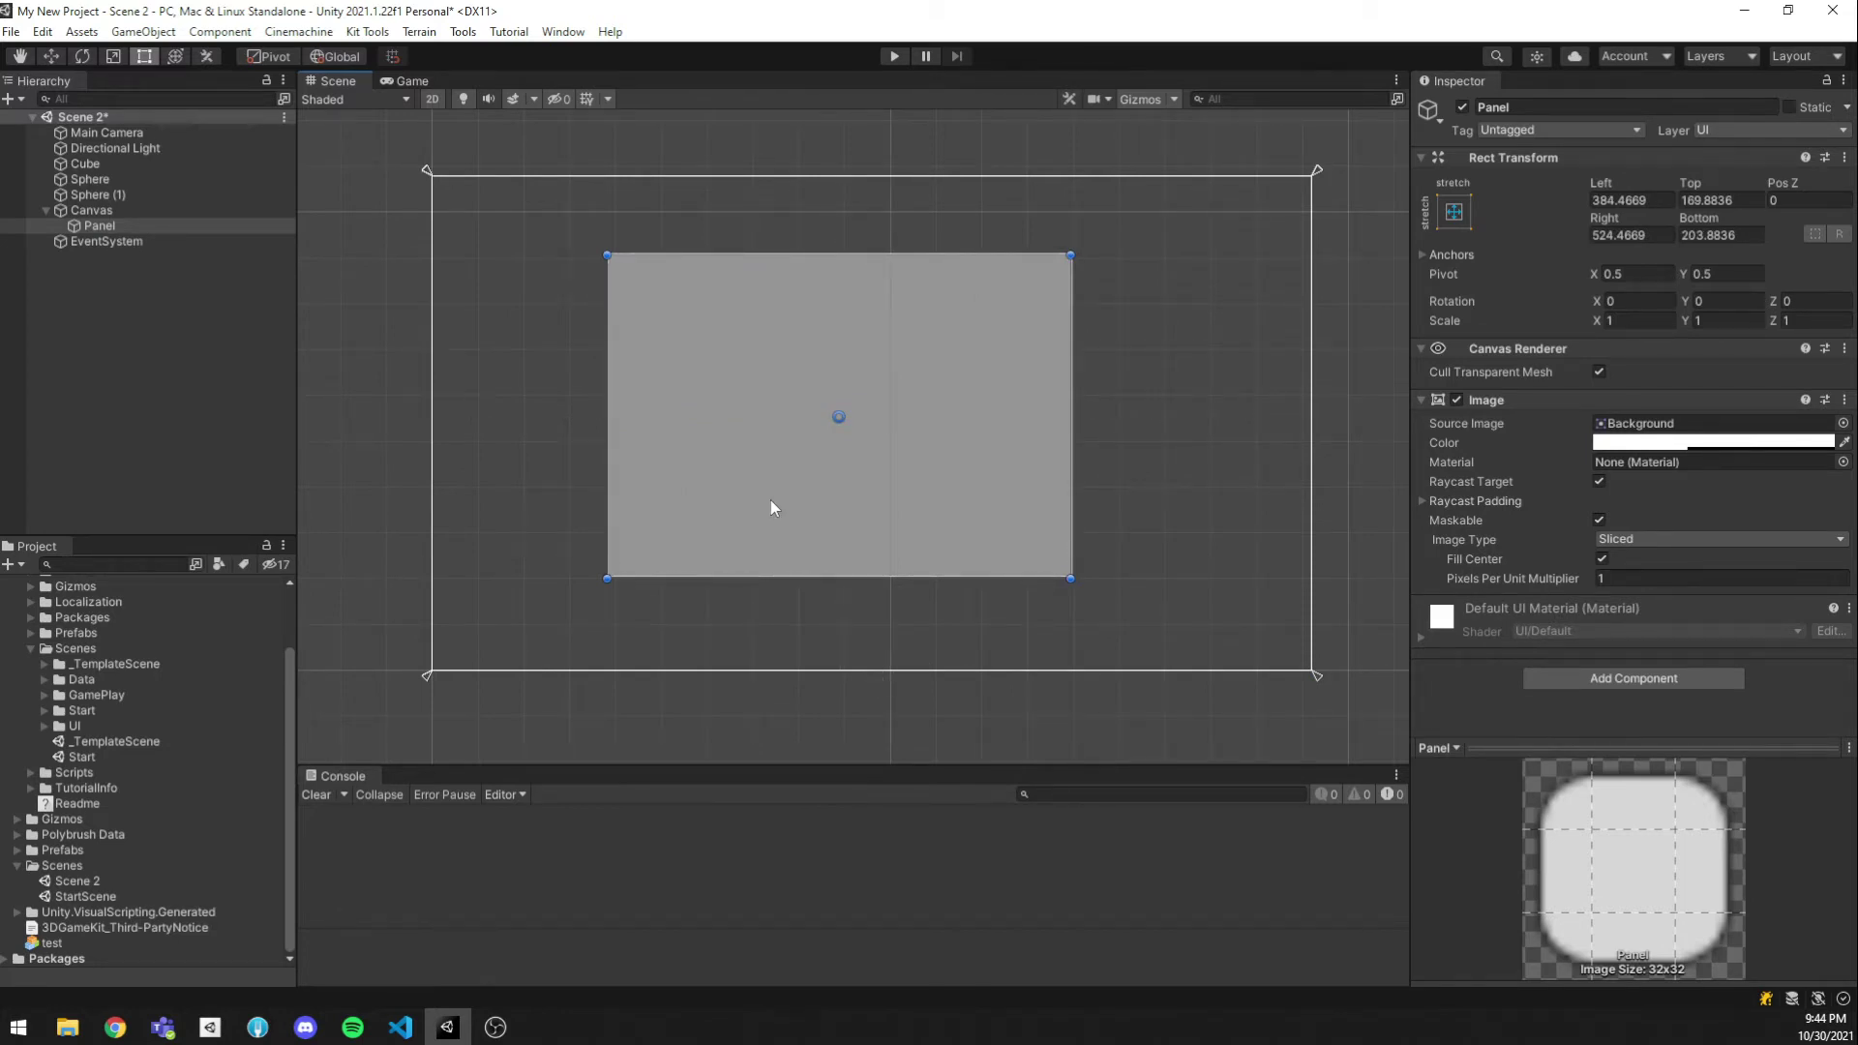
left_click_drag(771, 500, 783, 457)
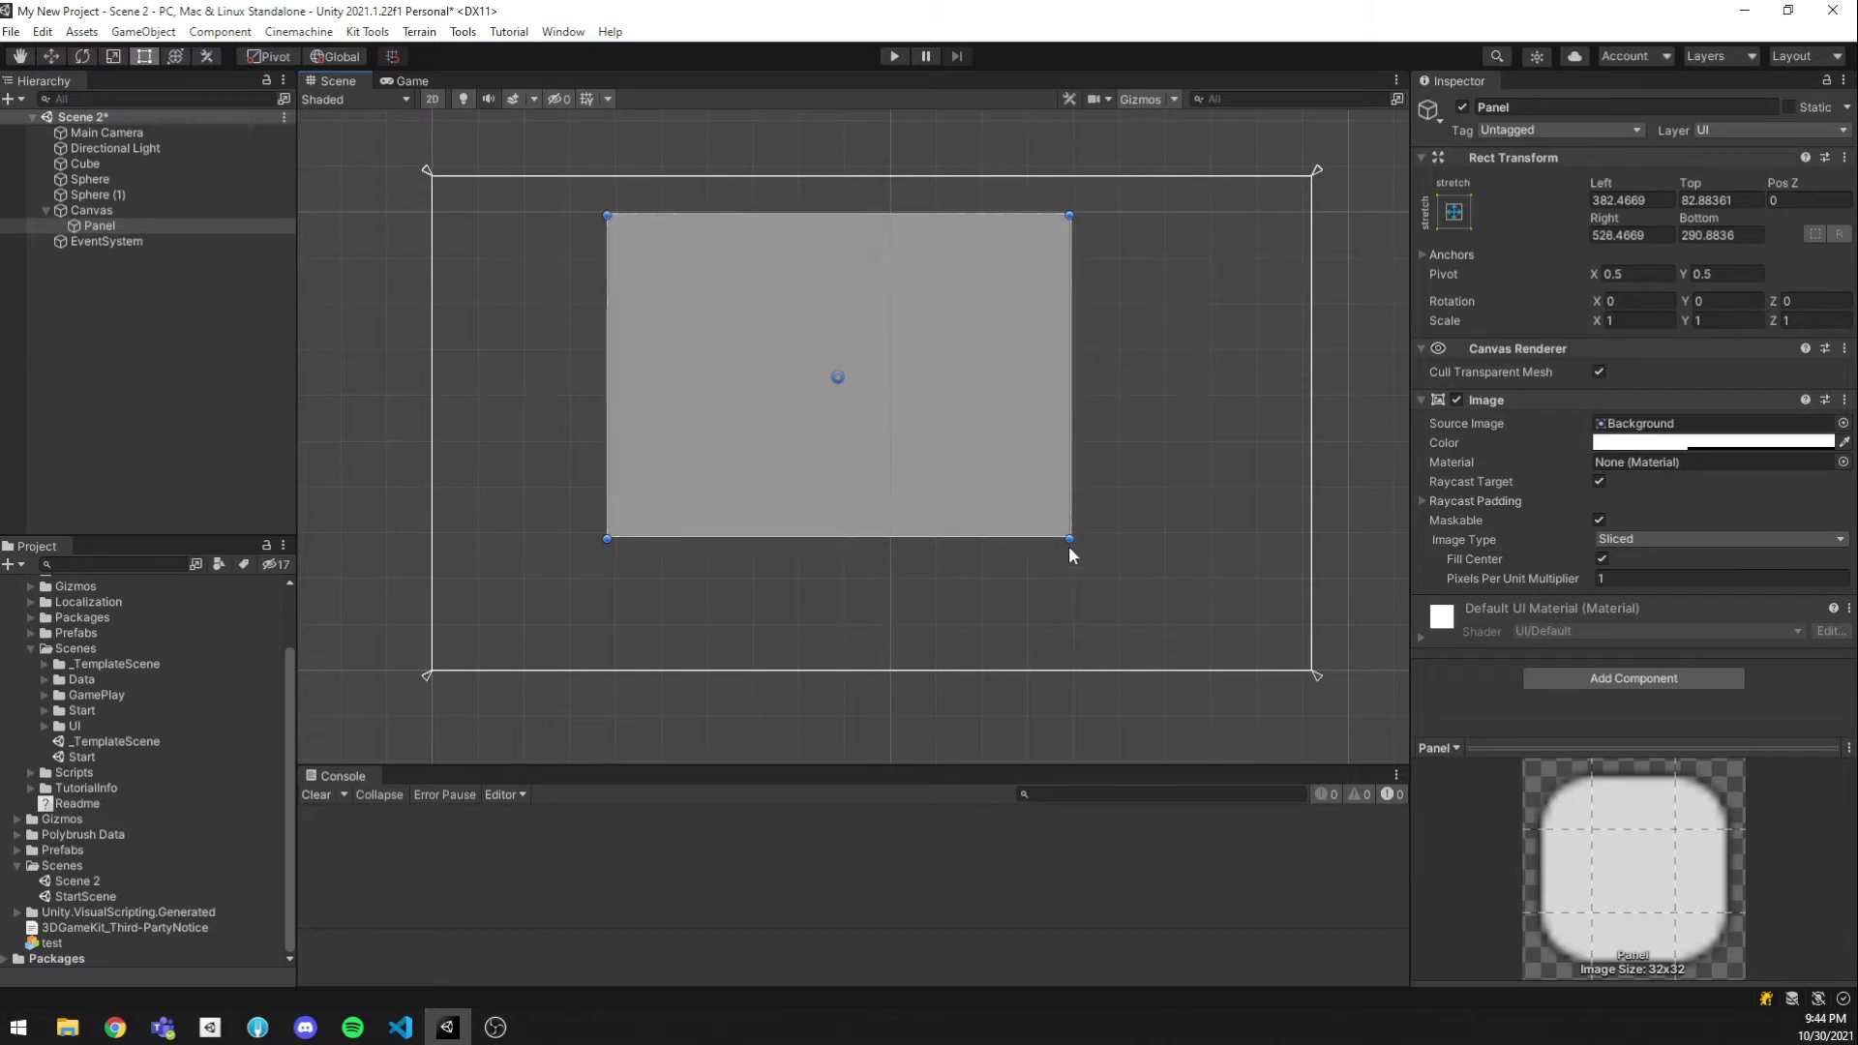
left_click_drag(1070, 554, 978, 656)
left_click_drag(851, 320, 711, 315)
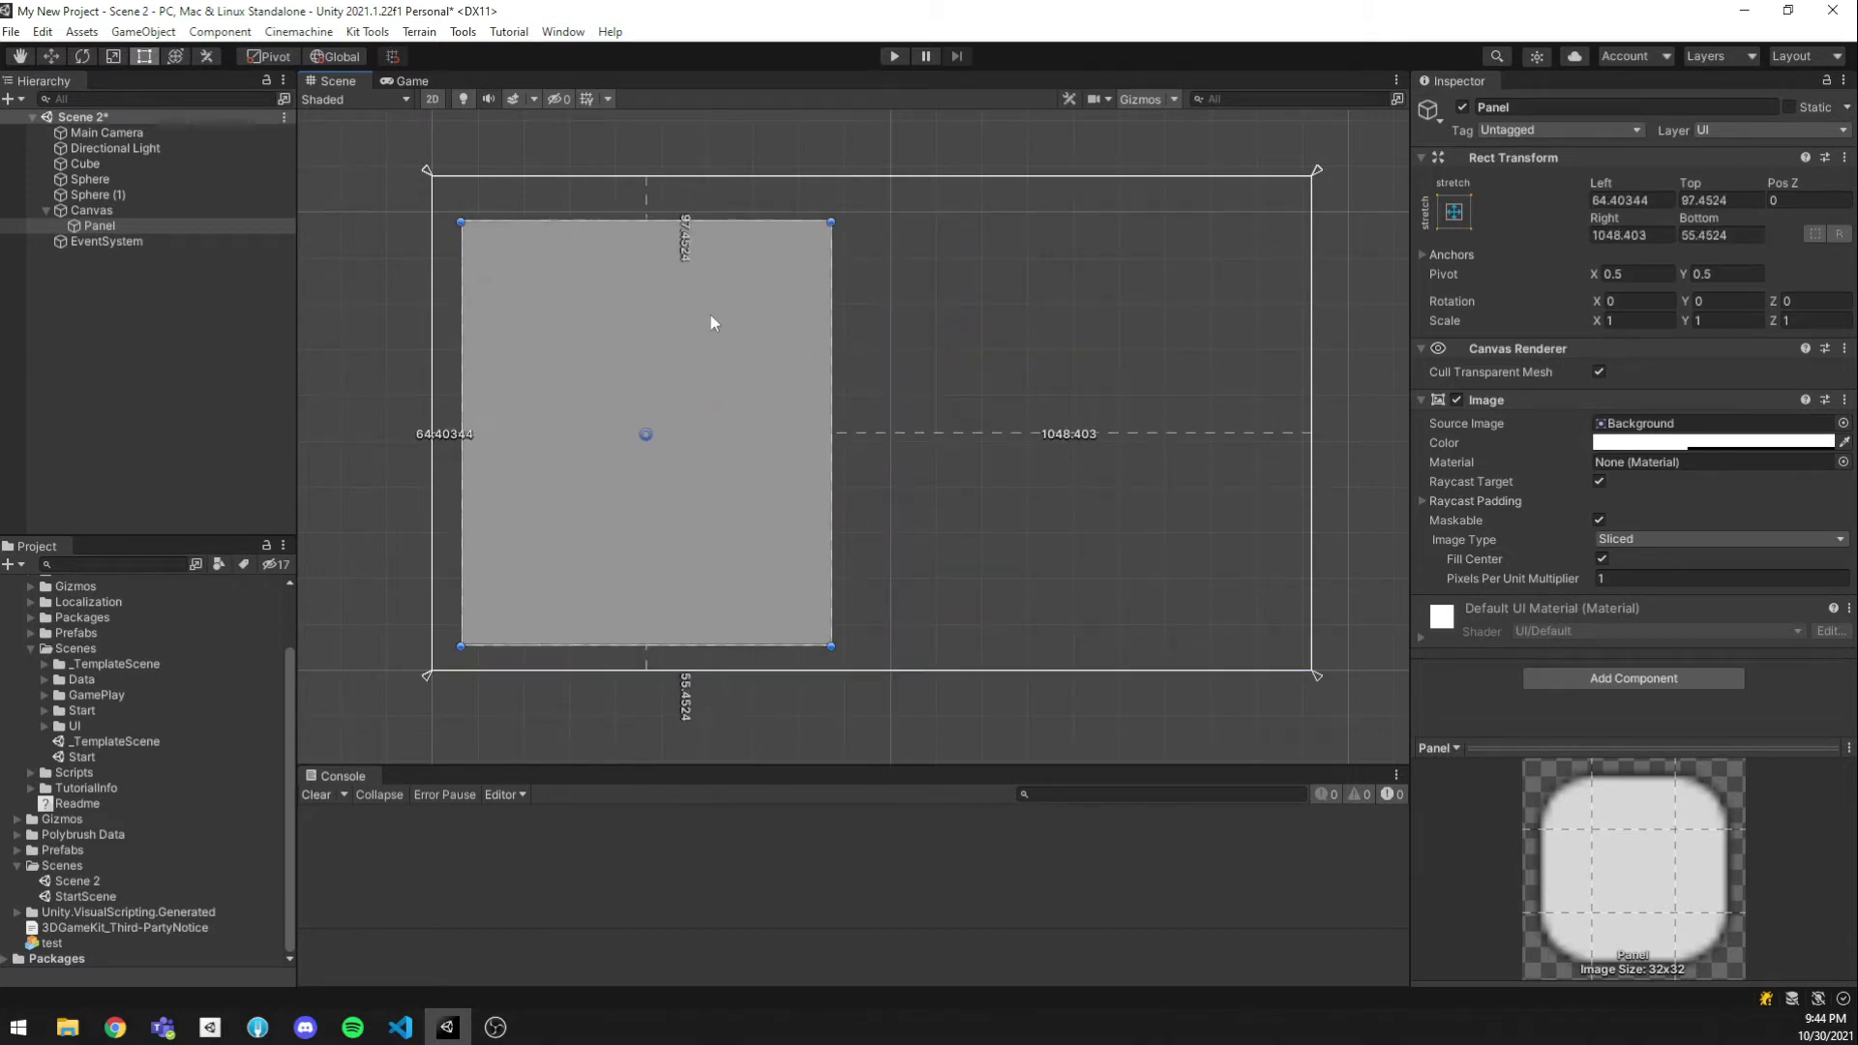
left_click_drag(456, 218, 560, 380)
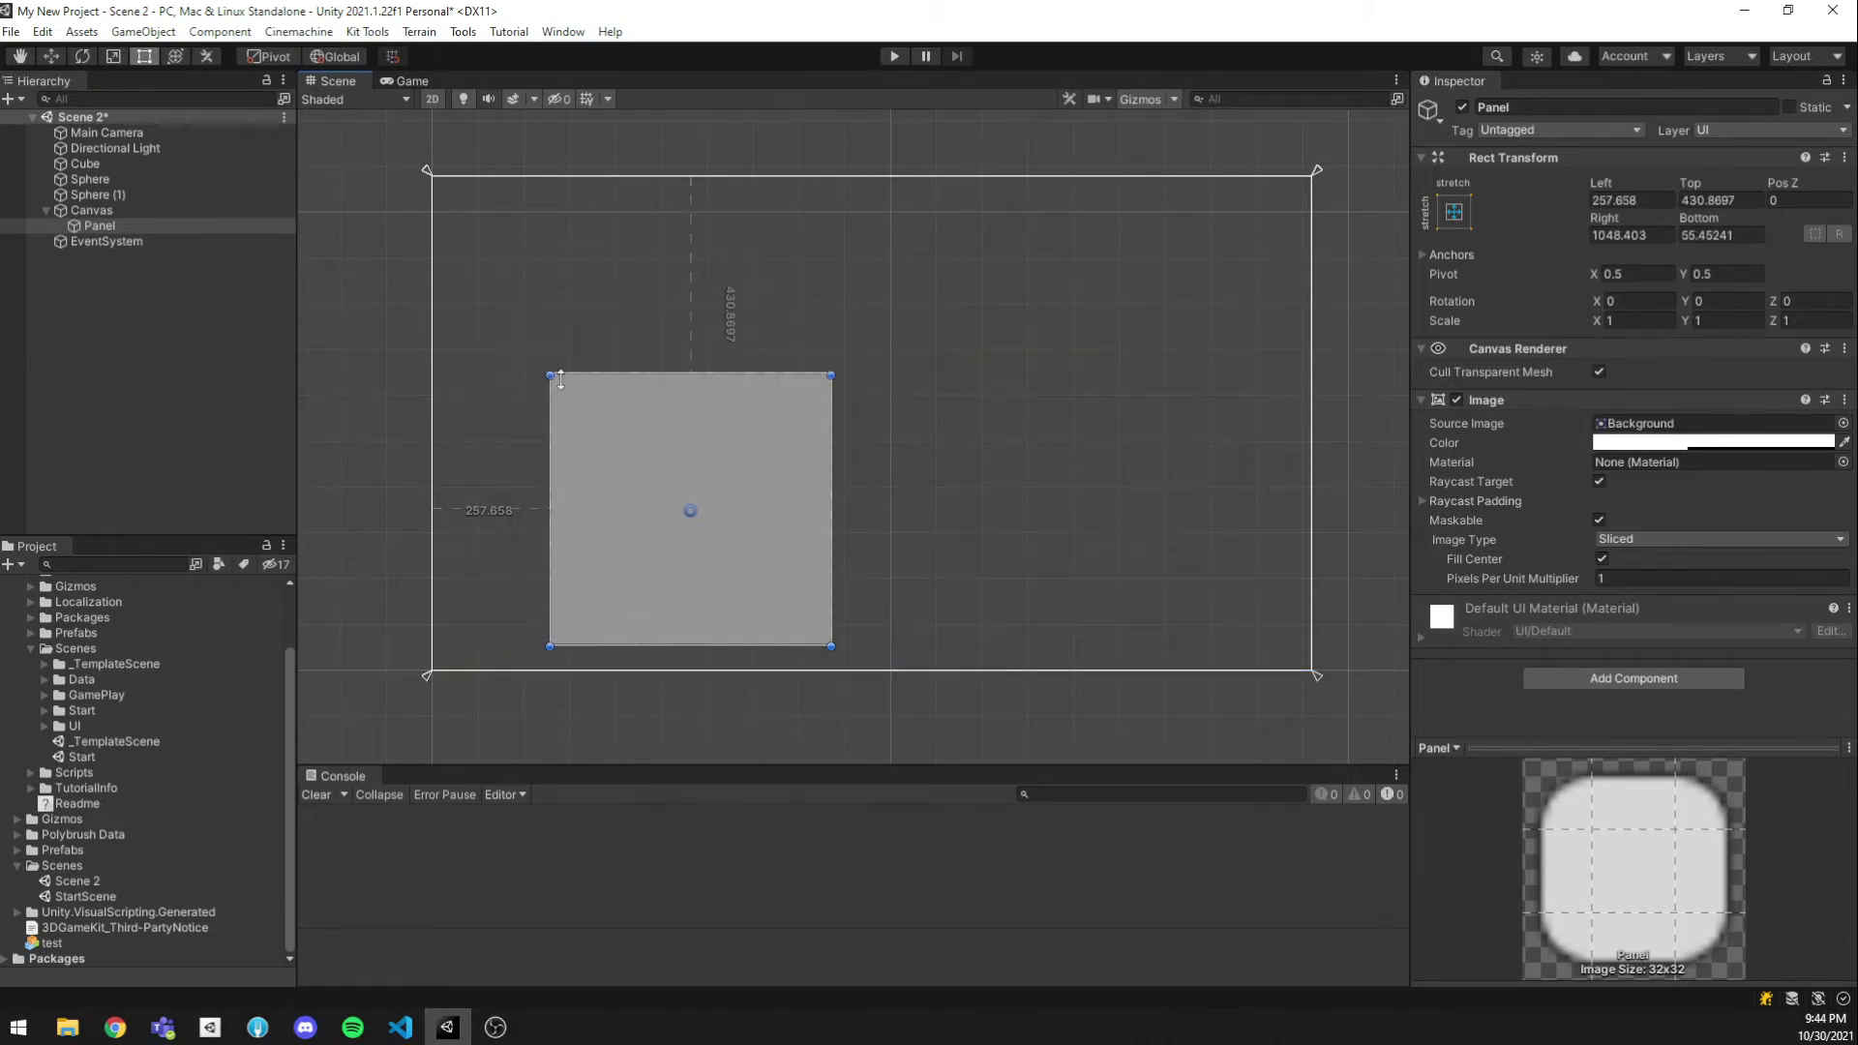
left_click_drag(684, 432, 1132, 458)
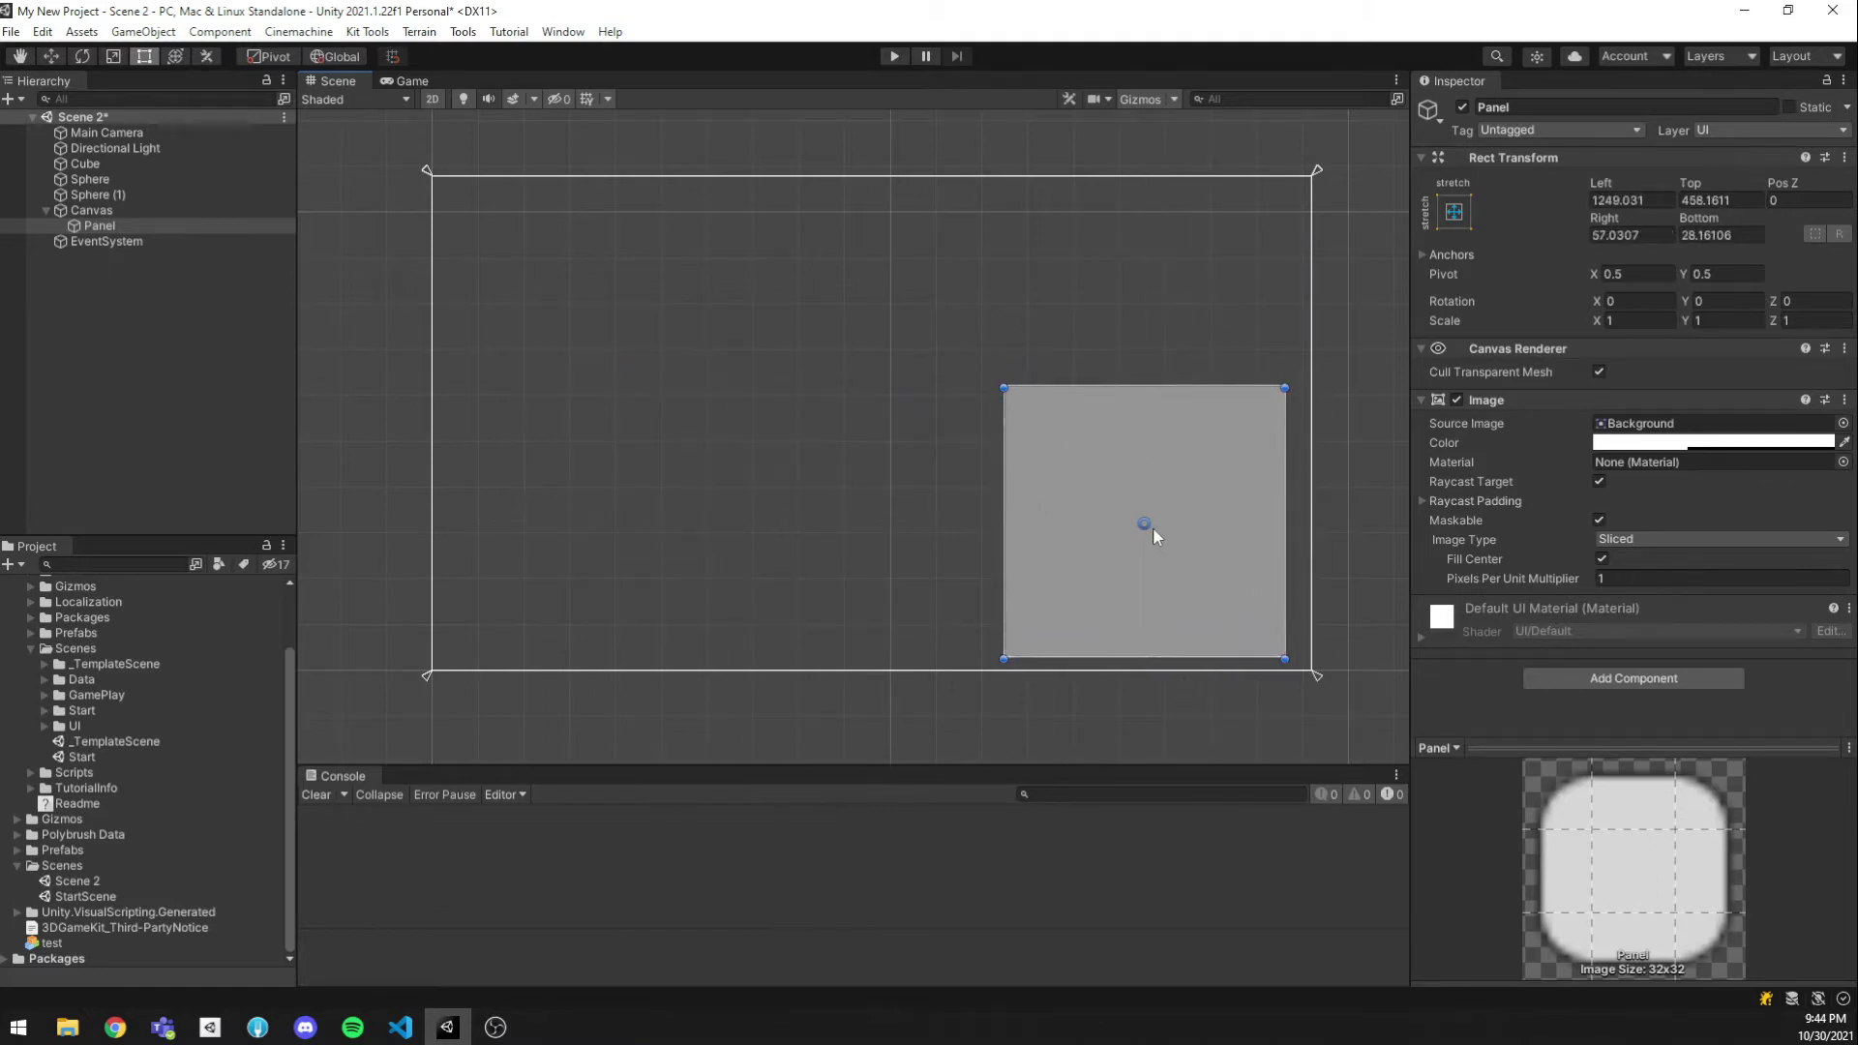
Duplicate the panel and shape the copy into a thin bar near the canvas's lower edge, at about left 588, top 940, right 718, bottom 28
key("ctrl+d")
left_click_drag(1150, 525, 625, 483)
left_click_drag(630, 384, 896, 631)
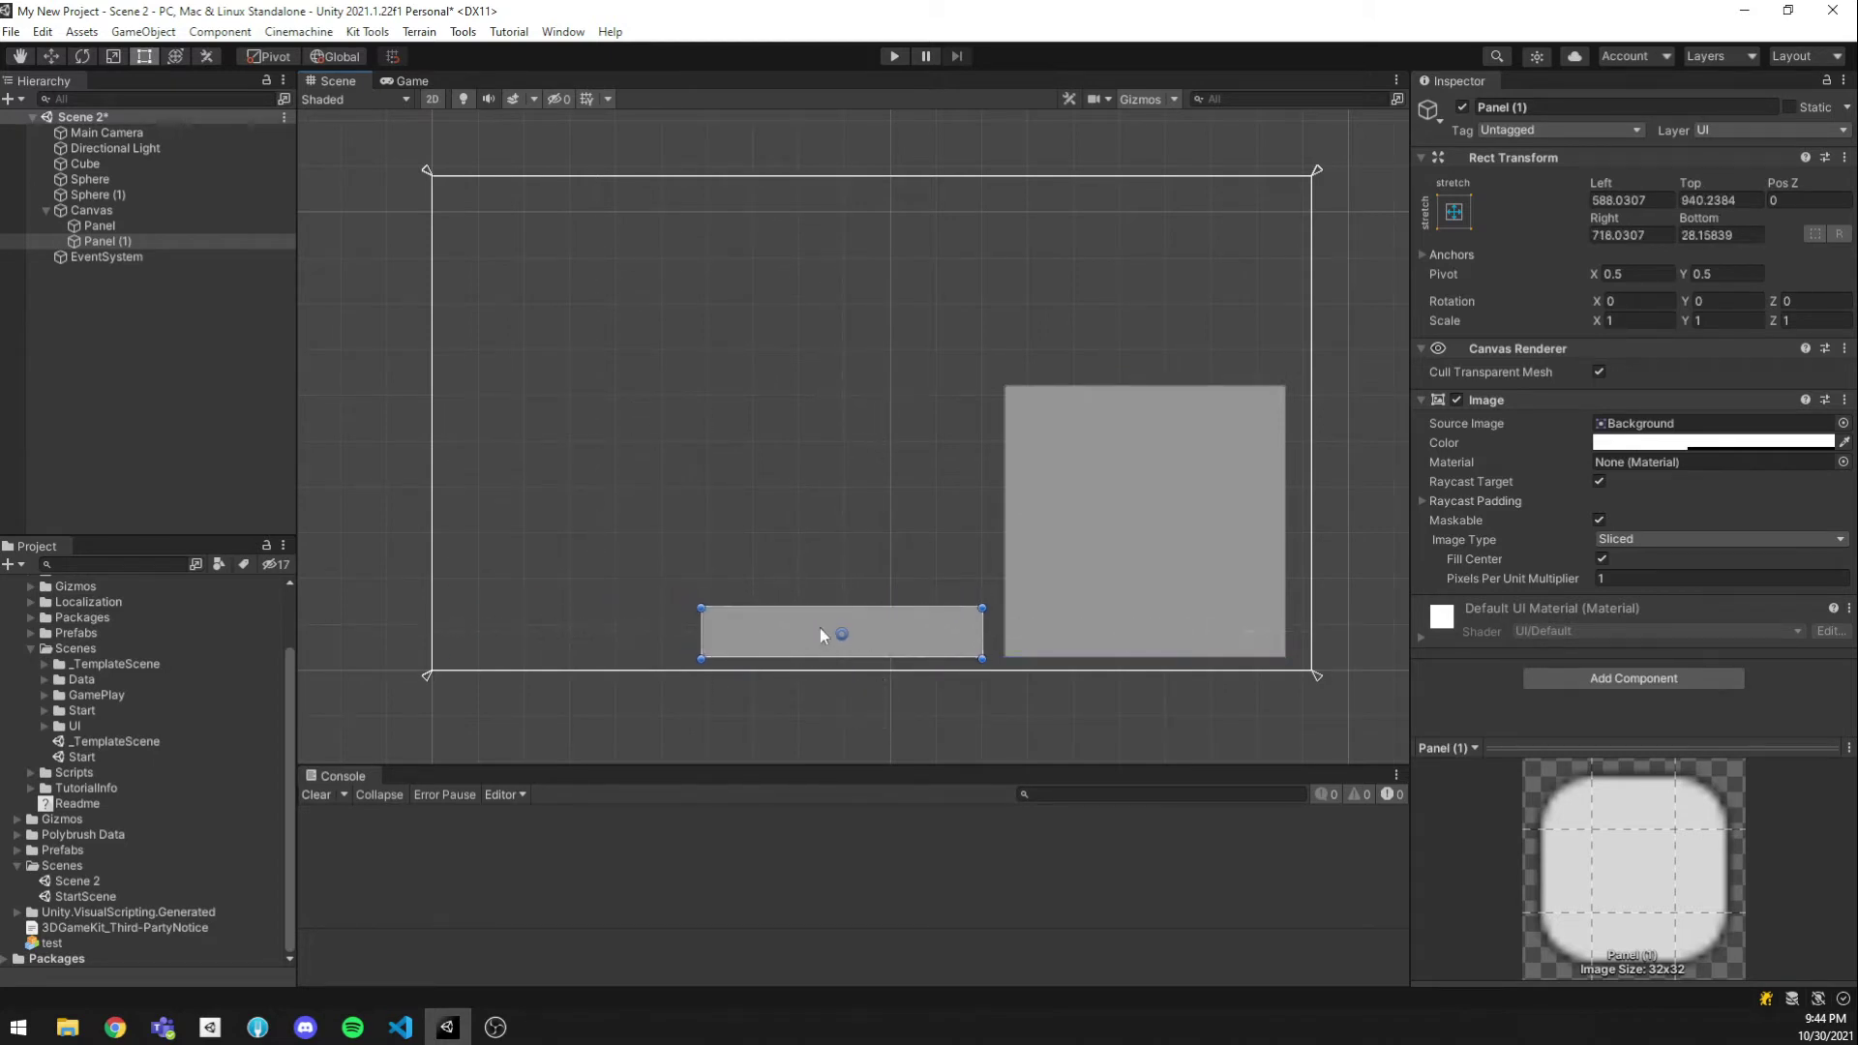
Enlarge the square panel to offsets of about top 347 and right 29, and place a duplicate in the canvas's upper-left area at about left 63, top 74
left_click(1155, 530)
left_click_drag(1156, 531, 1142, 452)
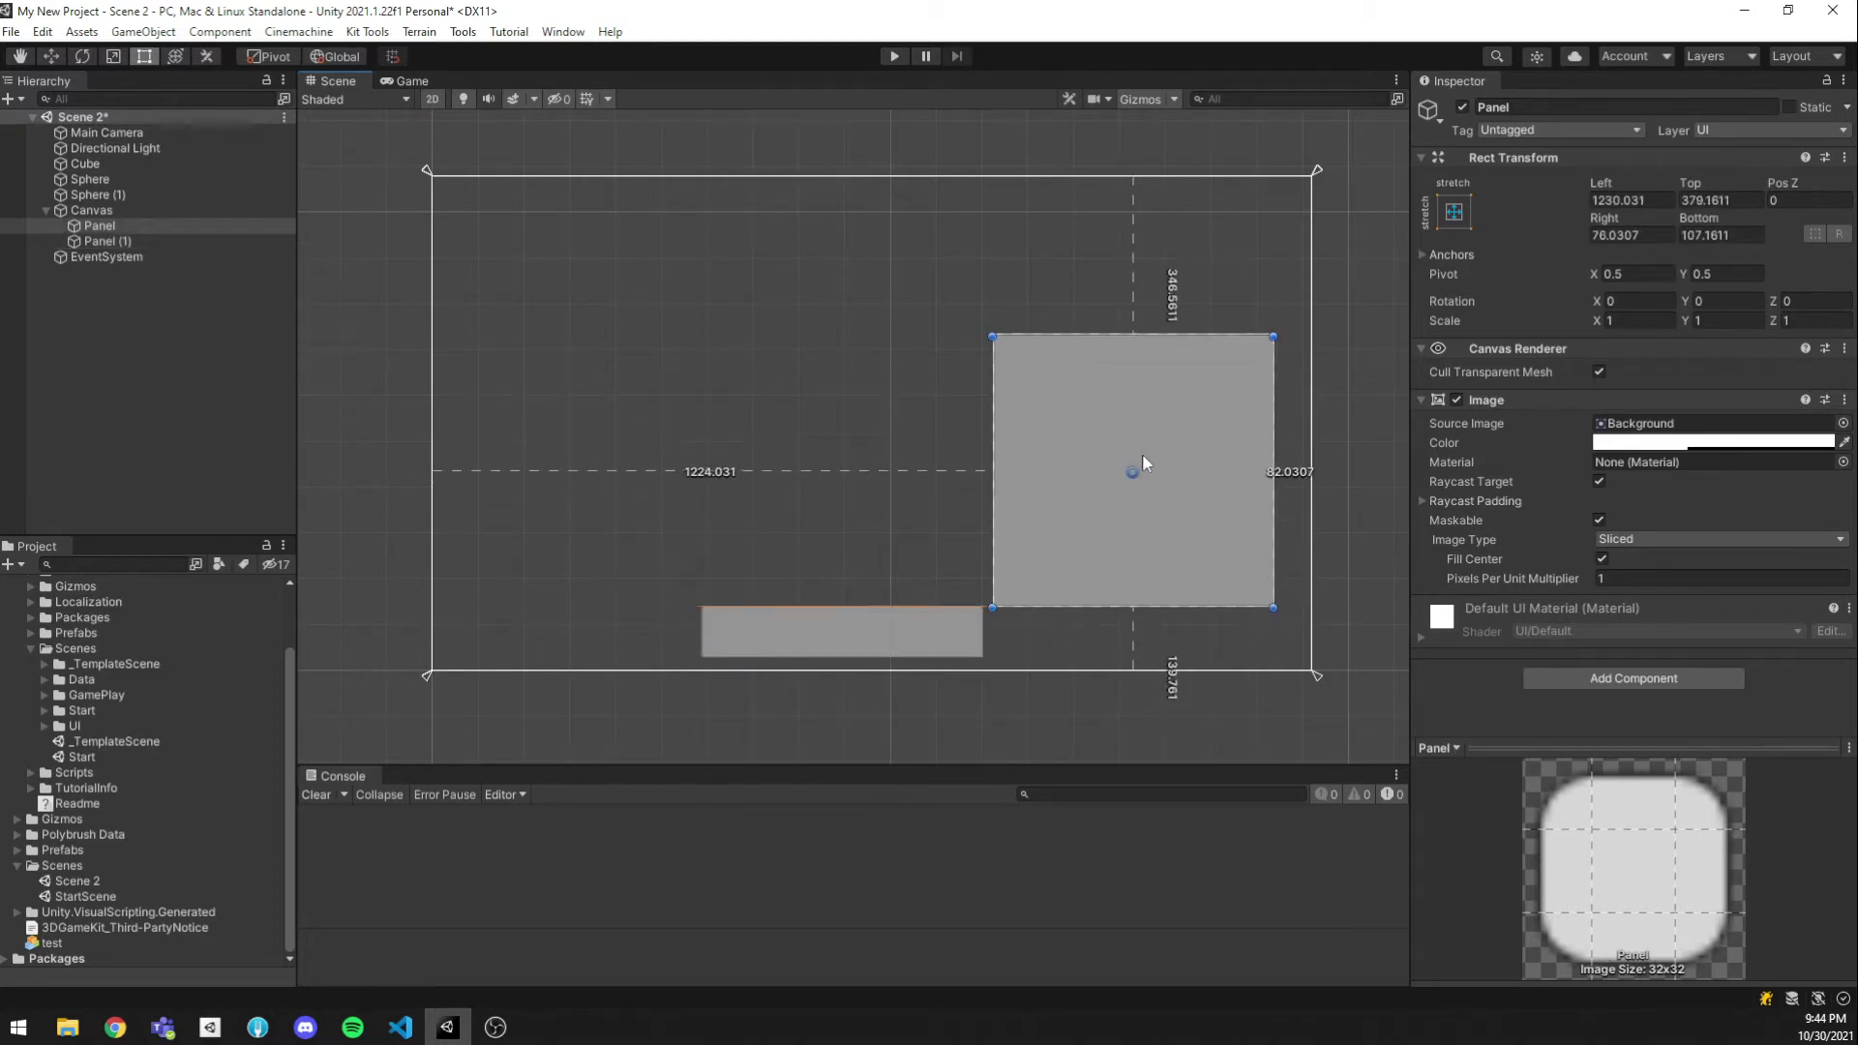
left_click_drag(1273, 609, 1298, 659)
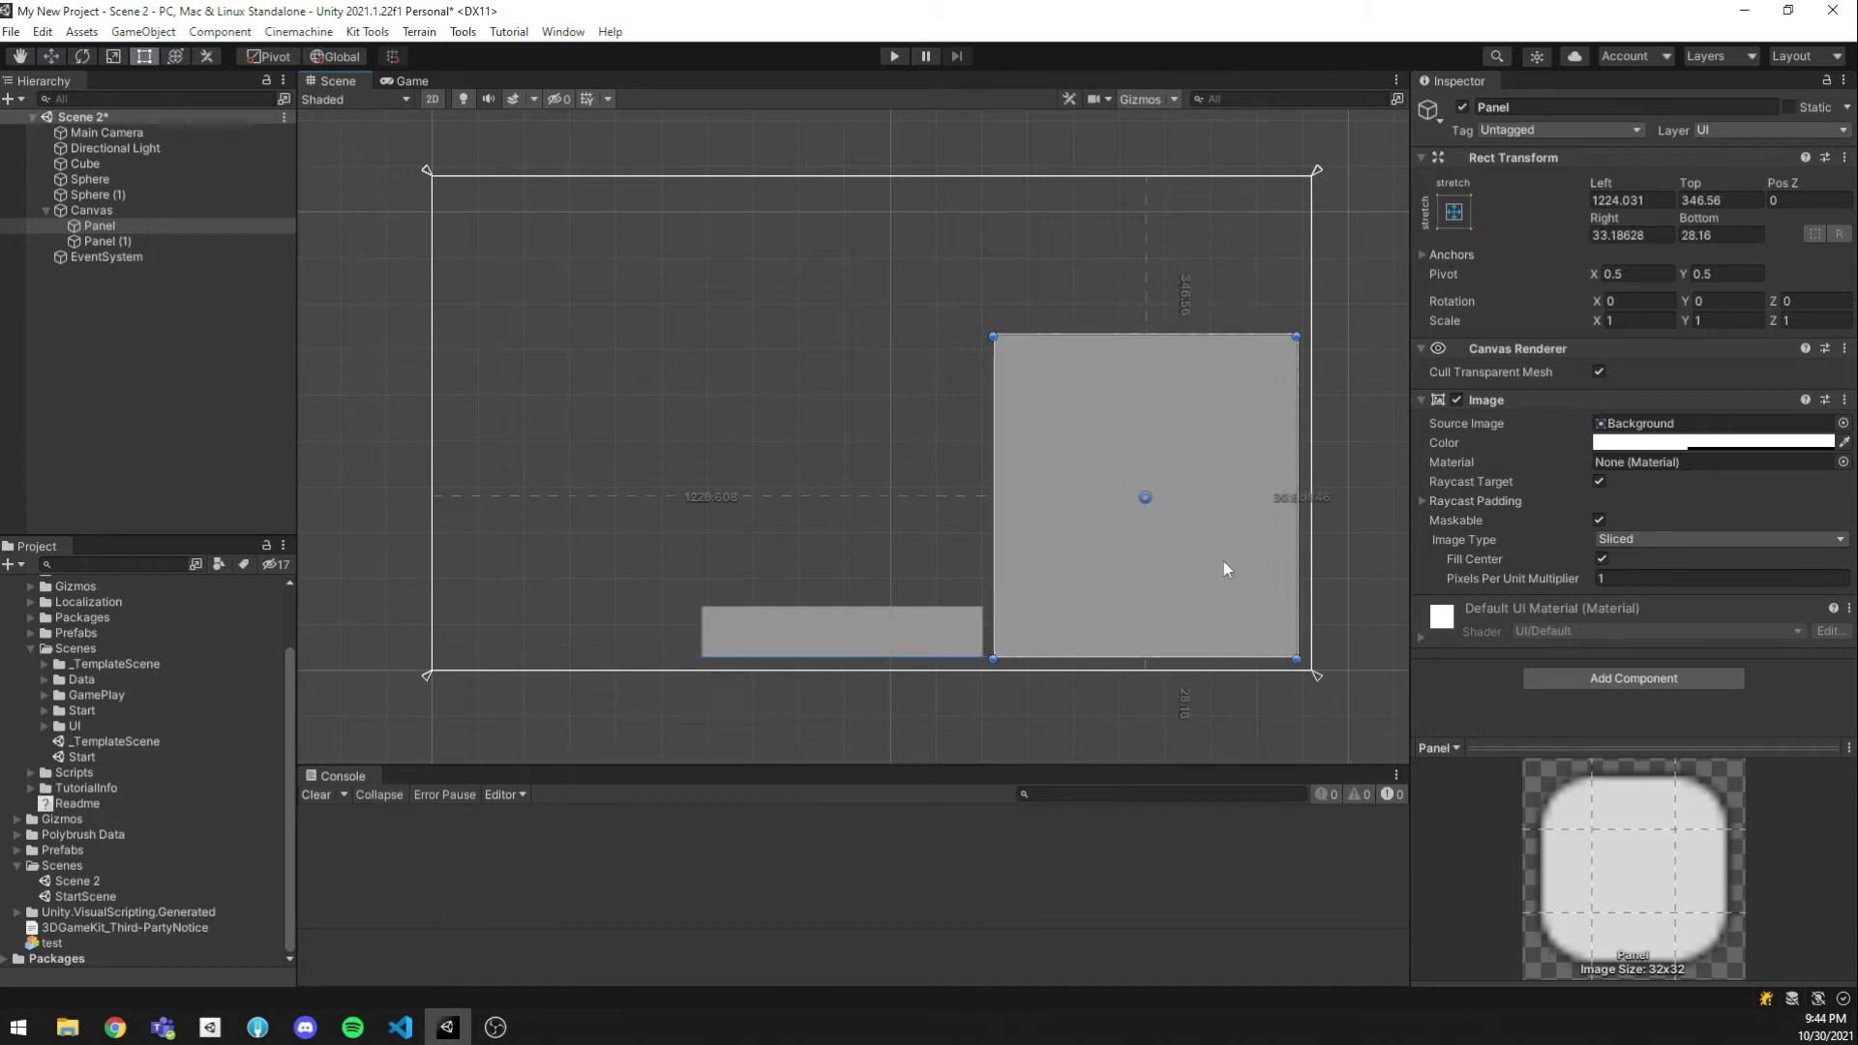
key("ctrl+d")
left_click_drag(1113, 484, 609, 355)
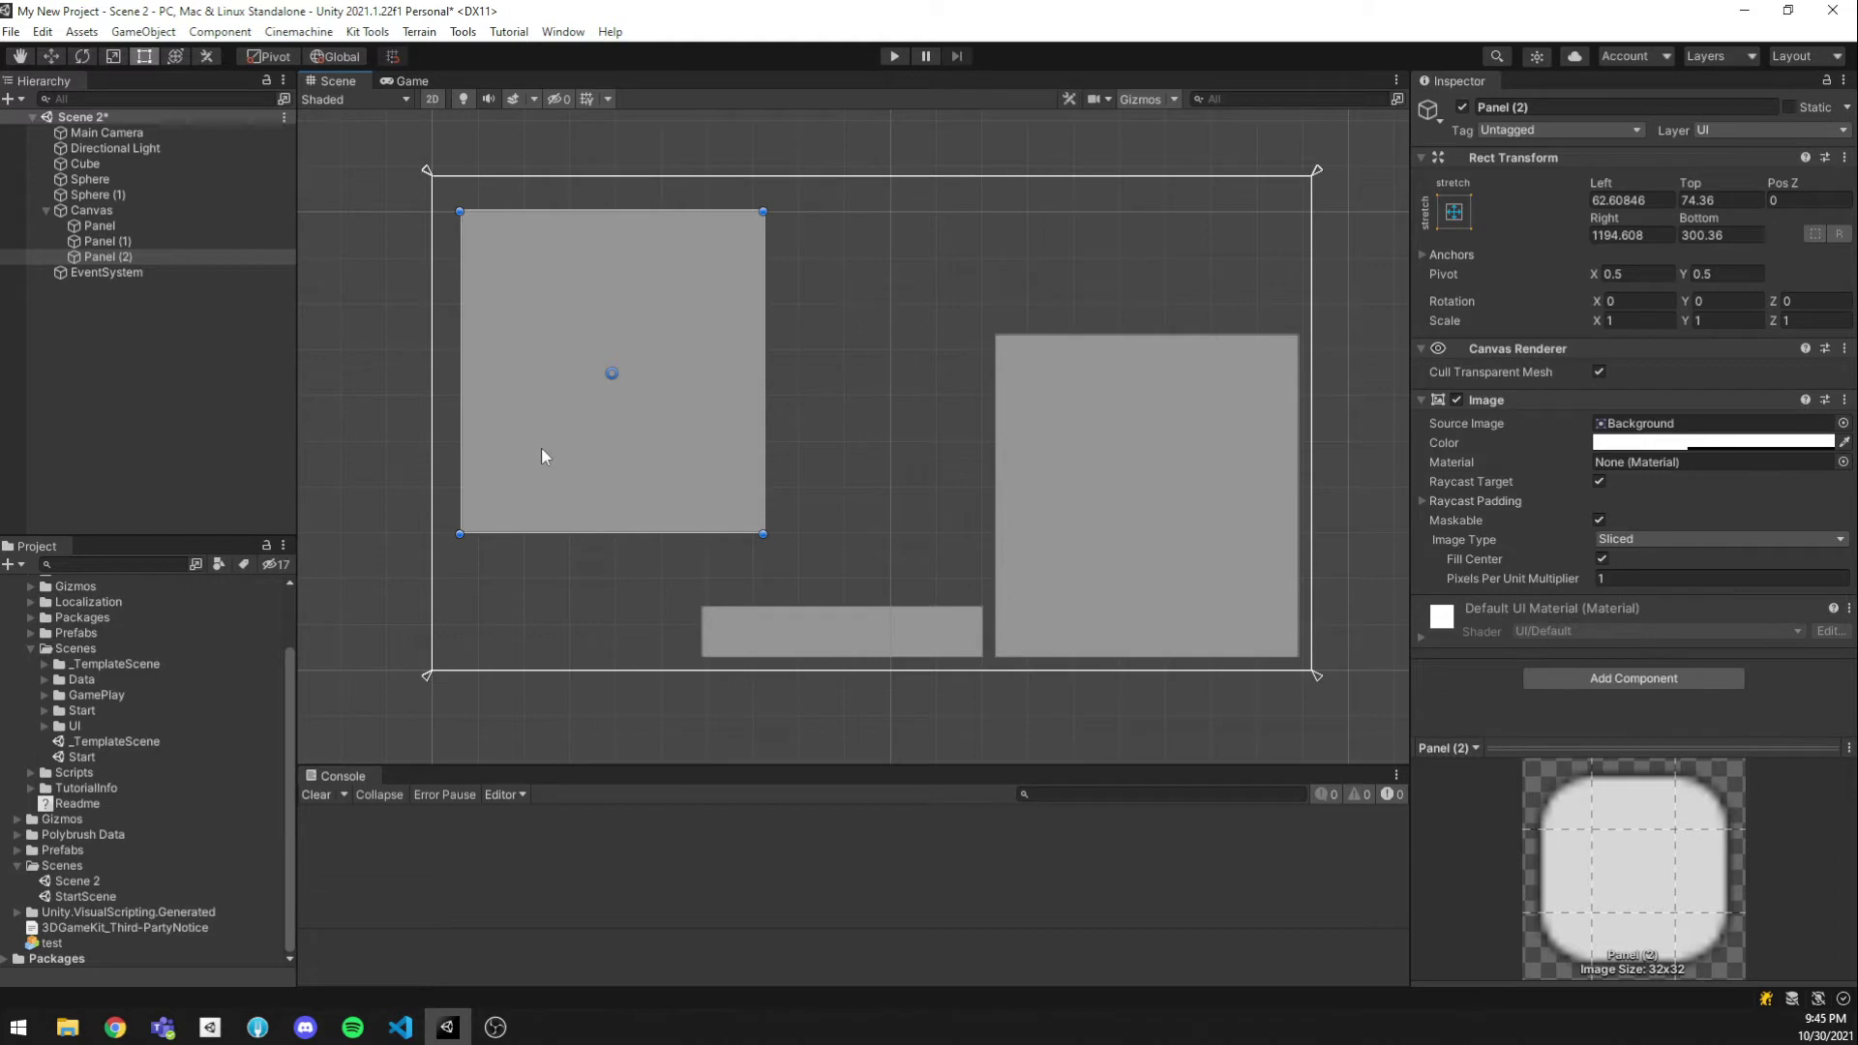
Rename the original panel in the canvas's lower-right corner as Inventory
left_click(135, 225)
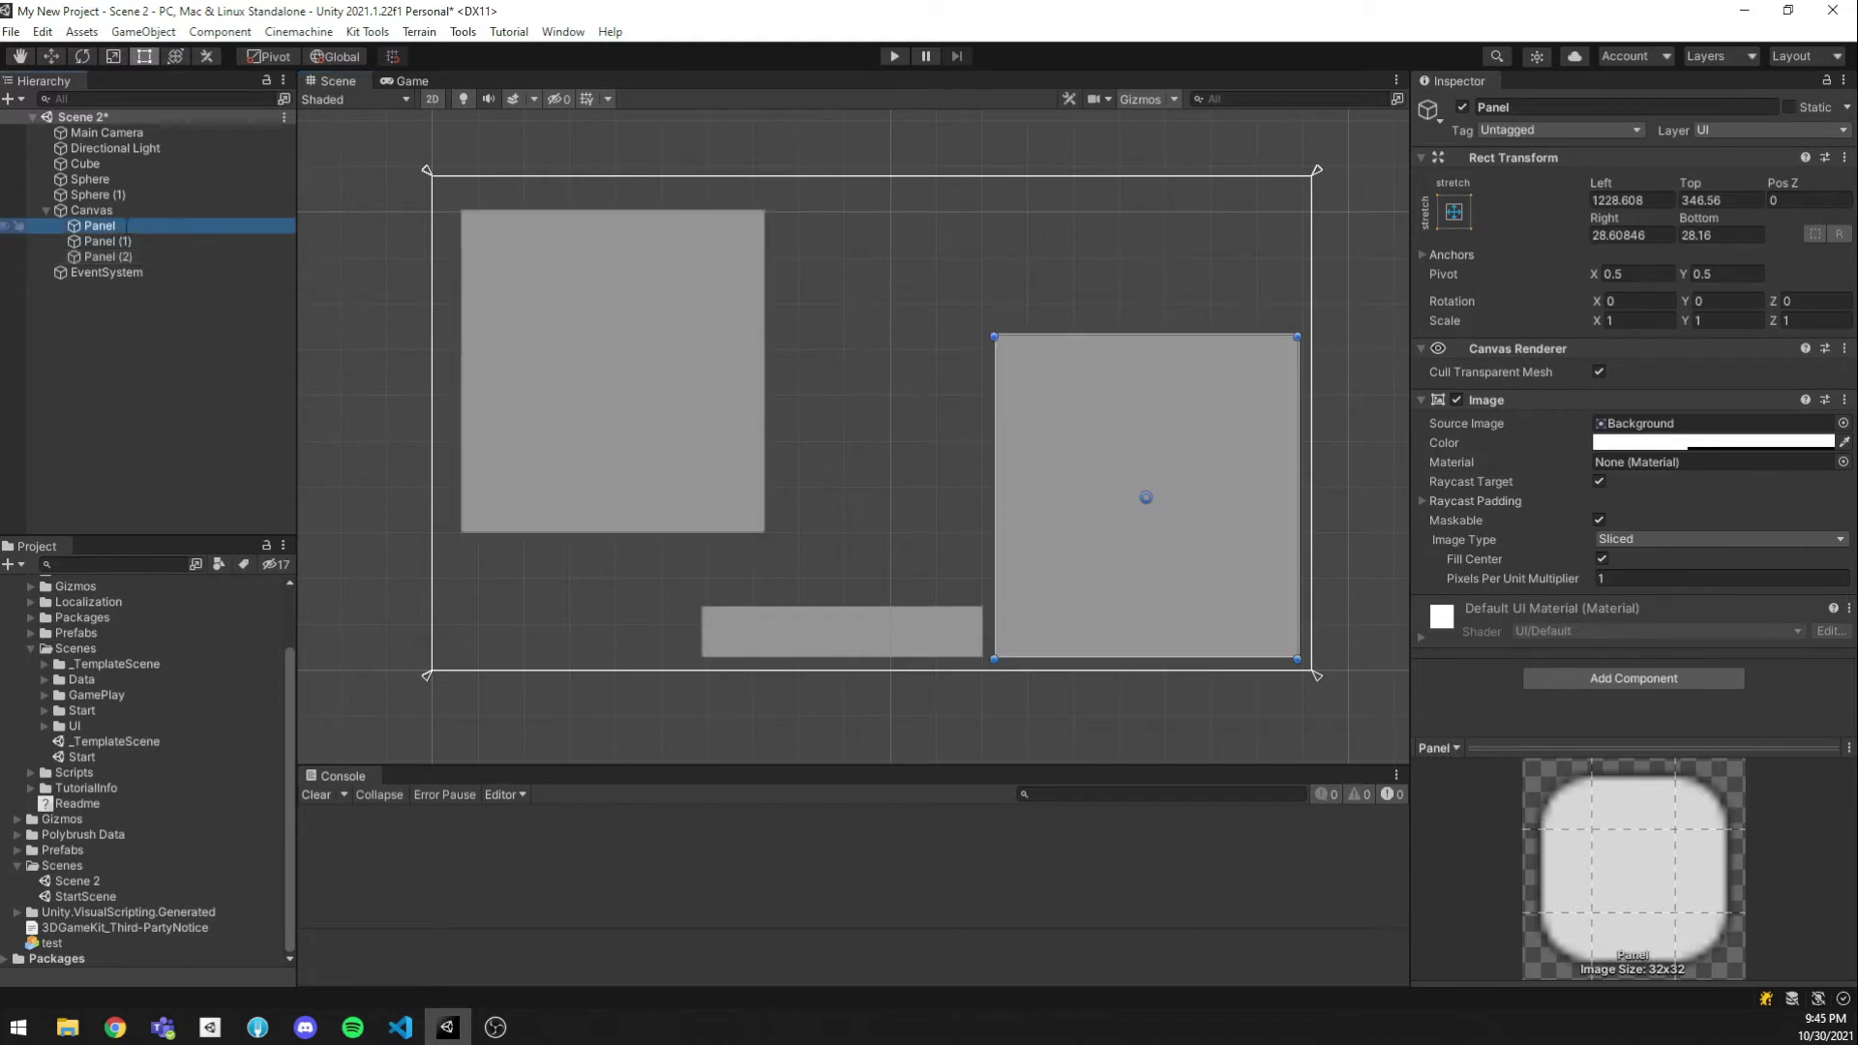
left_click(123, 256)
left_click(129, 241)
left_click(124, 227)
left_click(120, 256)
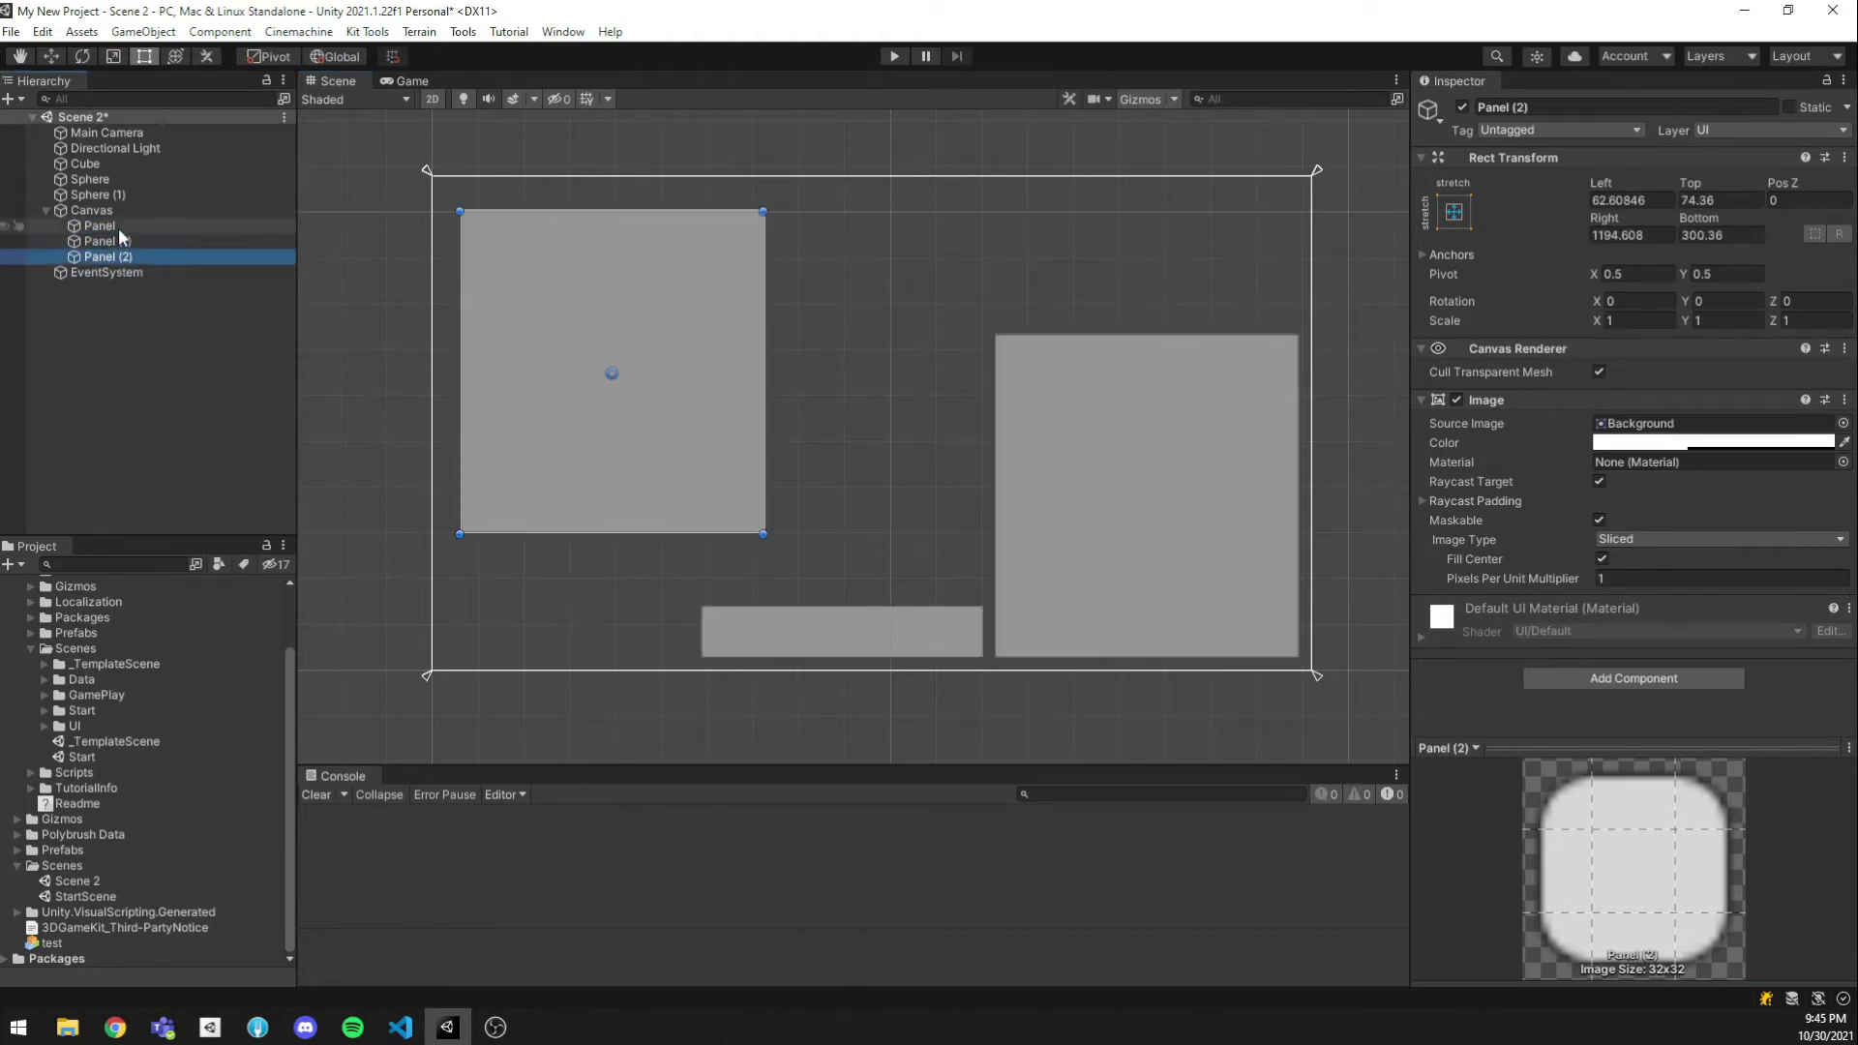
left_click(109, 228)
left_click(122, 224)
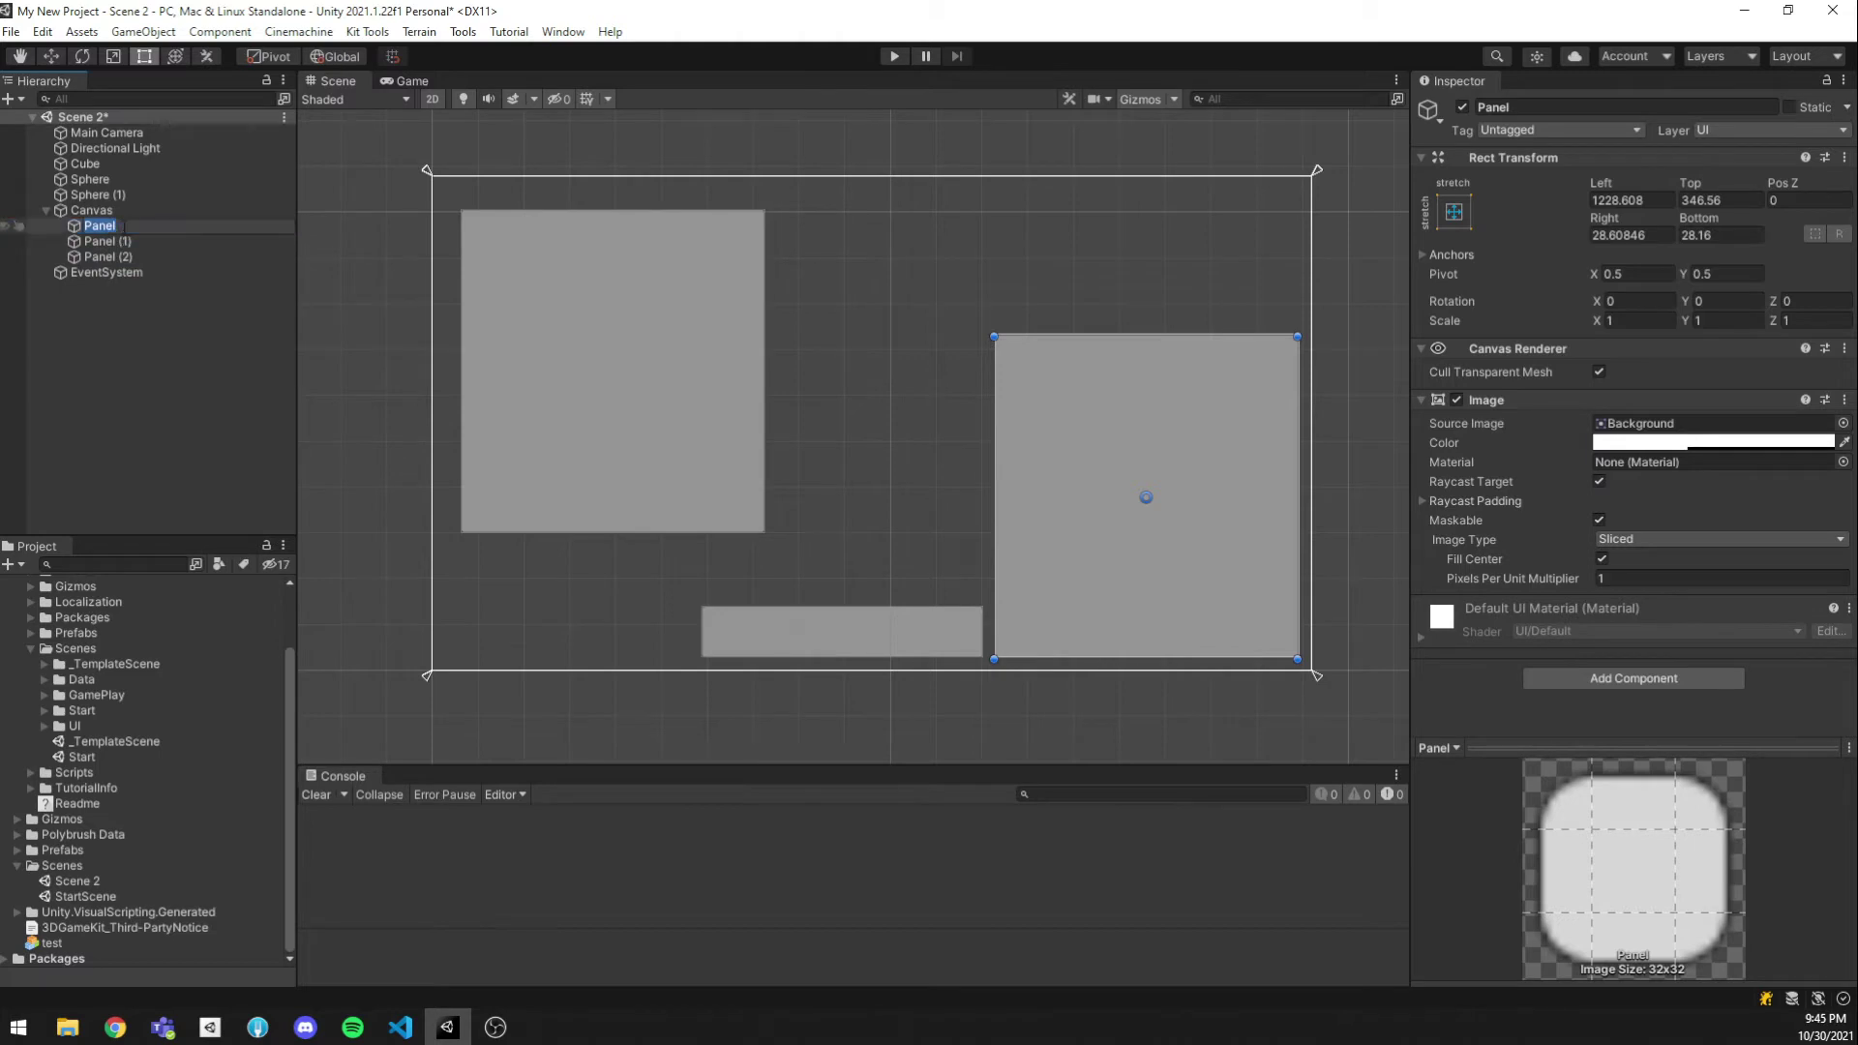
type("Inventory")
key("Return")
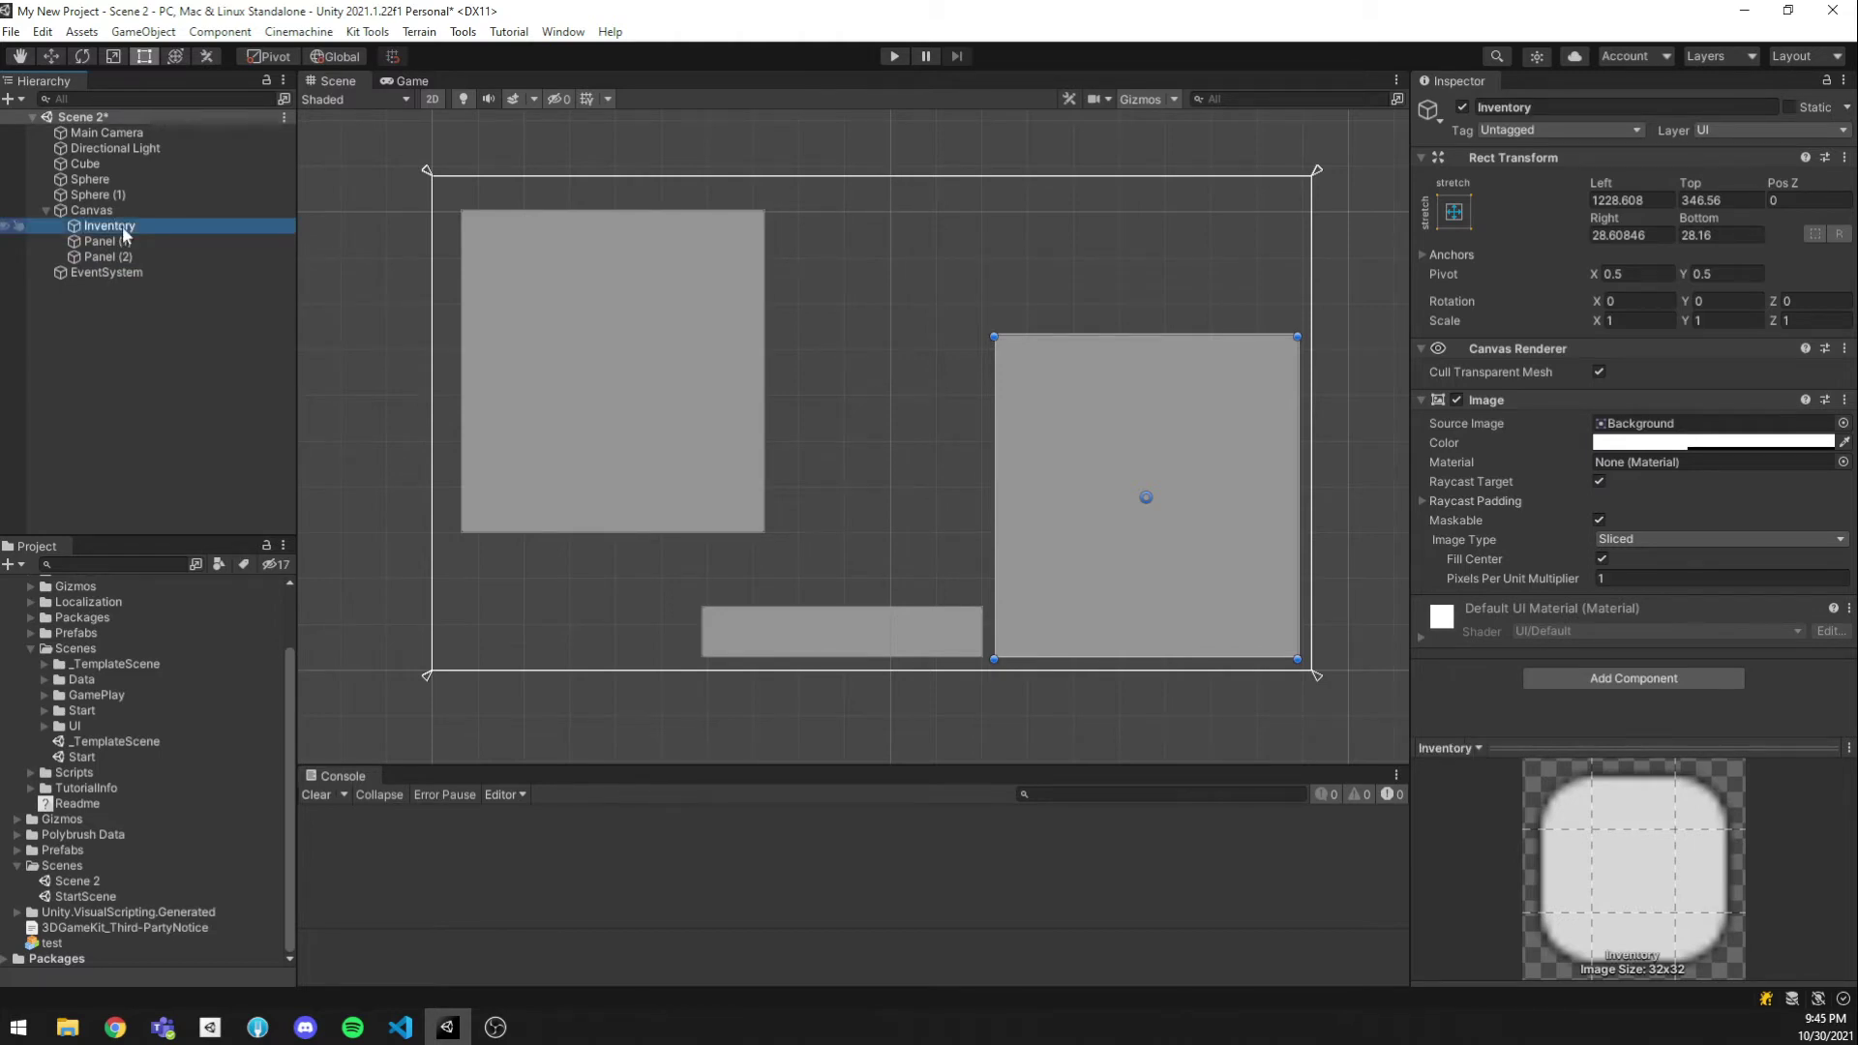
Rename the thin bar-shaped panel, Panel (1), as Hotbar
left_click(124, 243)
left_click(121, 243)
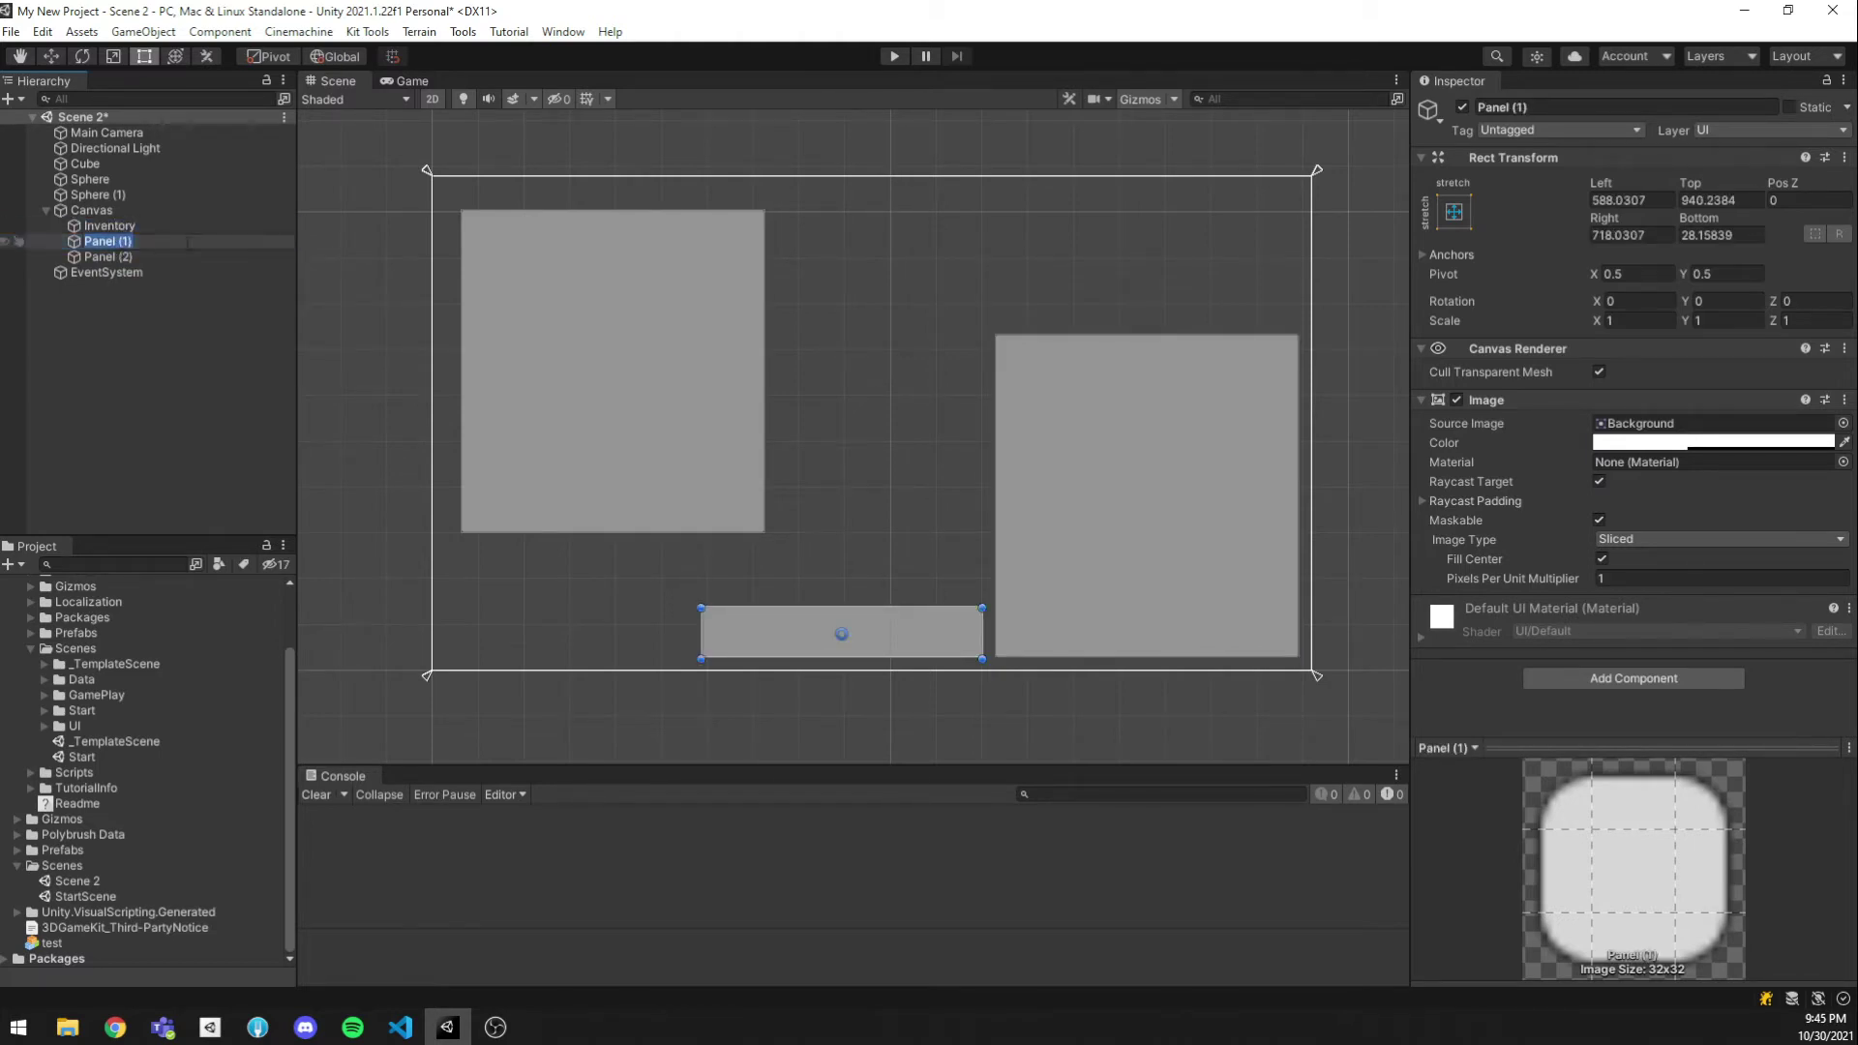
type("Hotbat")
key("BackSpace")
type("r")
key("Return")
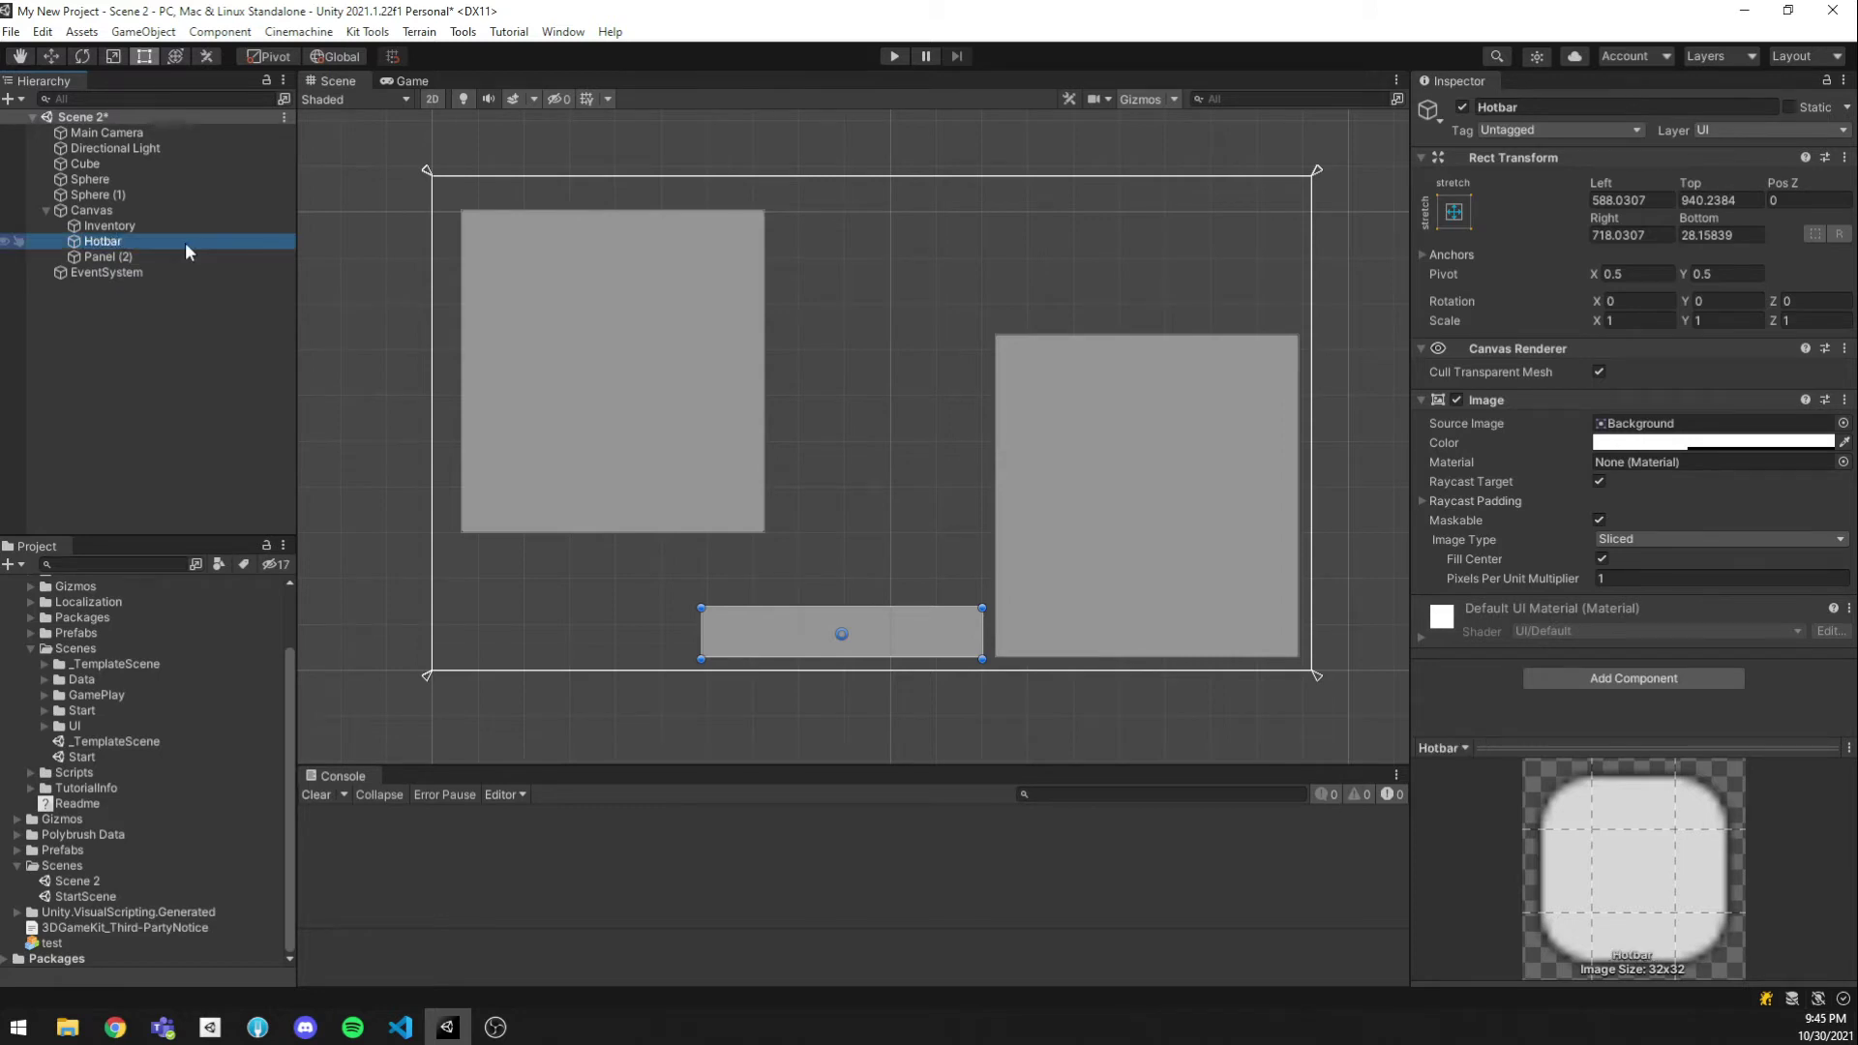
Rename the upper-left panel, Panel (2), as Character Window and check which panel each name selects
left_click(143, 255)
left_click(140, 252)
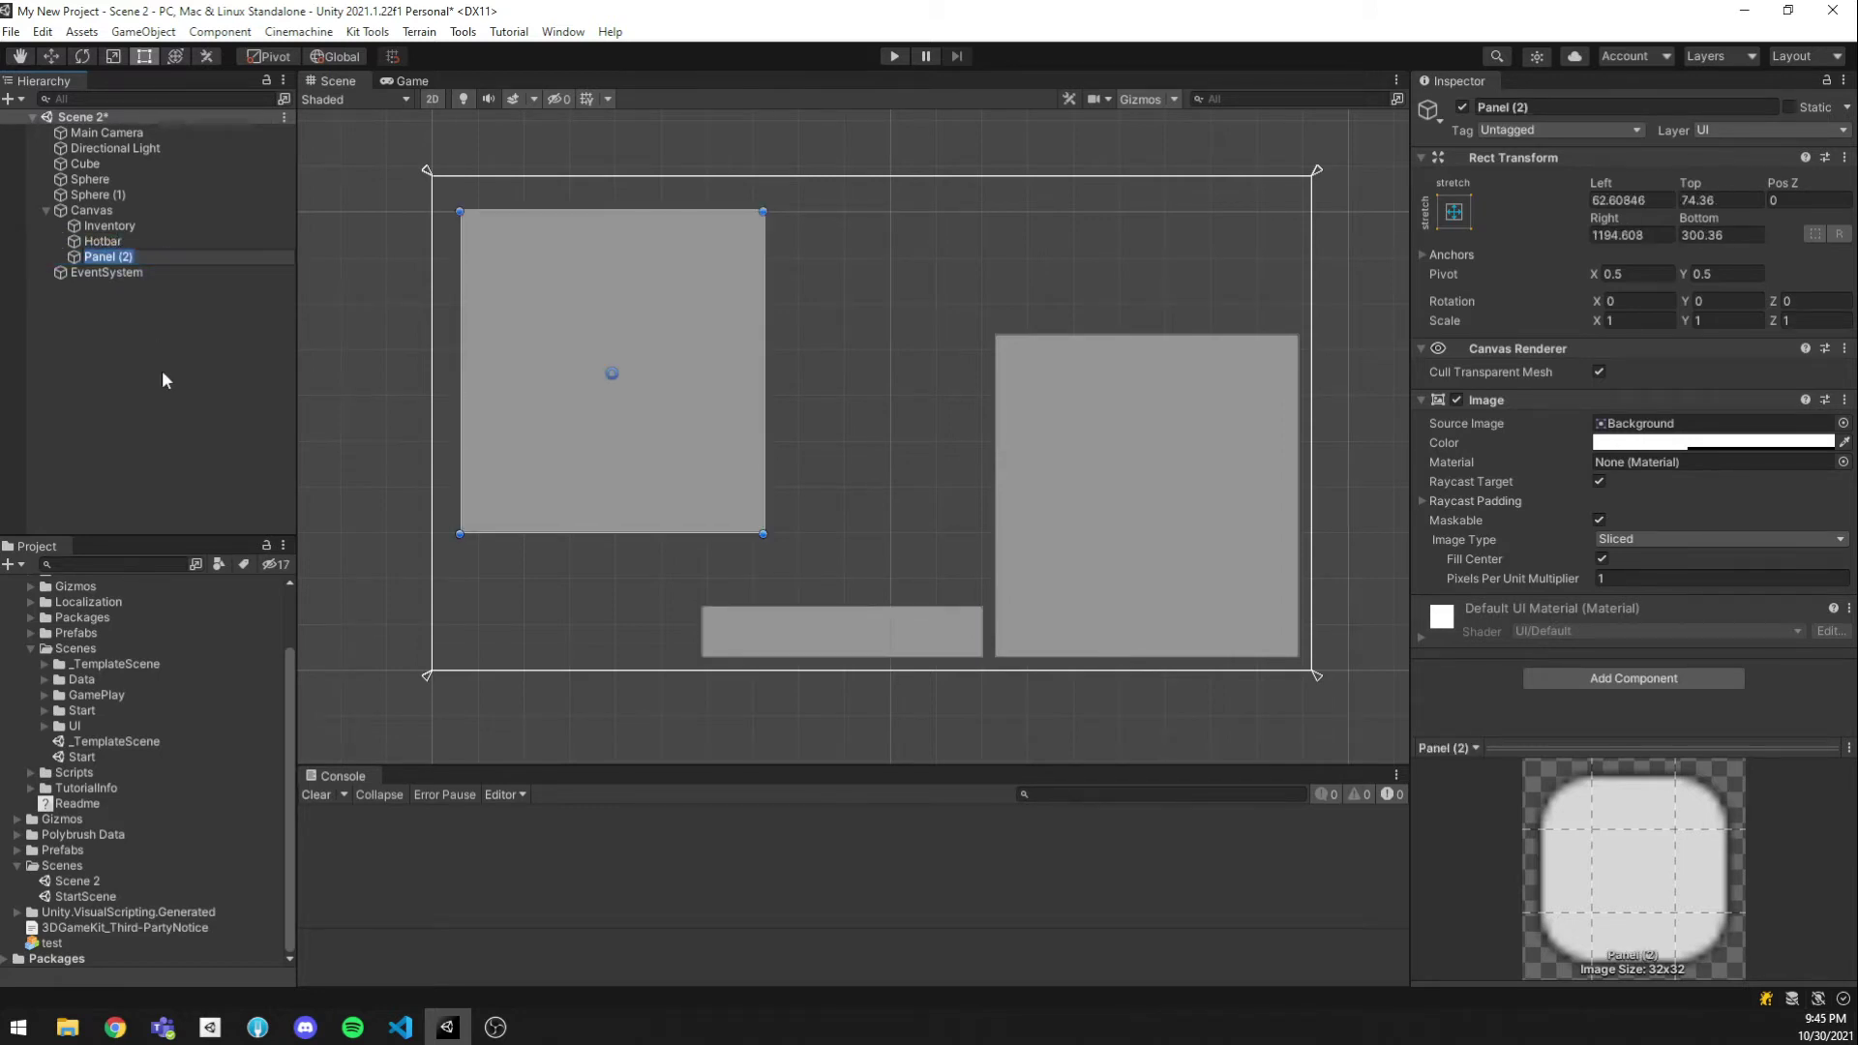
type("Character Window")
key("Return")
left_click(141, 226)
left_click(136, 240)
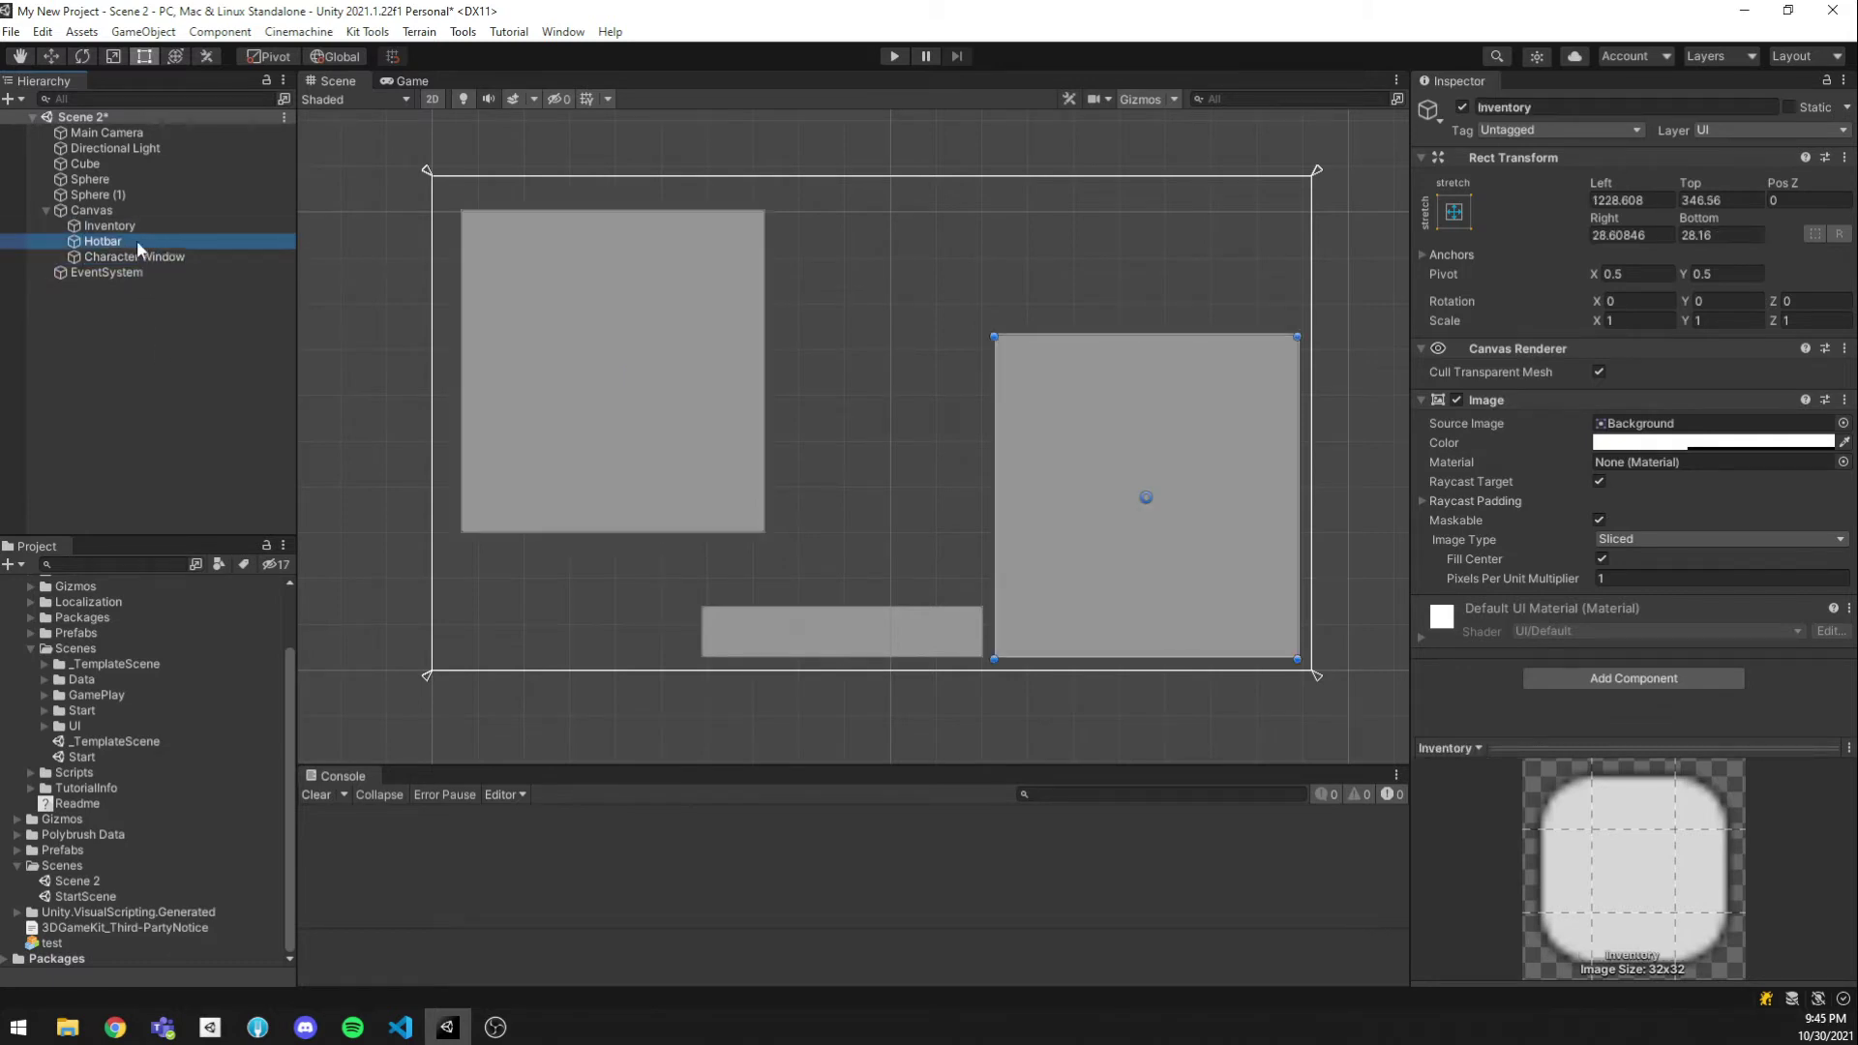
left_click(139, 253)
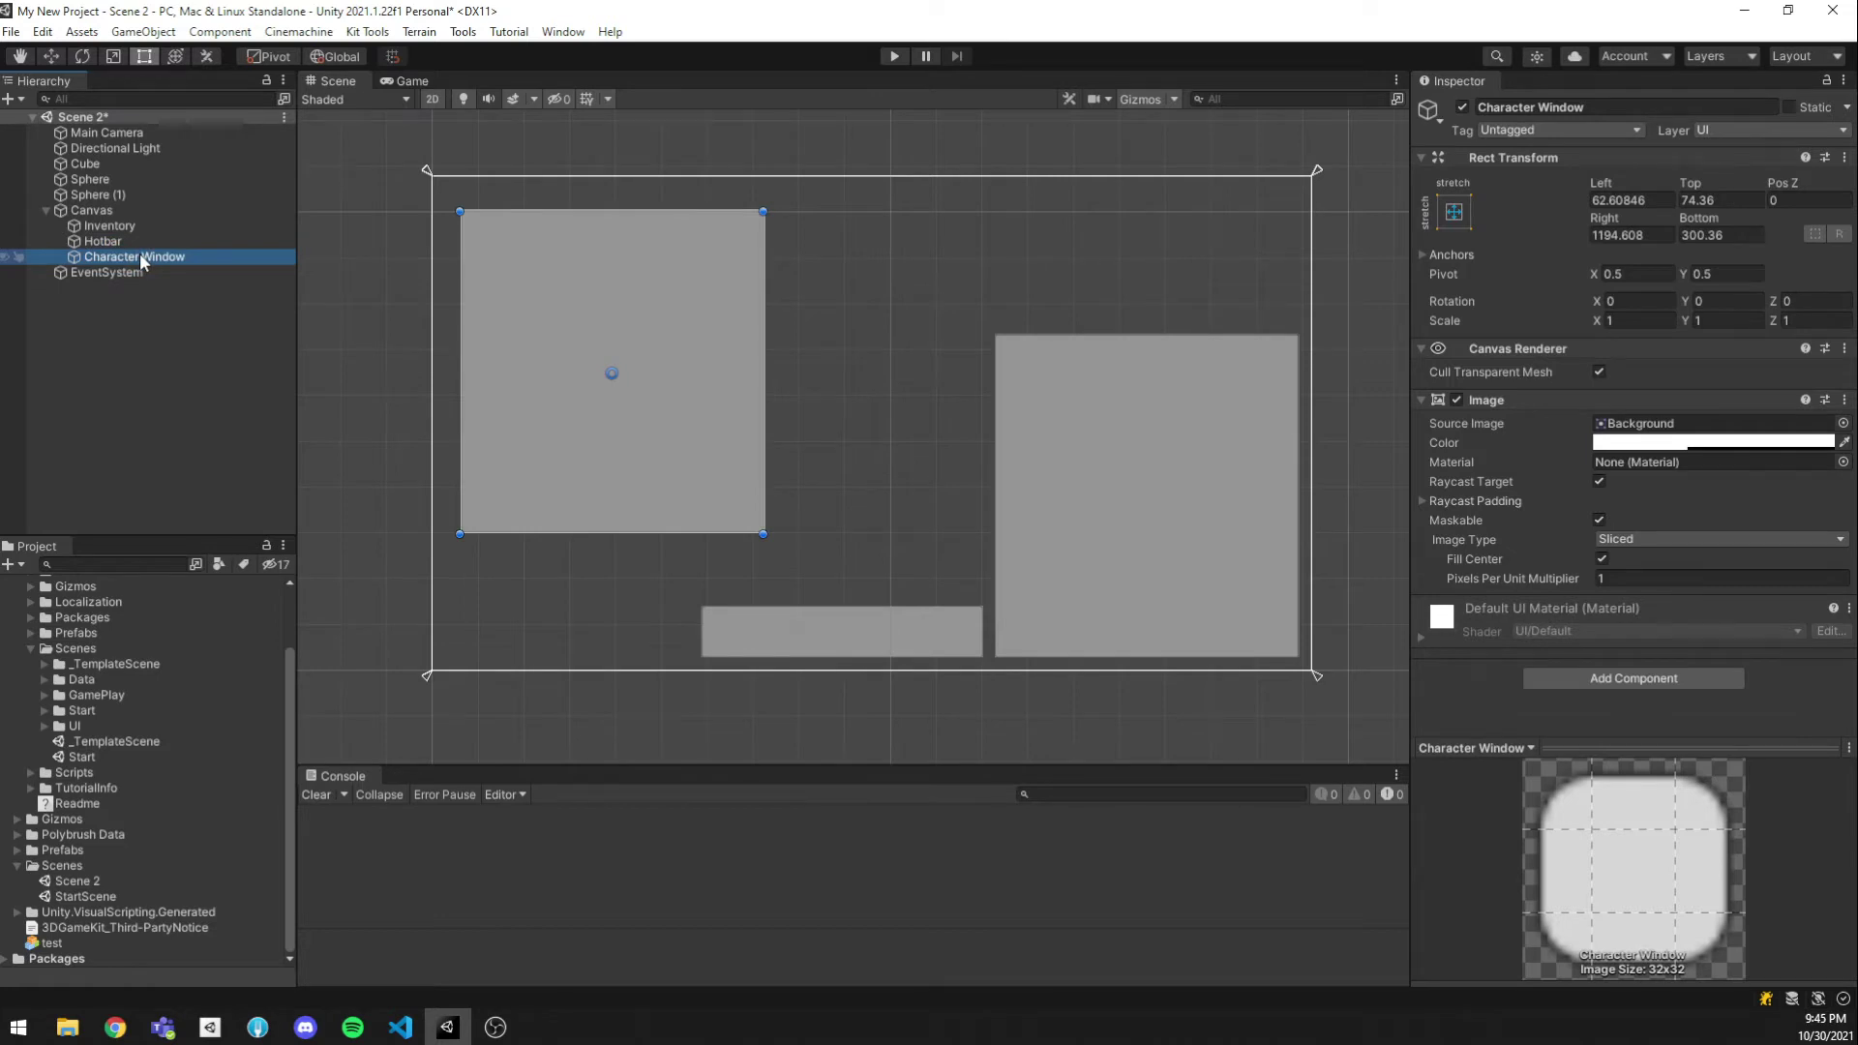
left_click(128, 223)
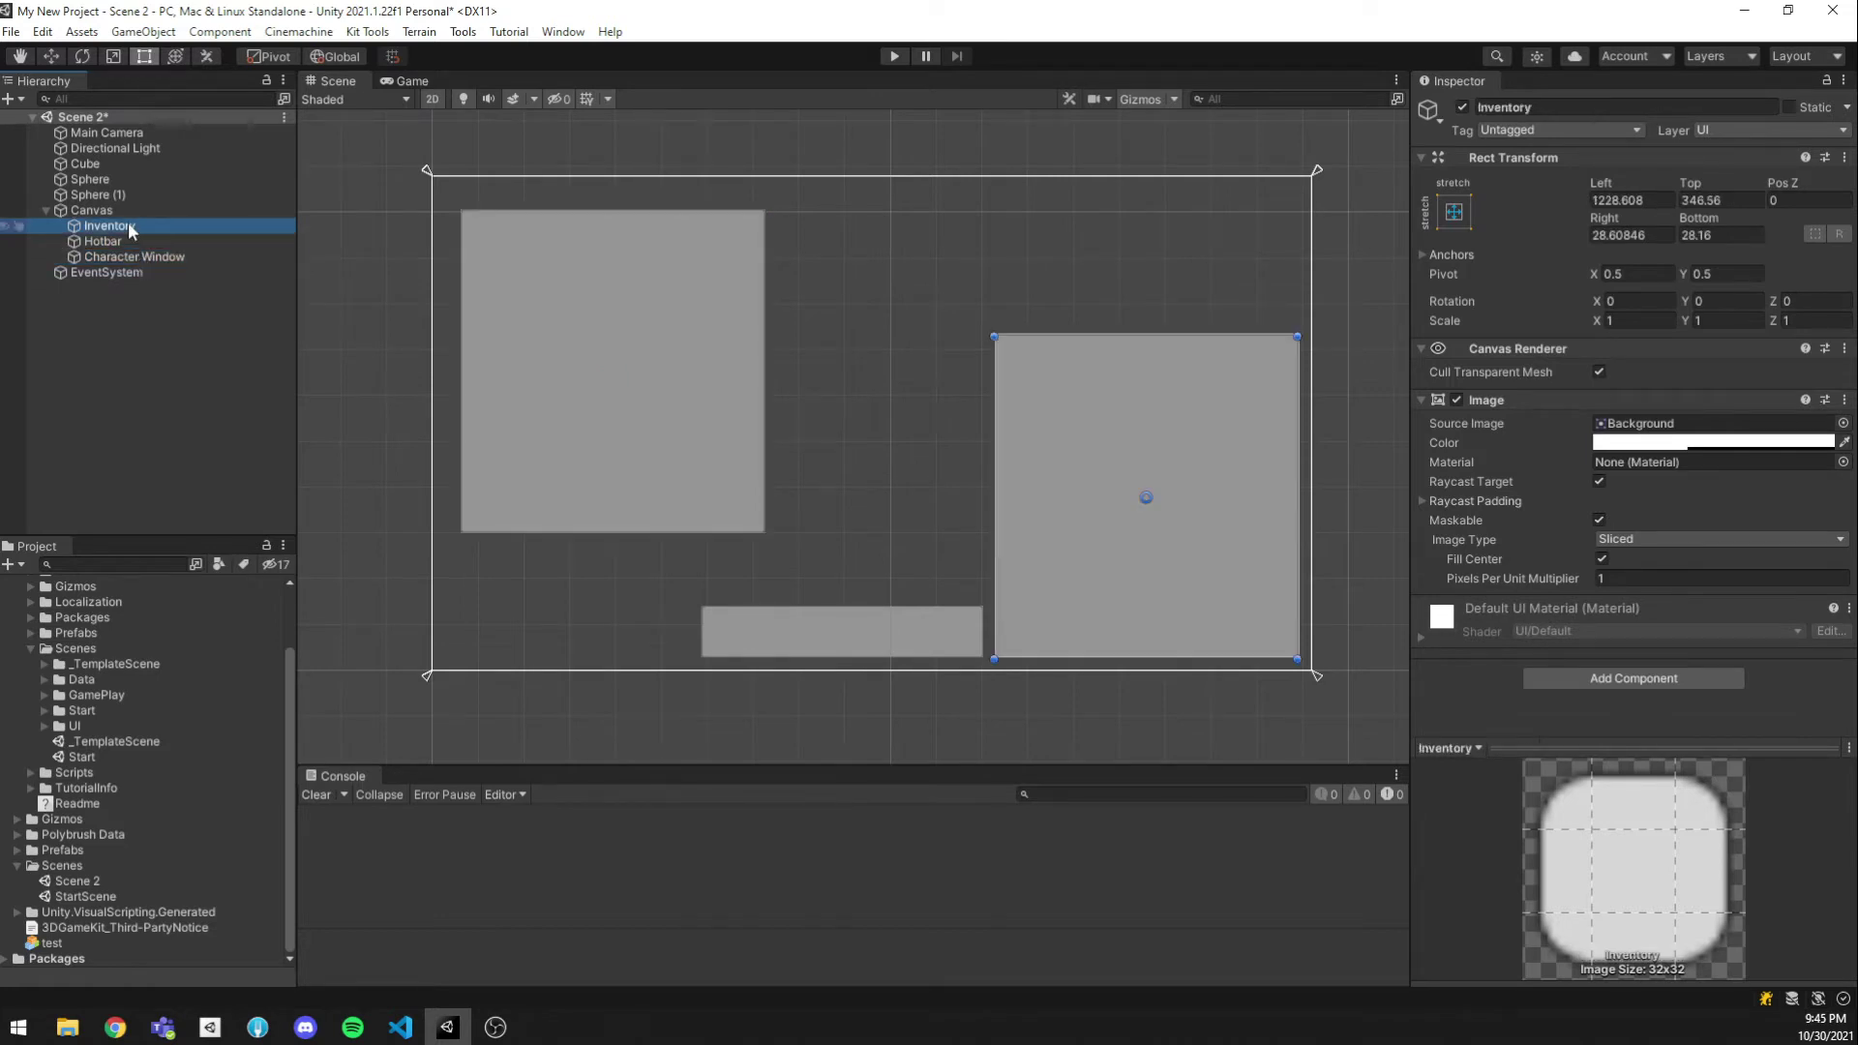
right_click(128, 224)
mouse_move(233, 625)
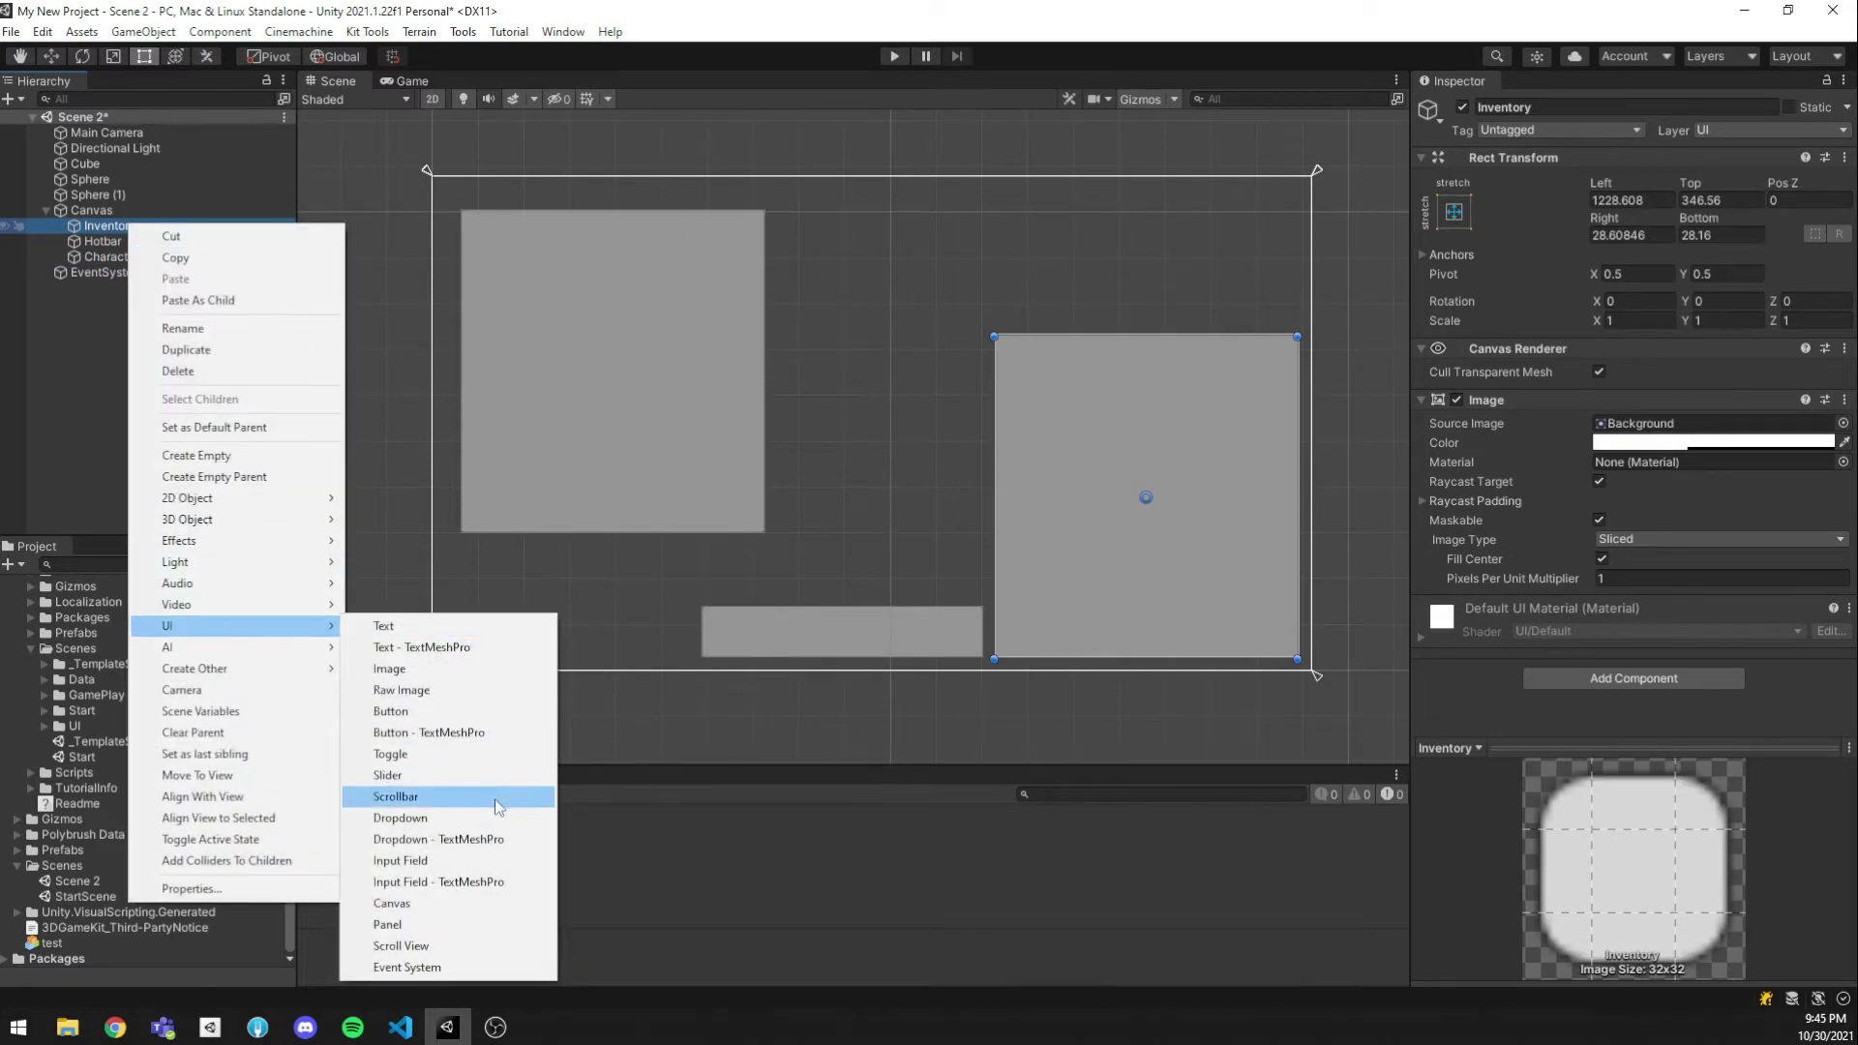
left_click(44, 370)
Add a standard UI Button as a child of the Hotbar panel
left_click(91, 242)
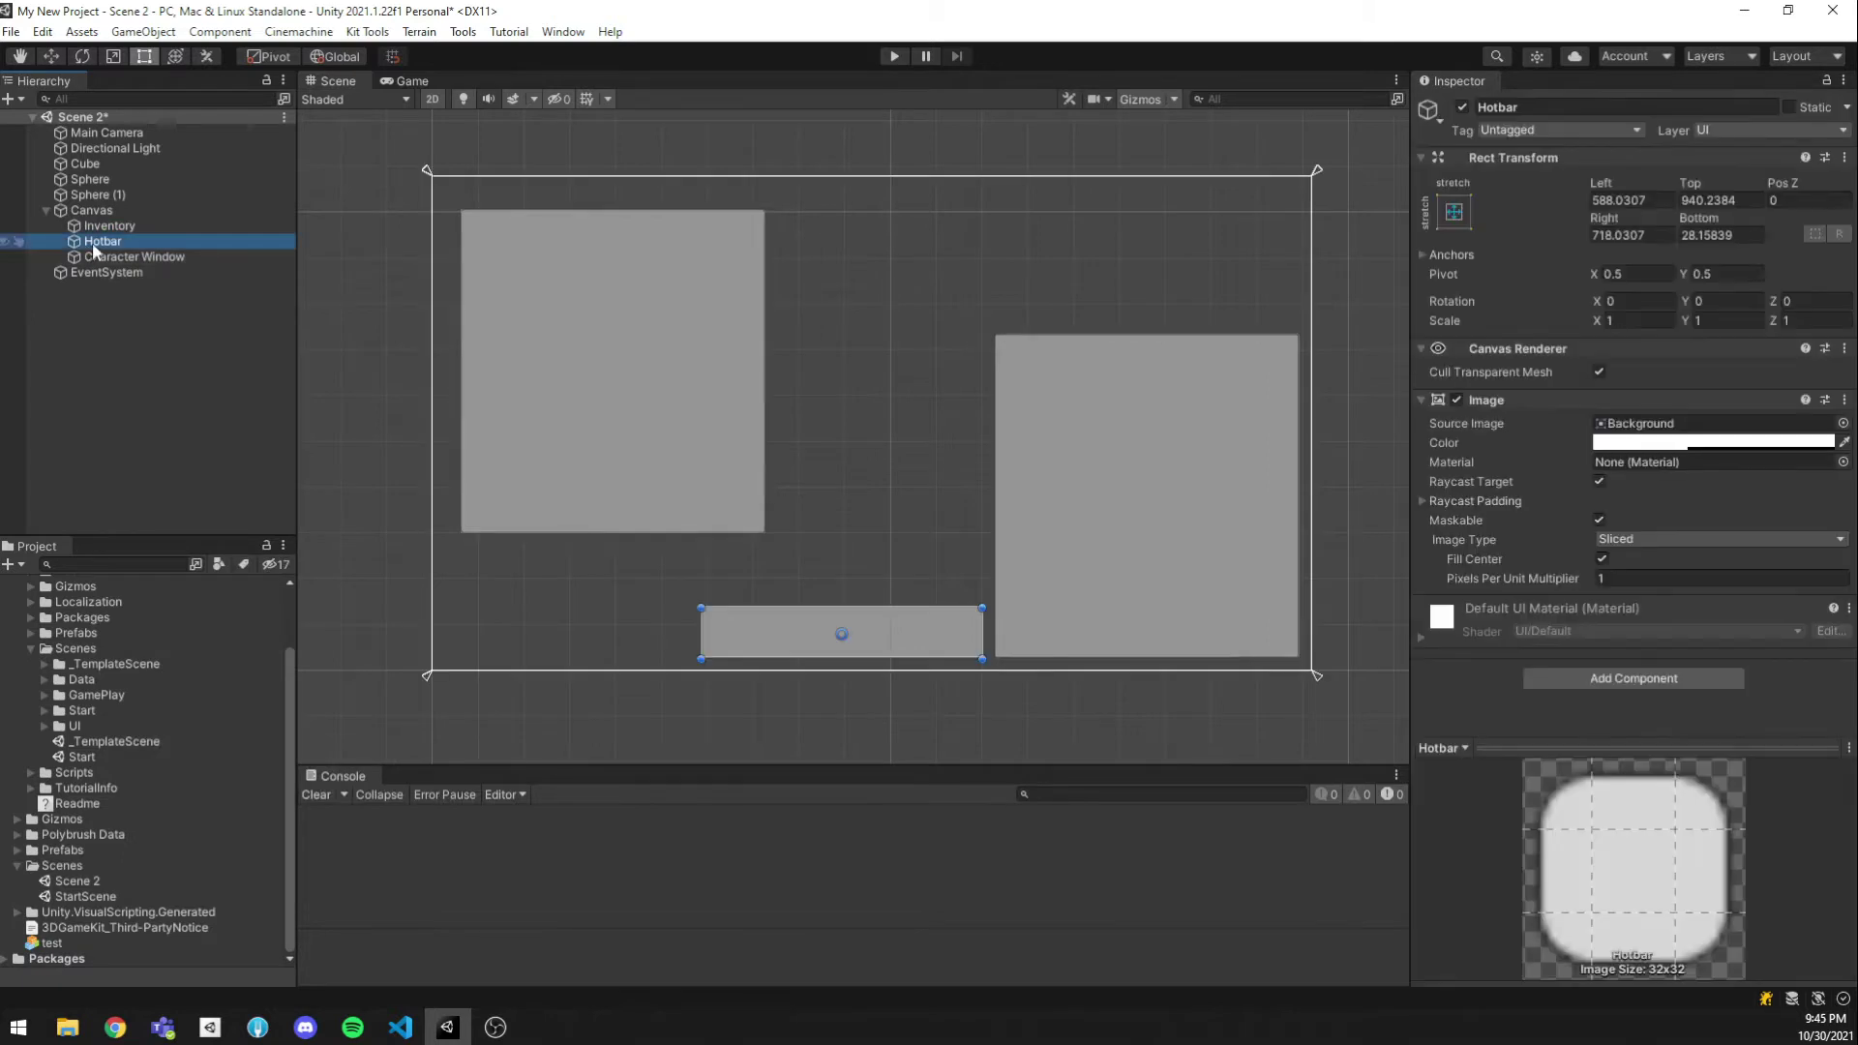
right_click(93, 242)
mouse_move(201, 647)
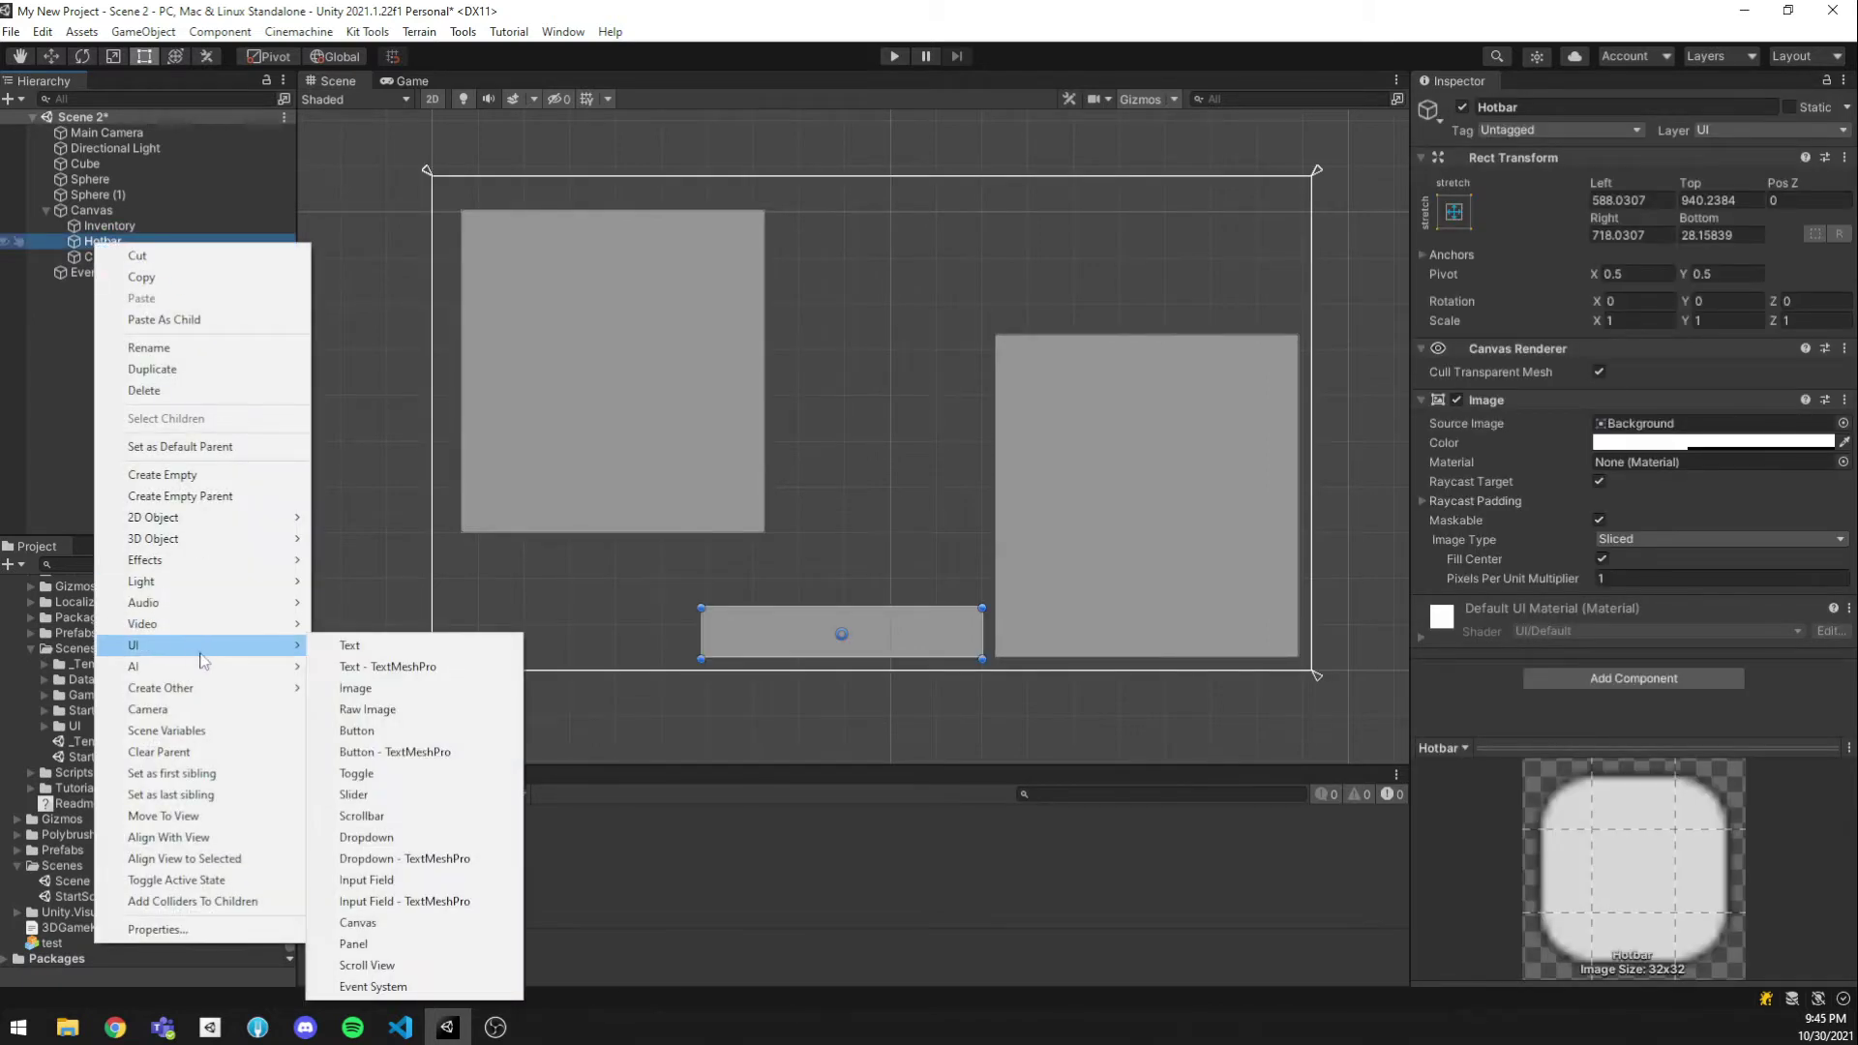
left_click(402, 730)
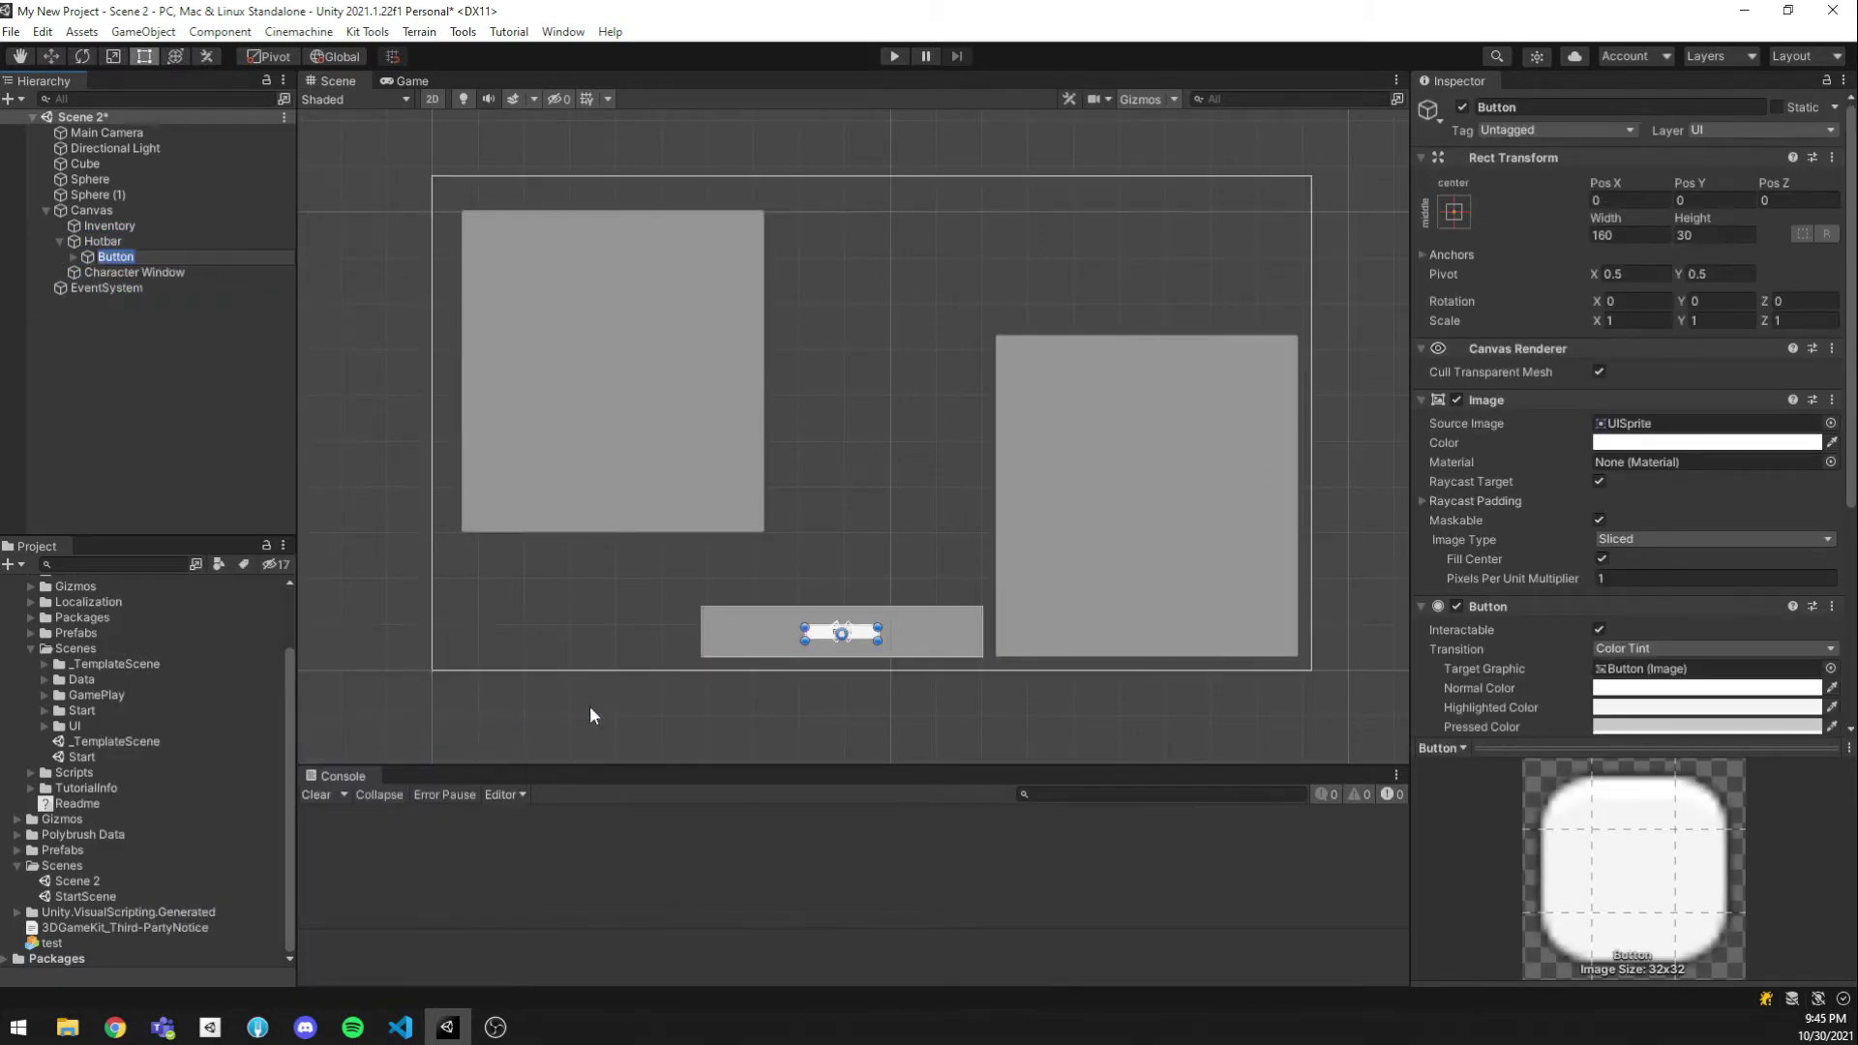
Move the button toward the Hotbar's left end and resize it to about 96 wide by 82 high
left_click_drag(848, 634, 783, 627)
key("f")
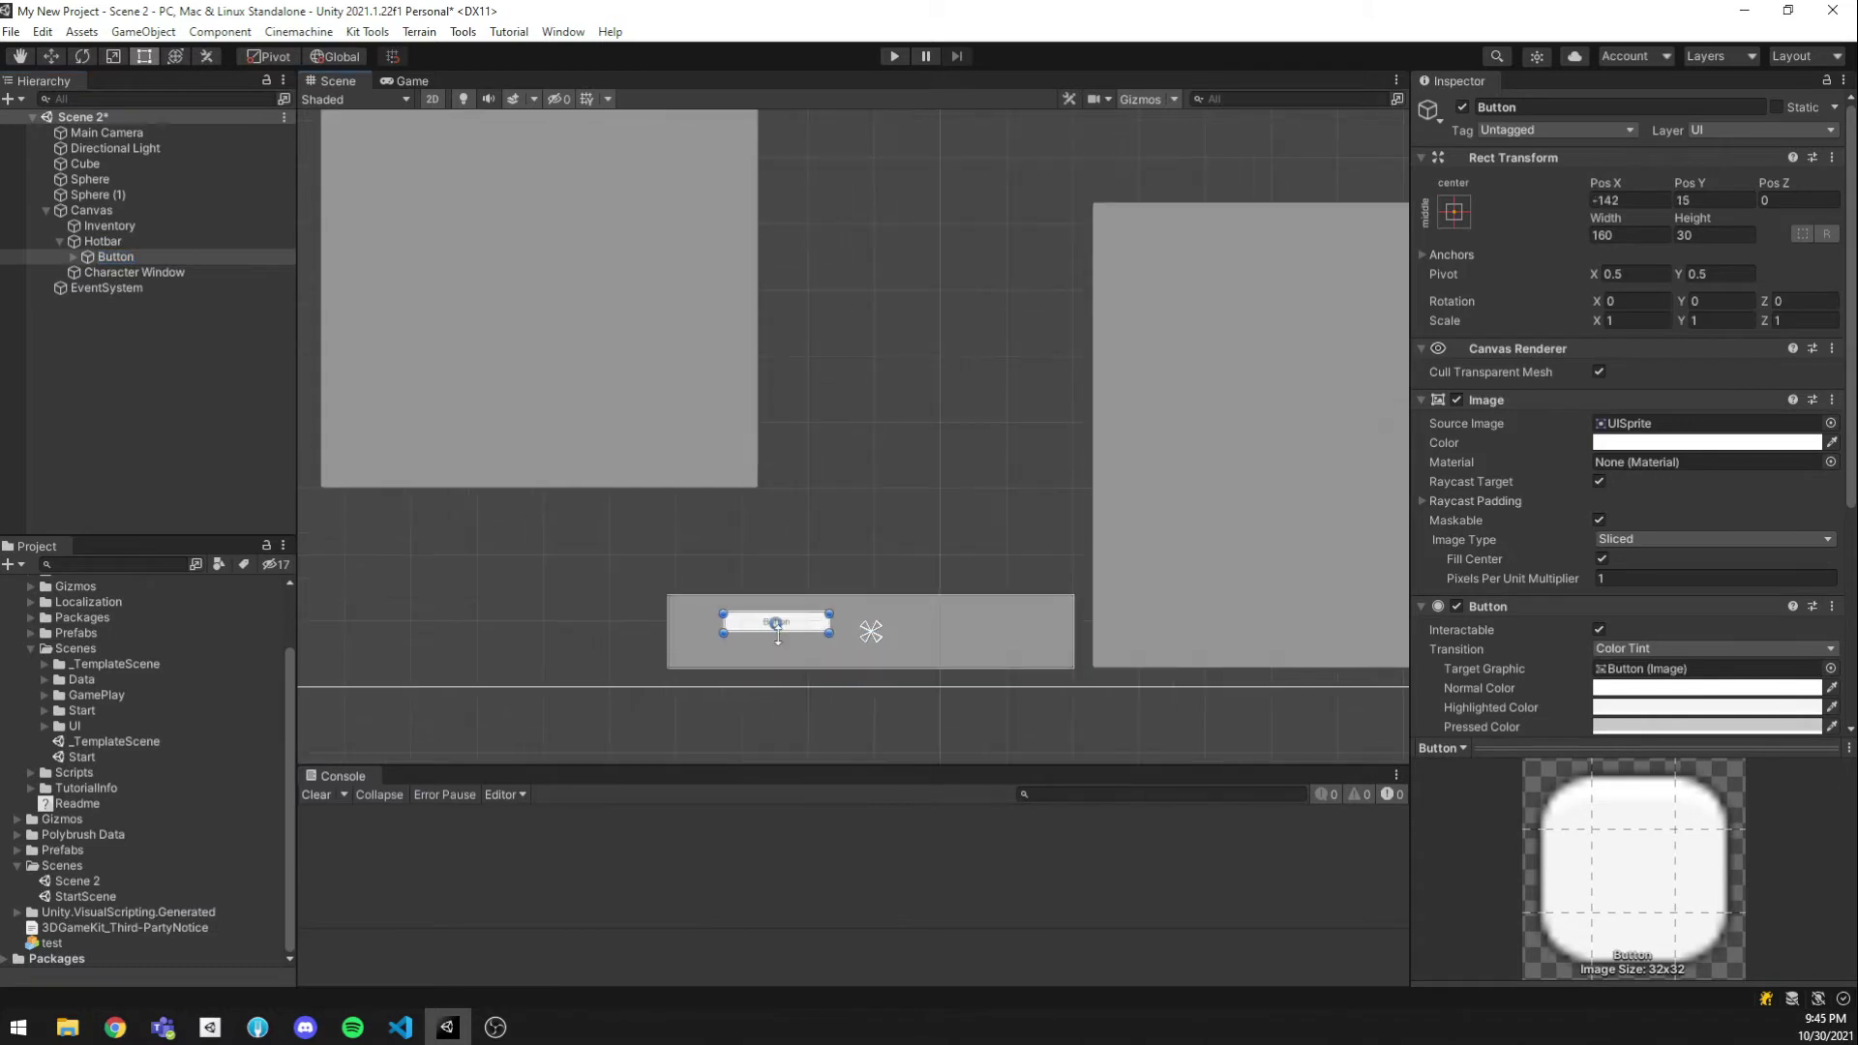
left_click_drag(1172, 499, 931, 660)
left_click(773, 727)
left_click(708, 692)
scroll(922, 579, "down", 10)
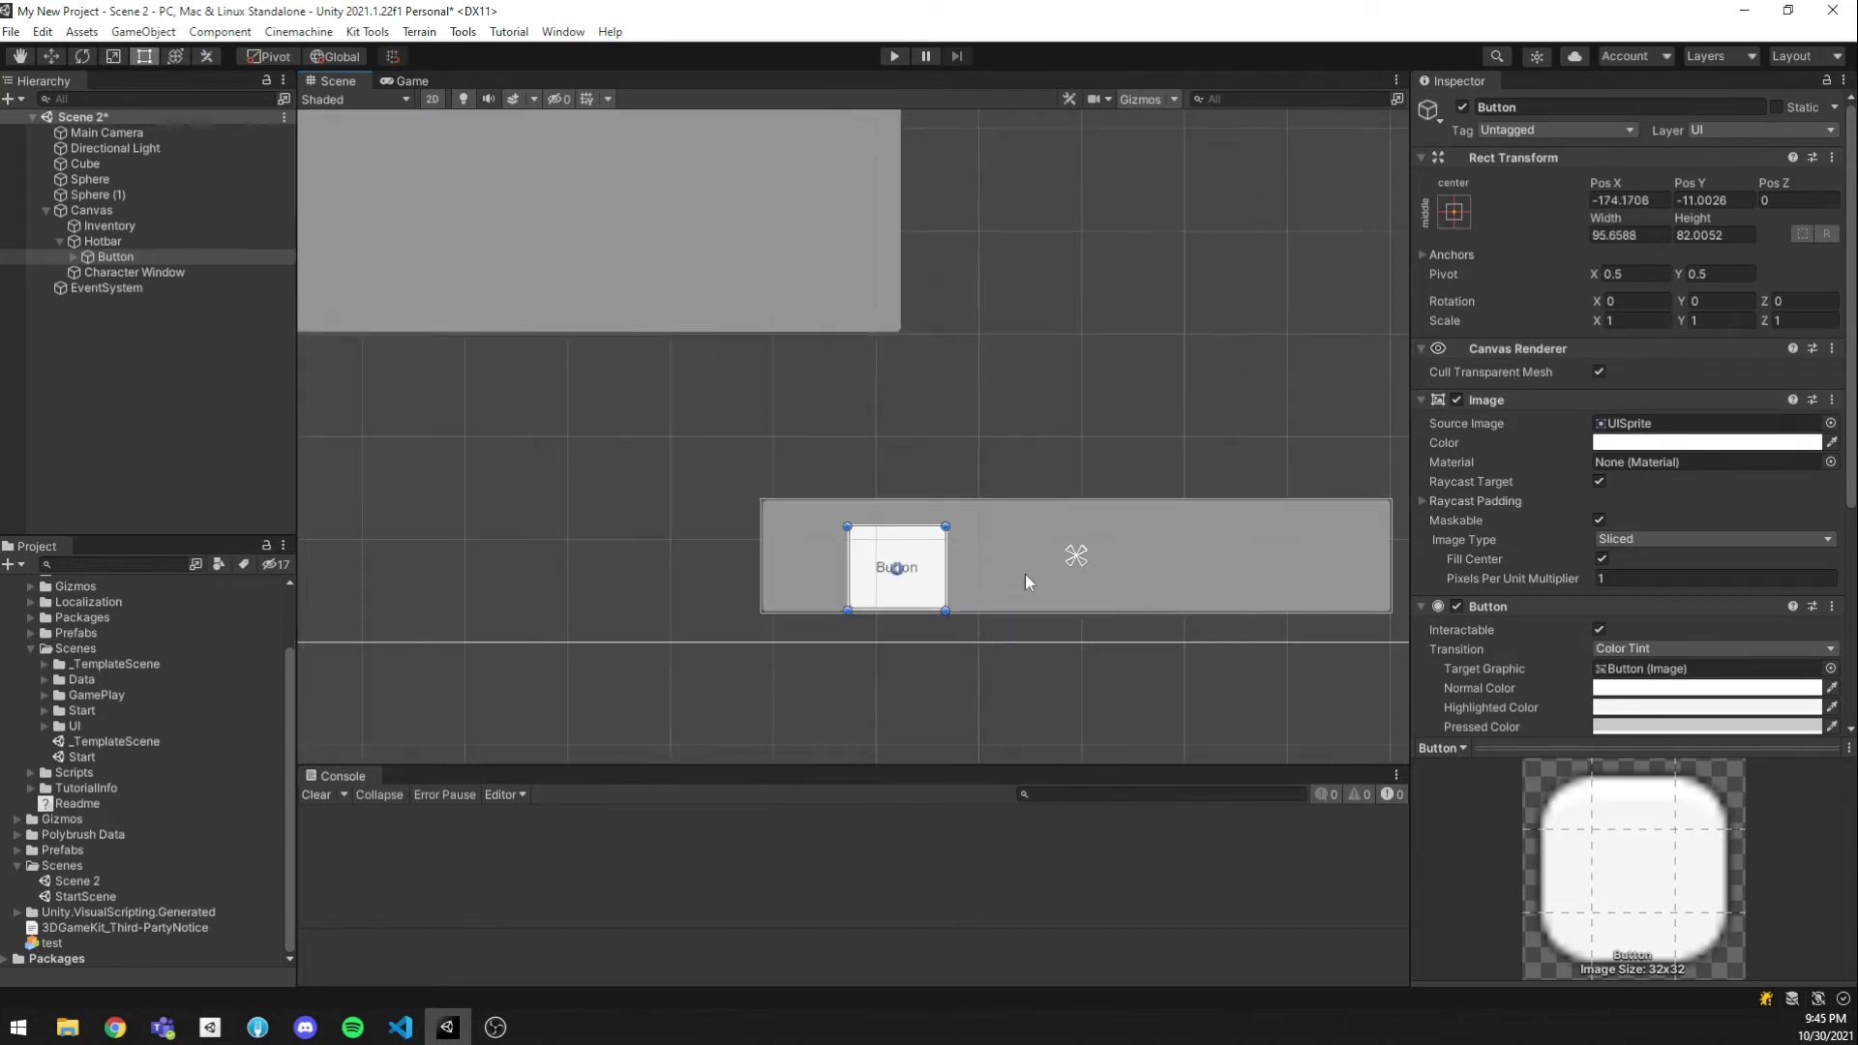
Duplicate the Hotbar button four times and arrange the five buttons in an evenly spaced row across the bar
middle_click_drag(1167, 558, 1068, 520)
scroll(1068, 519, "up", 1)
left_click_drag(846, 538, 1100, 523)
key("ctrl+d")
key("ctrl+d")
key("ctrl+d")
key("ctrl+d")
left_click(1104, 519)
left_click(1103, 521)
scroll(1078, 620, "down", 5)
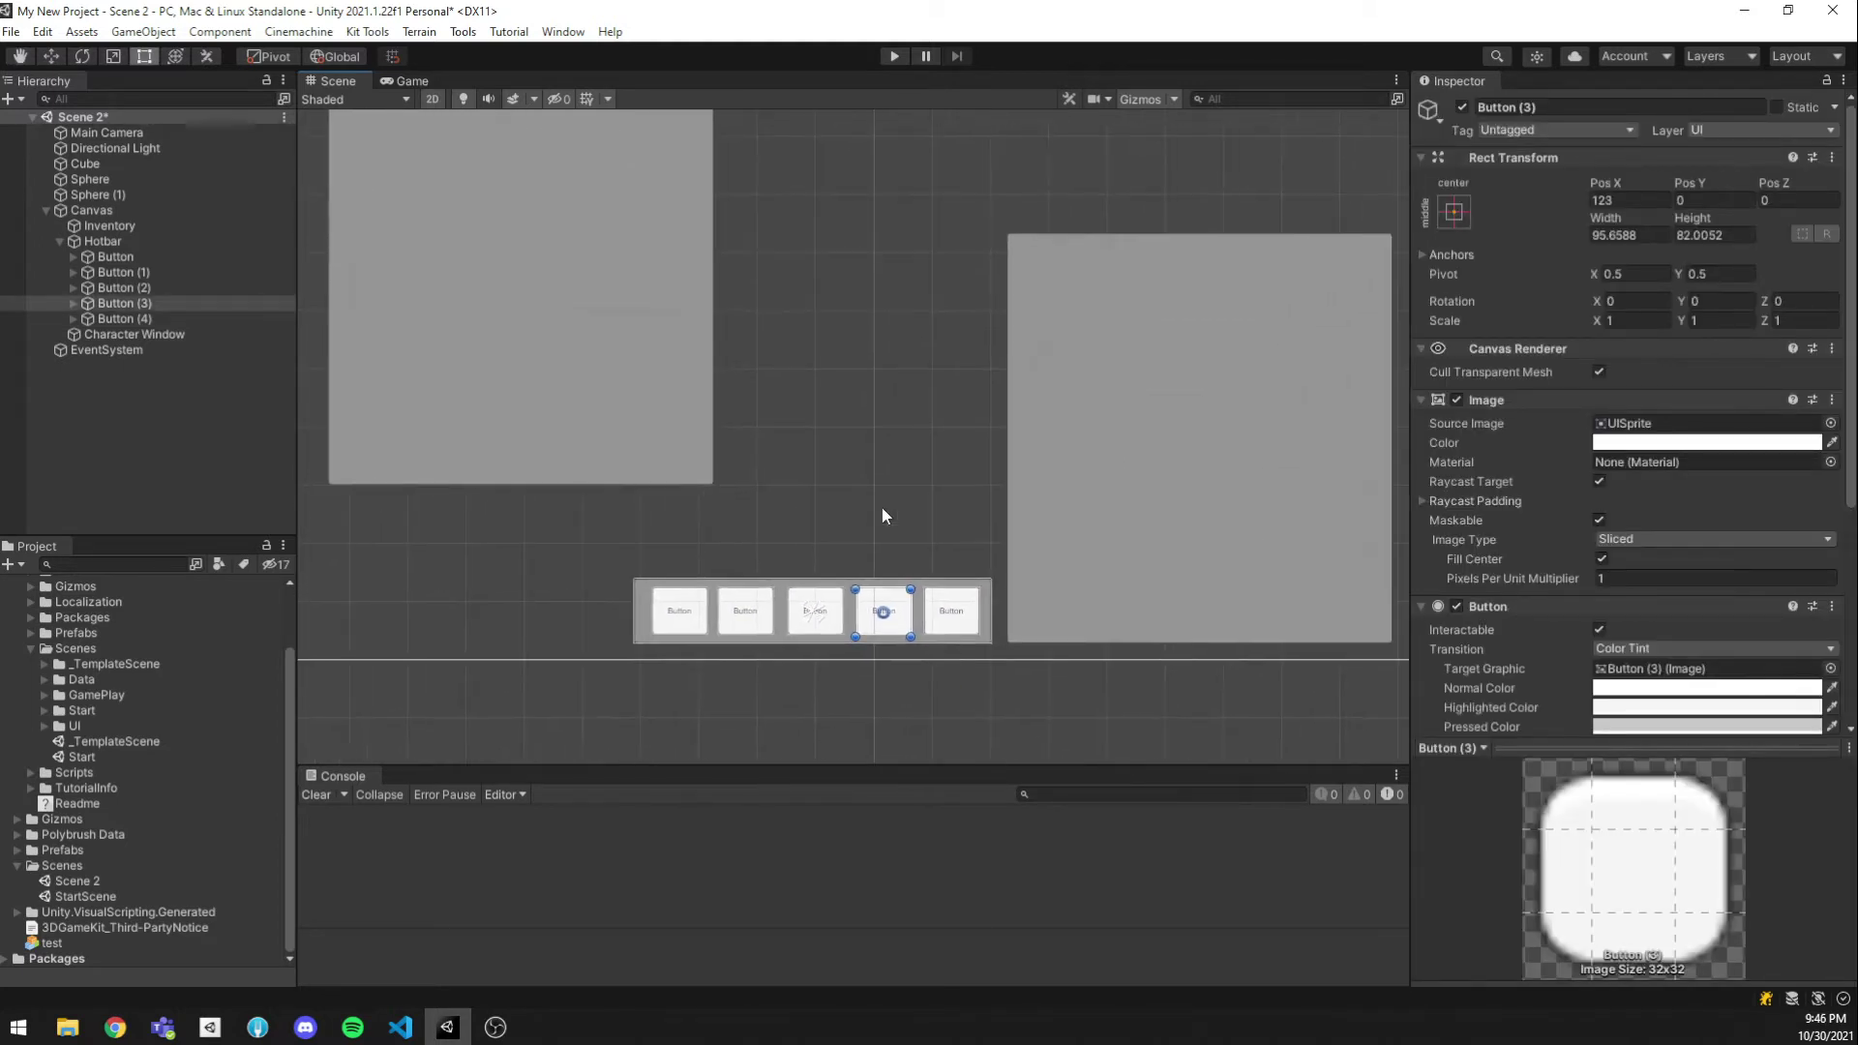
Collapse the Hotbar's children in the hierarchy, then switch the Inventory panel off and back on
left_click(868, 486)
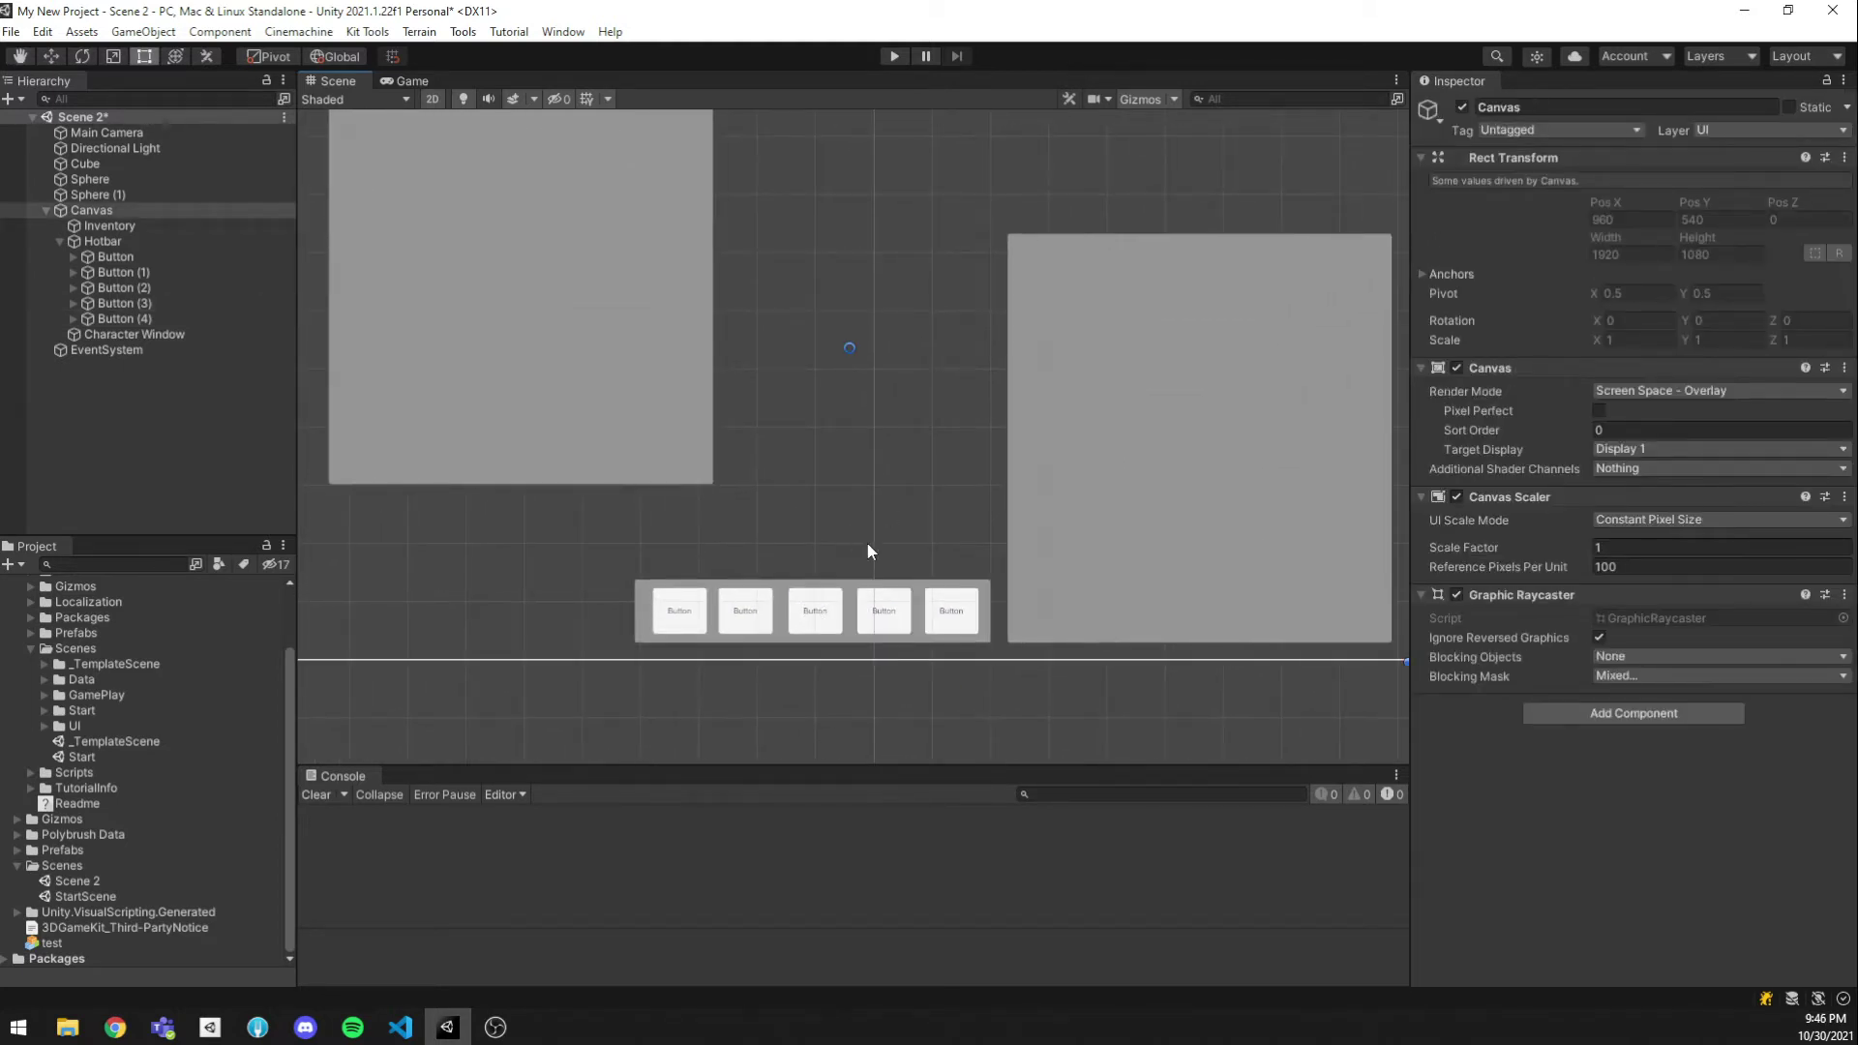
scroll(872, 546, "down", 3)
left_click(691, 404)
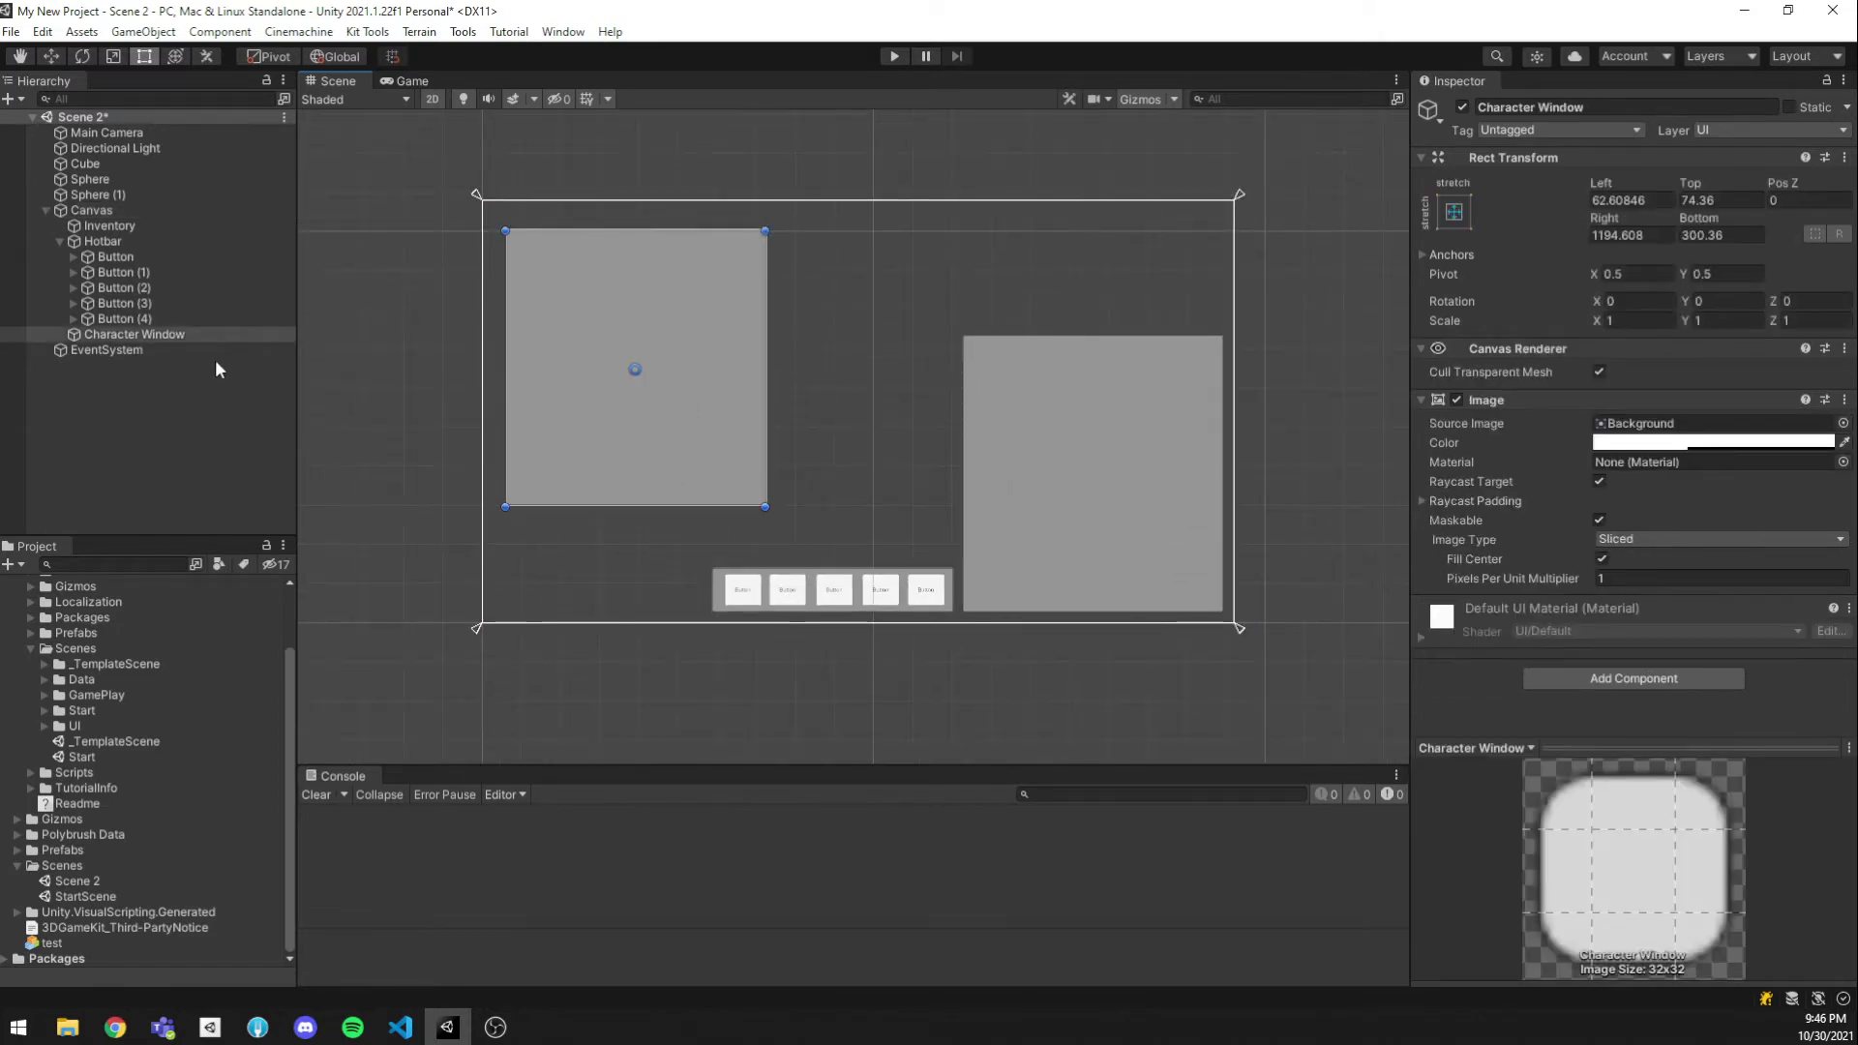
left_click(116, 256)
left_click(61, 241)
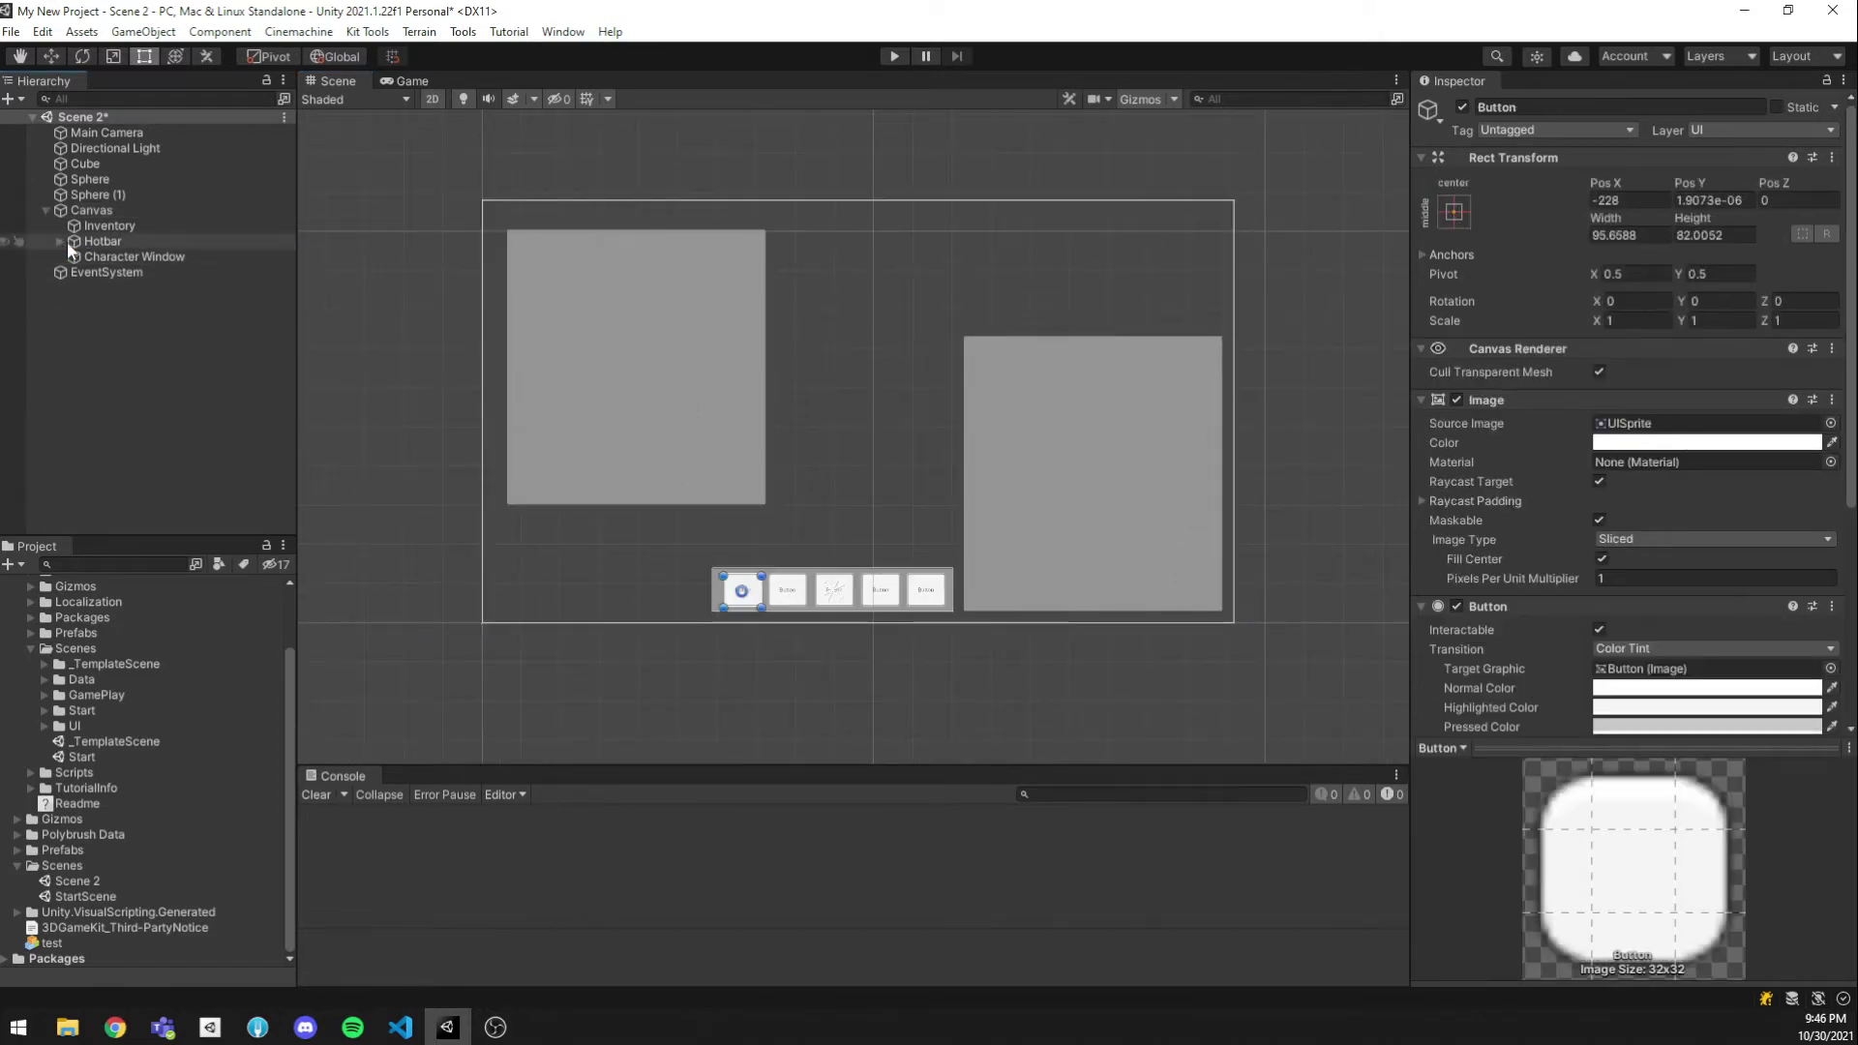
left_click(113, 239)
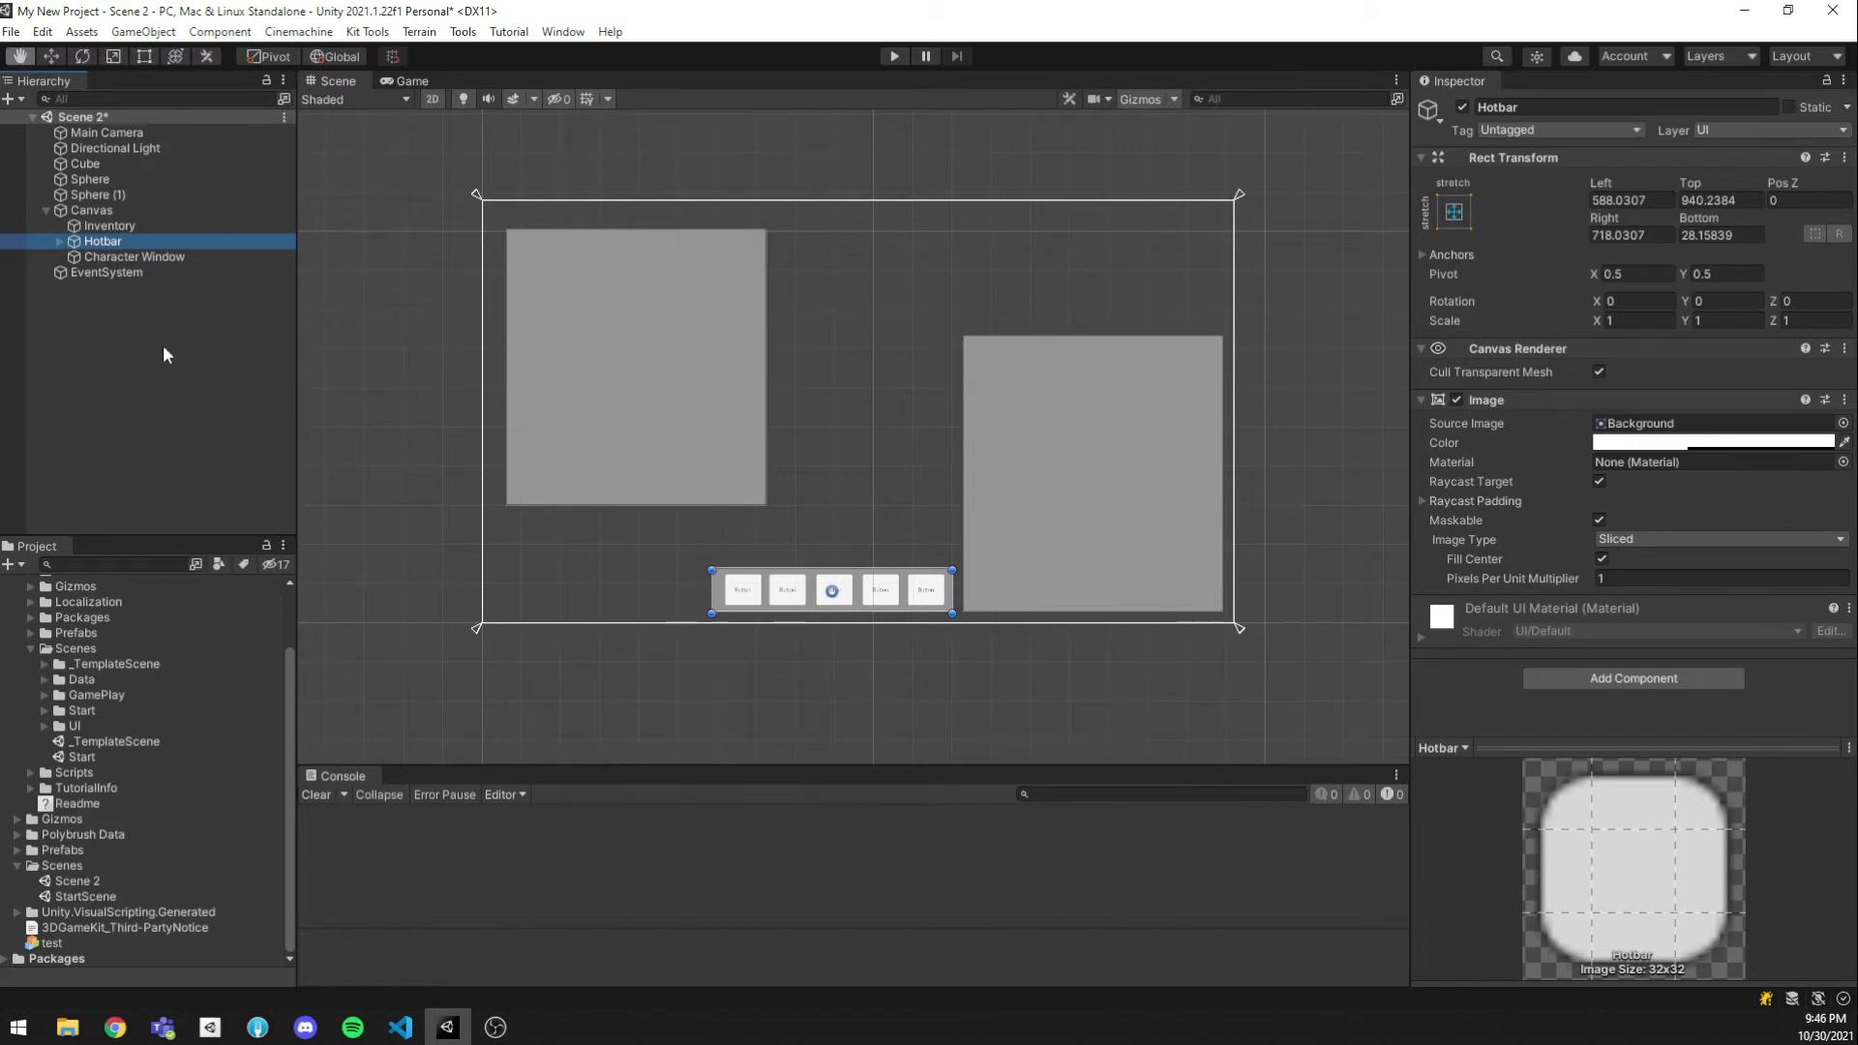
left_click(129, 226)
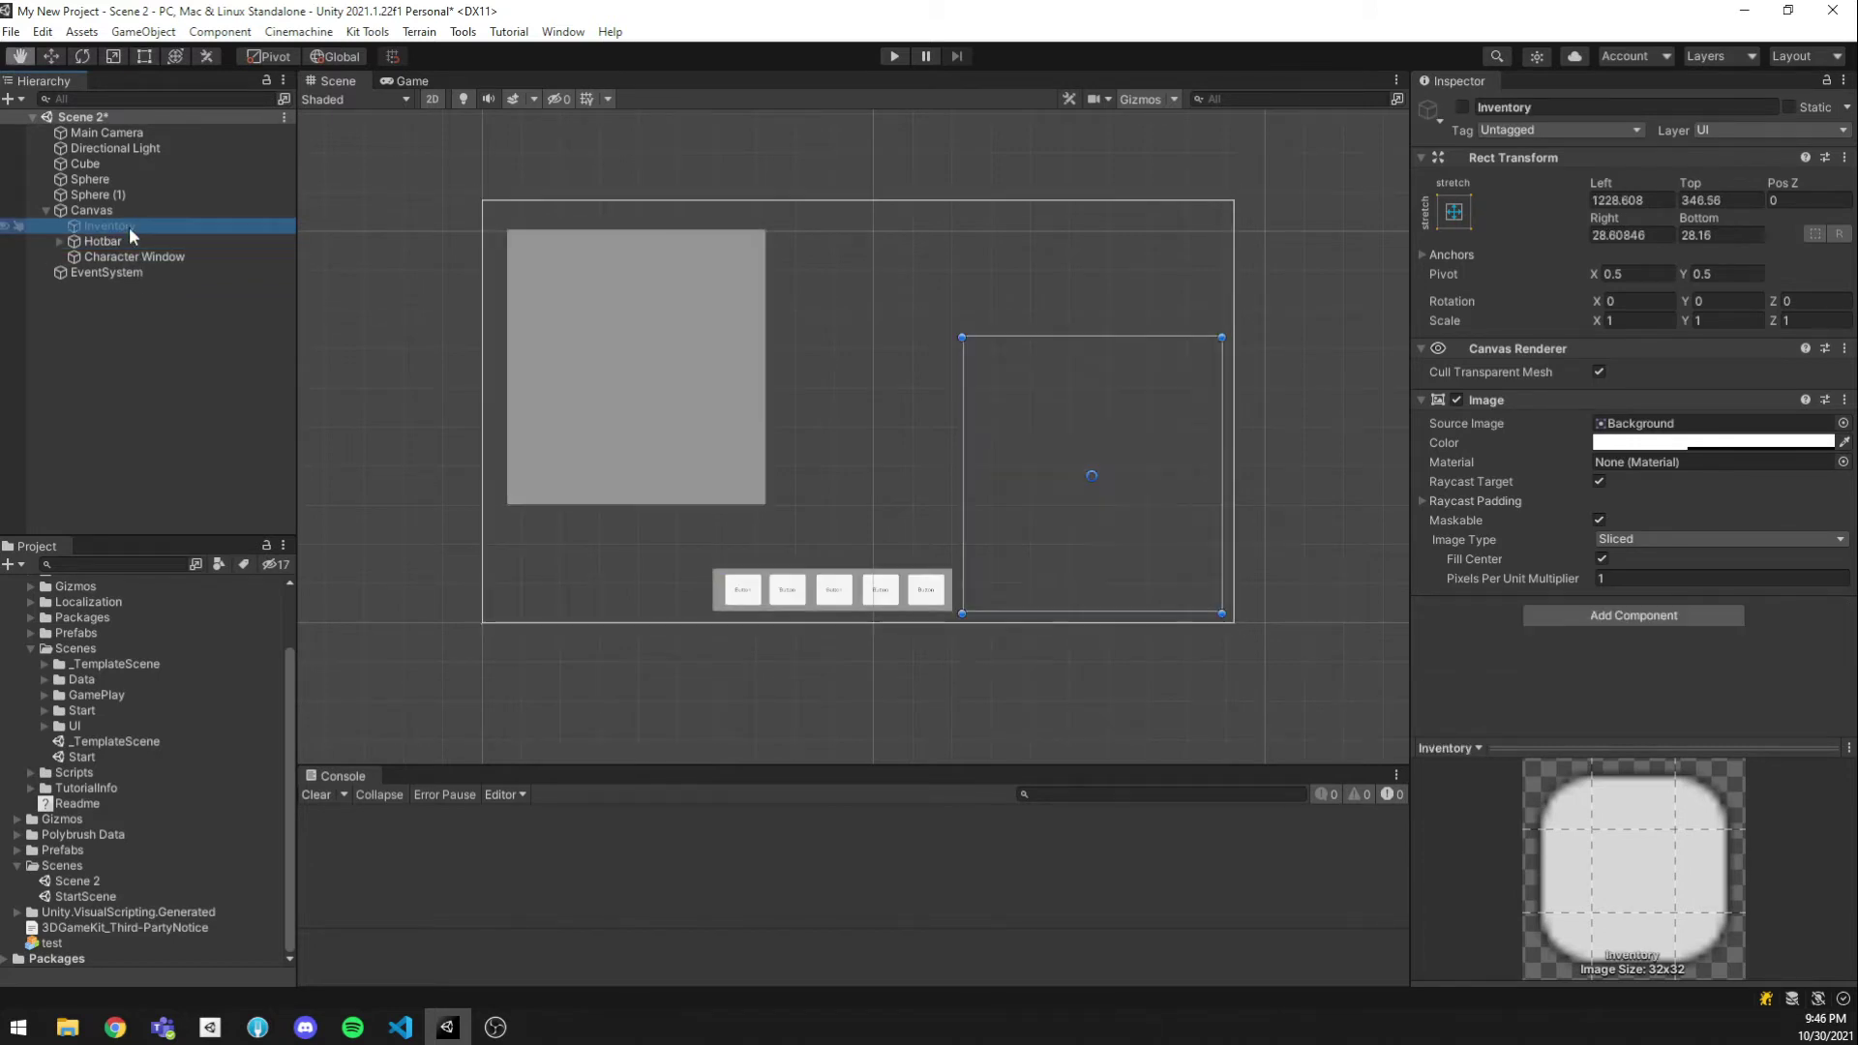
left_click(130, 256)
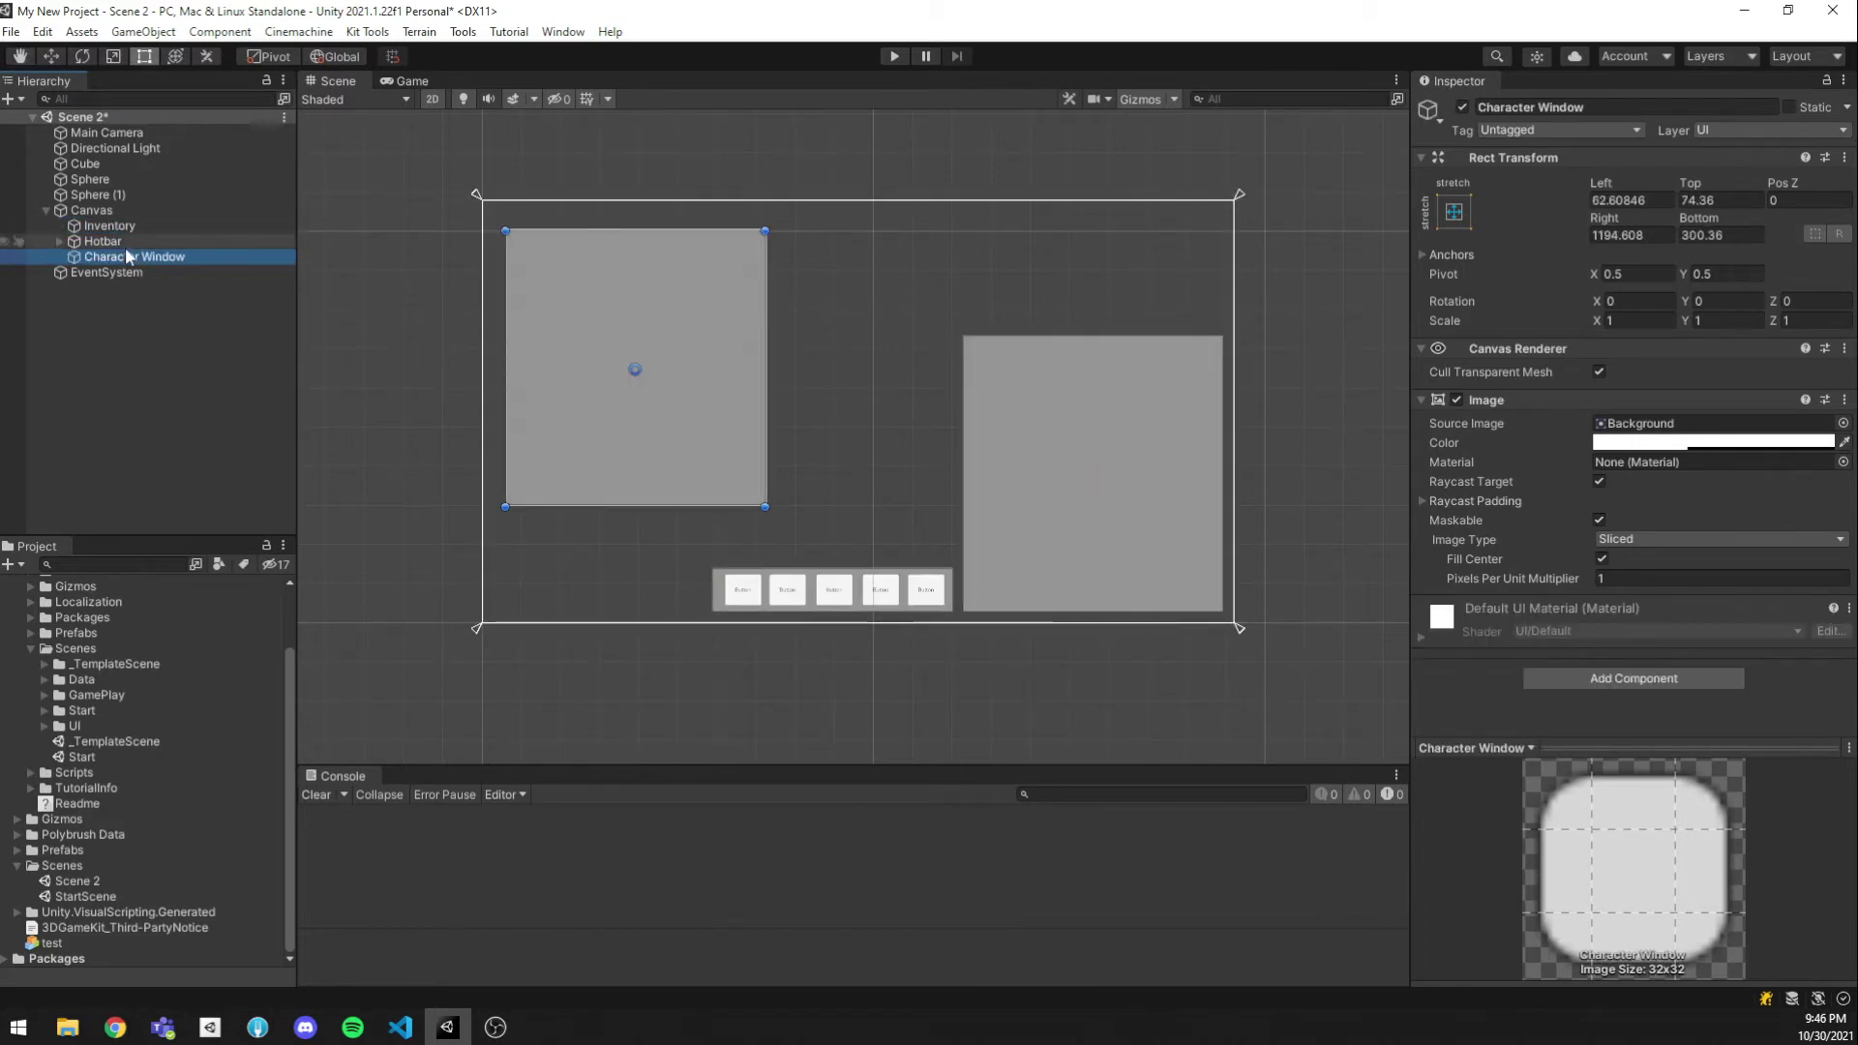
left_click(125, 243)
Deactivate the Inventory, Hotbar and Character Window panels together, then reactivate only the Hotbar
left_click(123, 228)
left_click(124, 258, "shift")
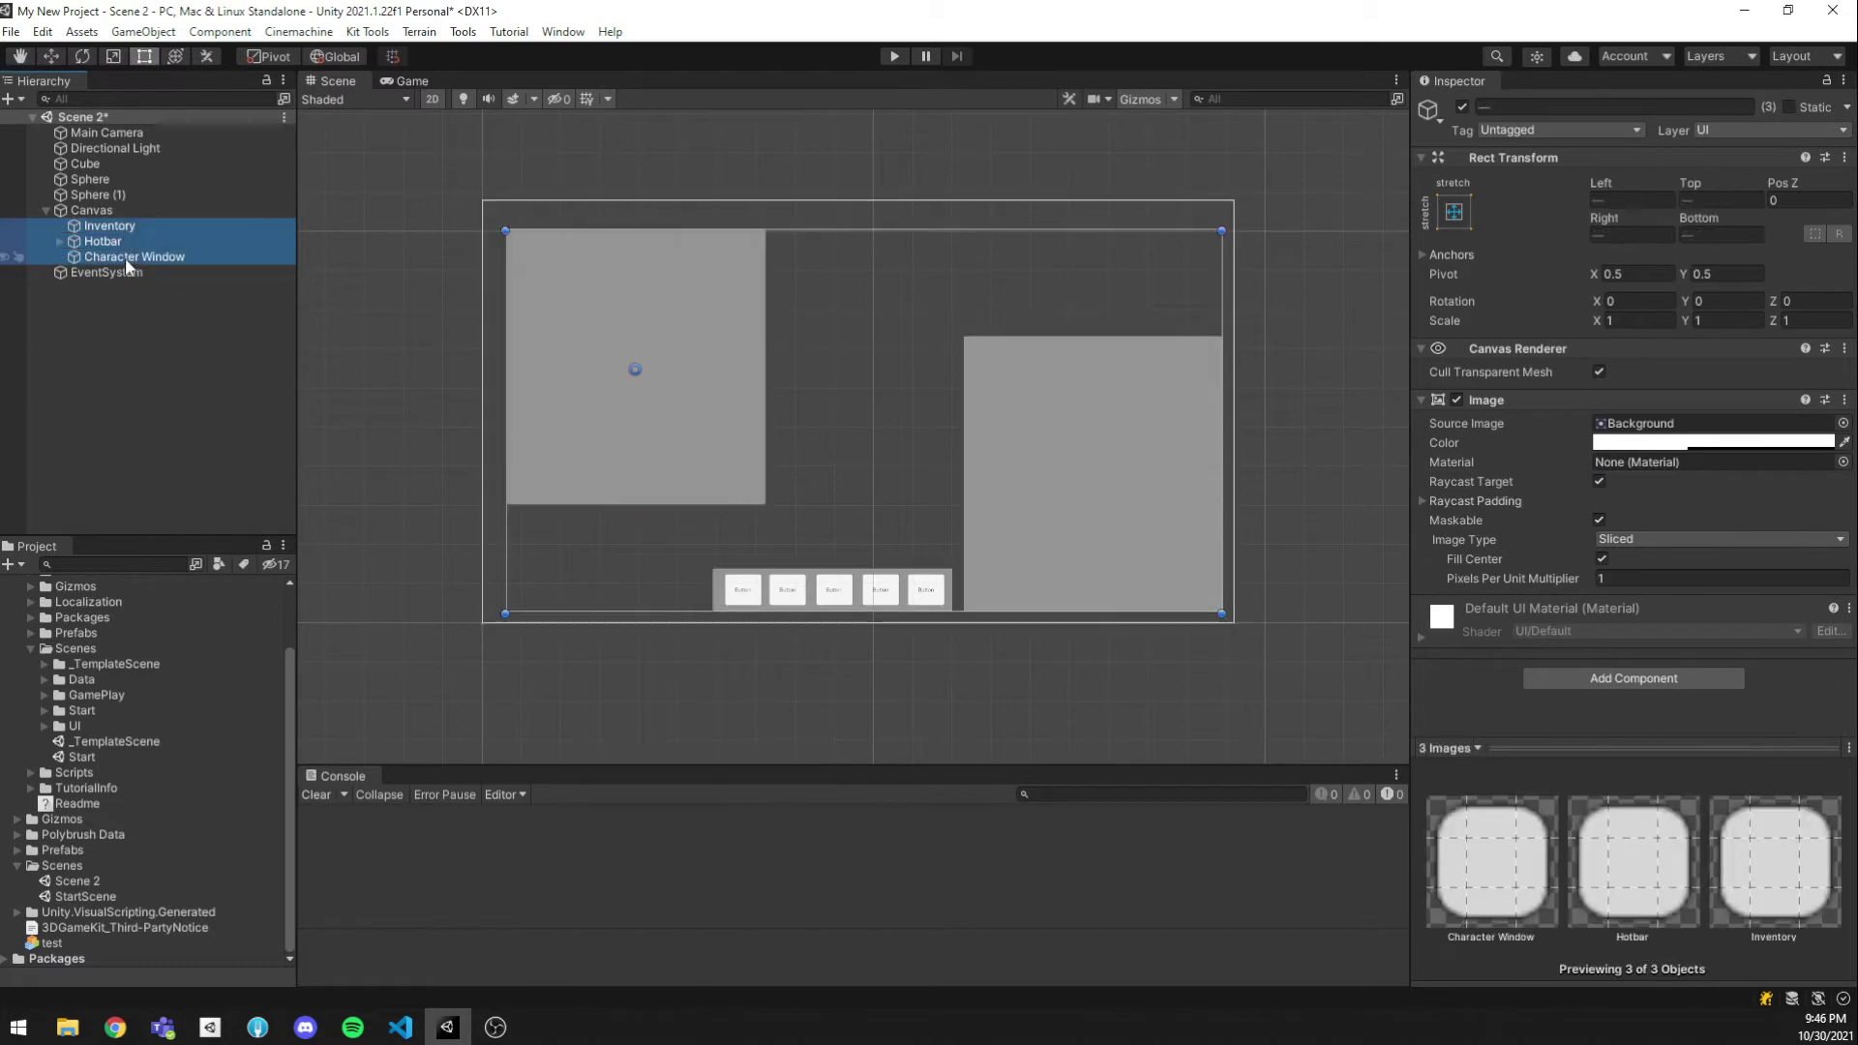
key("alt+shift+a")
left_click(114, 238)
key("alt+shift+a")
left_click(137, 406)
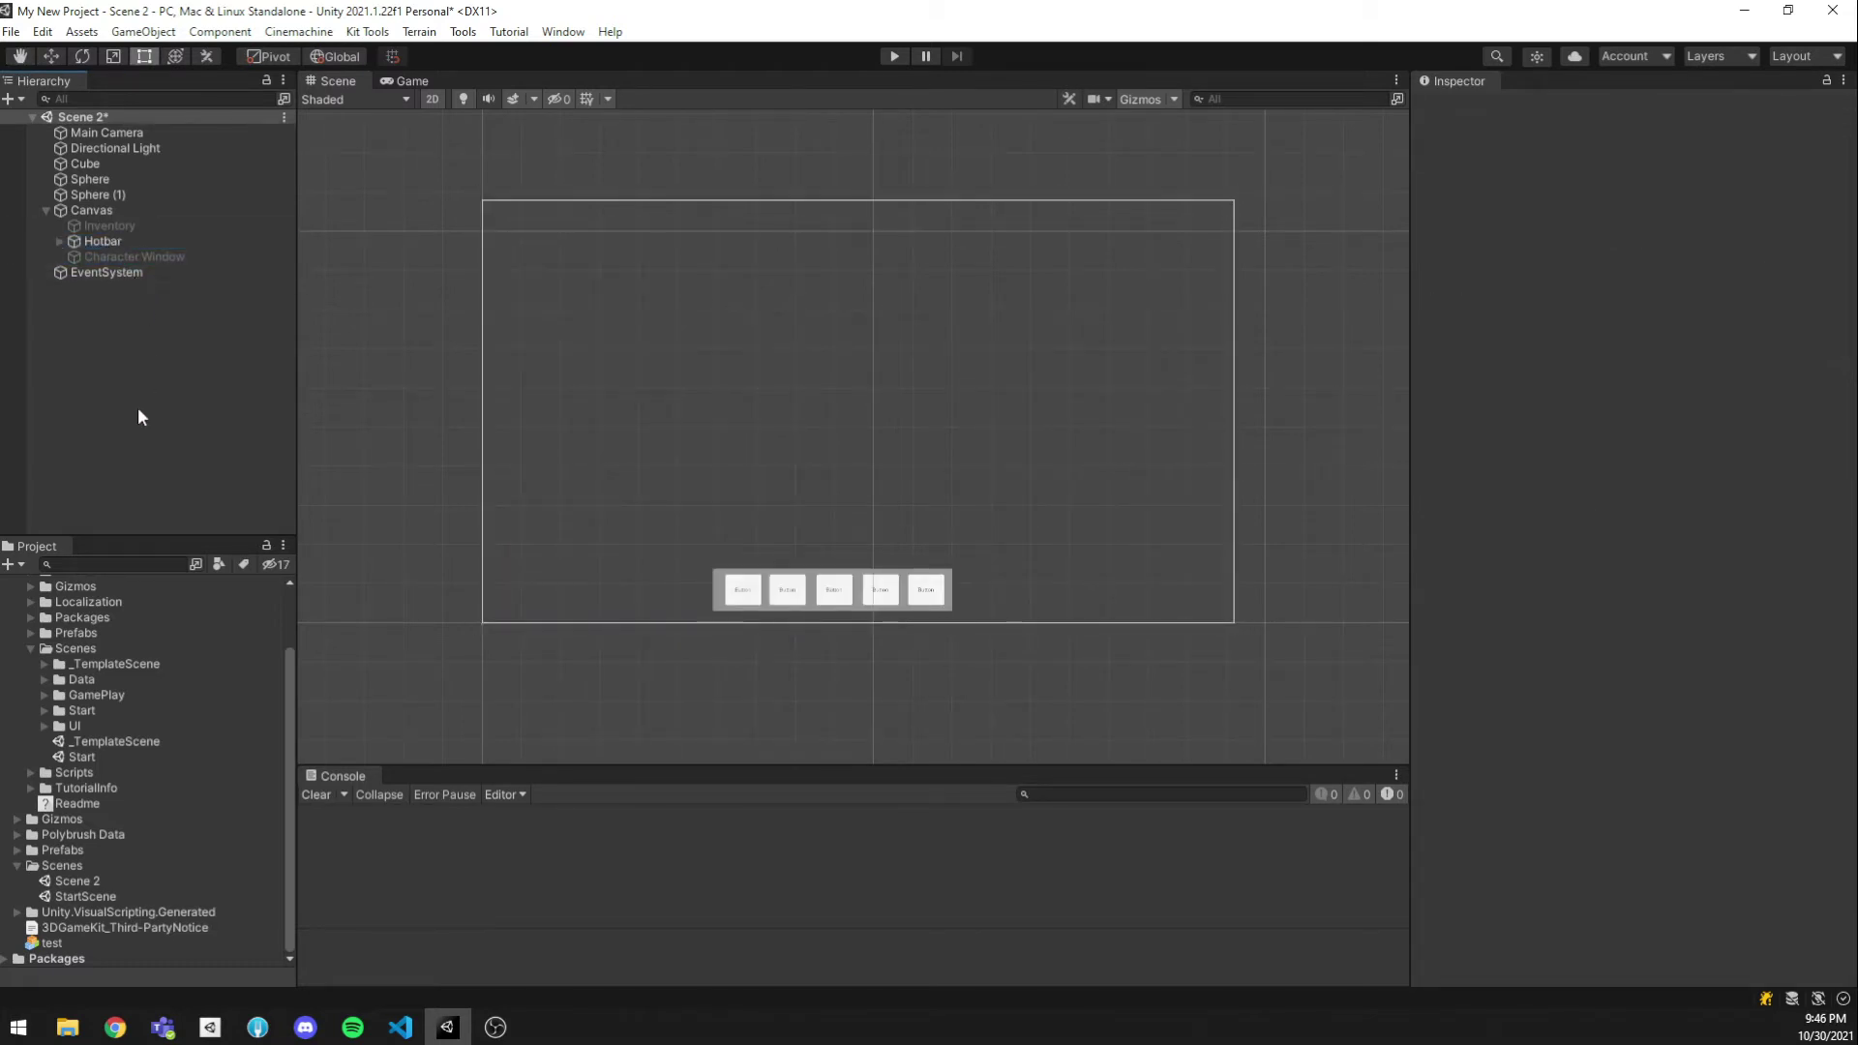
Toggle the Inventory panel on and off again to demonstrate opening and closing it
left_click(131, 226)
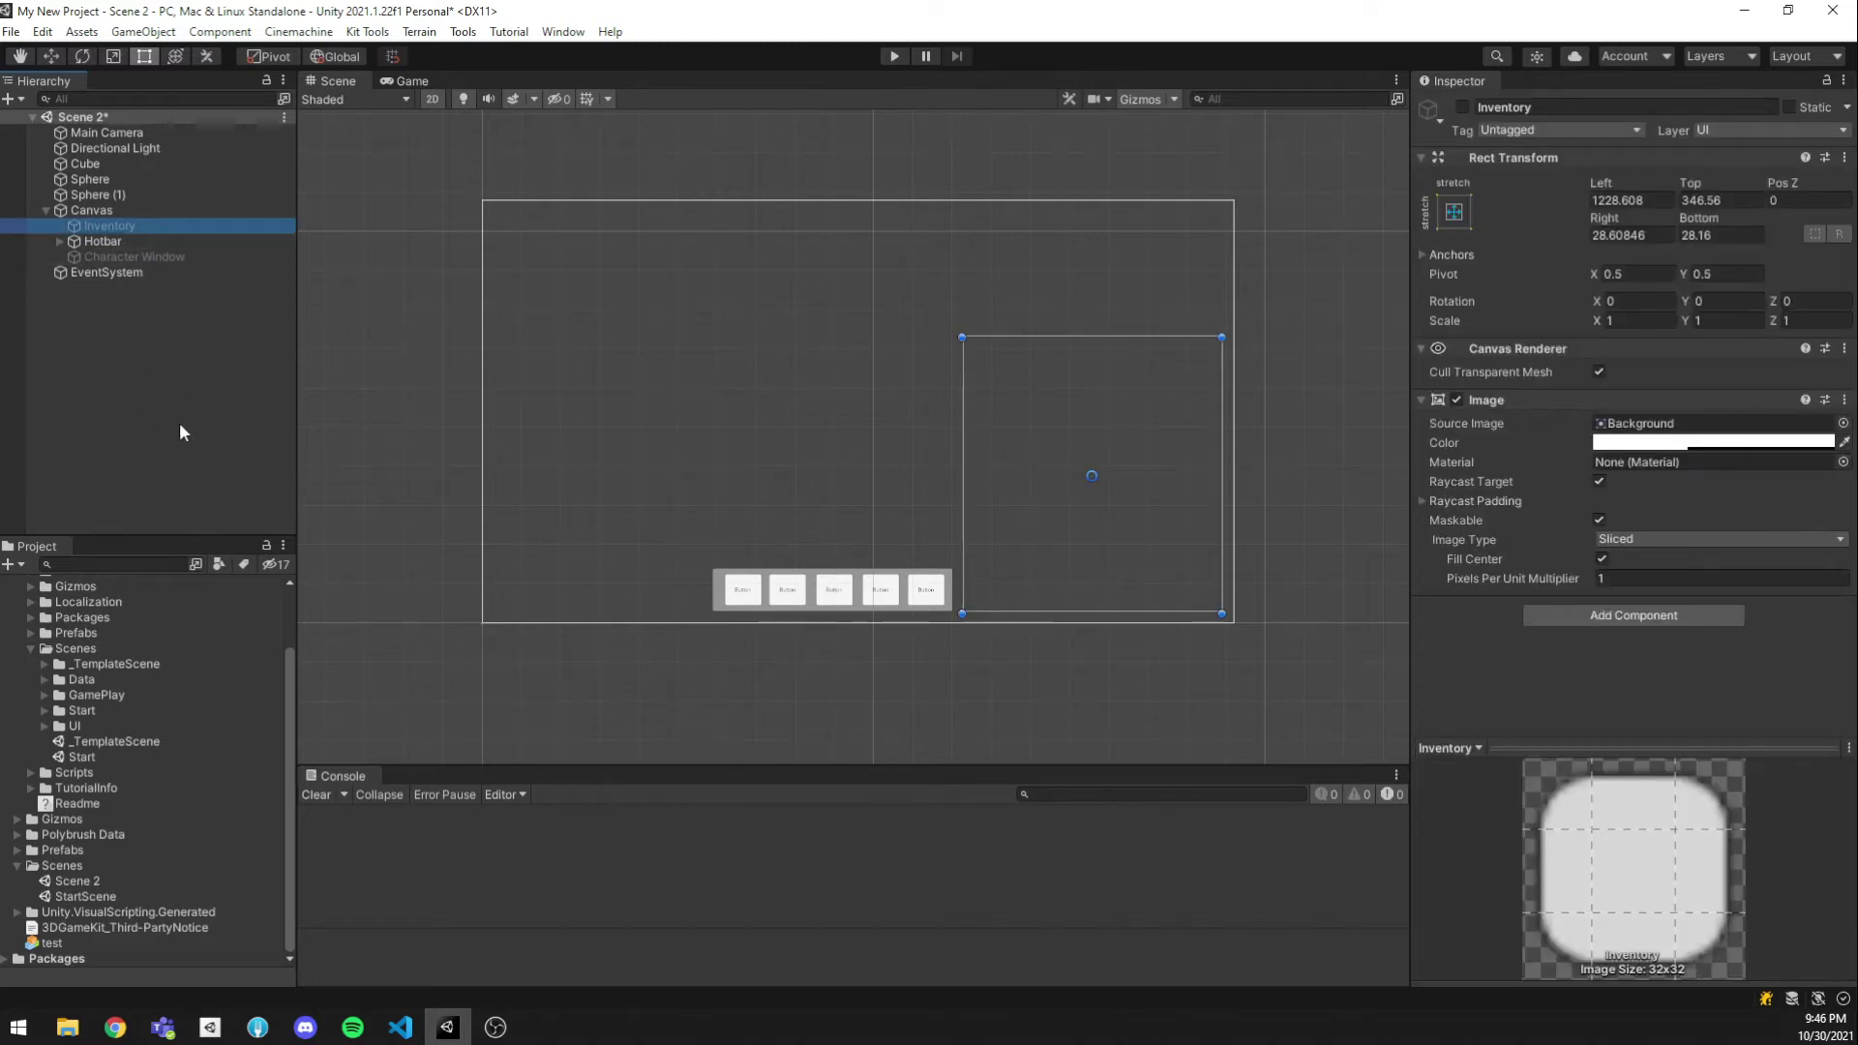
key("alt+shift+a")
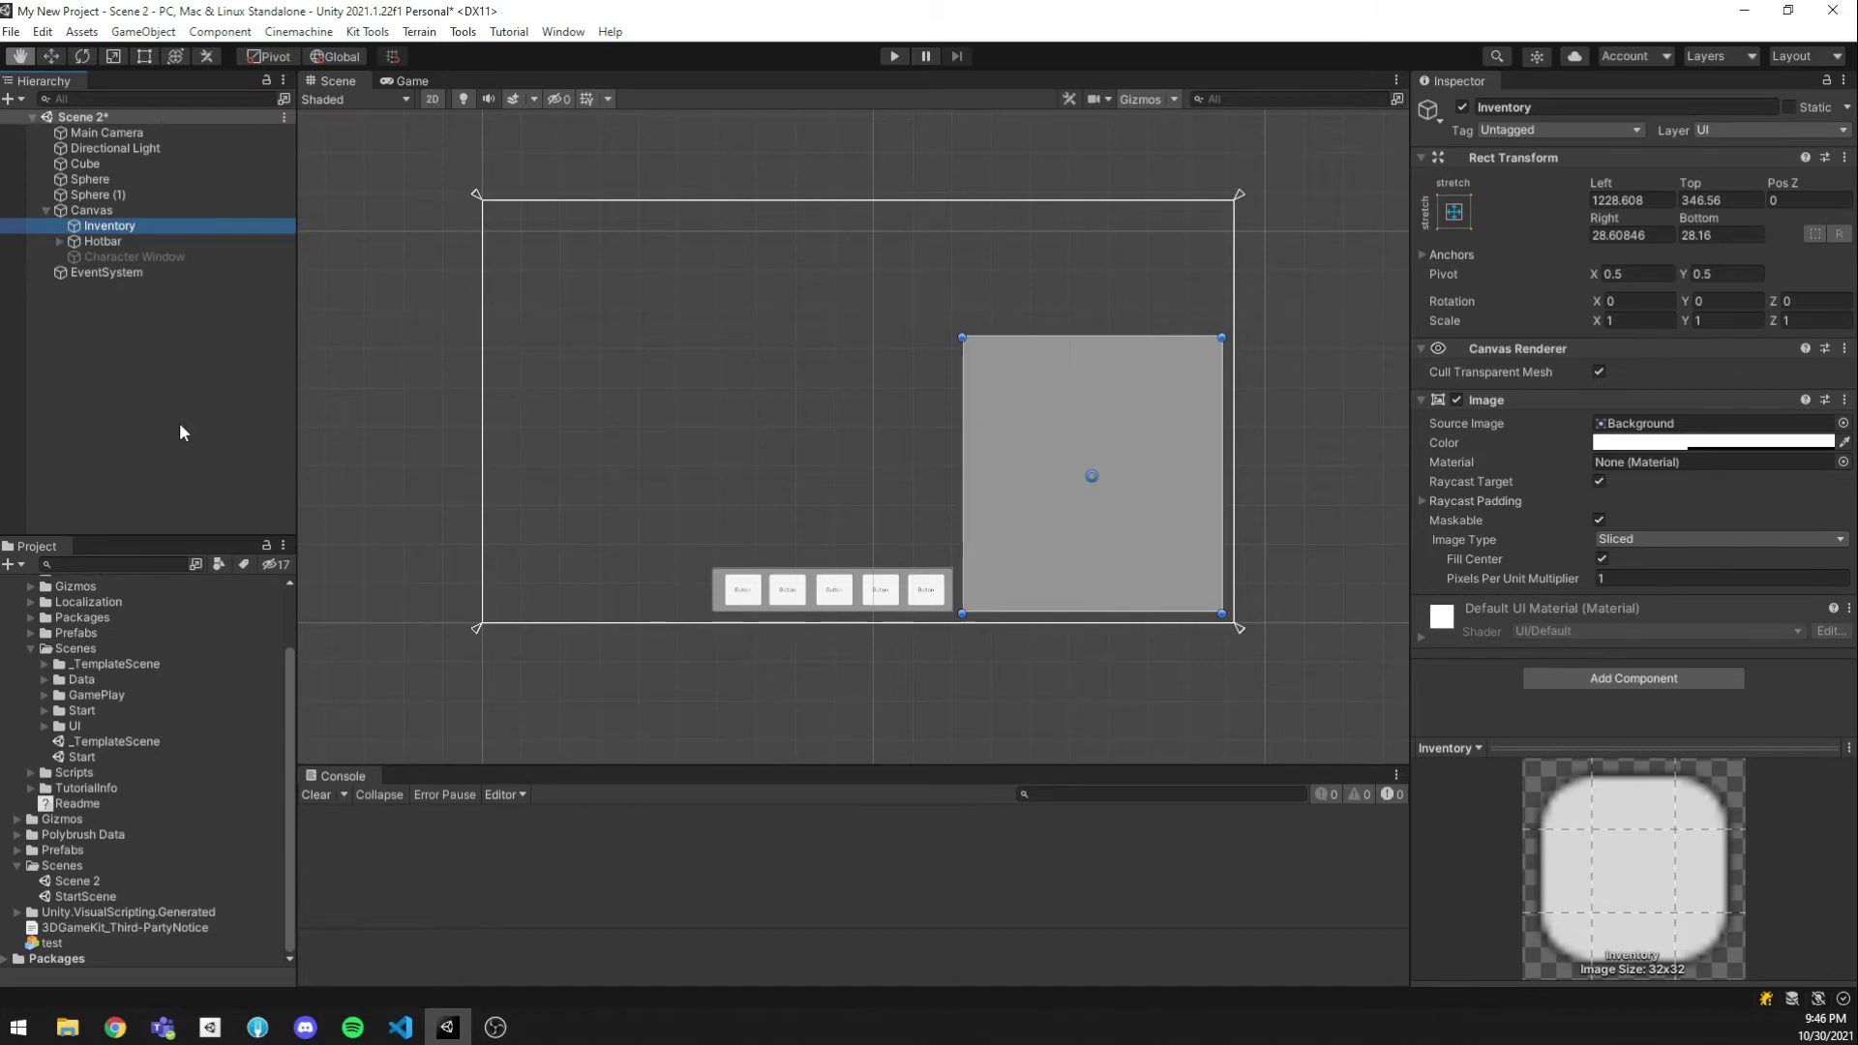
key("alt+shift+a")
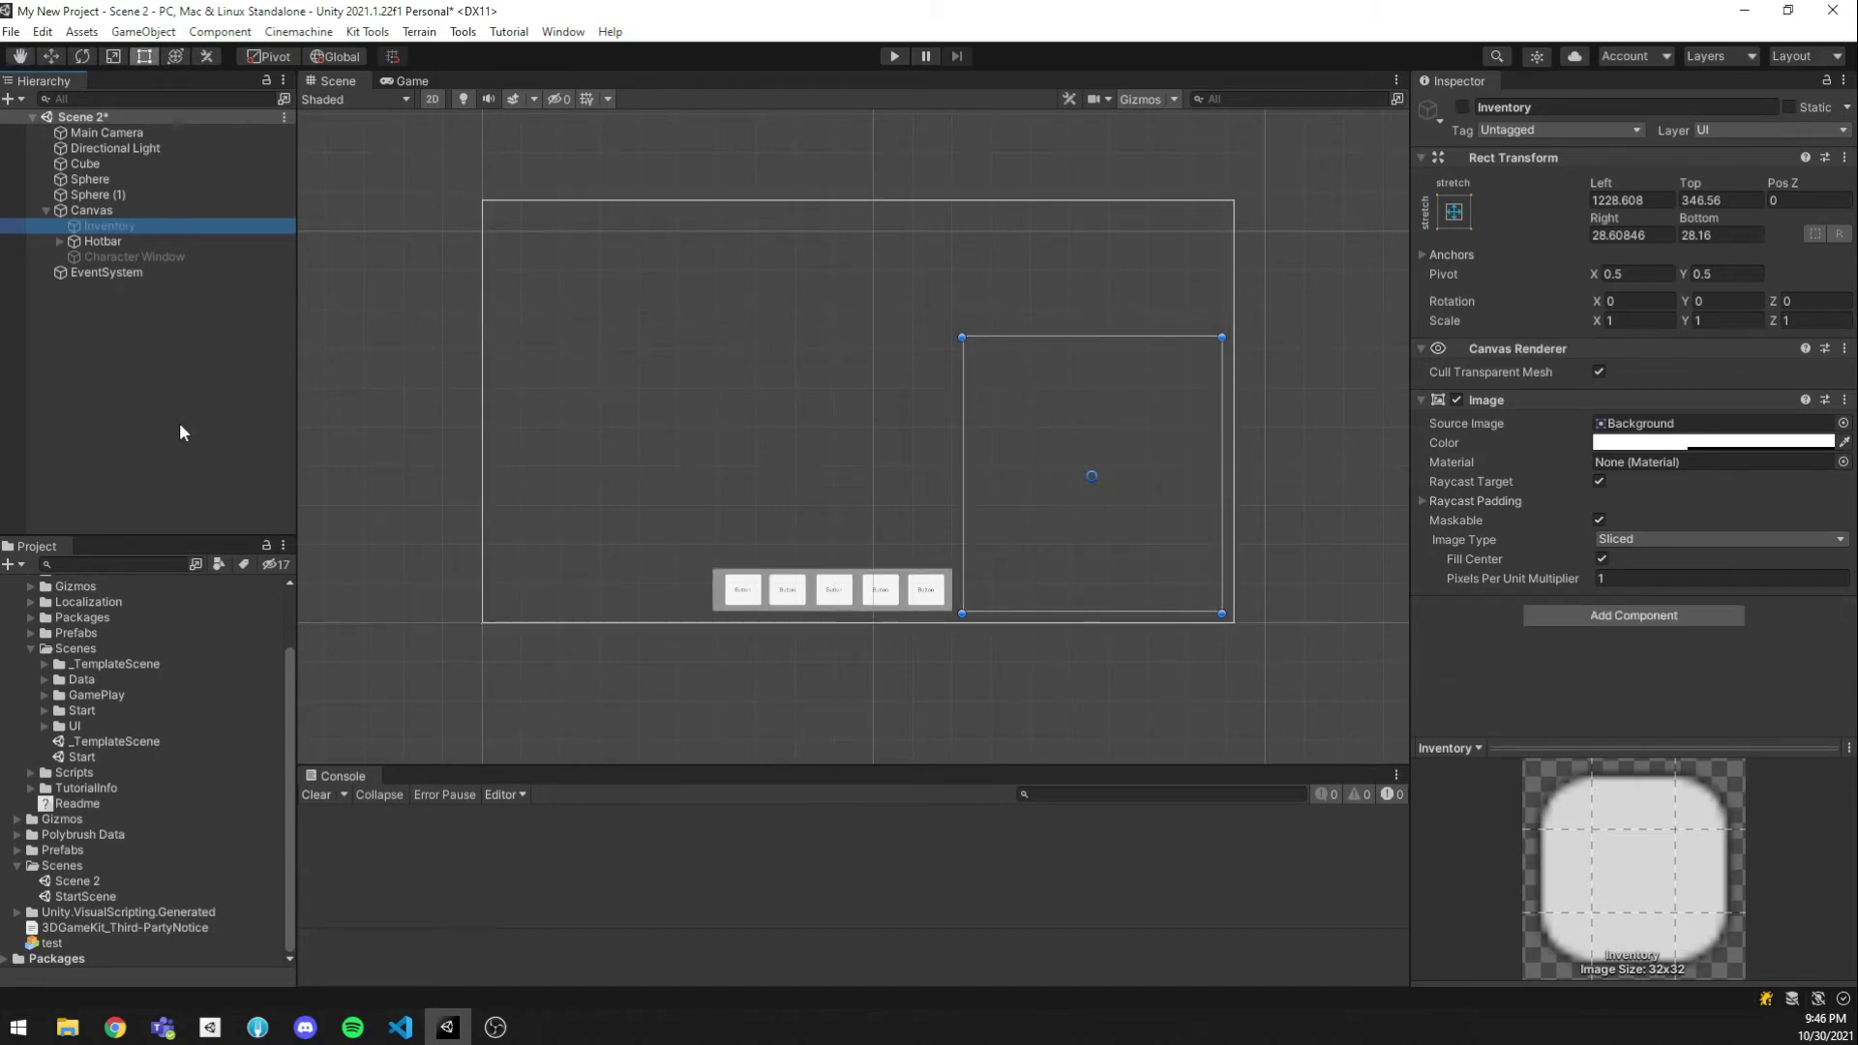
left_click(178, 422)
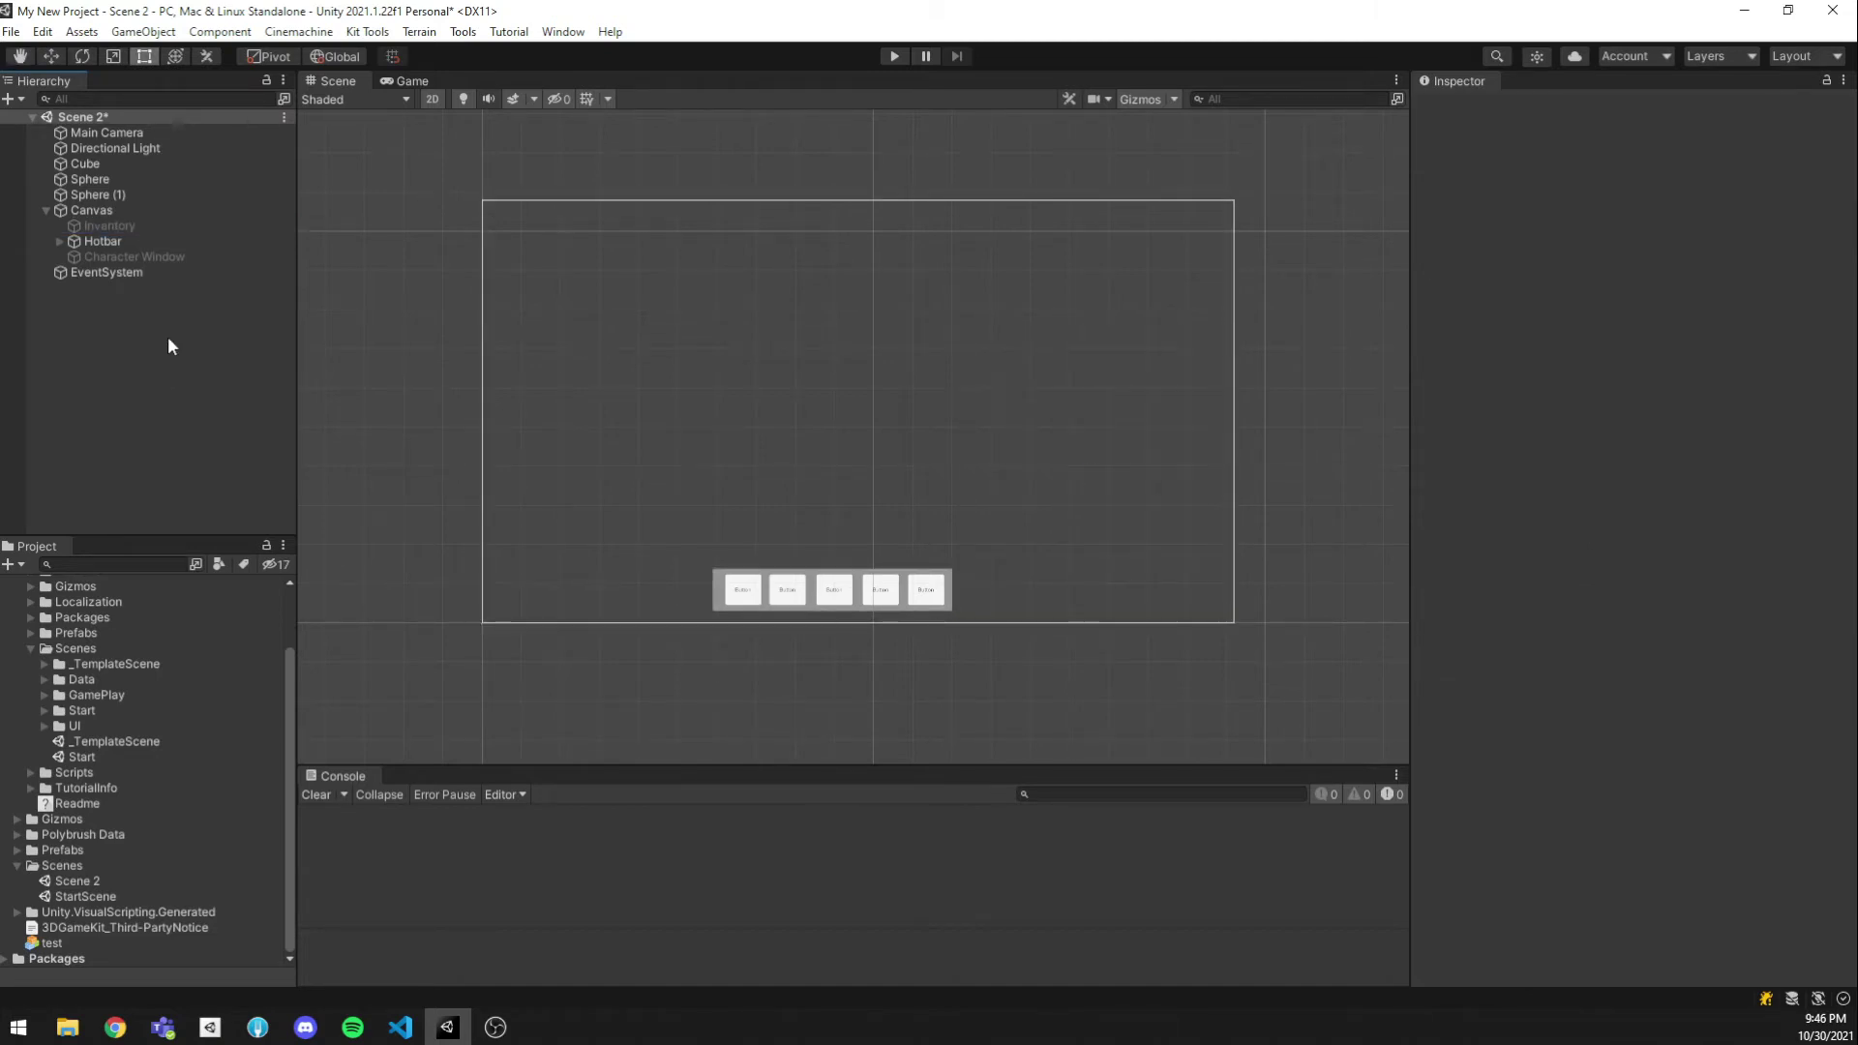
Reactivate the Inventory and Character Window panels together and frame the whole Canvas
double_click(118, 212)
scroll(837, 554, "up", 2)
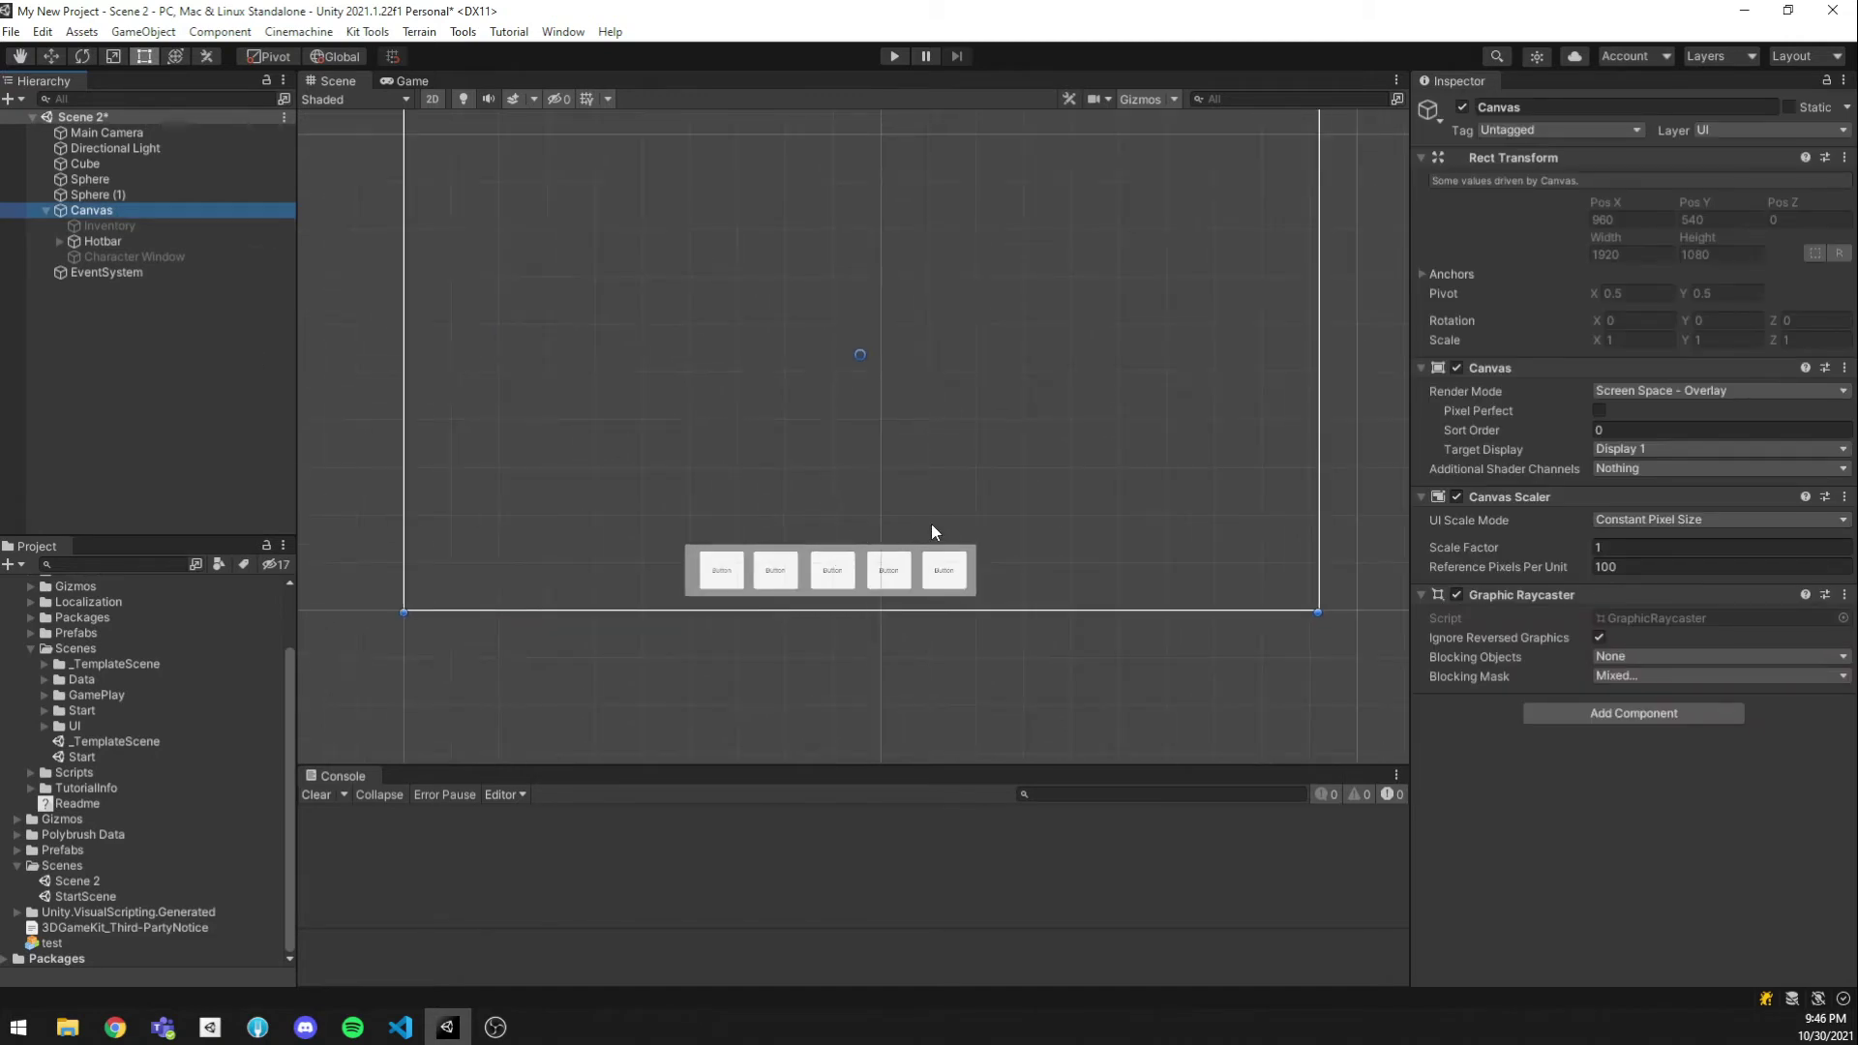
scroll(931, 525, "down", 3)
middle_click_drag(922, 354, 916, 427)
scroll(917, 424, "up", 1)
left_click(134, 228)
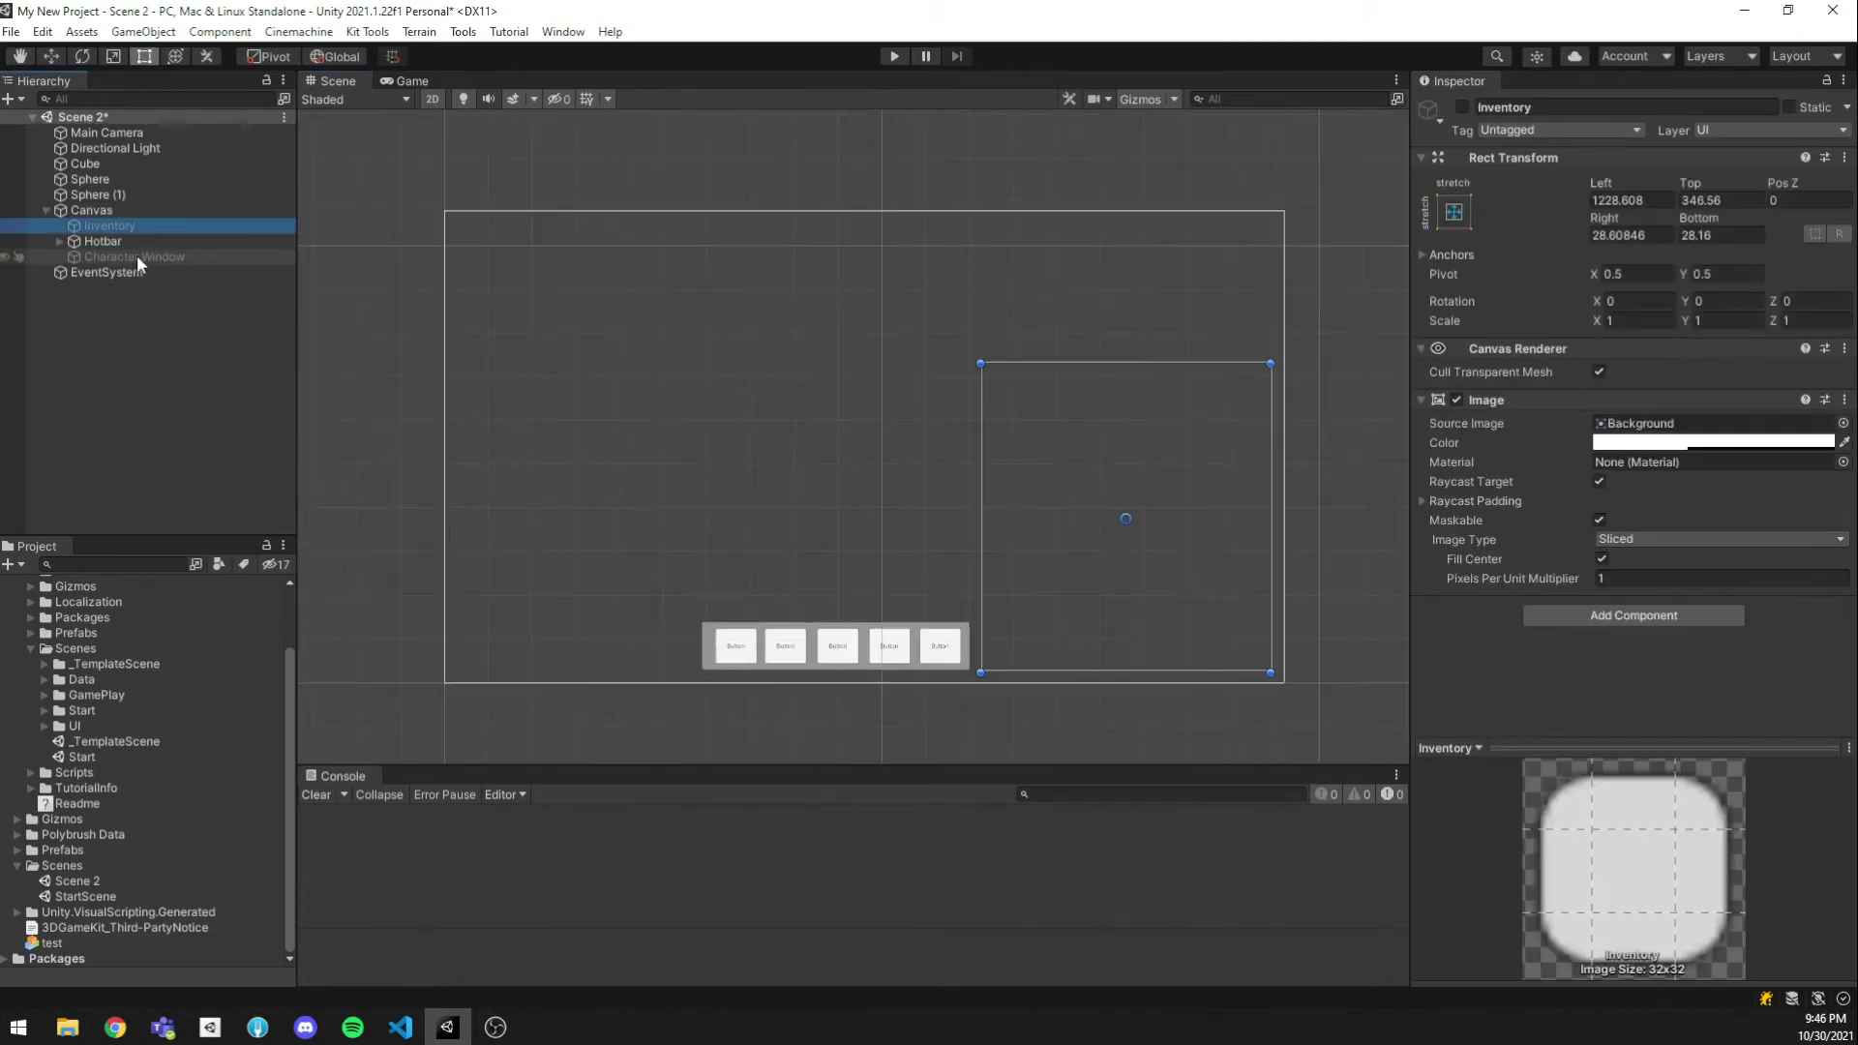
left_click(146, 257, "ctrl")
left_click(143, 229, "ctrl")
left_click(143, 228, "ctrl")
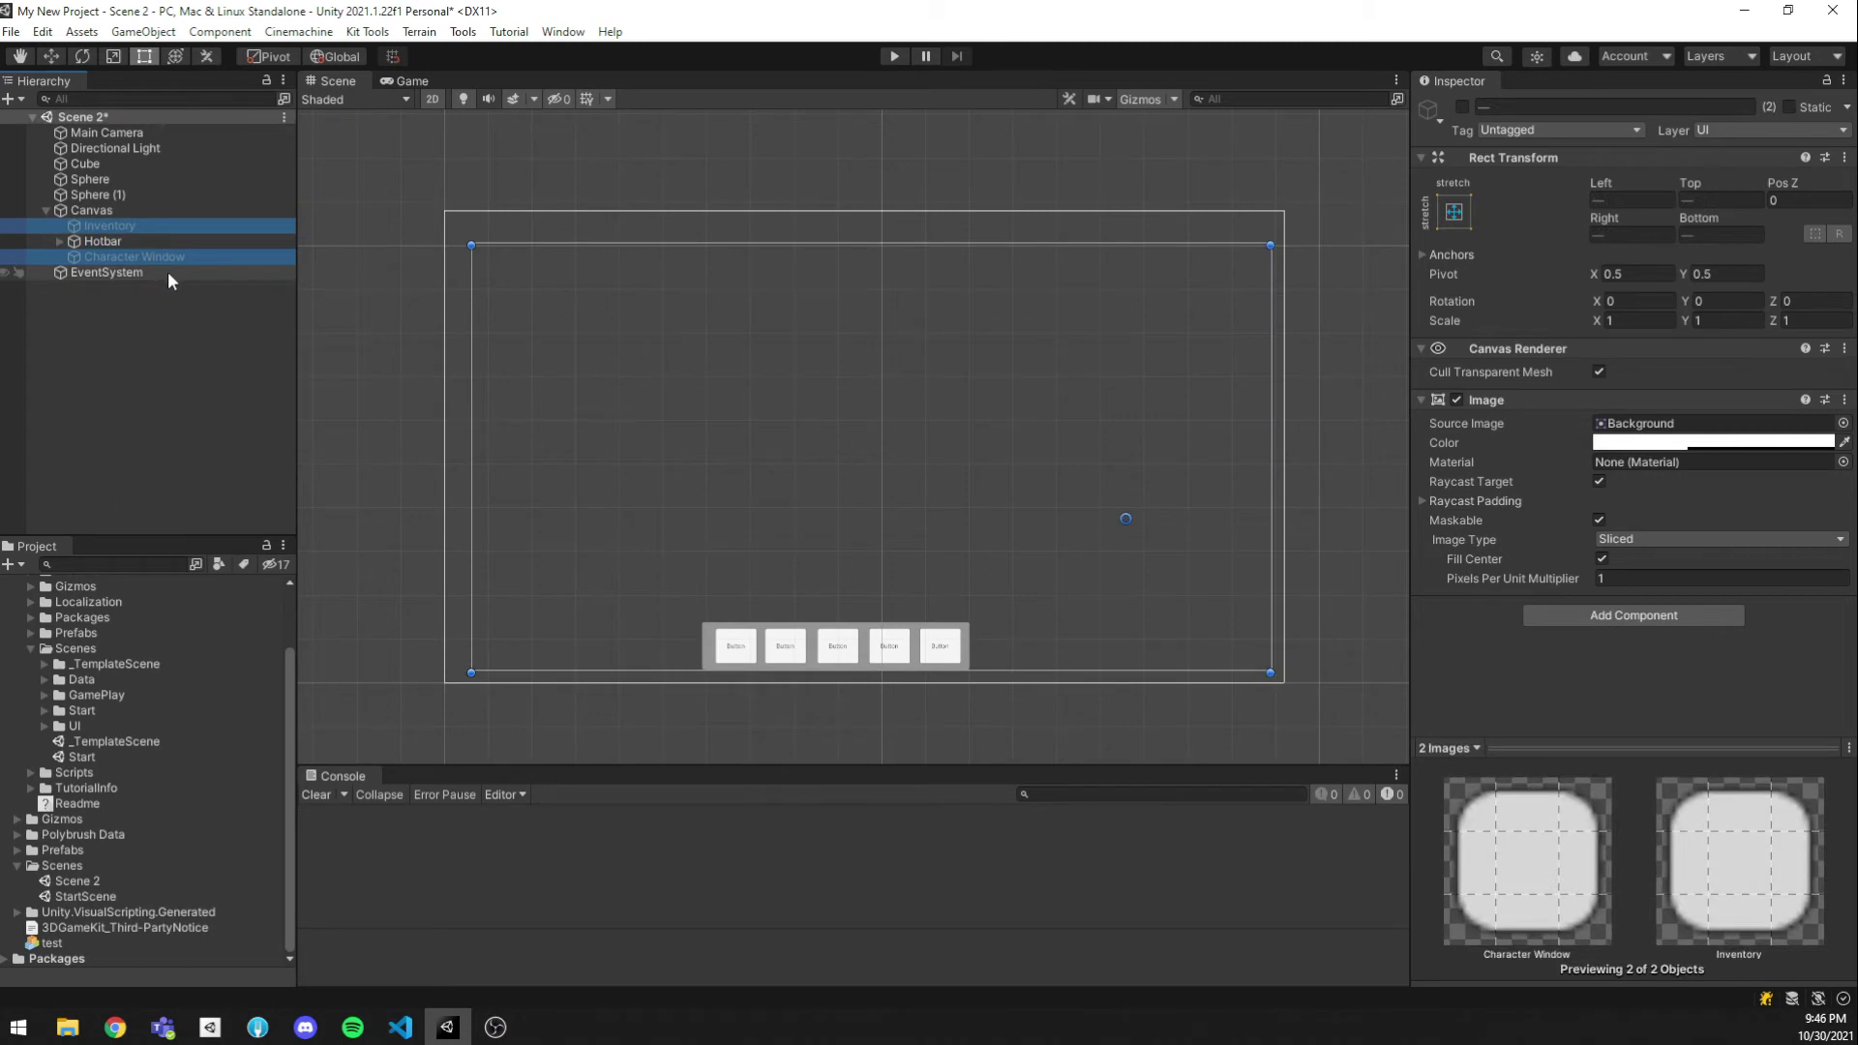
key("alt+shift+a")
left_click(119, 213)
key("f")
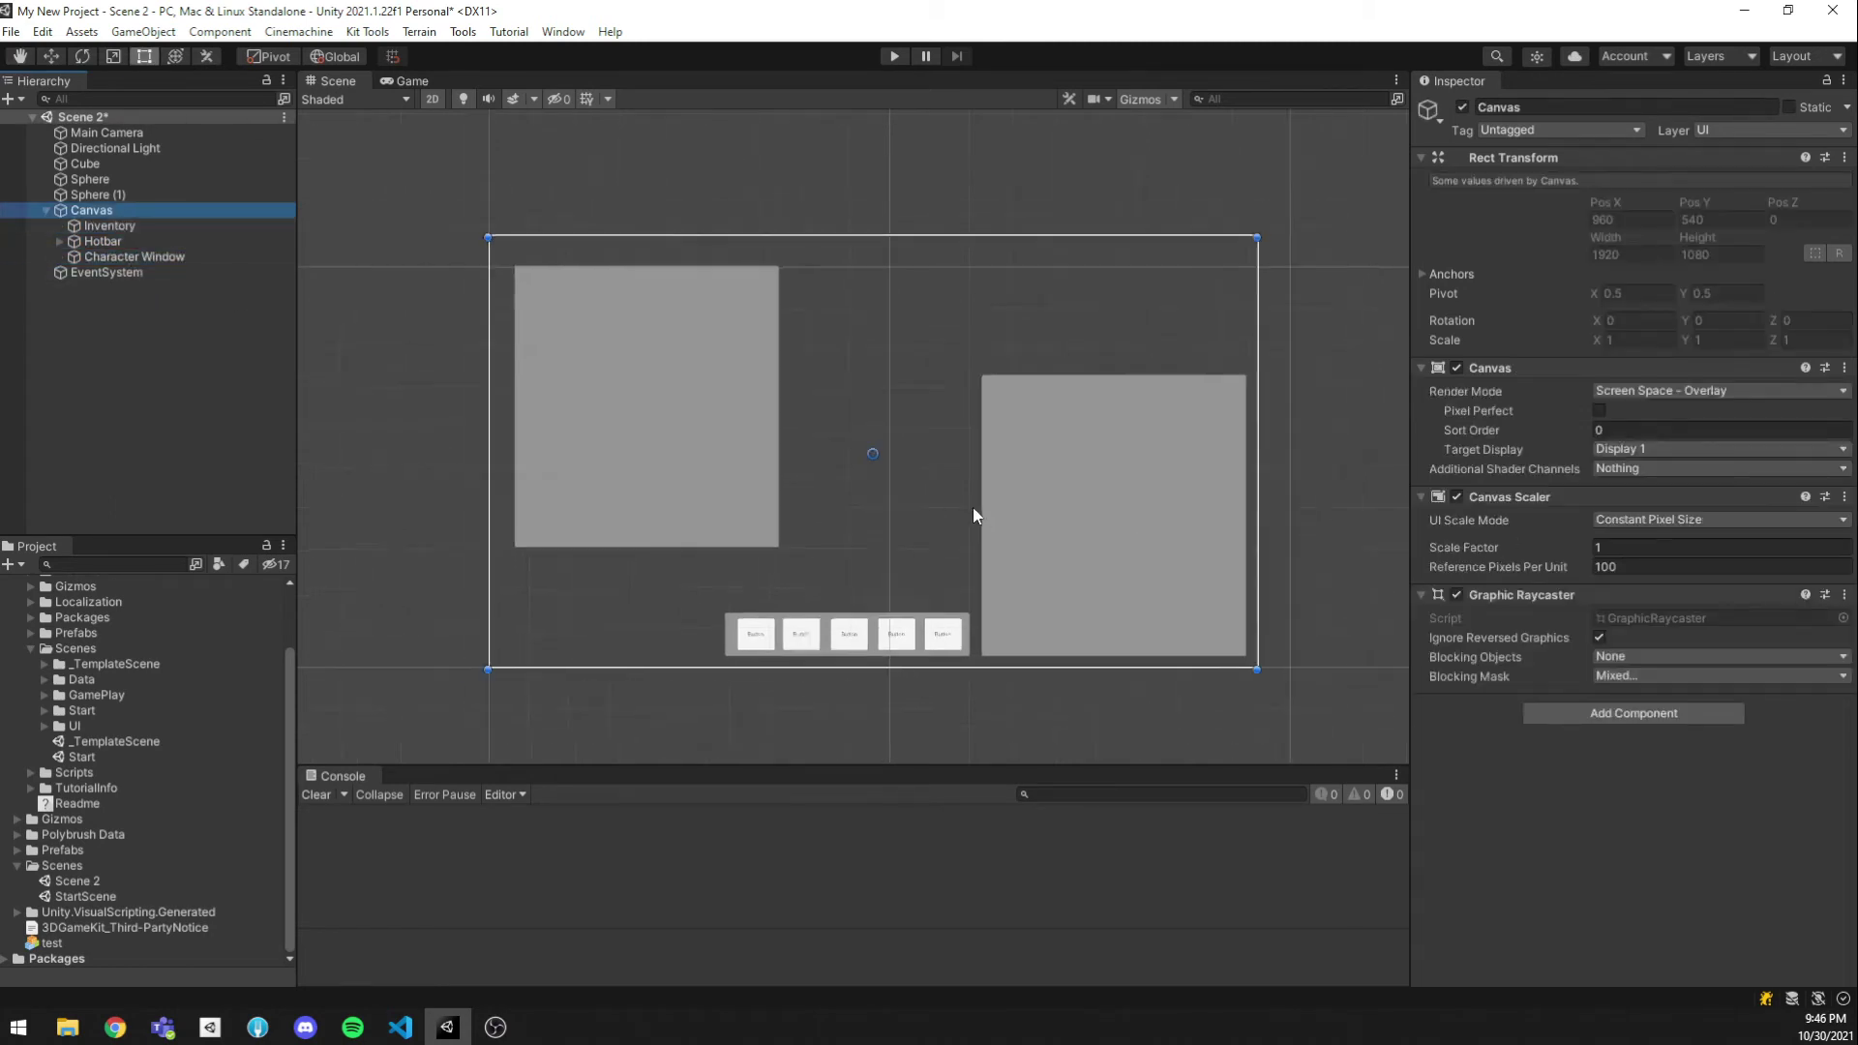
Focus on the Sphere, switch the Scene view from 2D to 3D and activate the Move tool
left_click(118, 180)
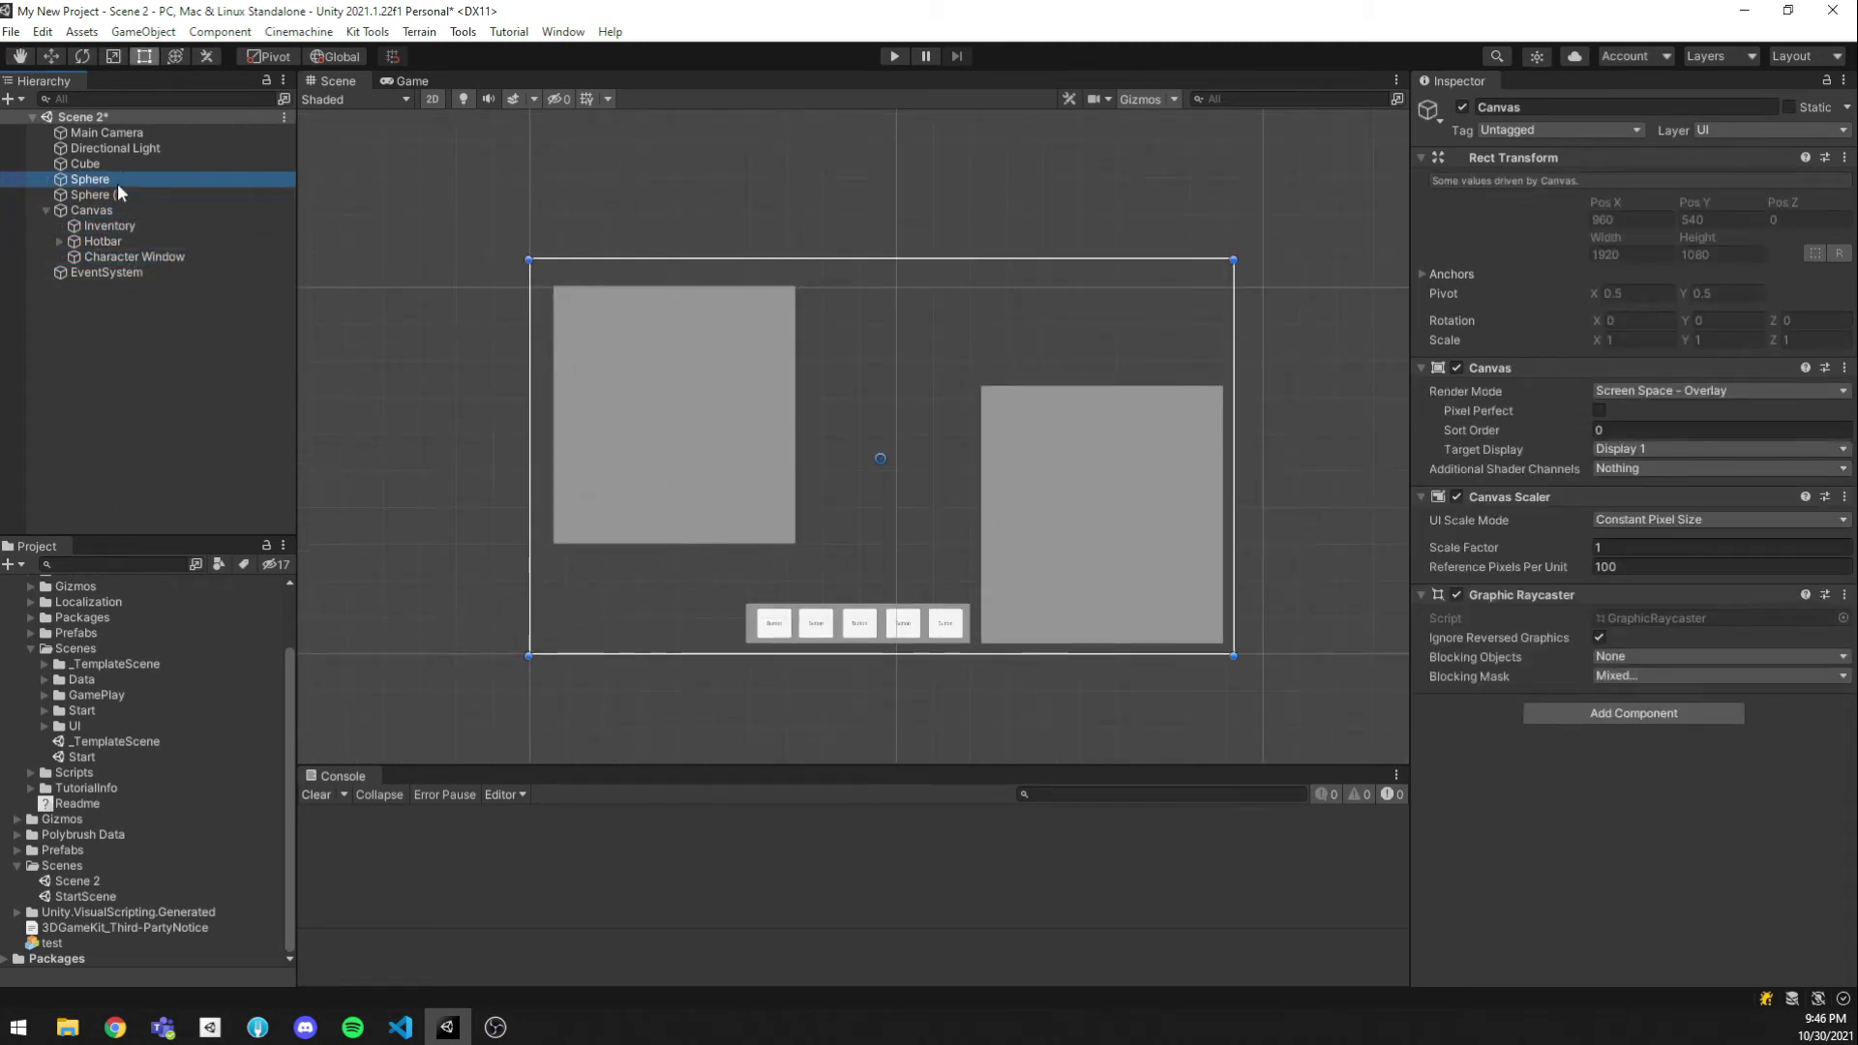
key("f")
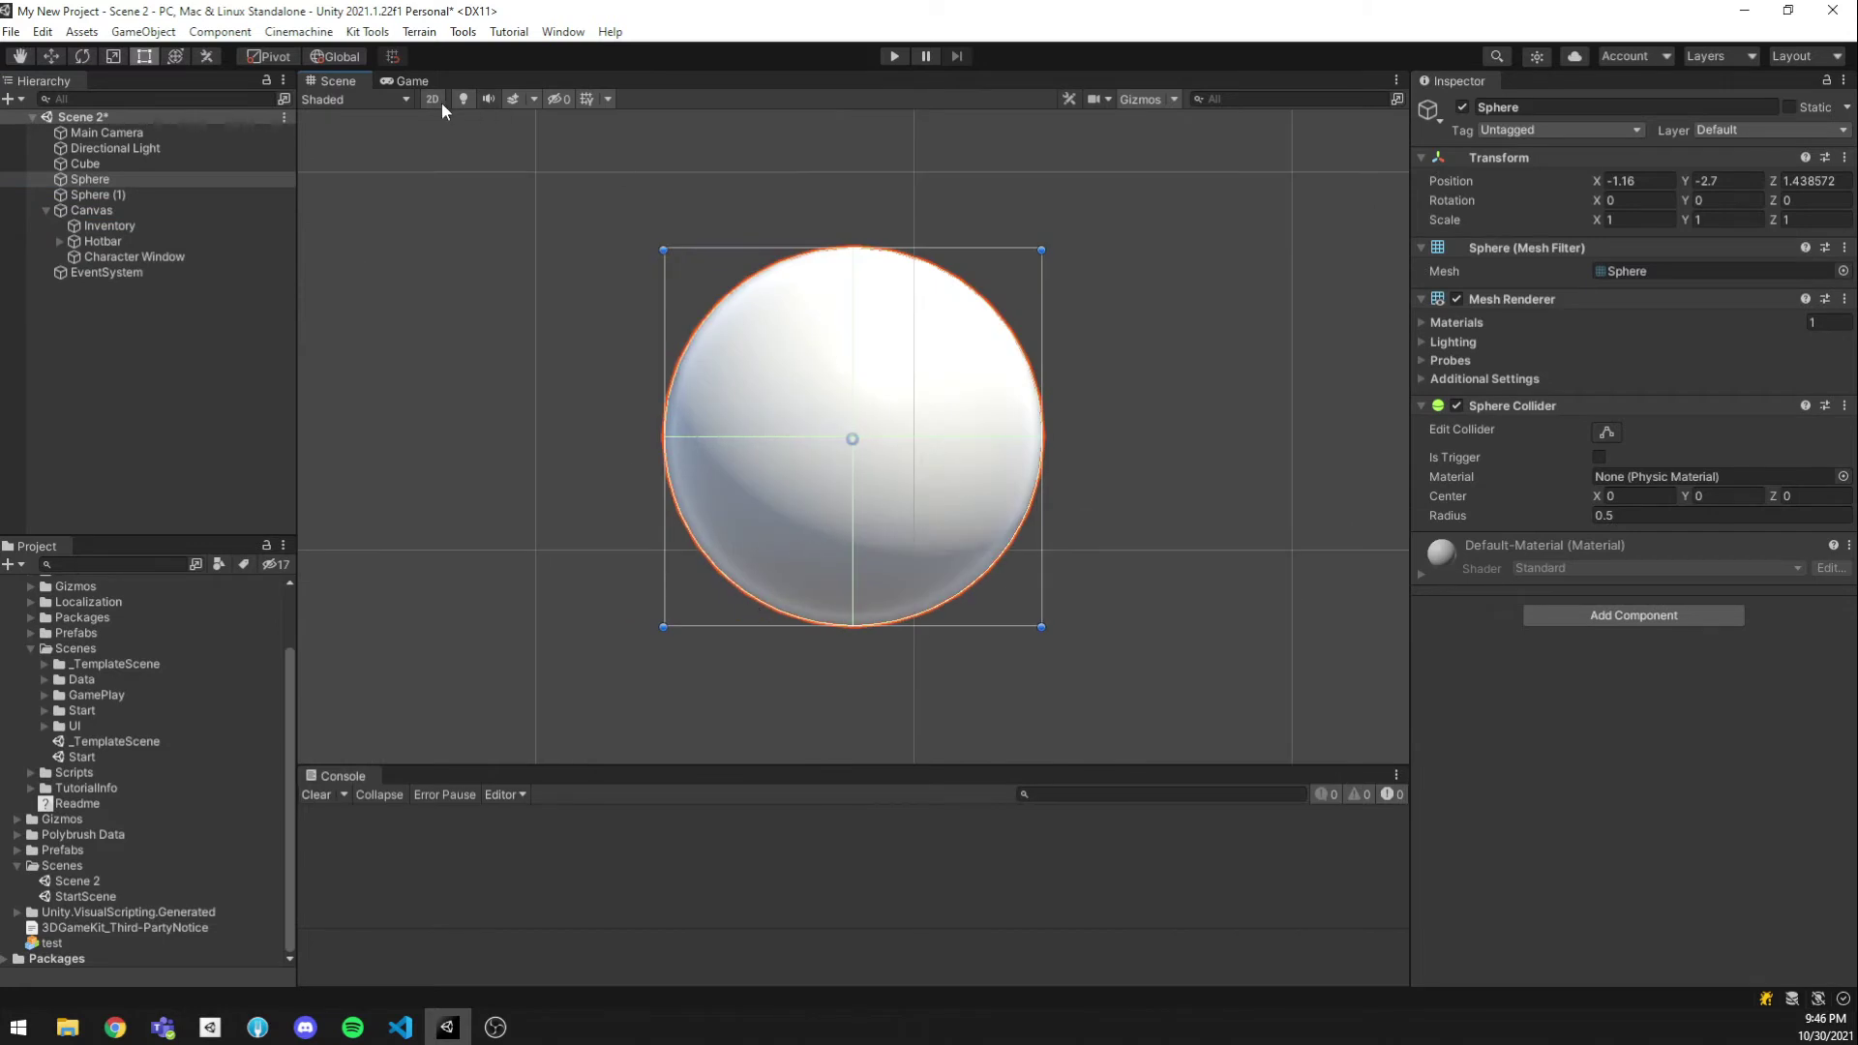
left_click(441, 103)
key("w")
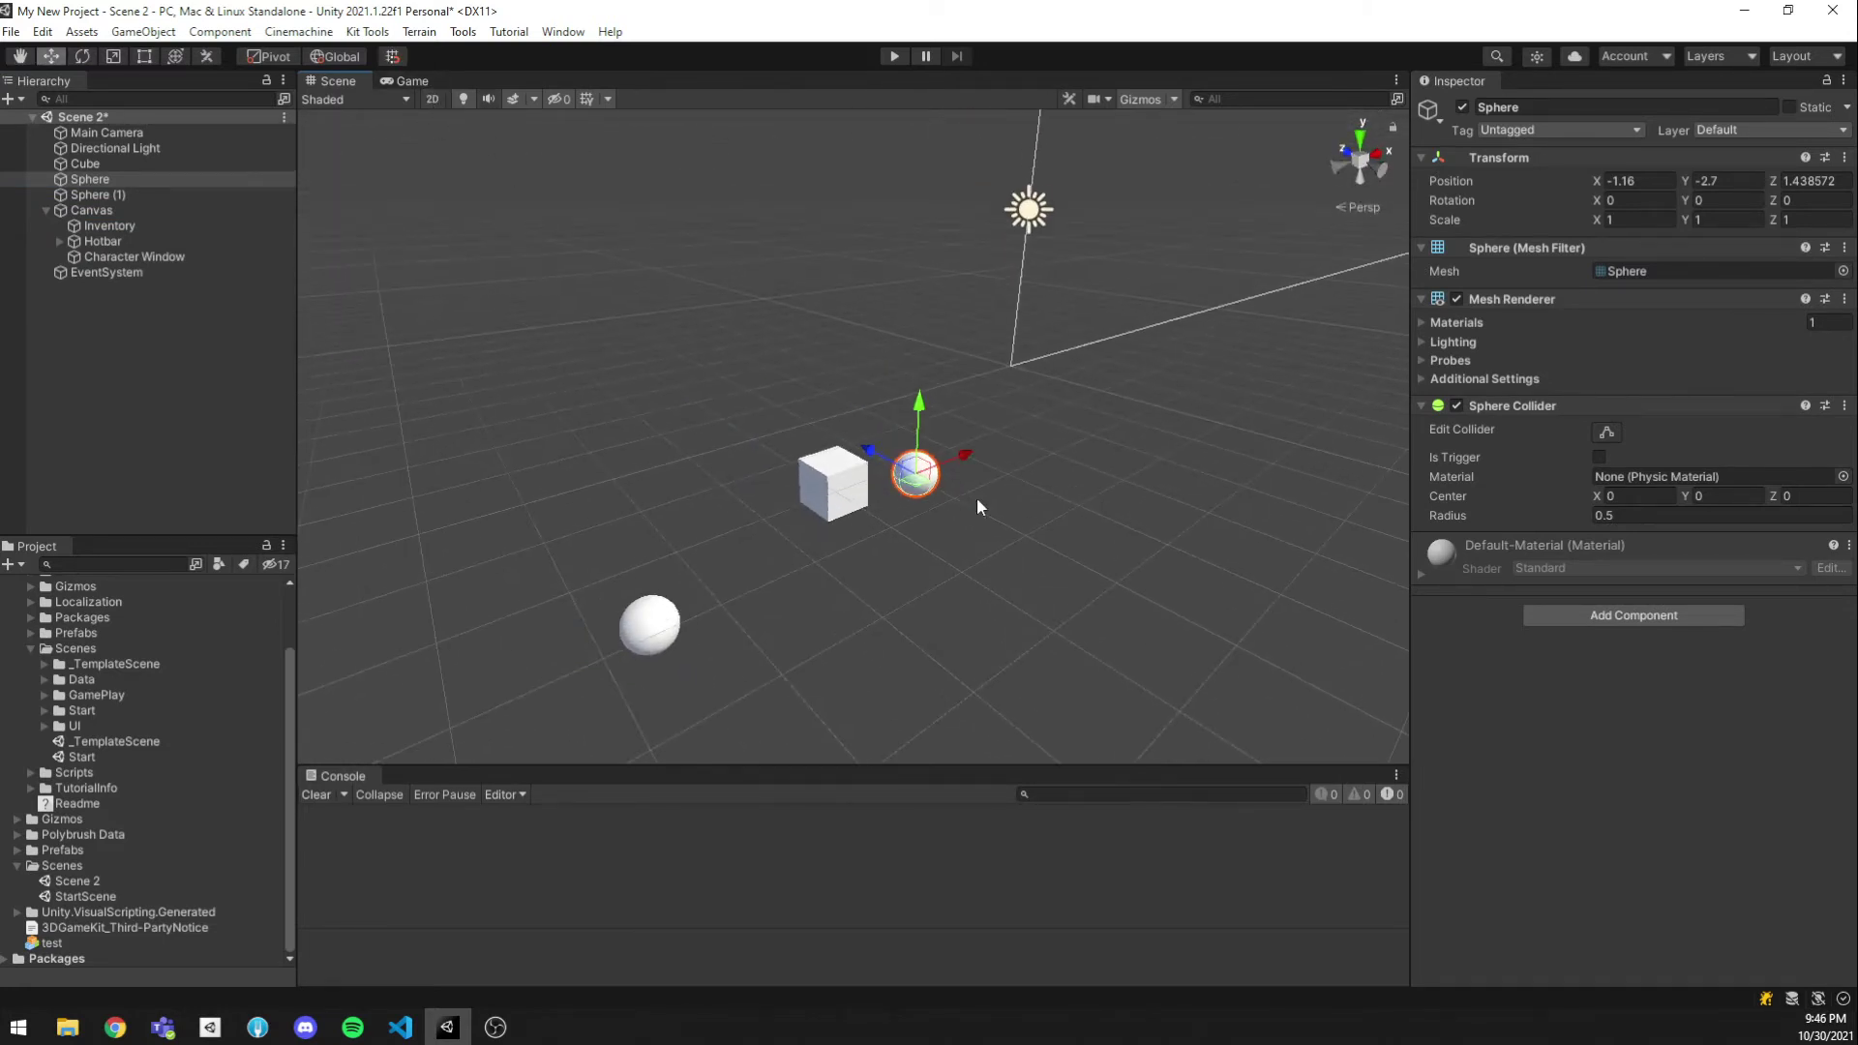
left_click_drag(977, 501, 852, 503, "alt")
Align the Main Camera with a closer scene view framing the cube and both spheres
left_click(93, 133)
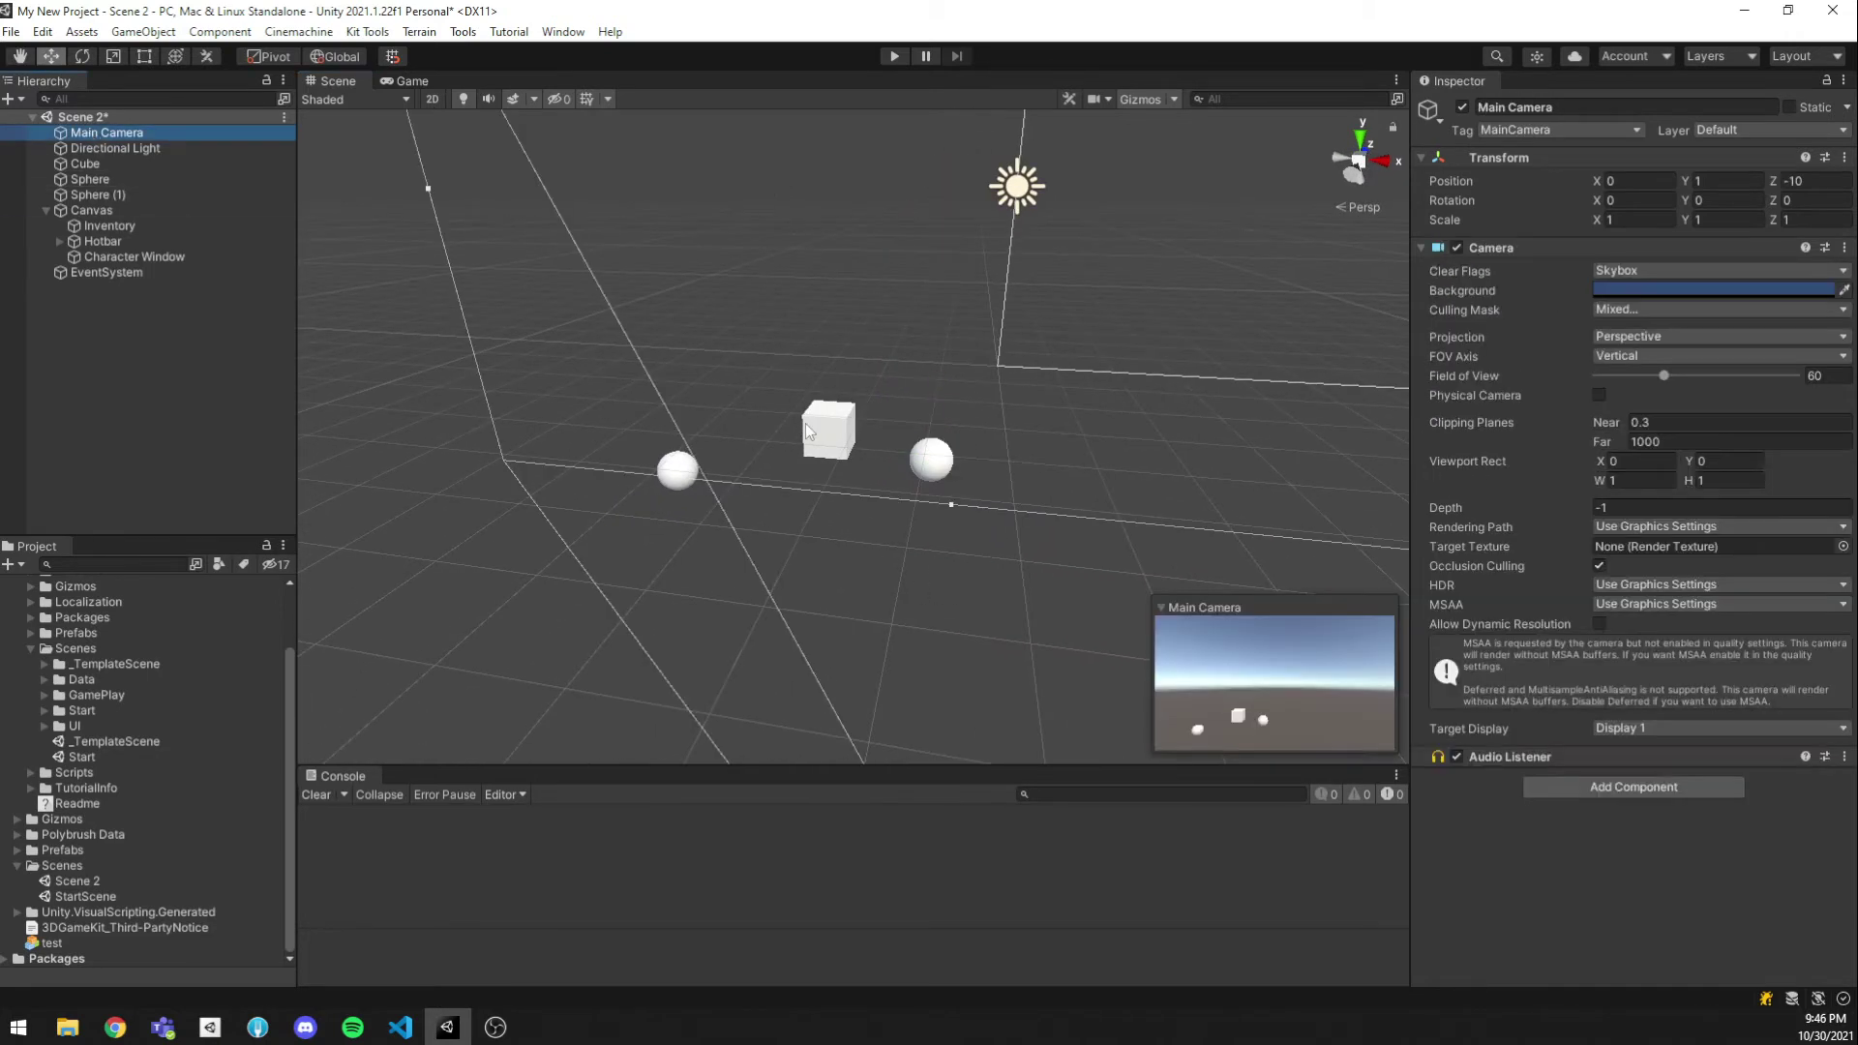
right_click_drag(870, 491, 870, 492)
key("w")
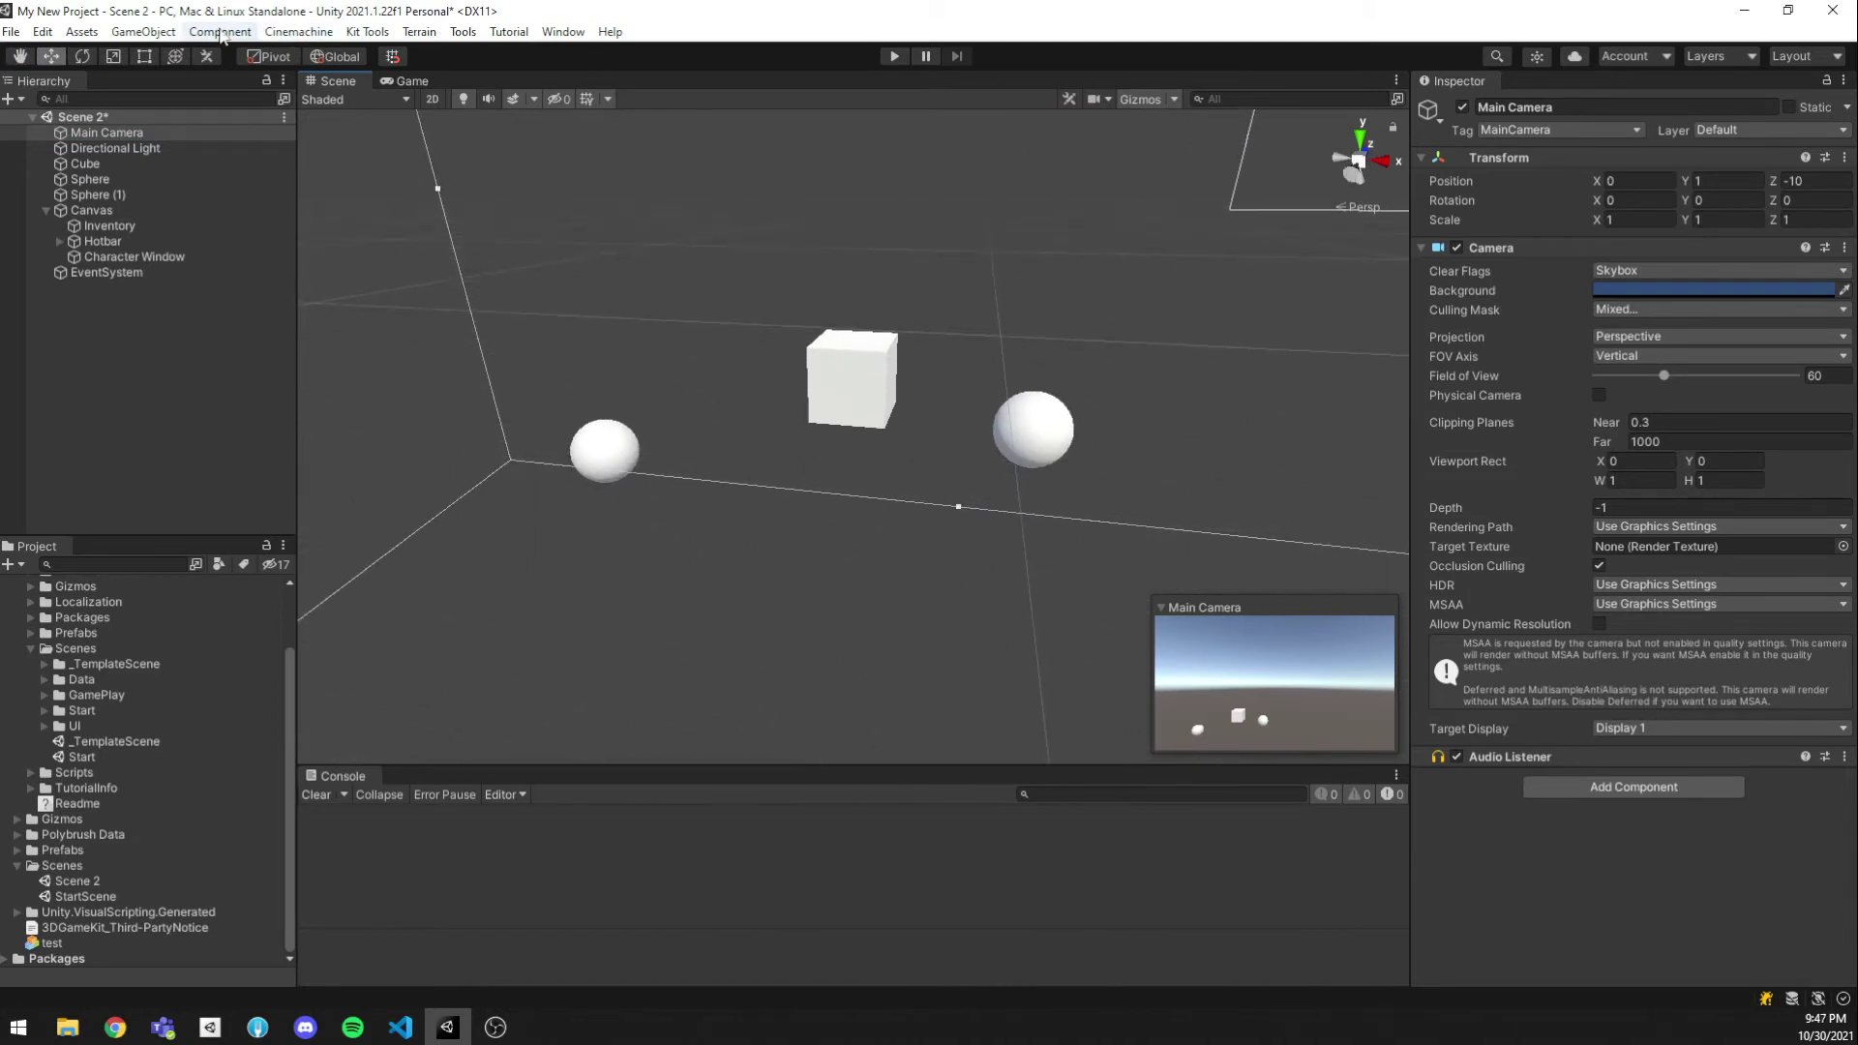
left_click(144, 32)
left_click(188, 501)
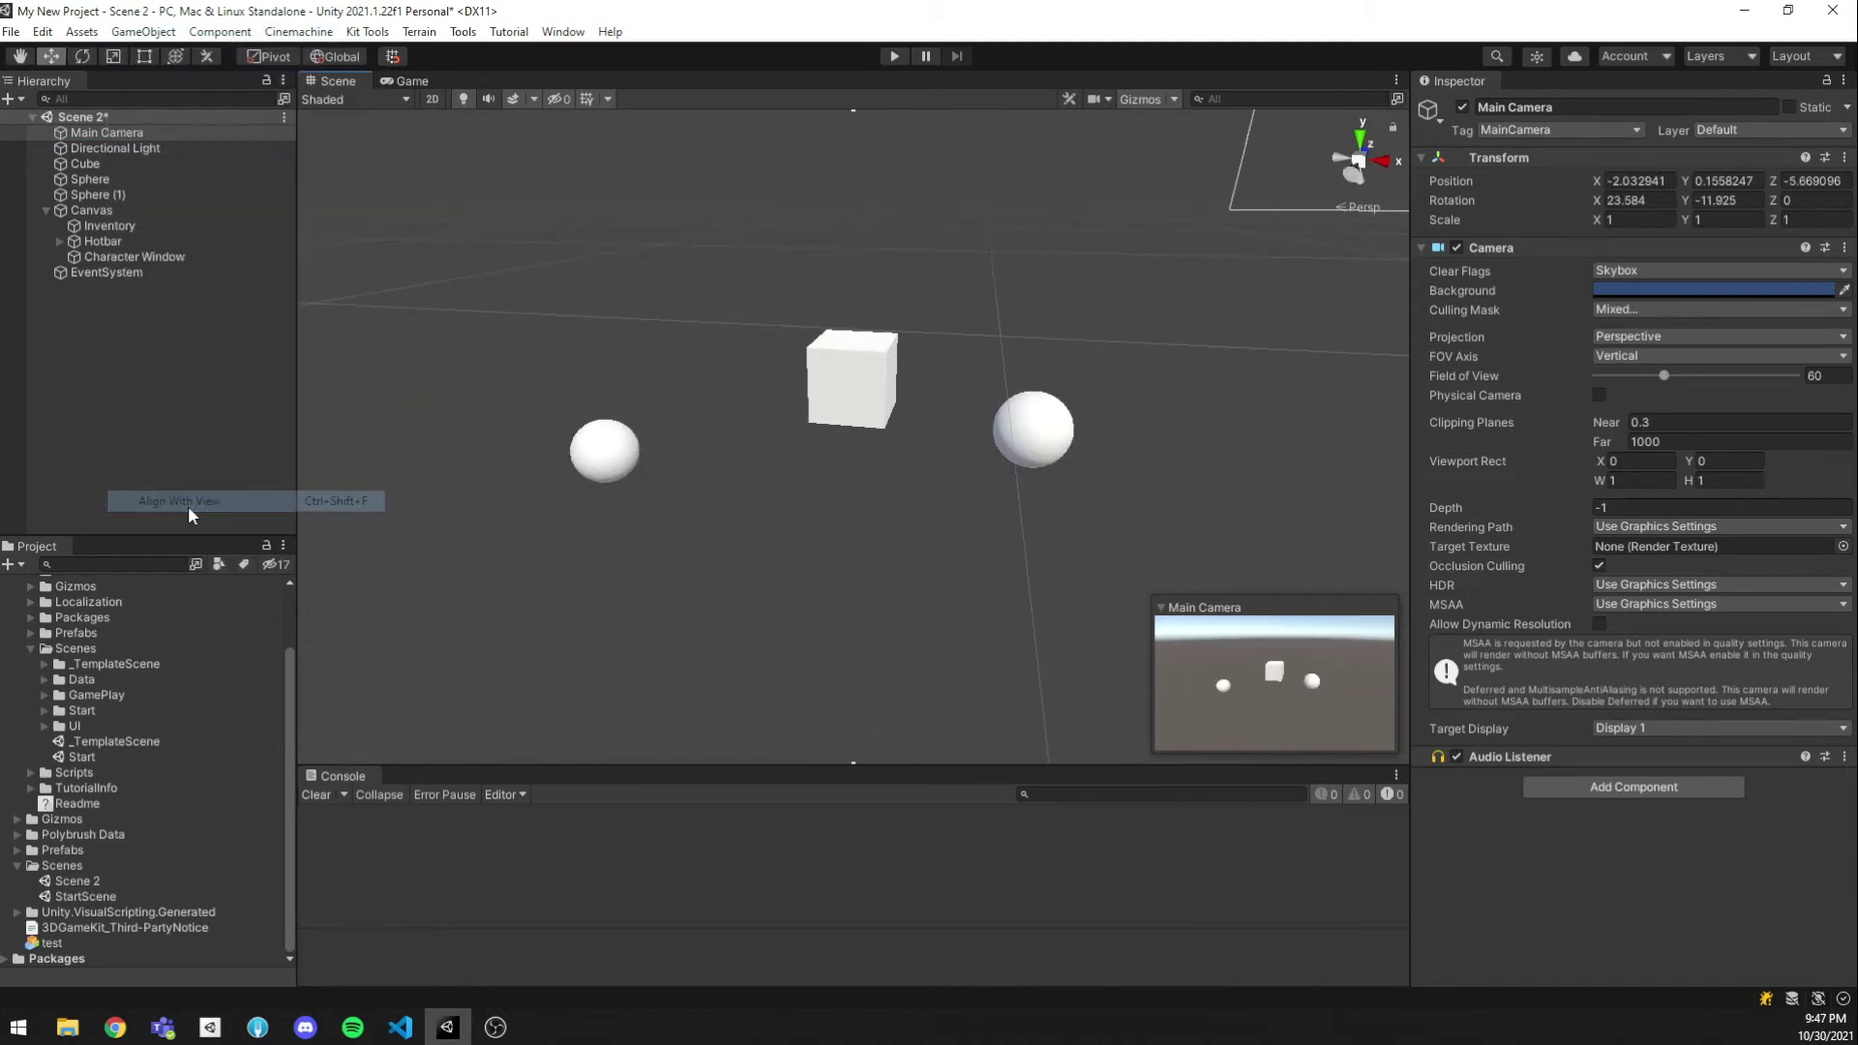
left_click(594, 212)
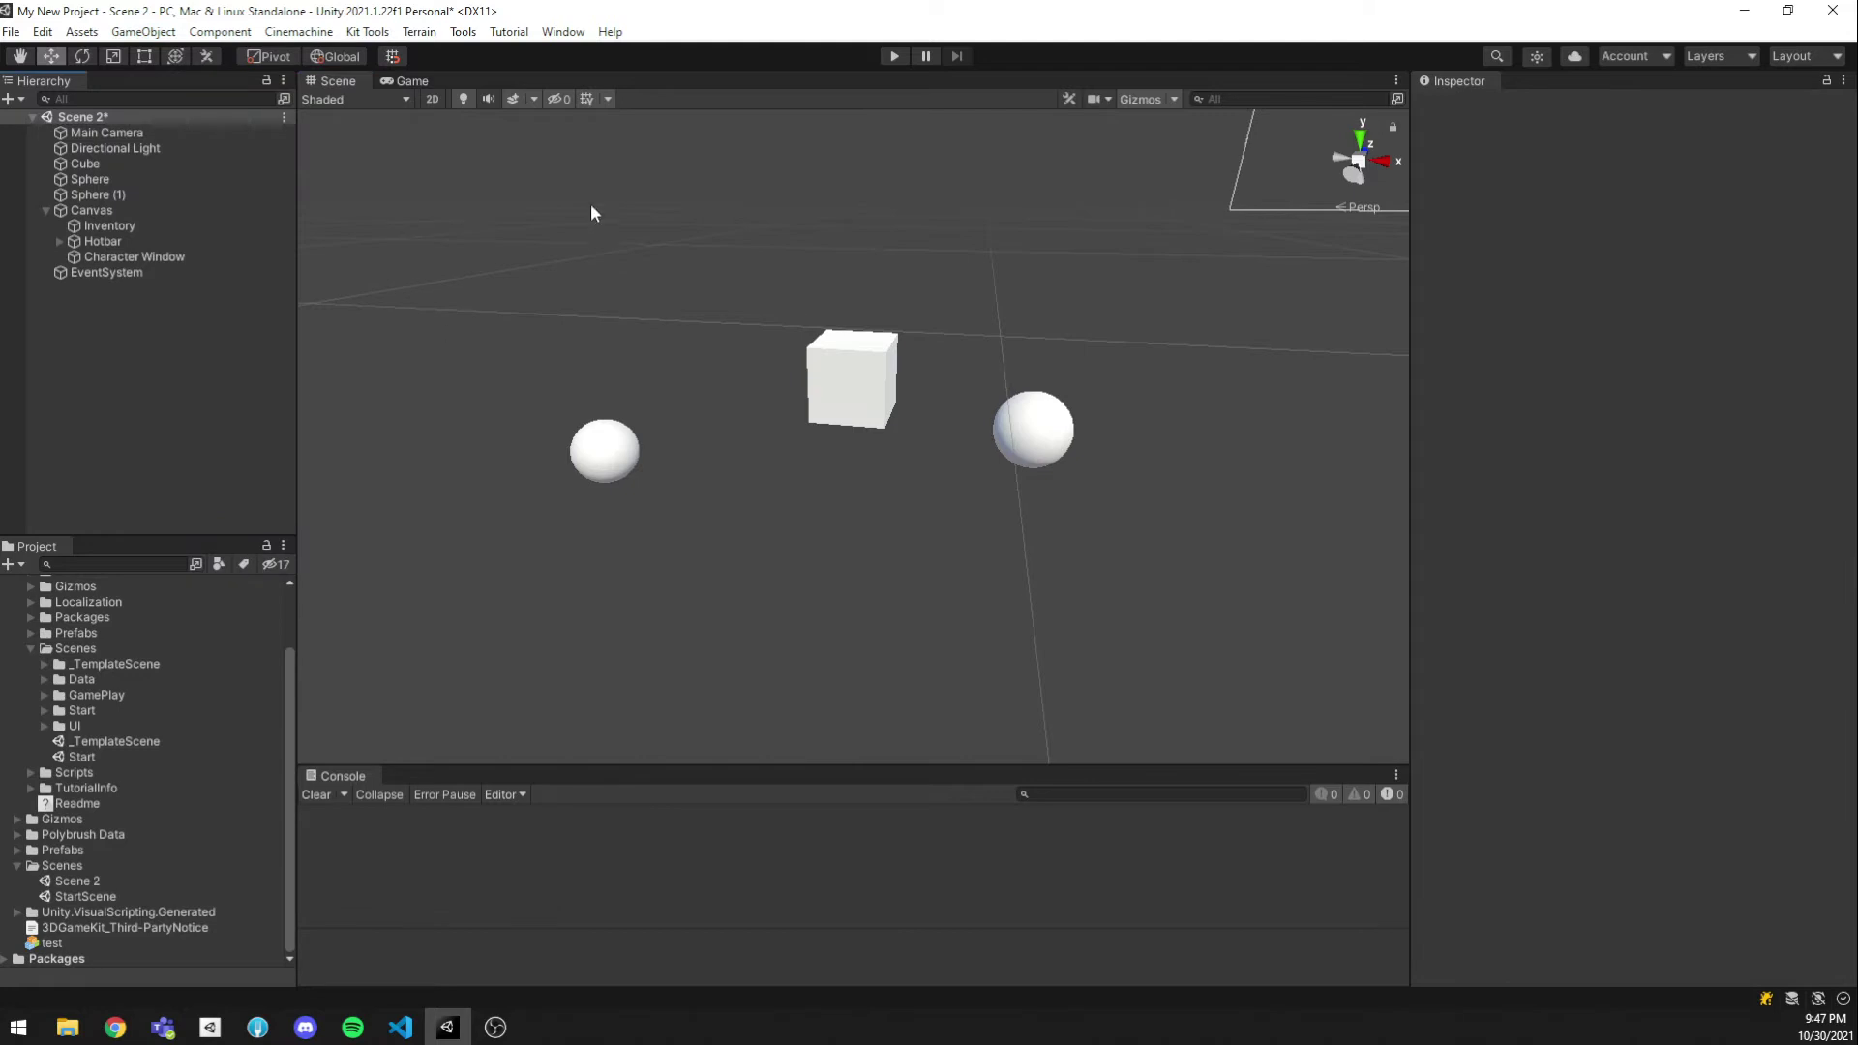
Compare the Game and Scene views of the UI panels and check the Canvas's Render Mode setting
left_click(390, 83)
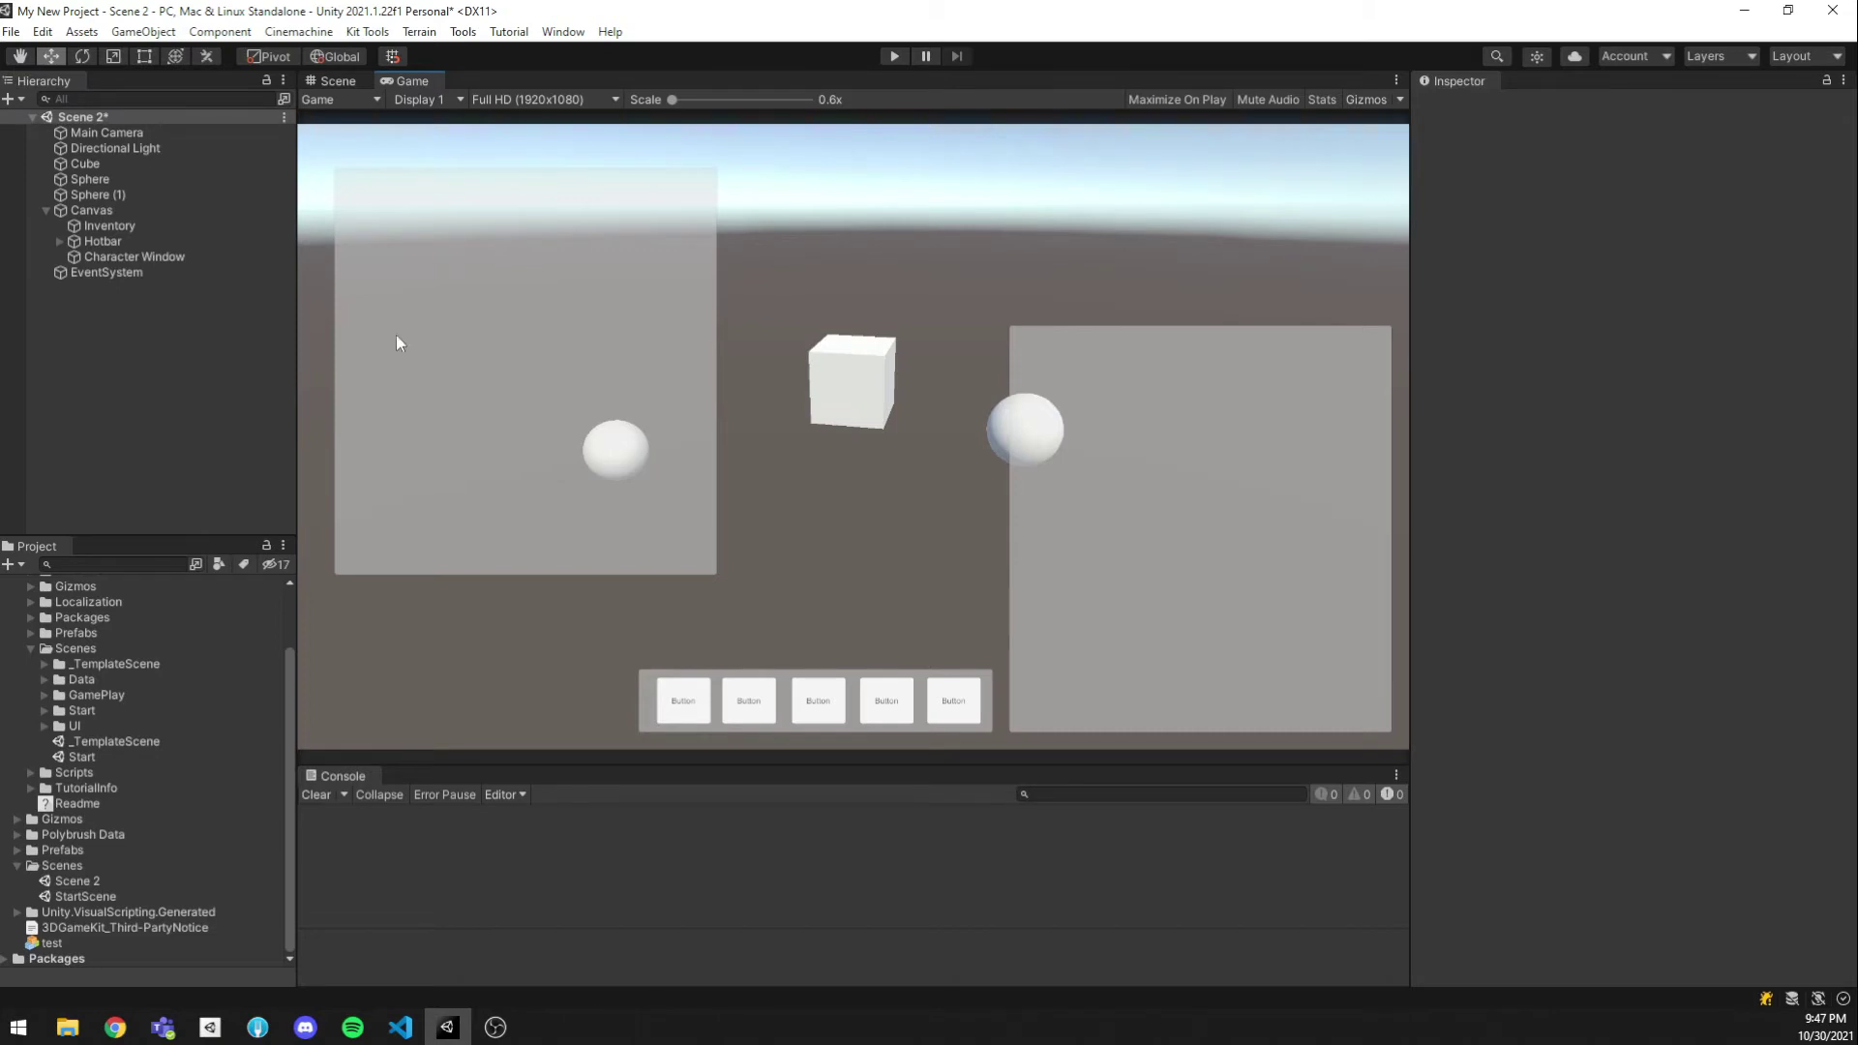
left_click(133, 212)
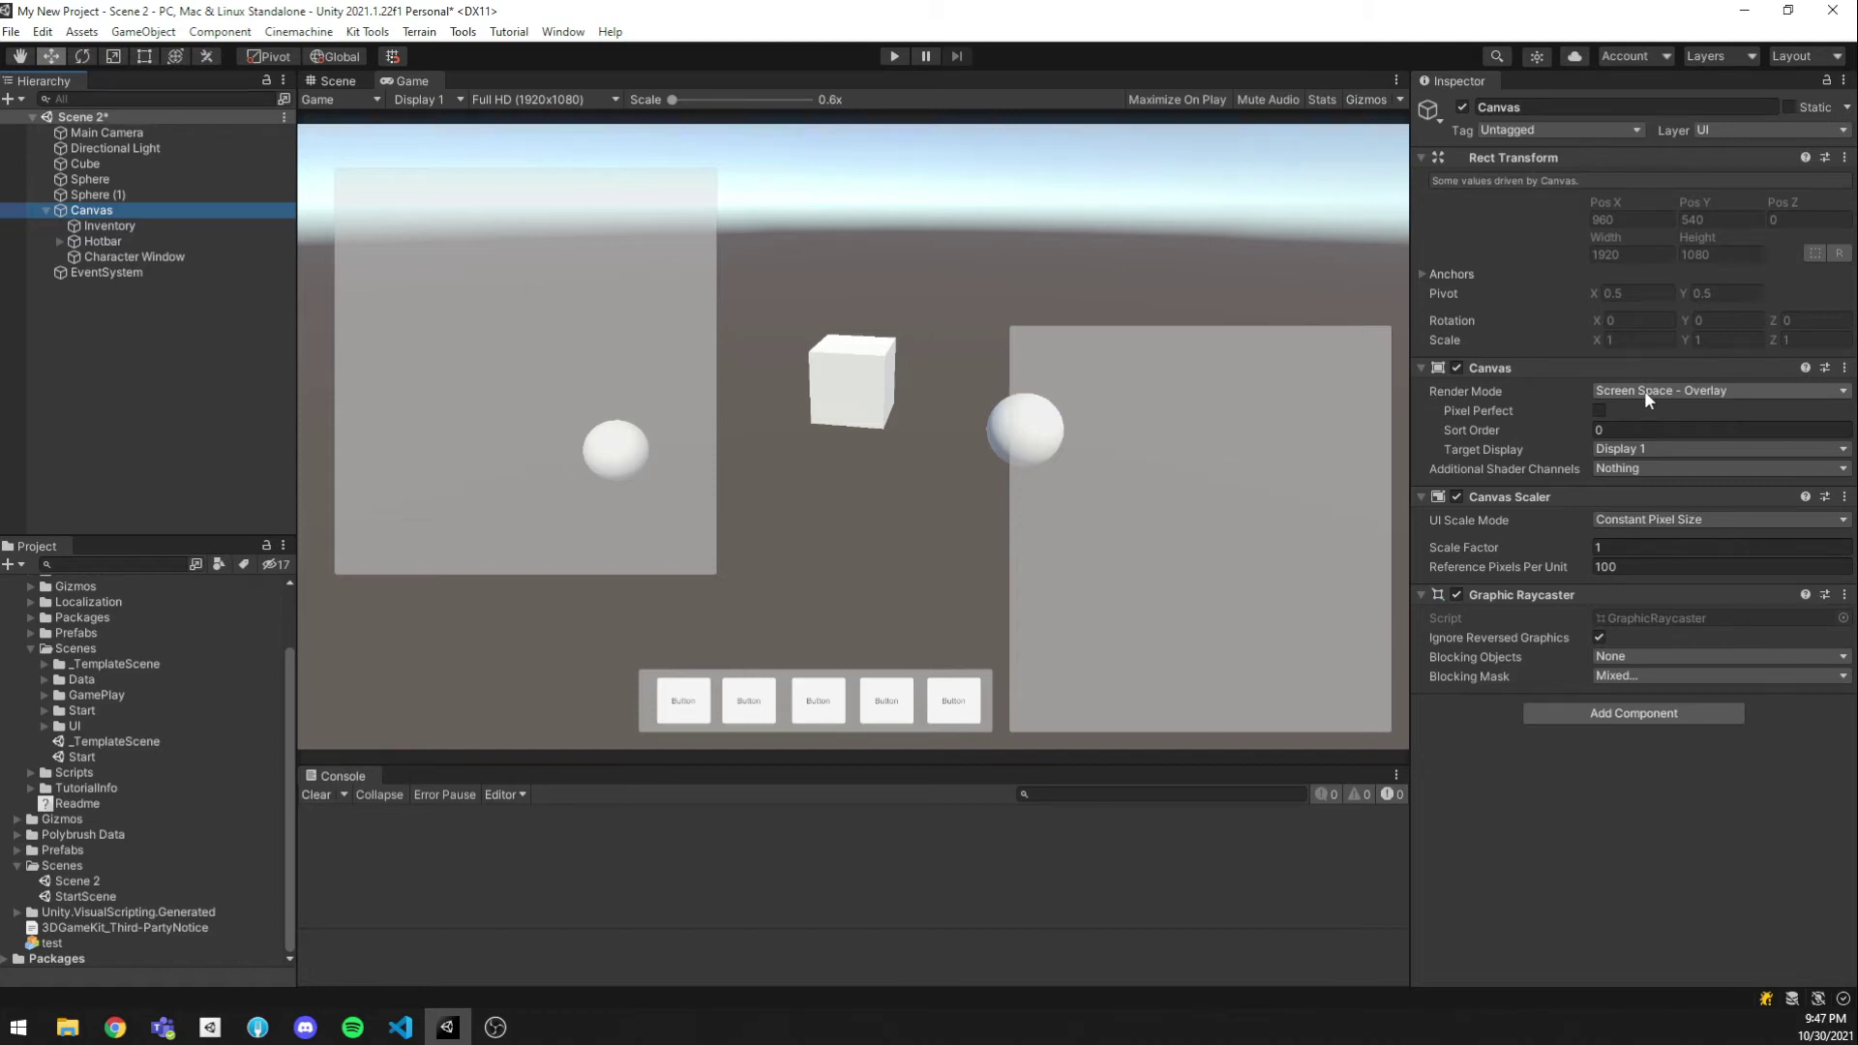
left_click(339, 83)
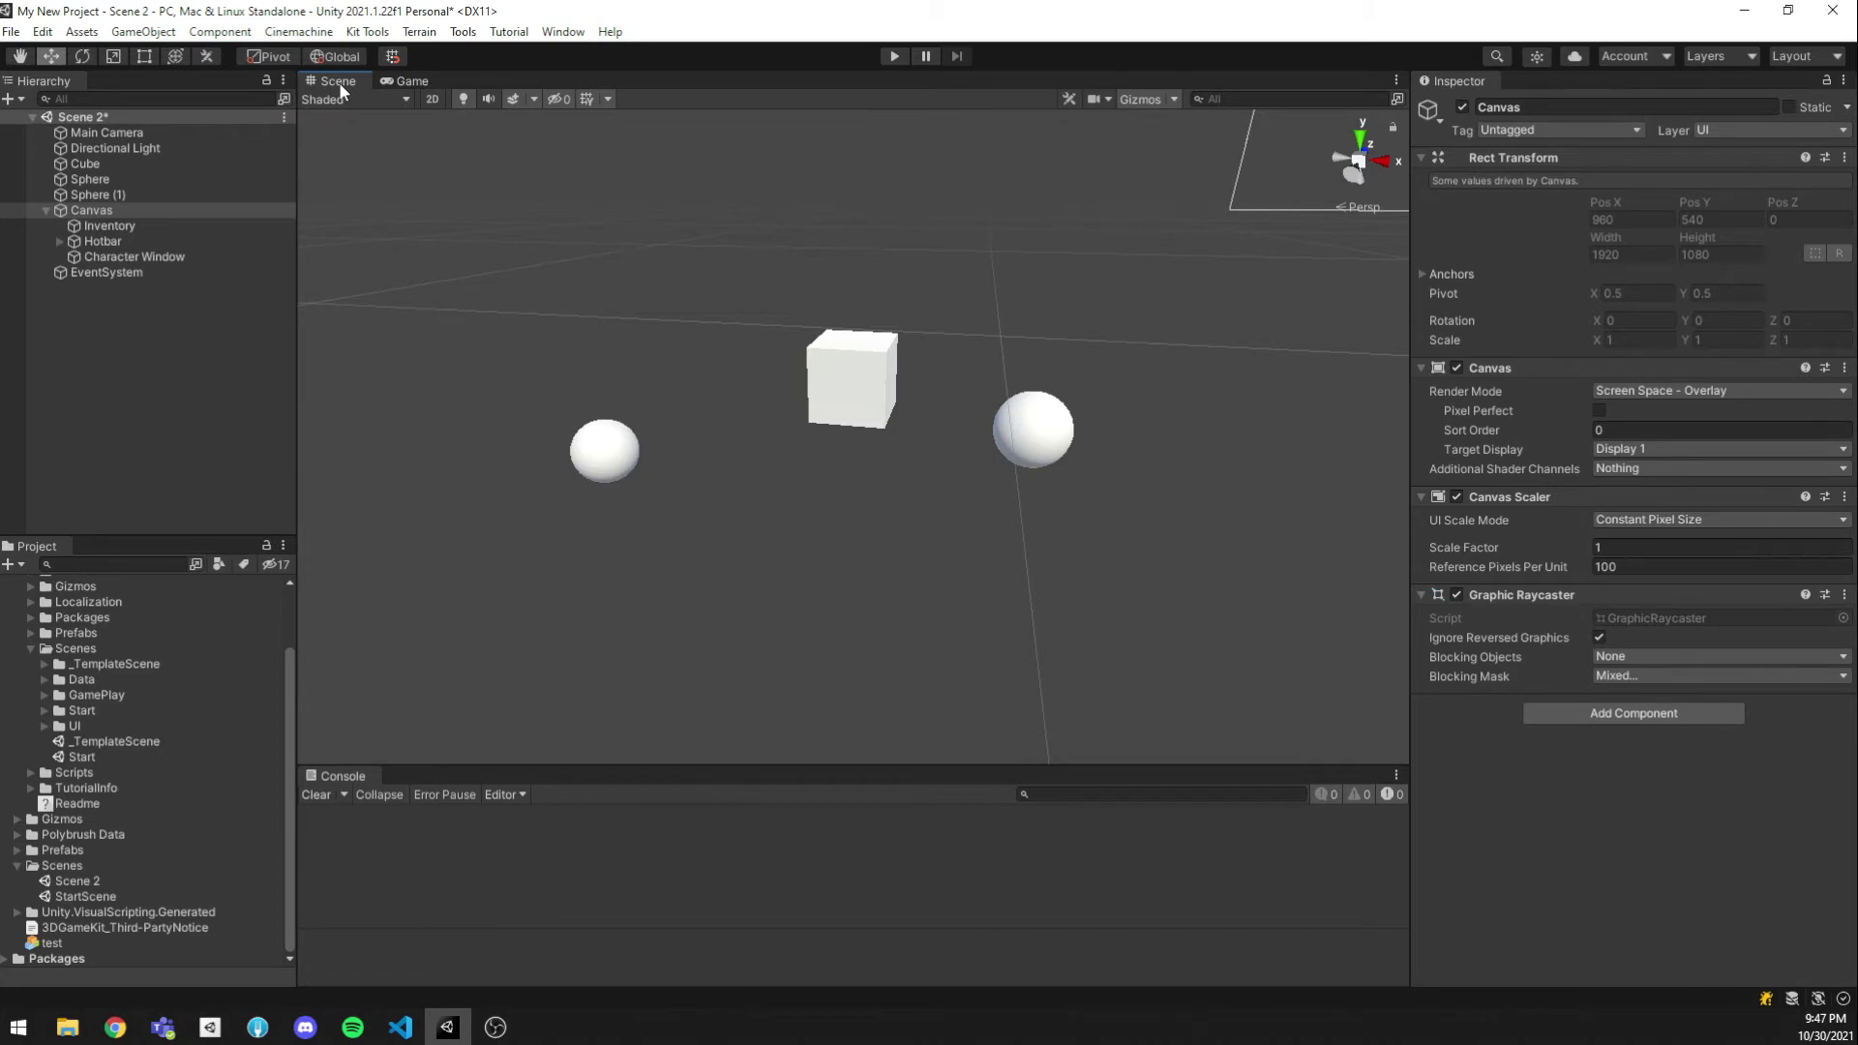
left_click(147, 211)
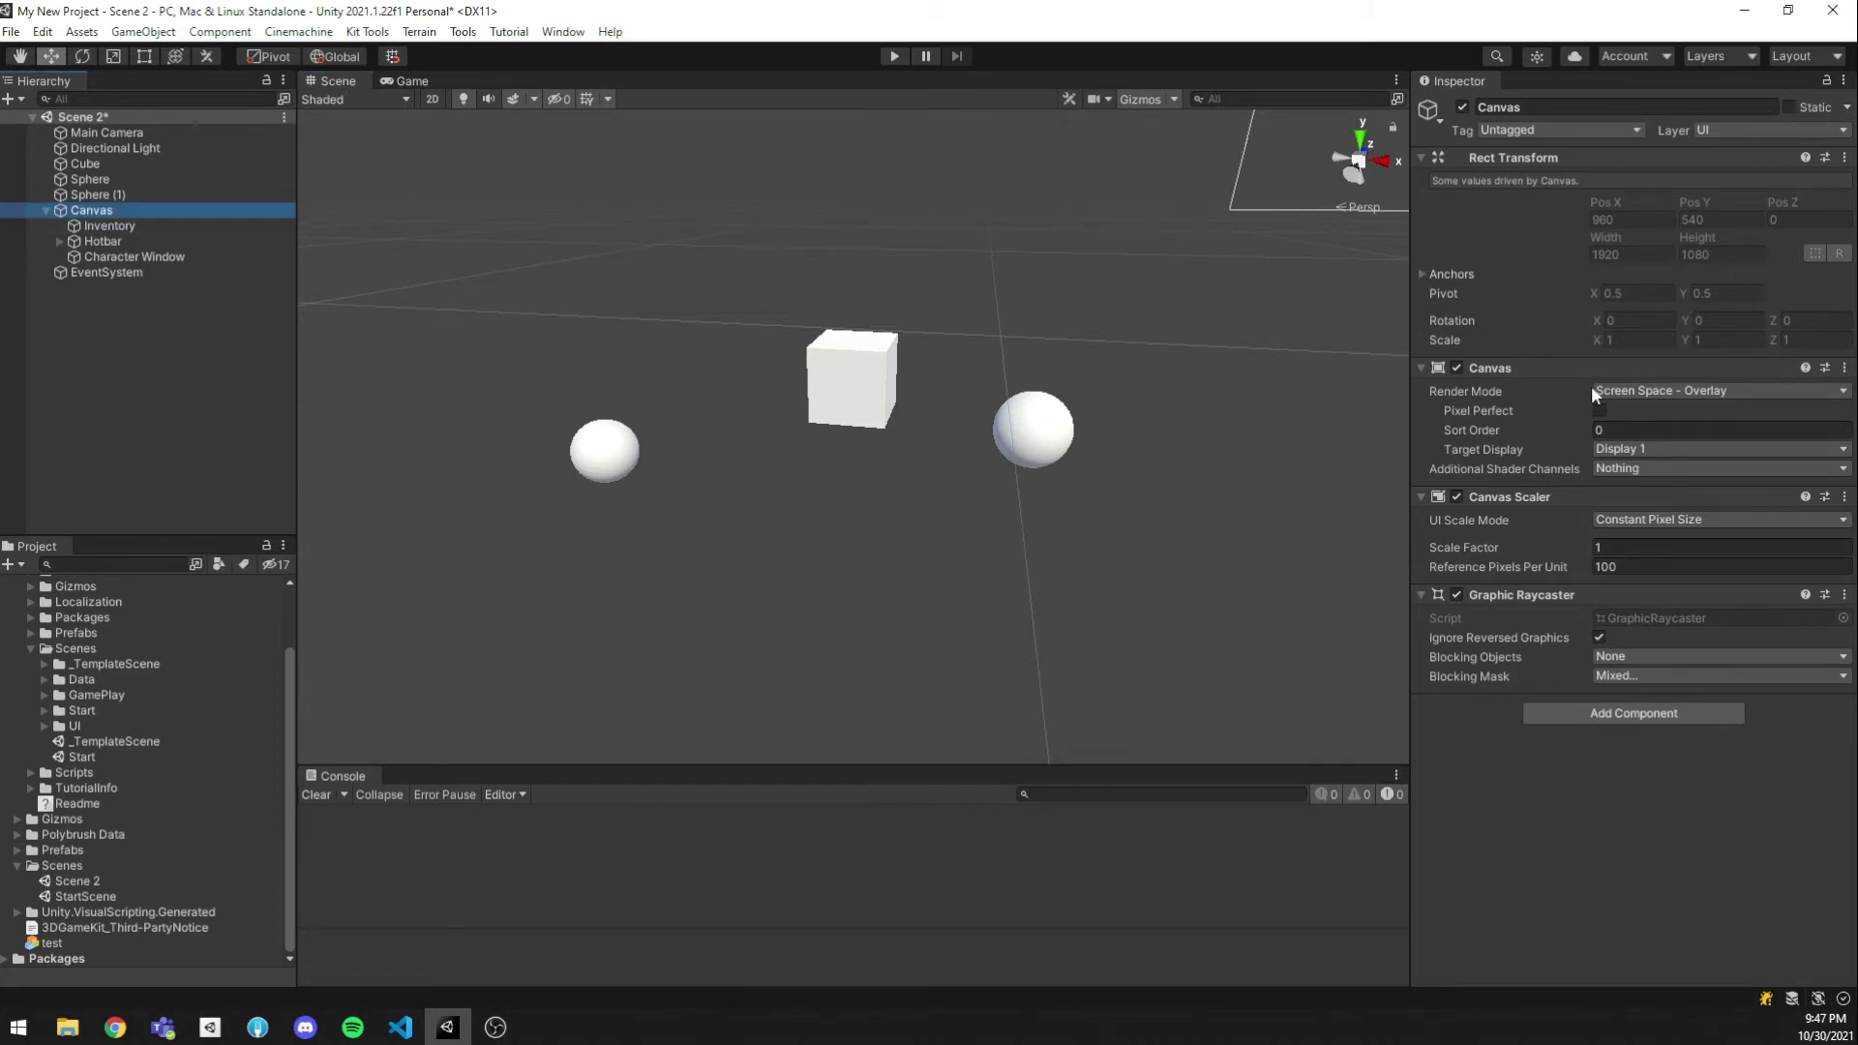
left_click(397, 82)
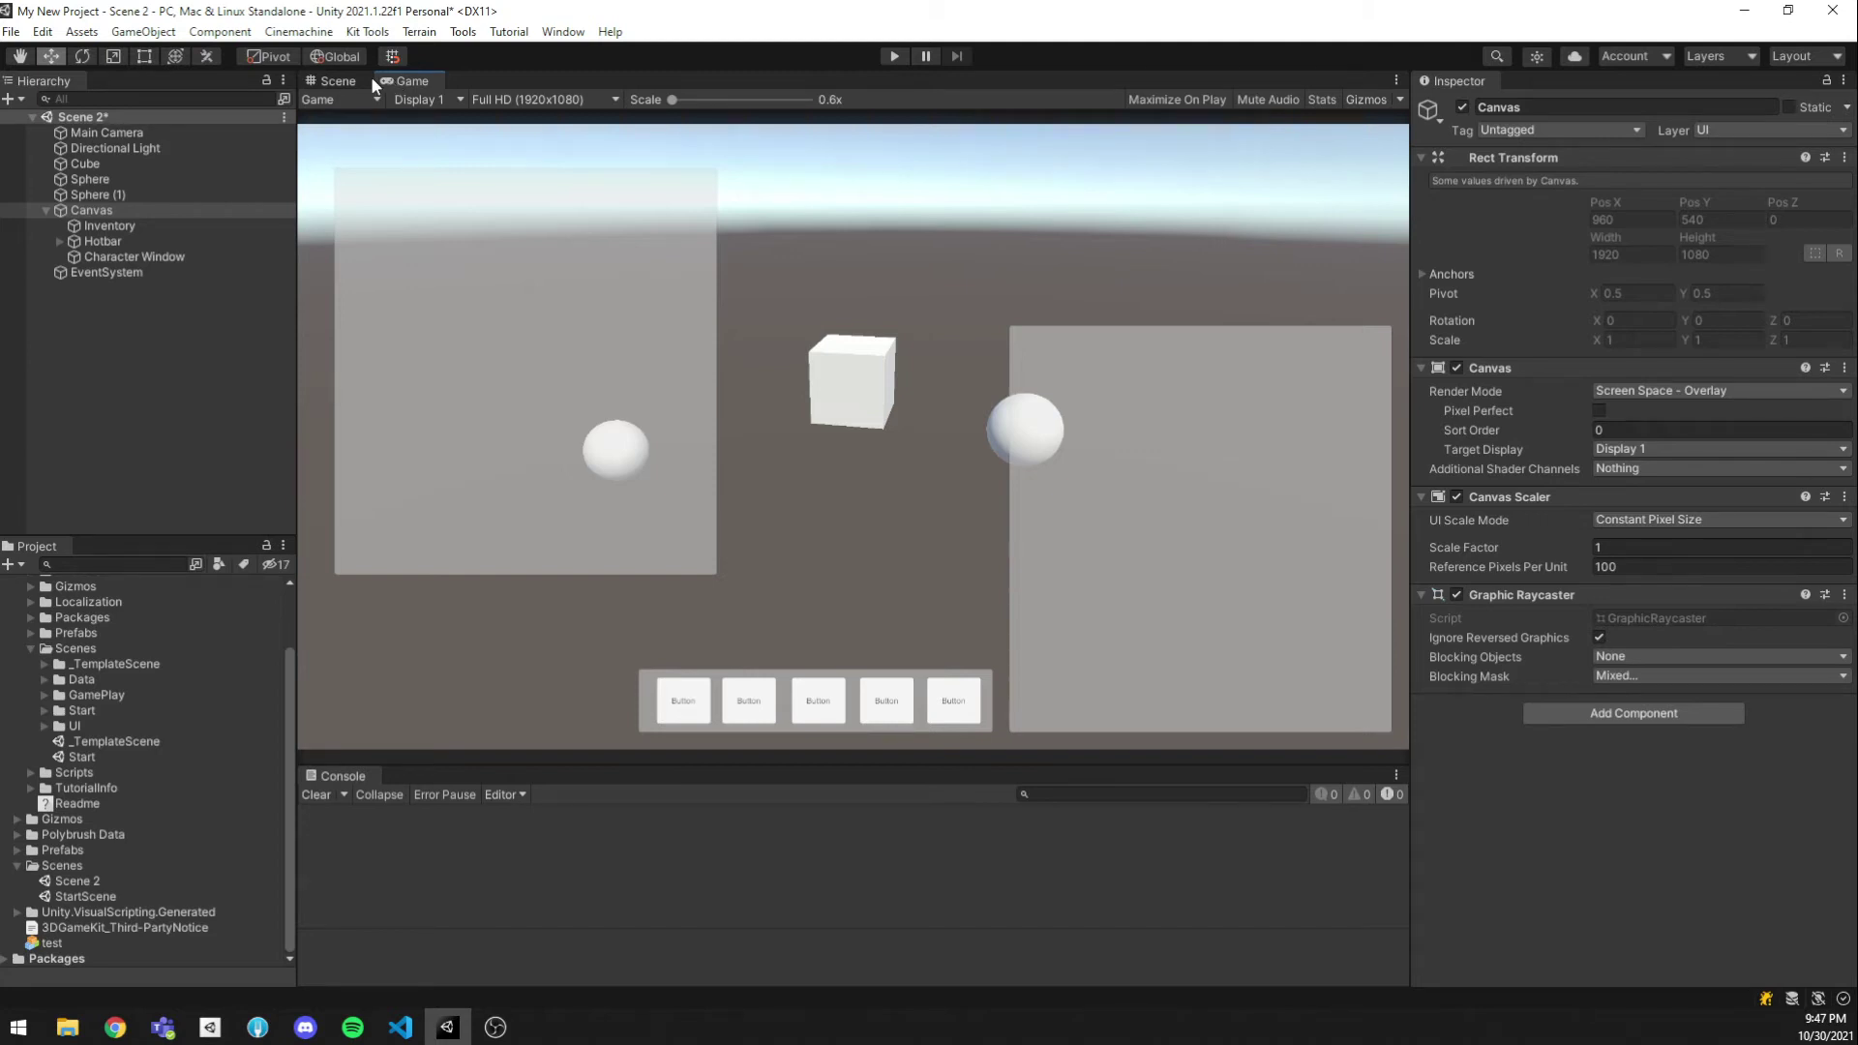
Set the Canvas's Render Mode to Screen Space - Camera and assign the Main Camera as its Render Camera
left_click(343, 82)
left_click(168, 208)
scroll(1090, 387, "down", 2)
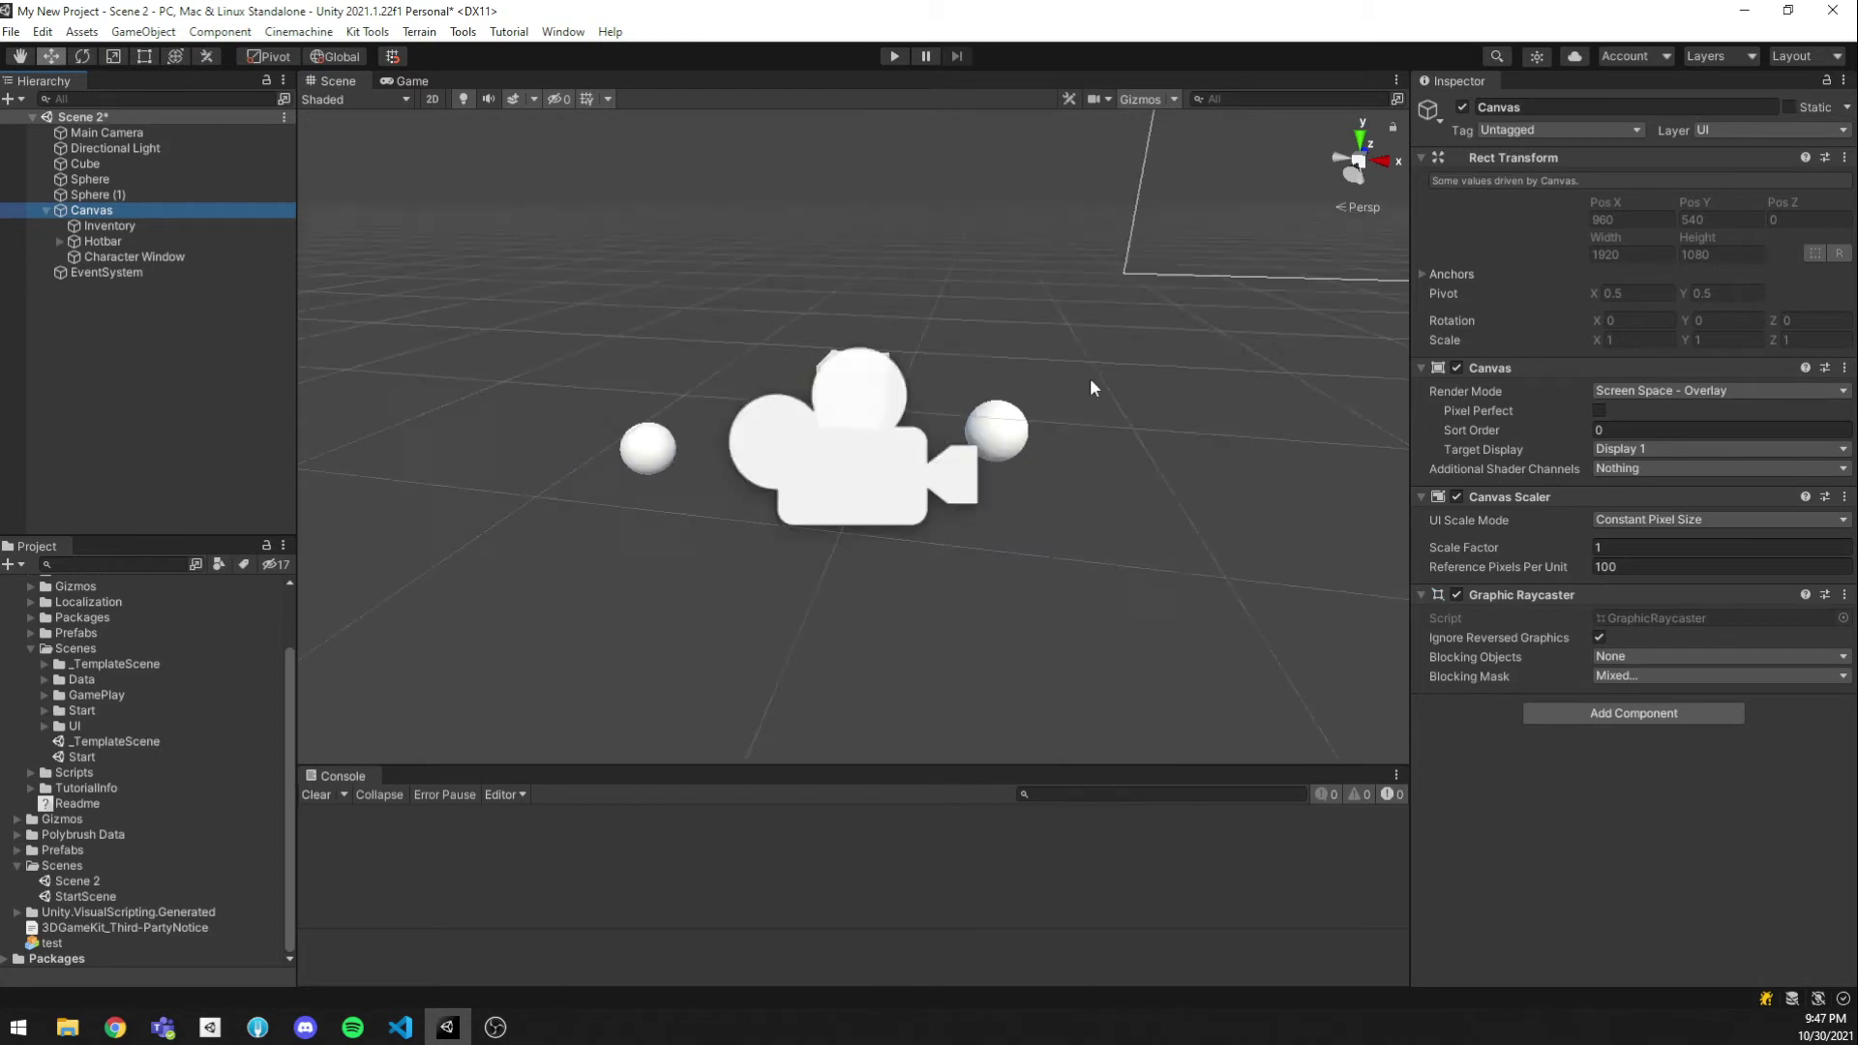
scroll(1089, 387, "down", 3)
left_click(1661, 393)
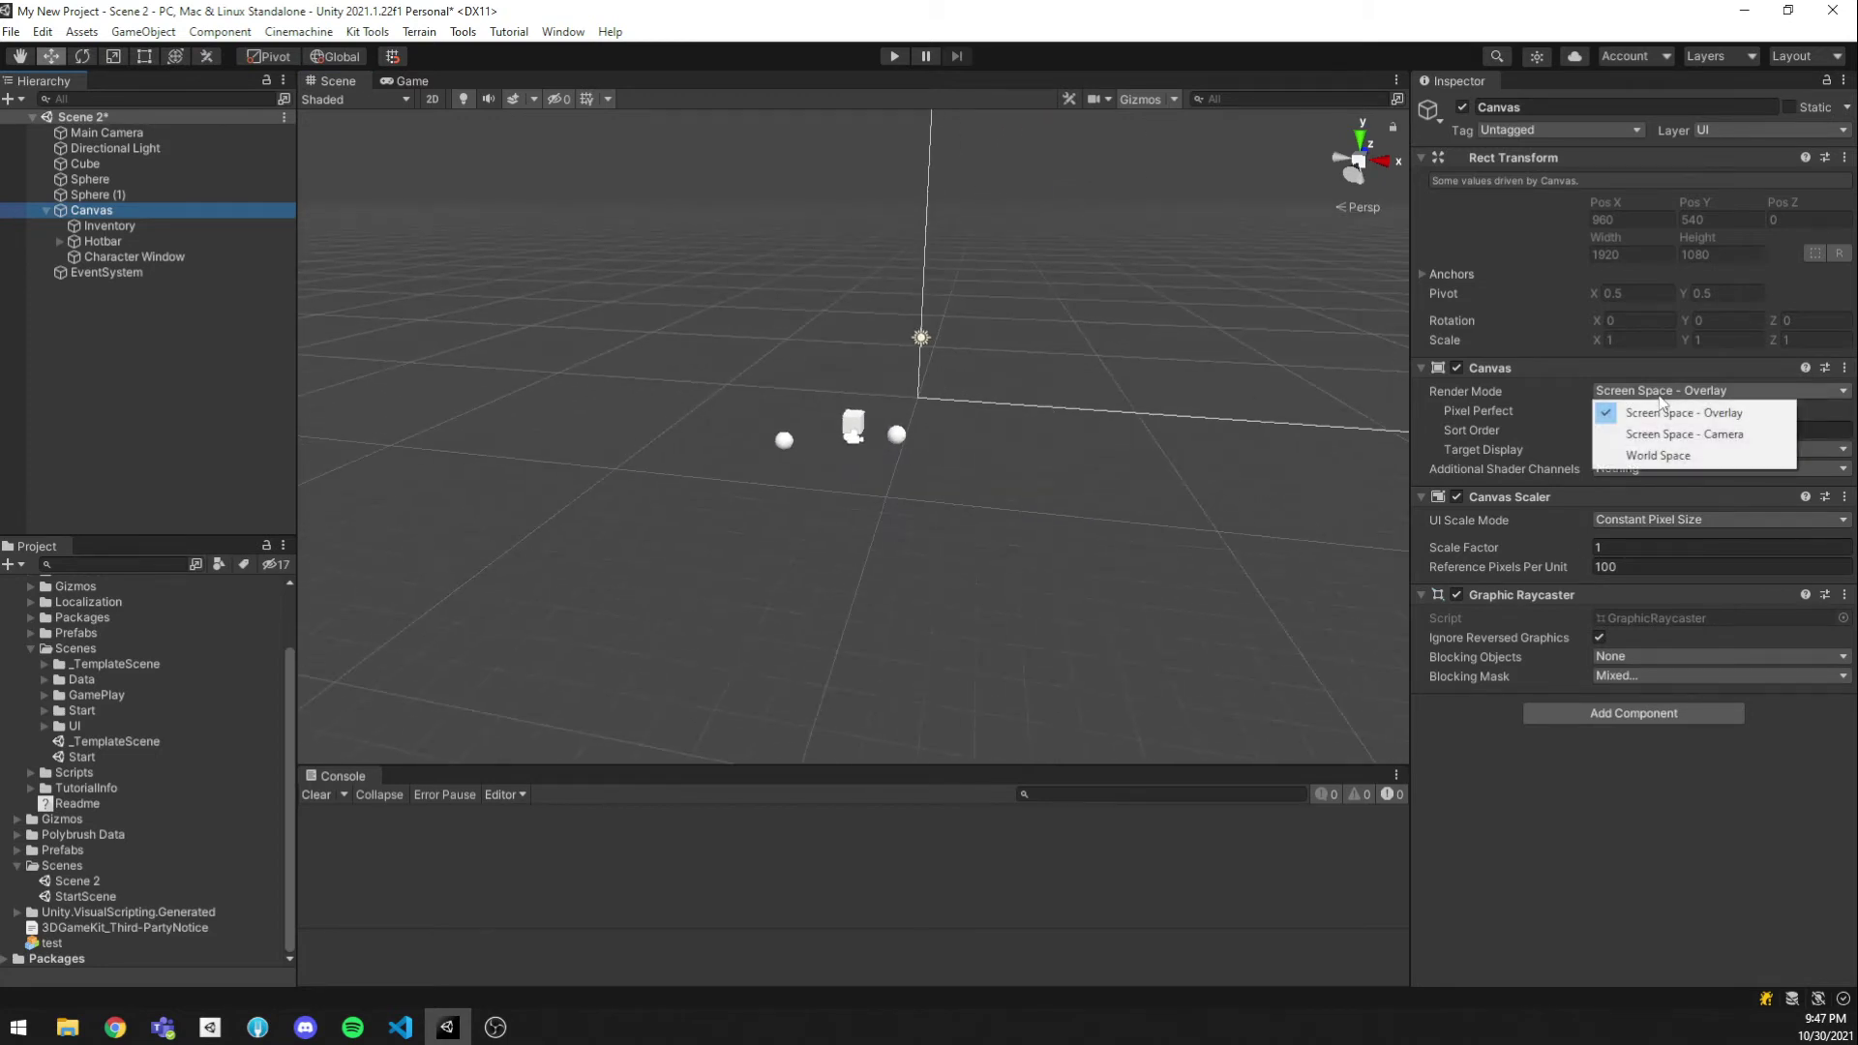
left_click(1663, 433)
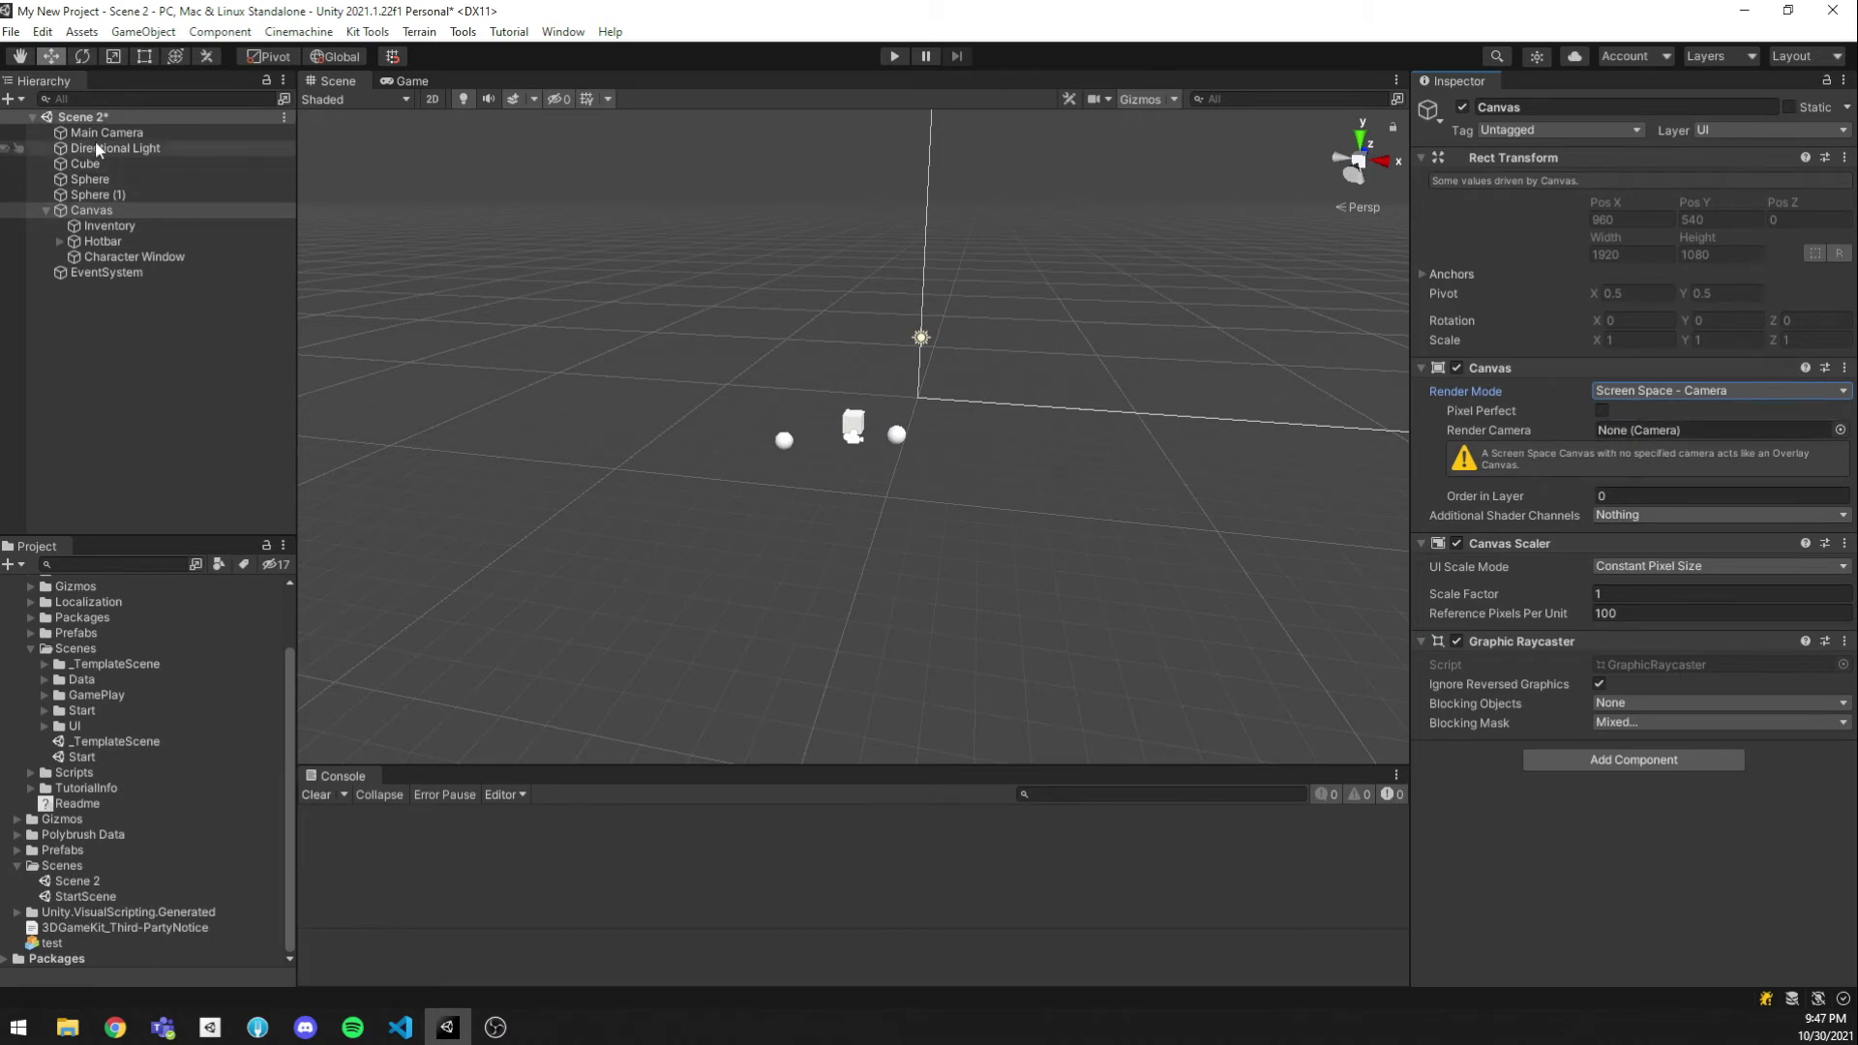
left_click_drag(106, 133, 1658, 432)
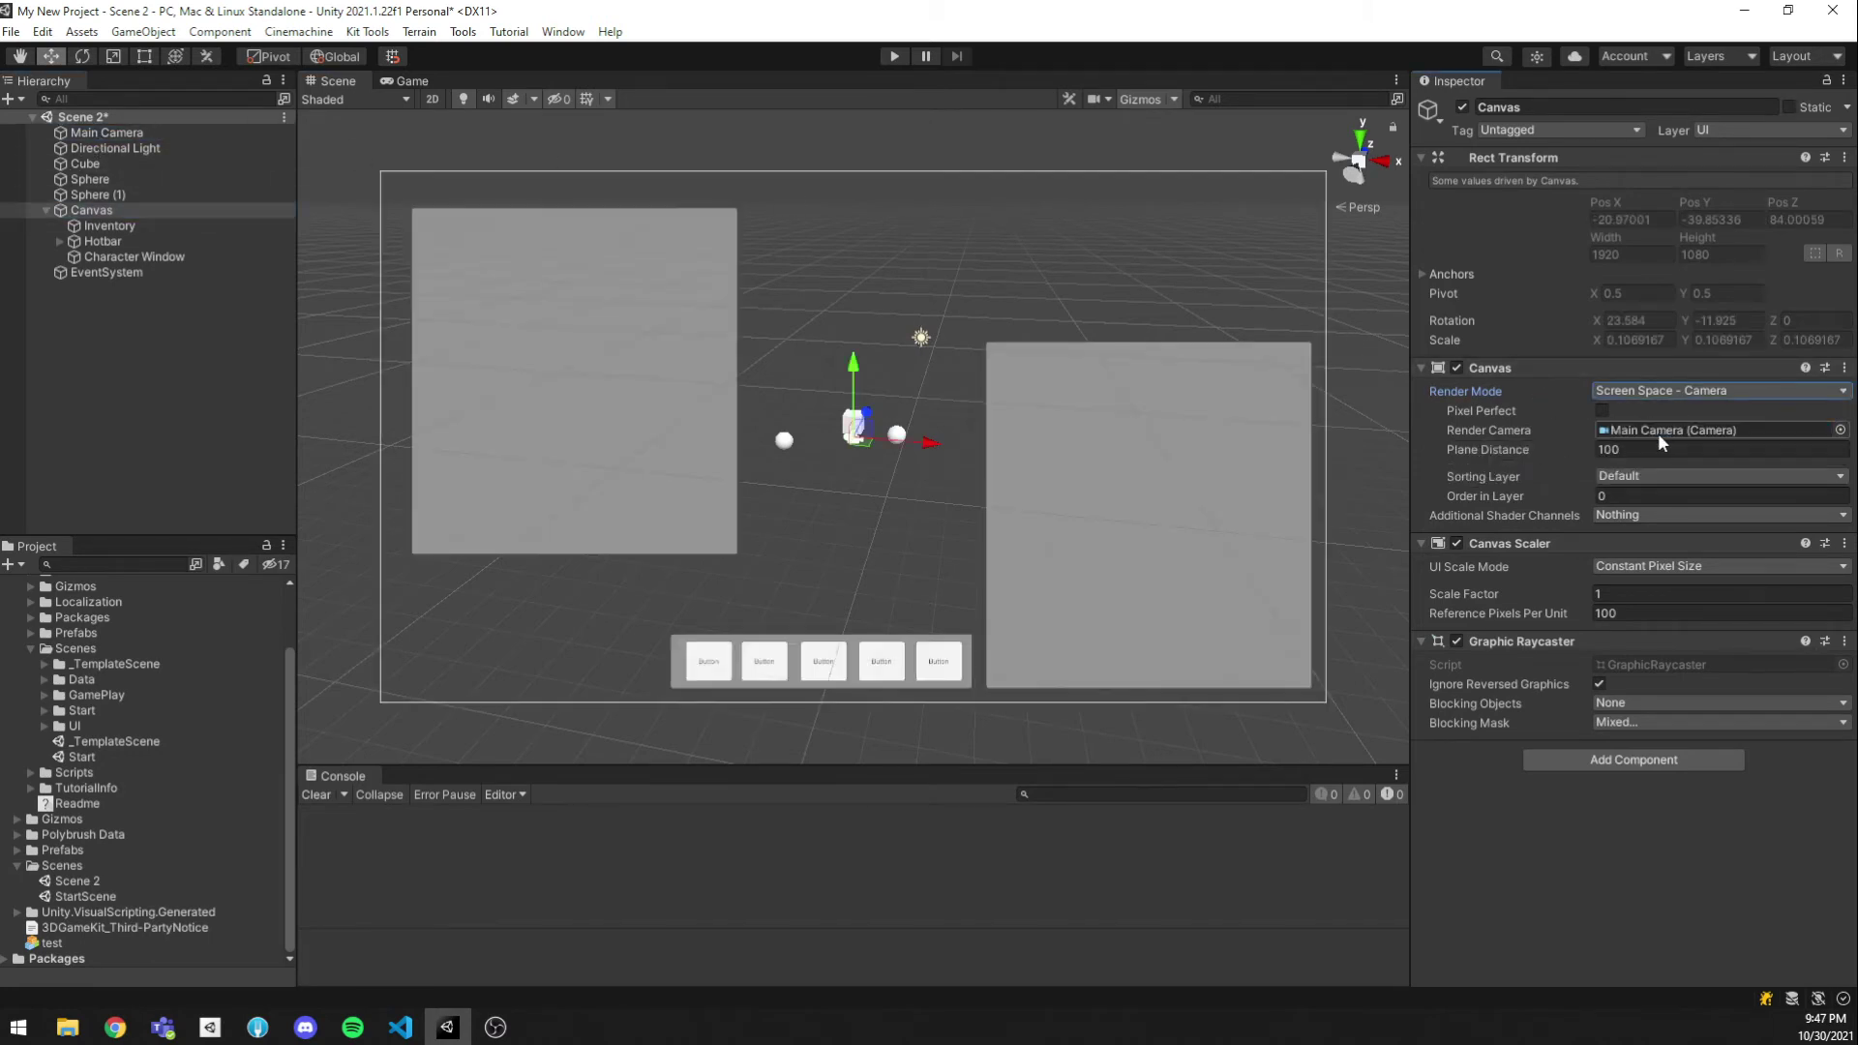
Examine the Canvas's placement in the 3D scene against the Main Camera's view frustum, with the Main Camera selected
left_click_drag(1026, 441, 715, 358, "alt")
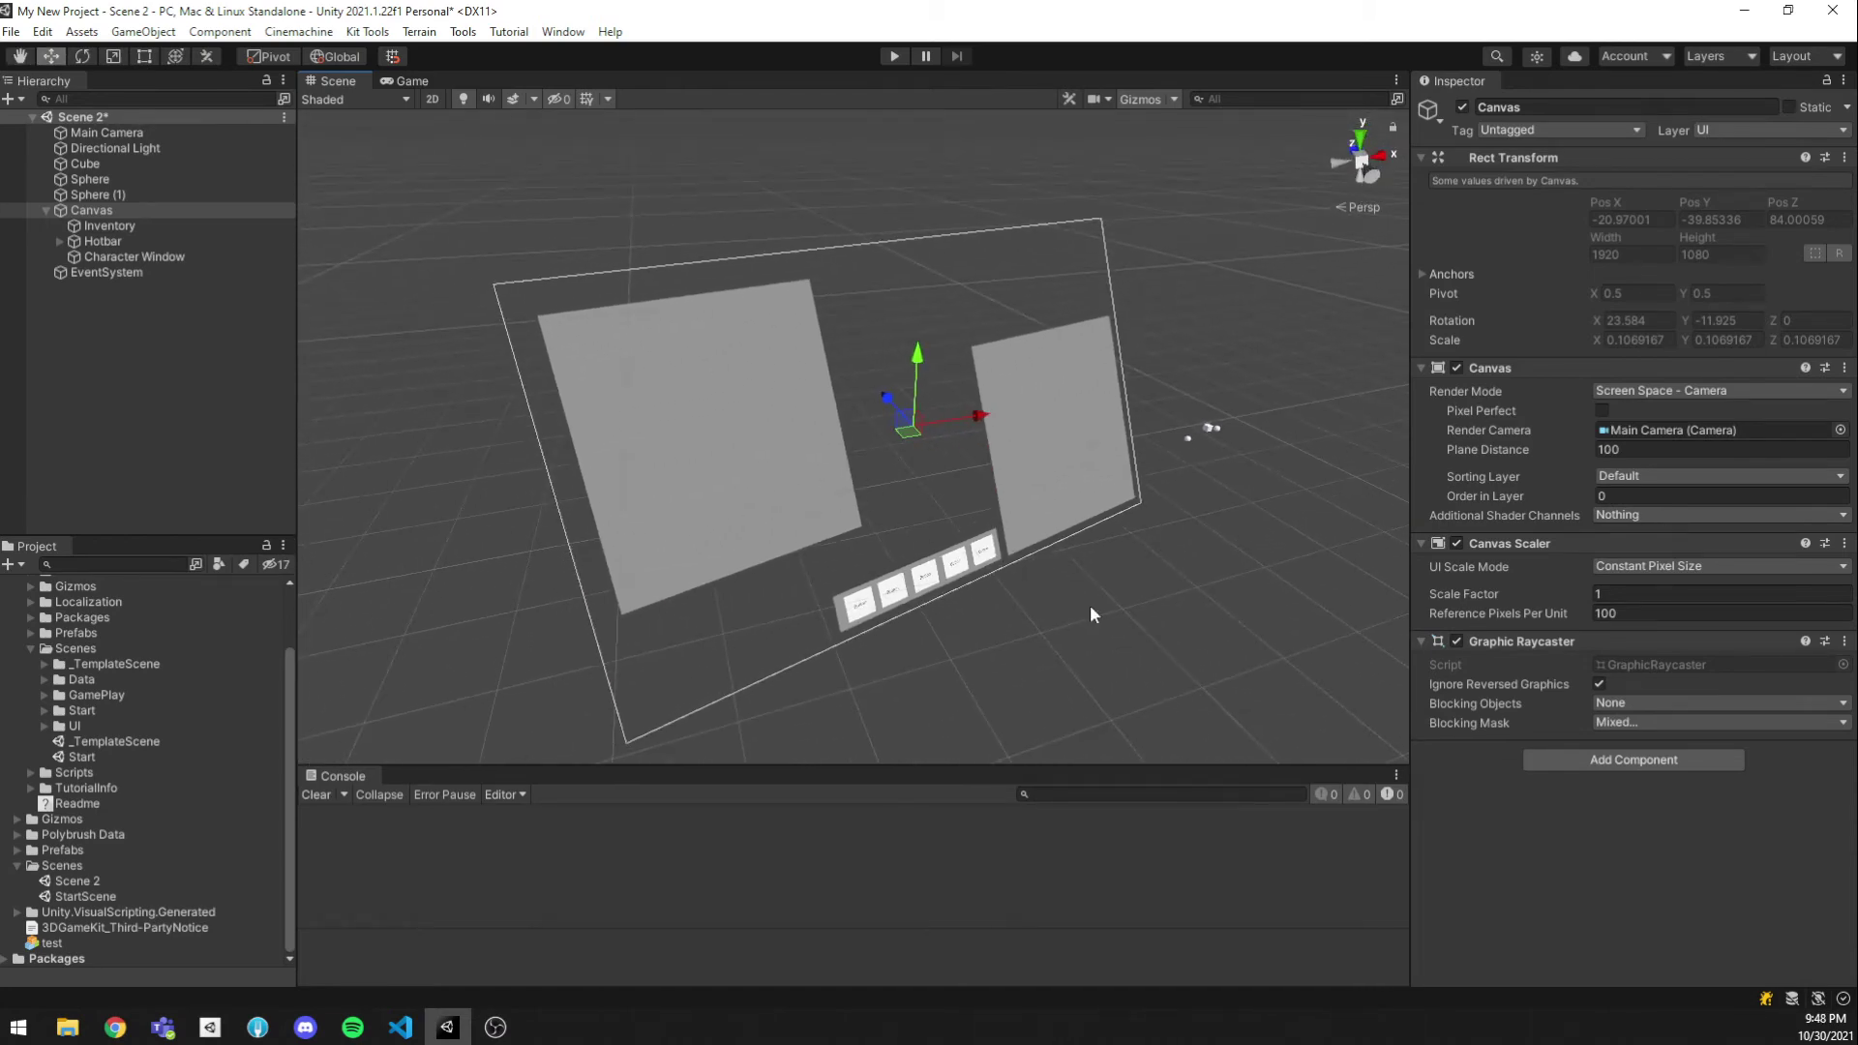
left_click_drag(1091, 608, 1140, 488, "alt")
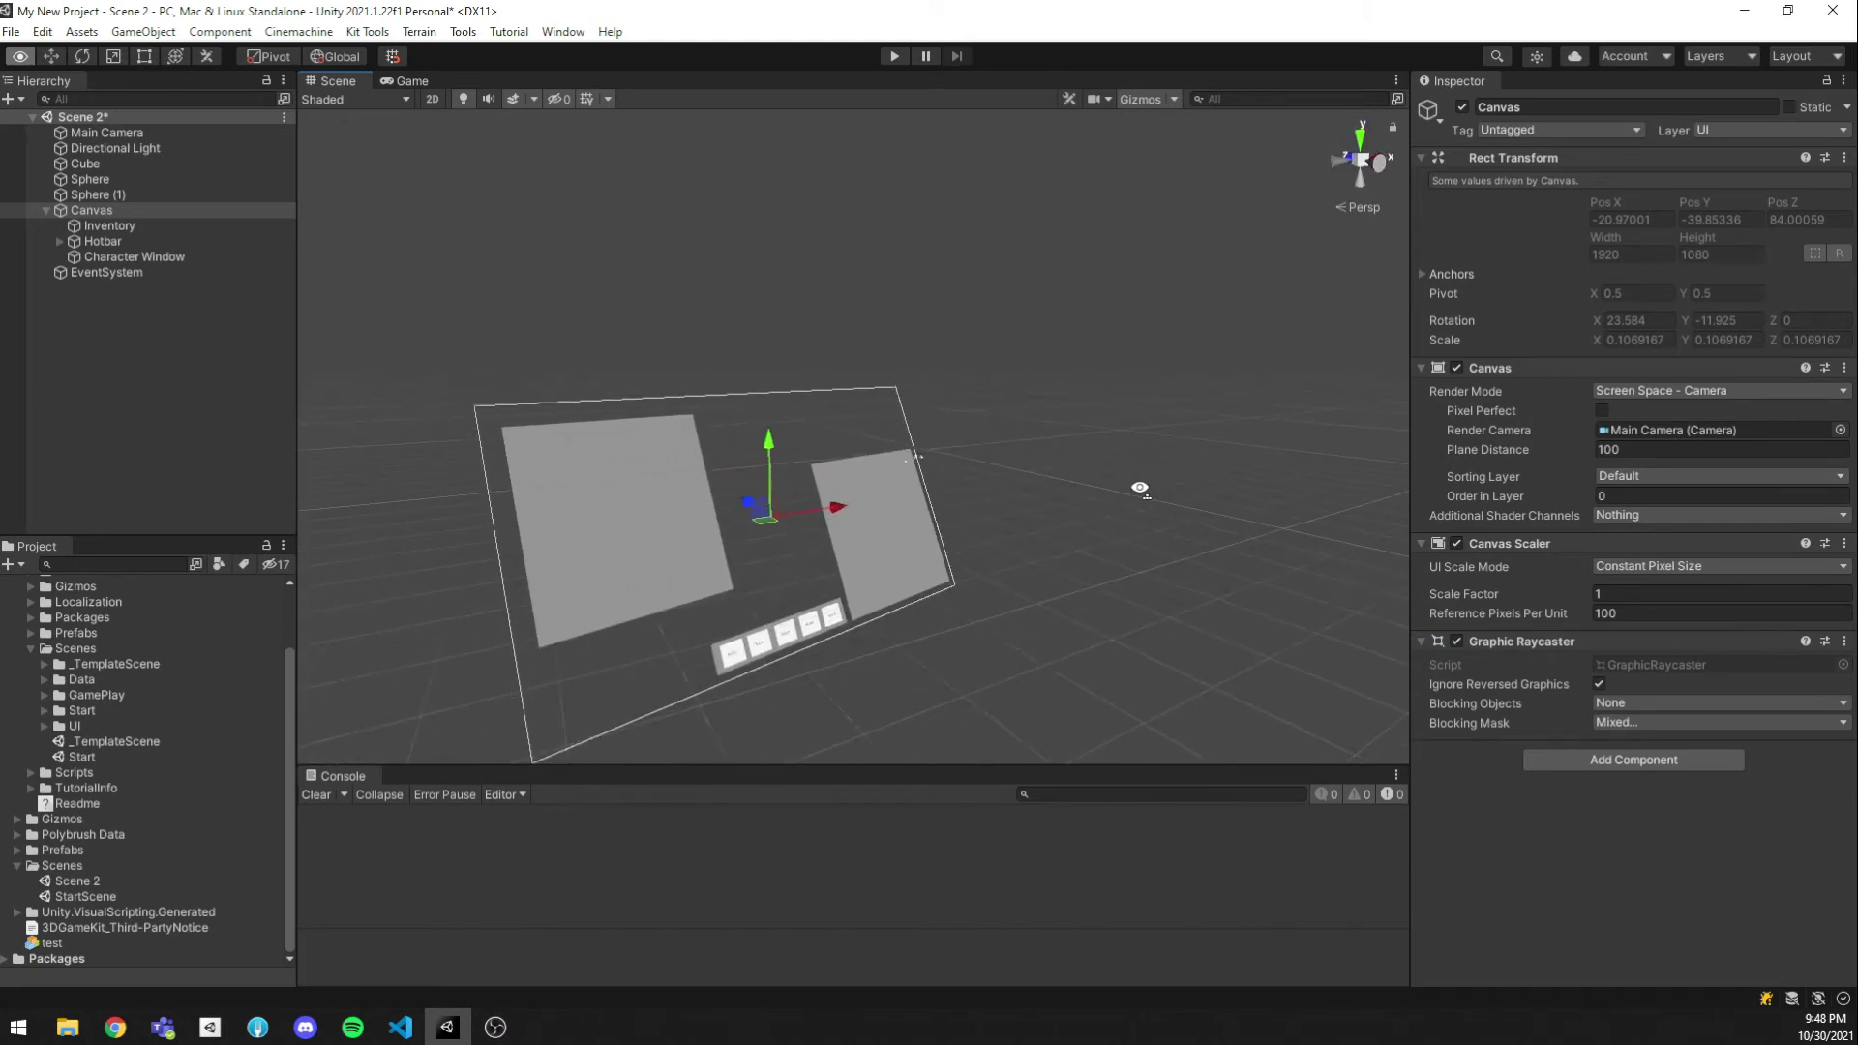
key("w")
right_click_drag(1140, 488, 1113, 581)
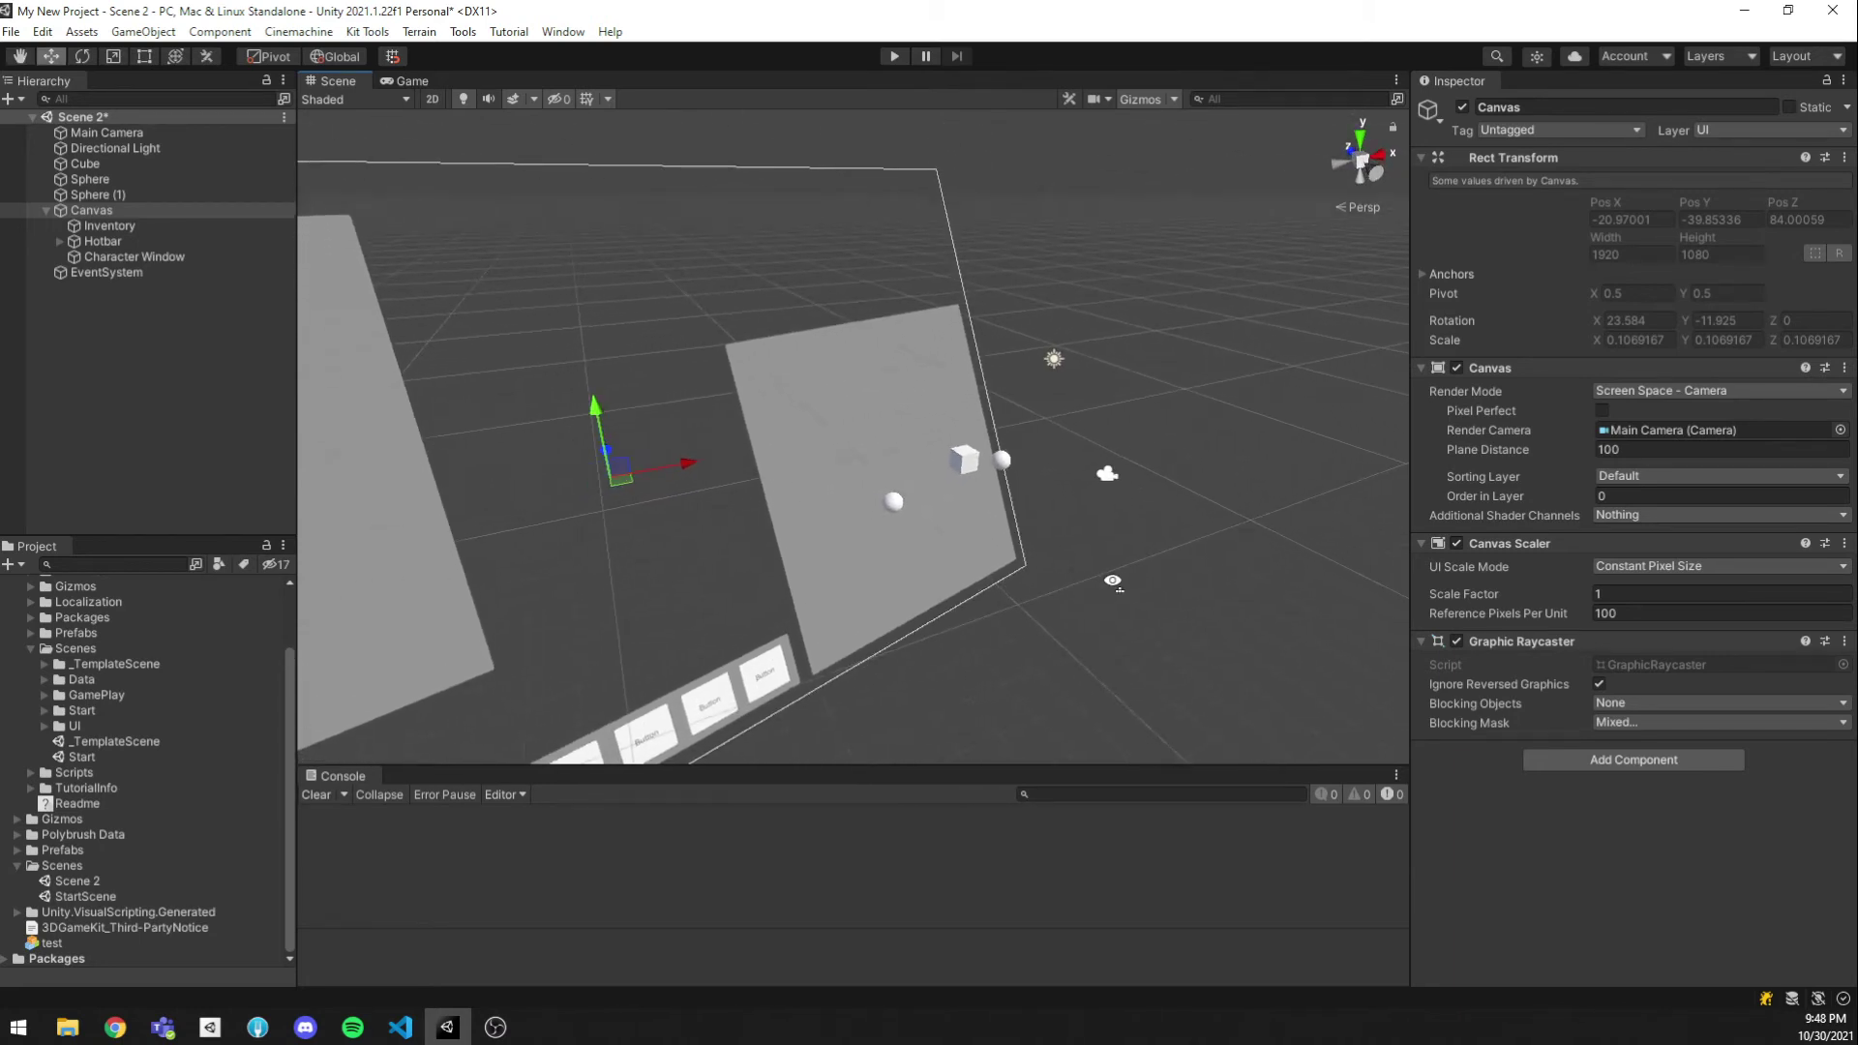
left_click(1107, 473)
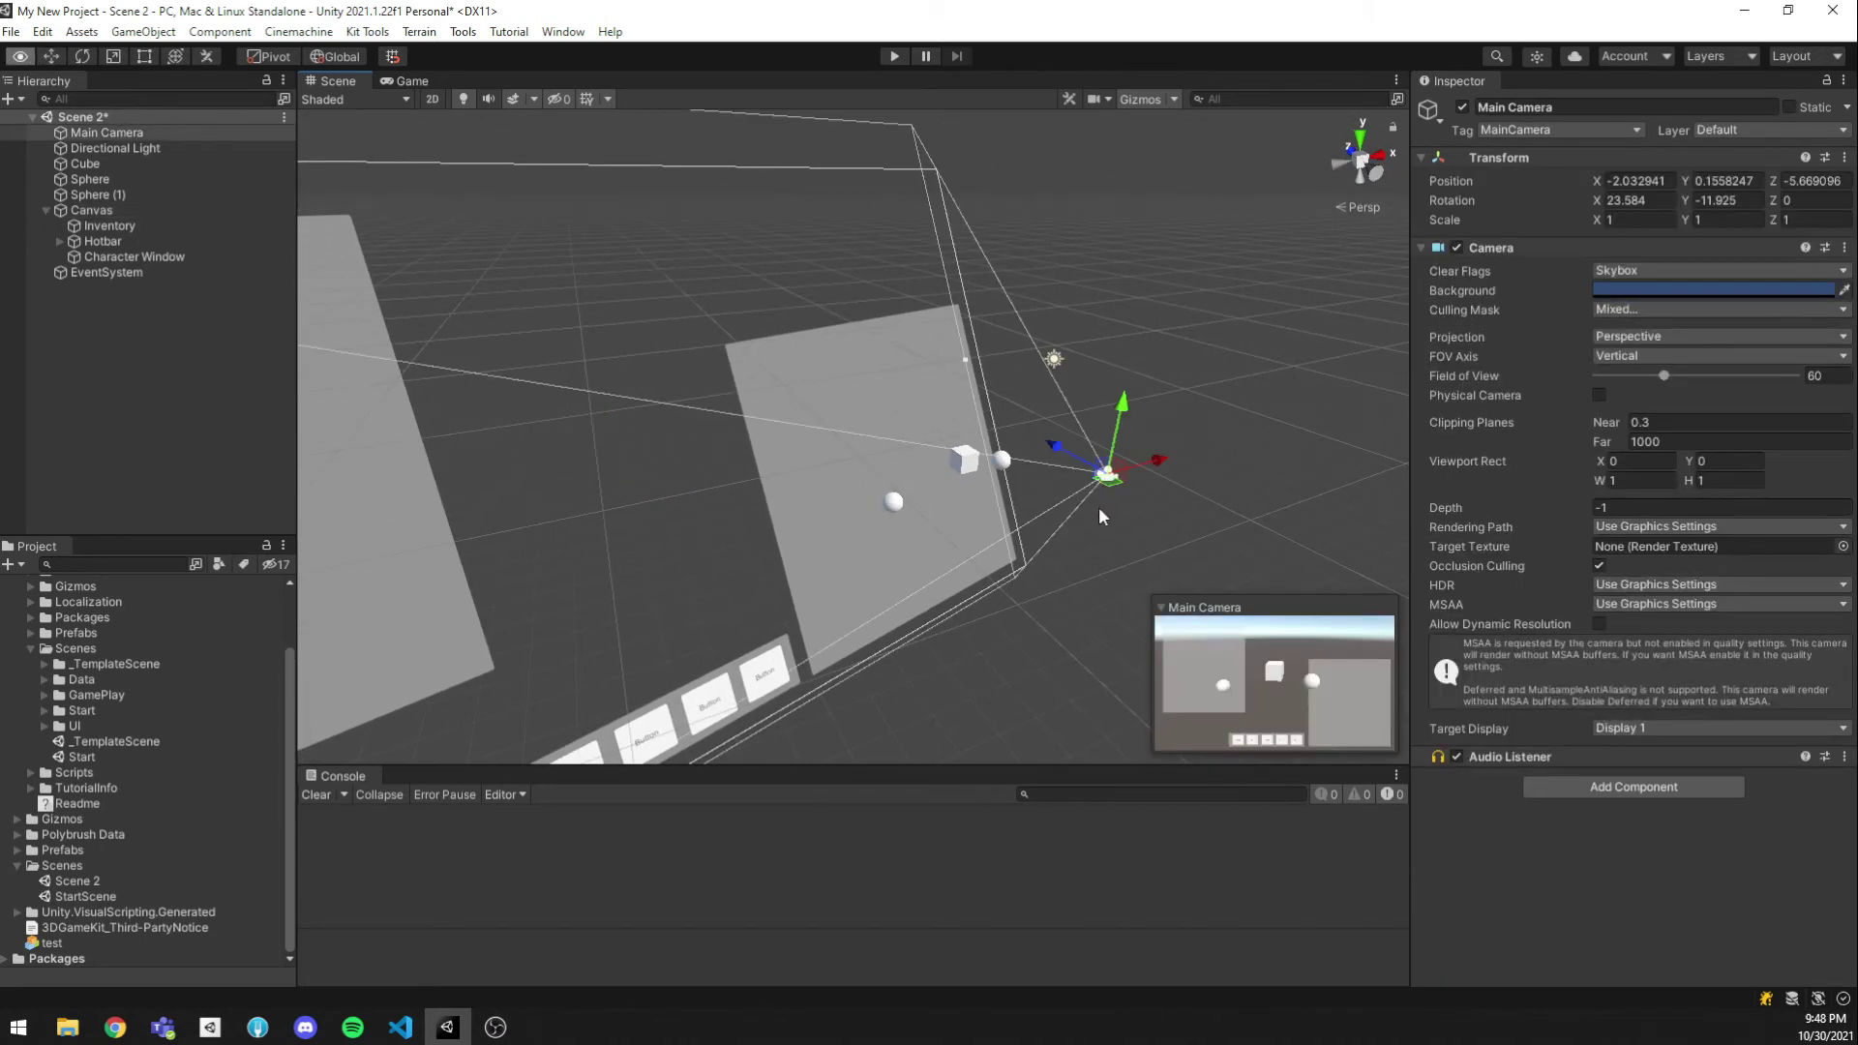
right_click_drag(1100, 507, 1130, 513)
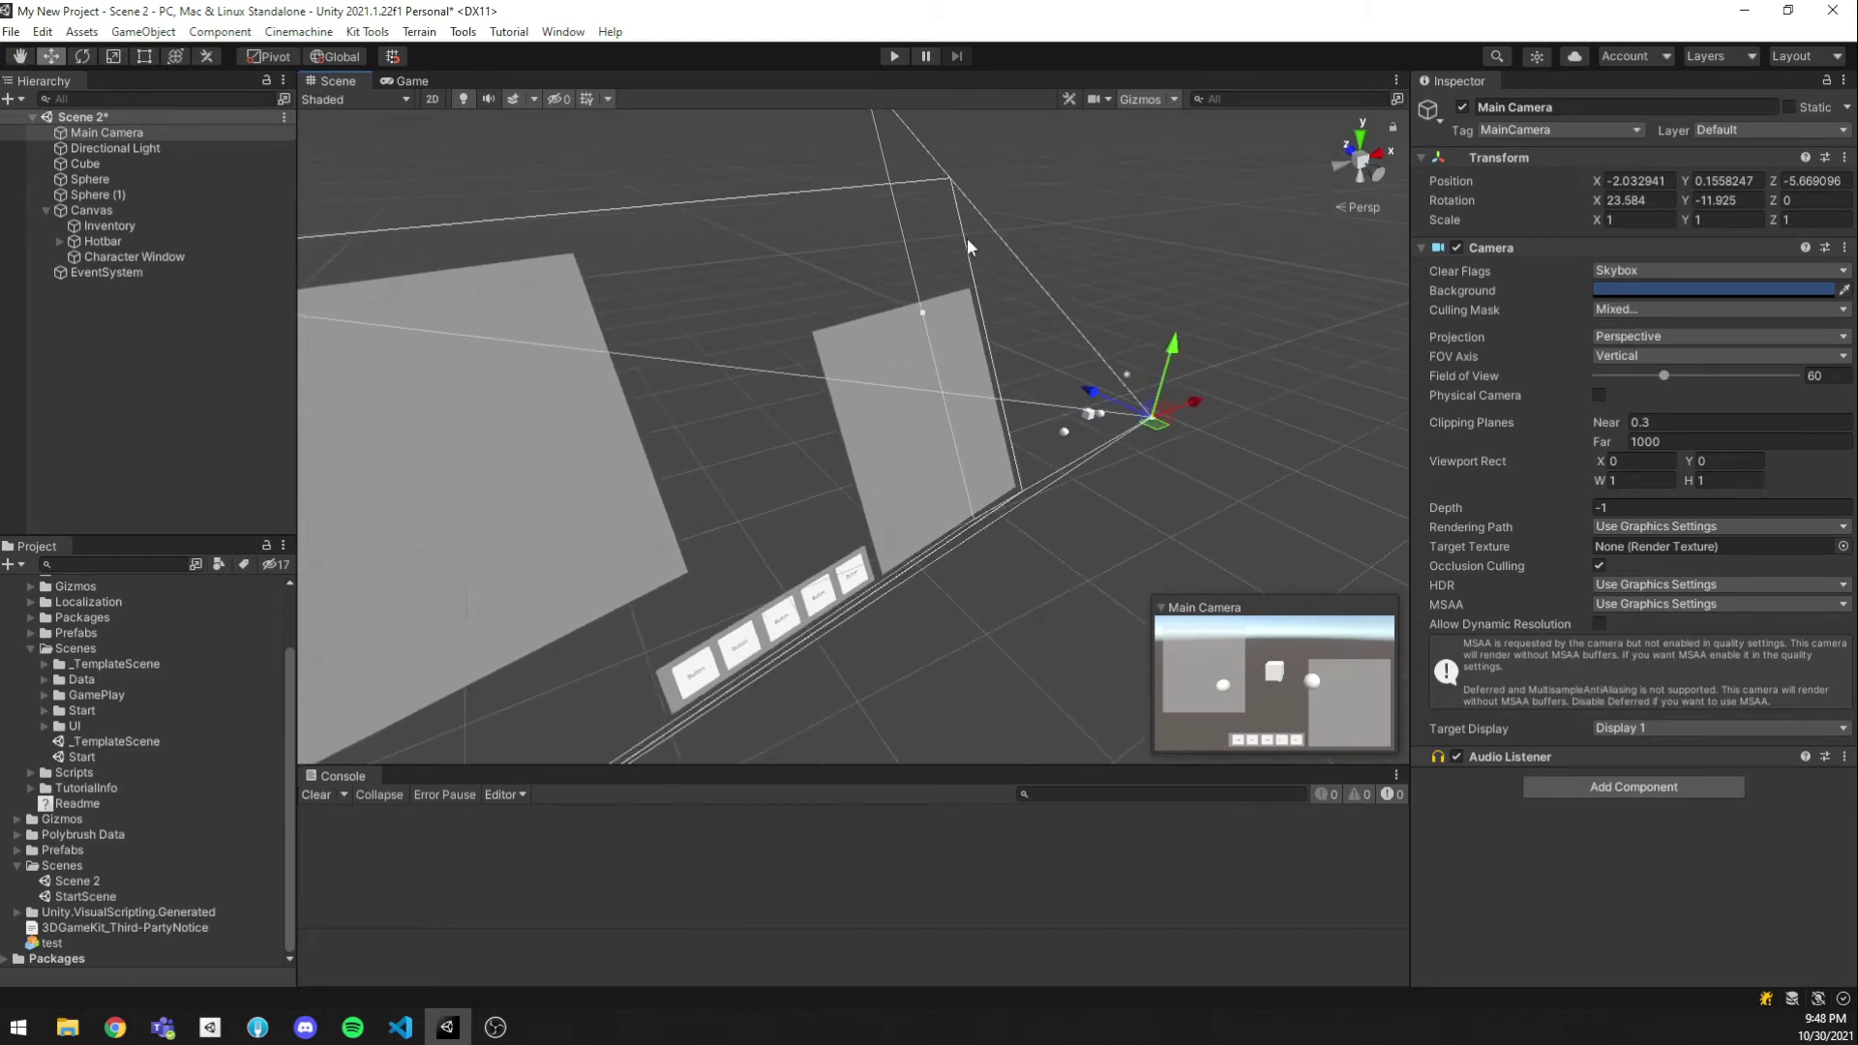
right_click_drag(1097, 389, 1018, 410)
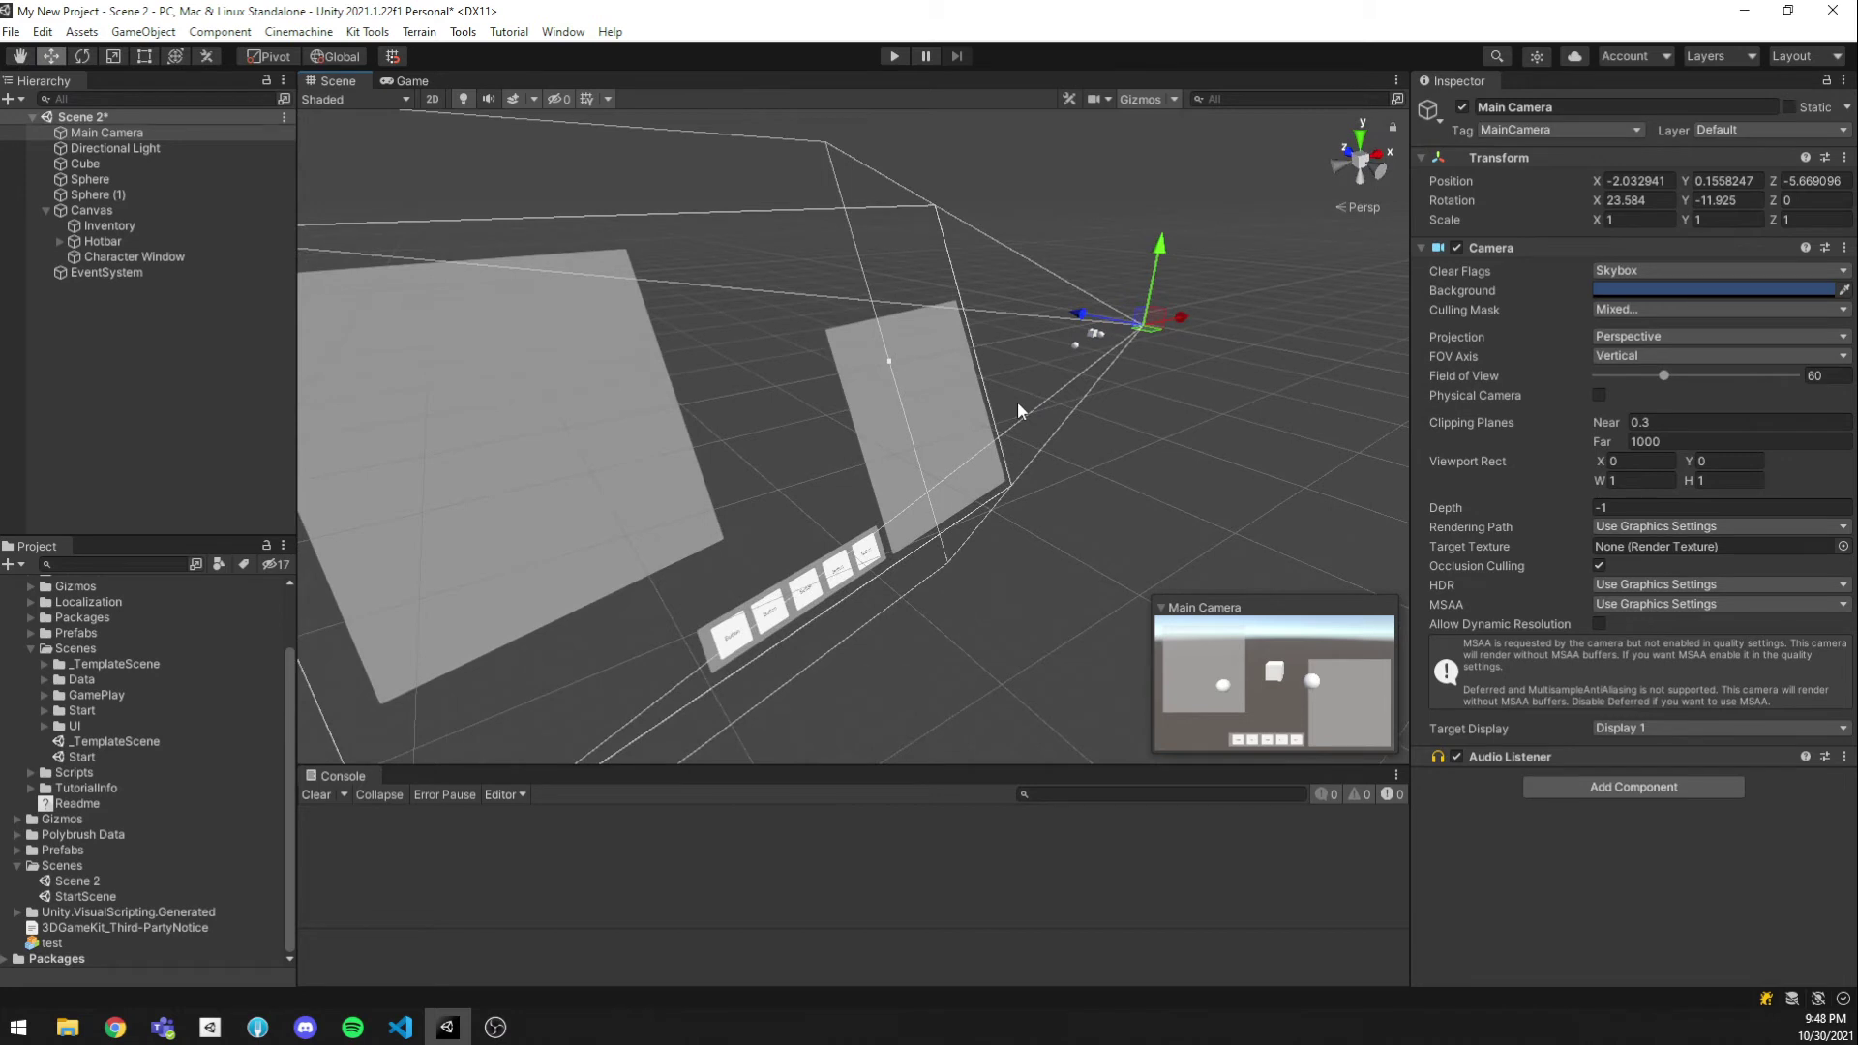
Rotate the Main Camera to about X 37.834, Y 1.28, Z 27.504 and check the UI in the Game view
key("e")
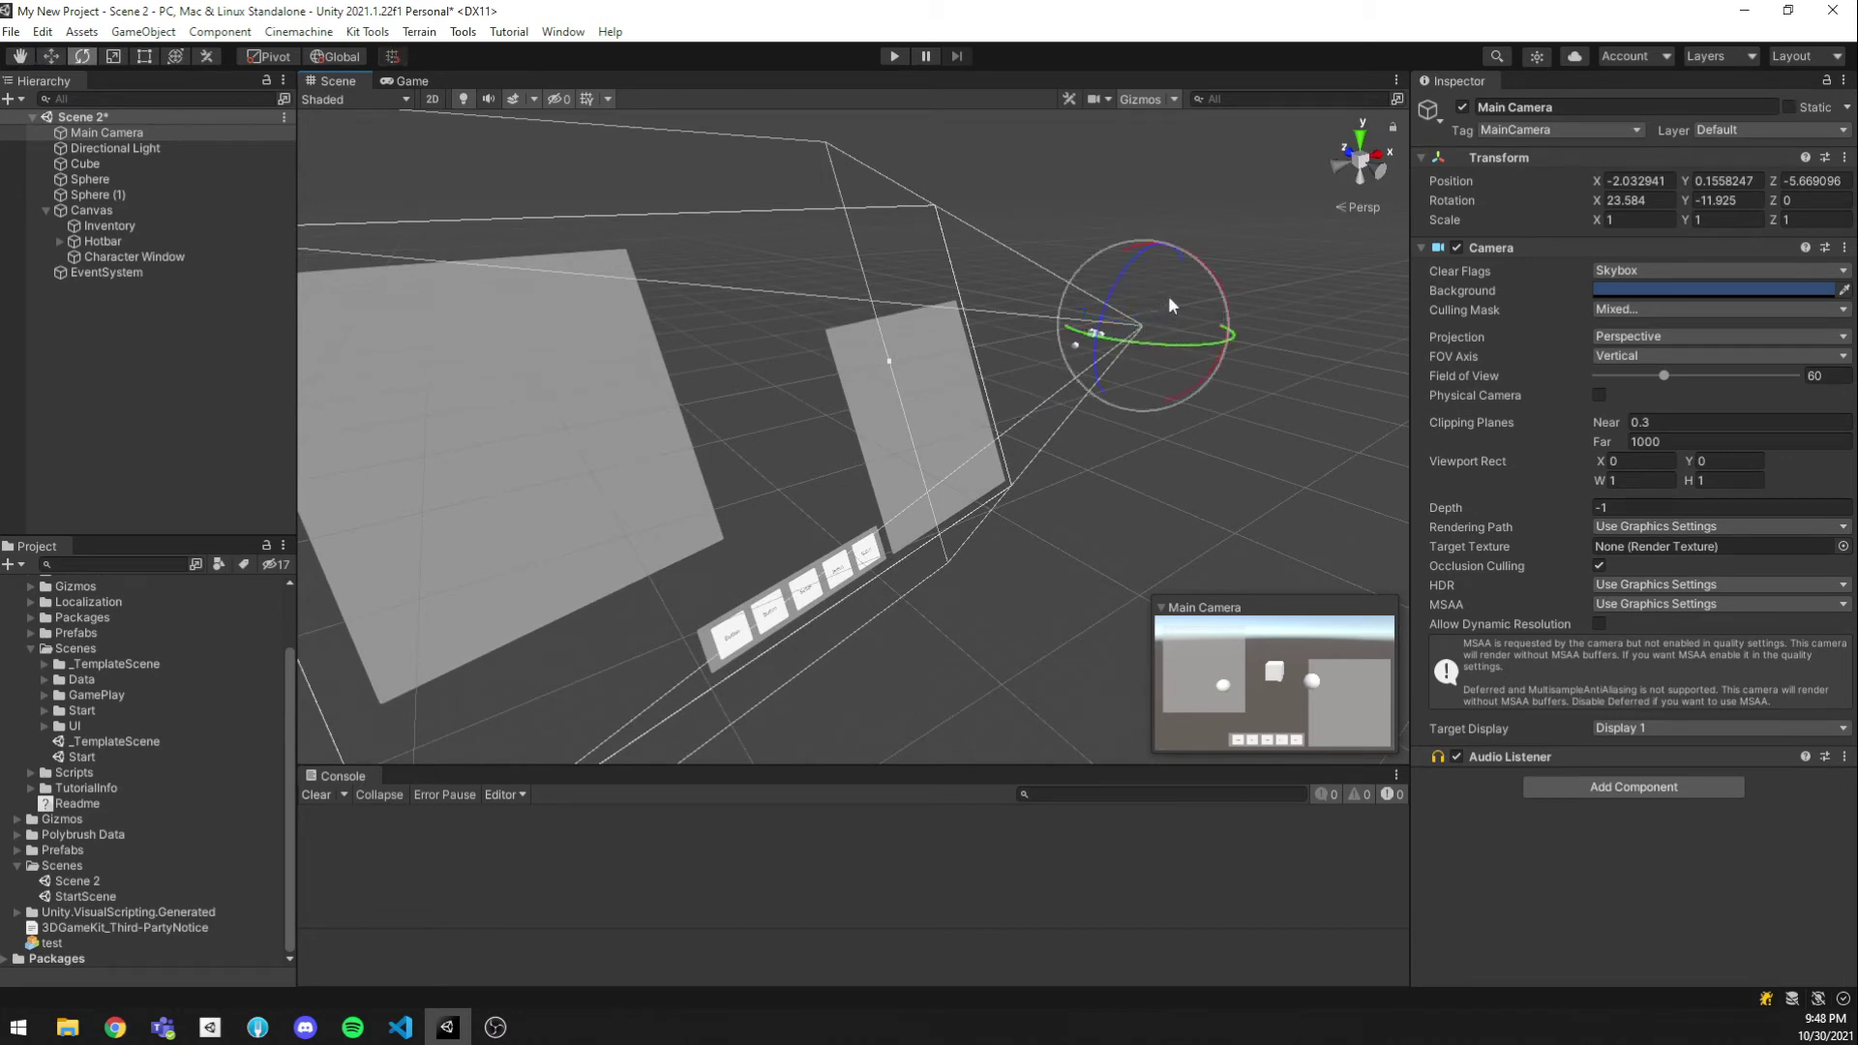
mouse_move(1169, 294)
left_mouse_down()
mouse_move(1158, 313)
mouse_move(1129, 286)
mouse_move(1157, 279)
mouse_move(1153, 302)
mouse_move(1107, 300)
mouse_move(1142, 269)
mouse_move(1177, 310)
mouse_move(1132, 295)
mouse_move(1187, 305)
mouse_move(1174, 317)
mouse_move(1153, 286)
mouse_move(1165, 296)
left_mouse_up()
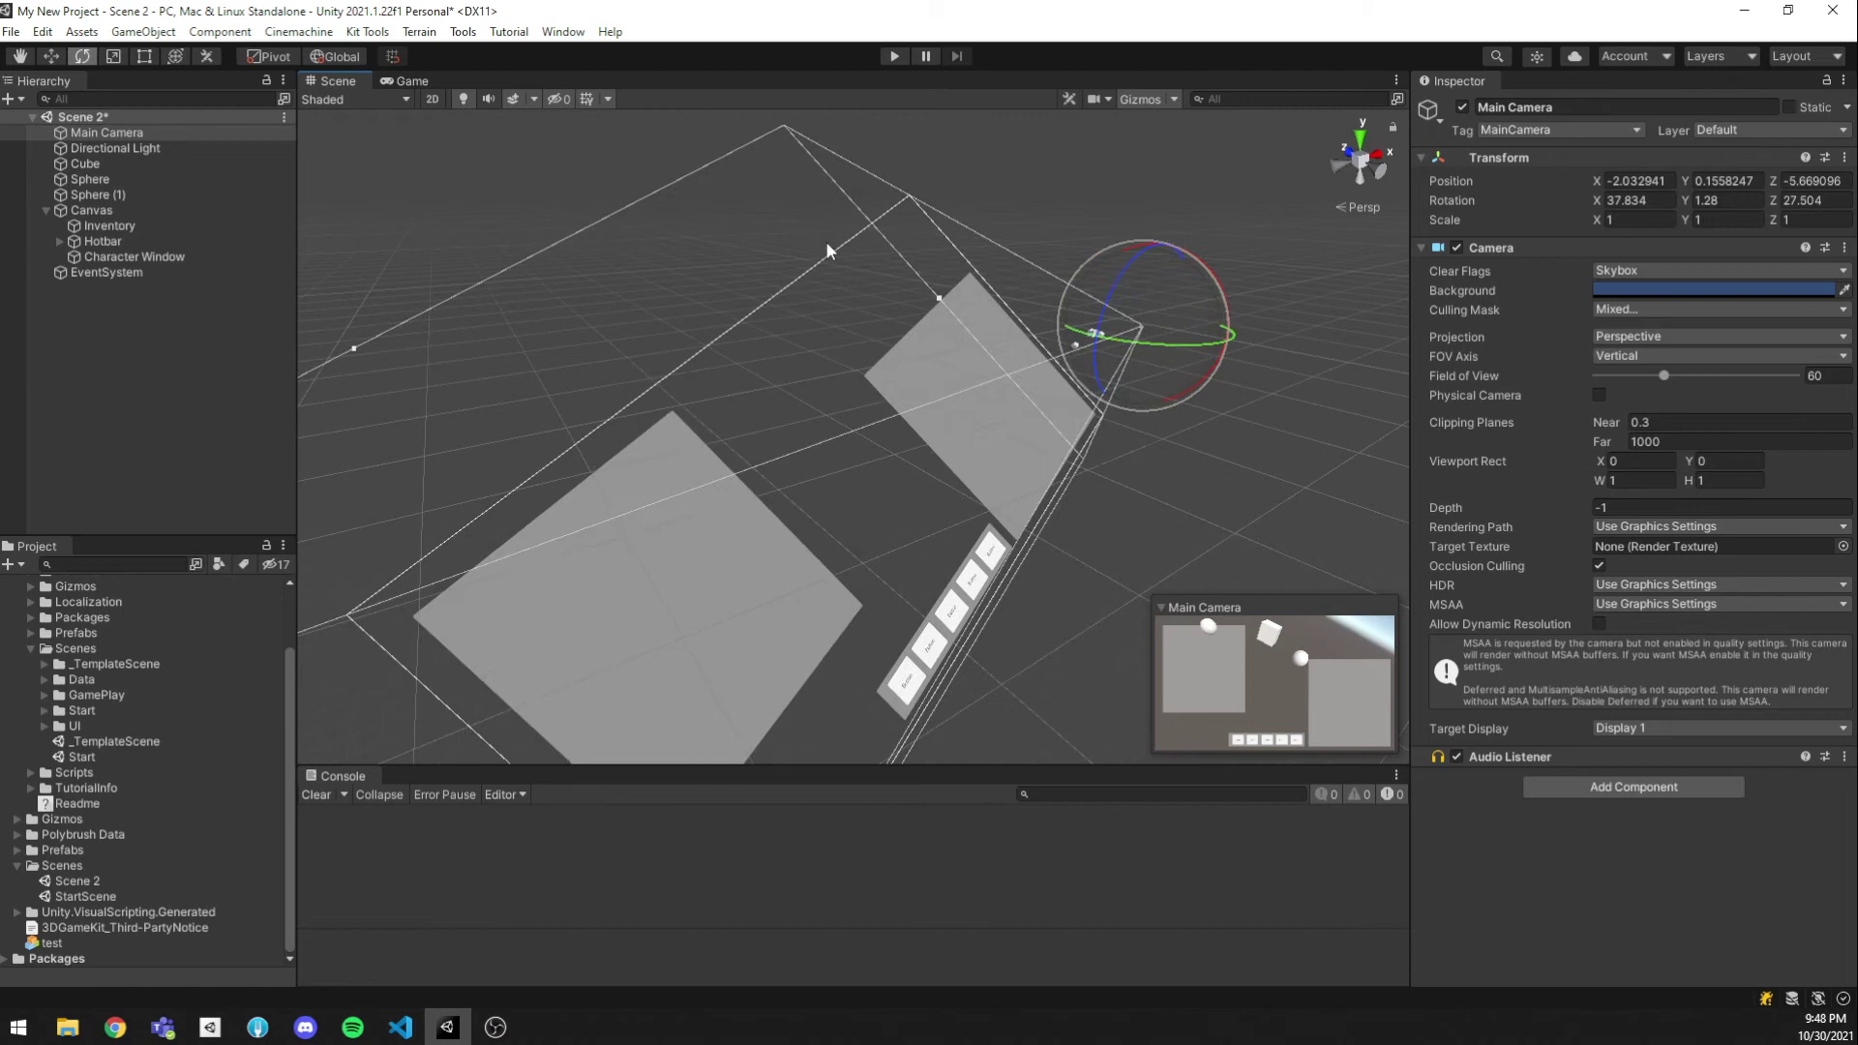
left_click(426, 83)
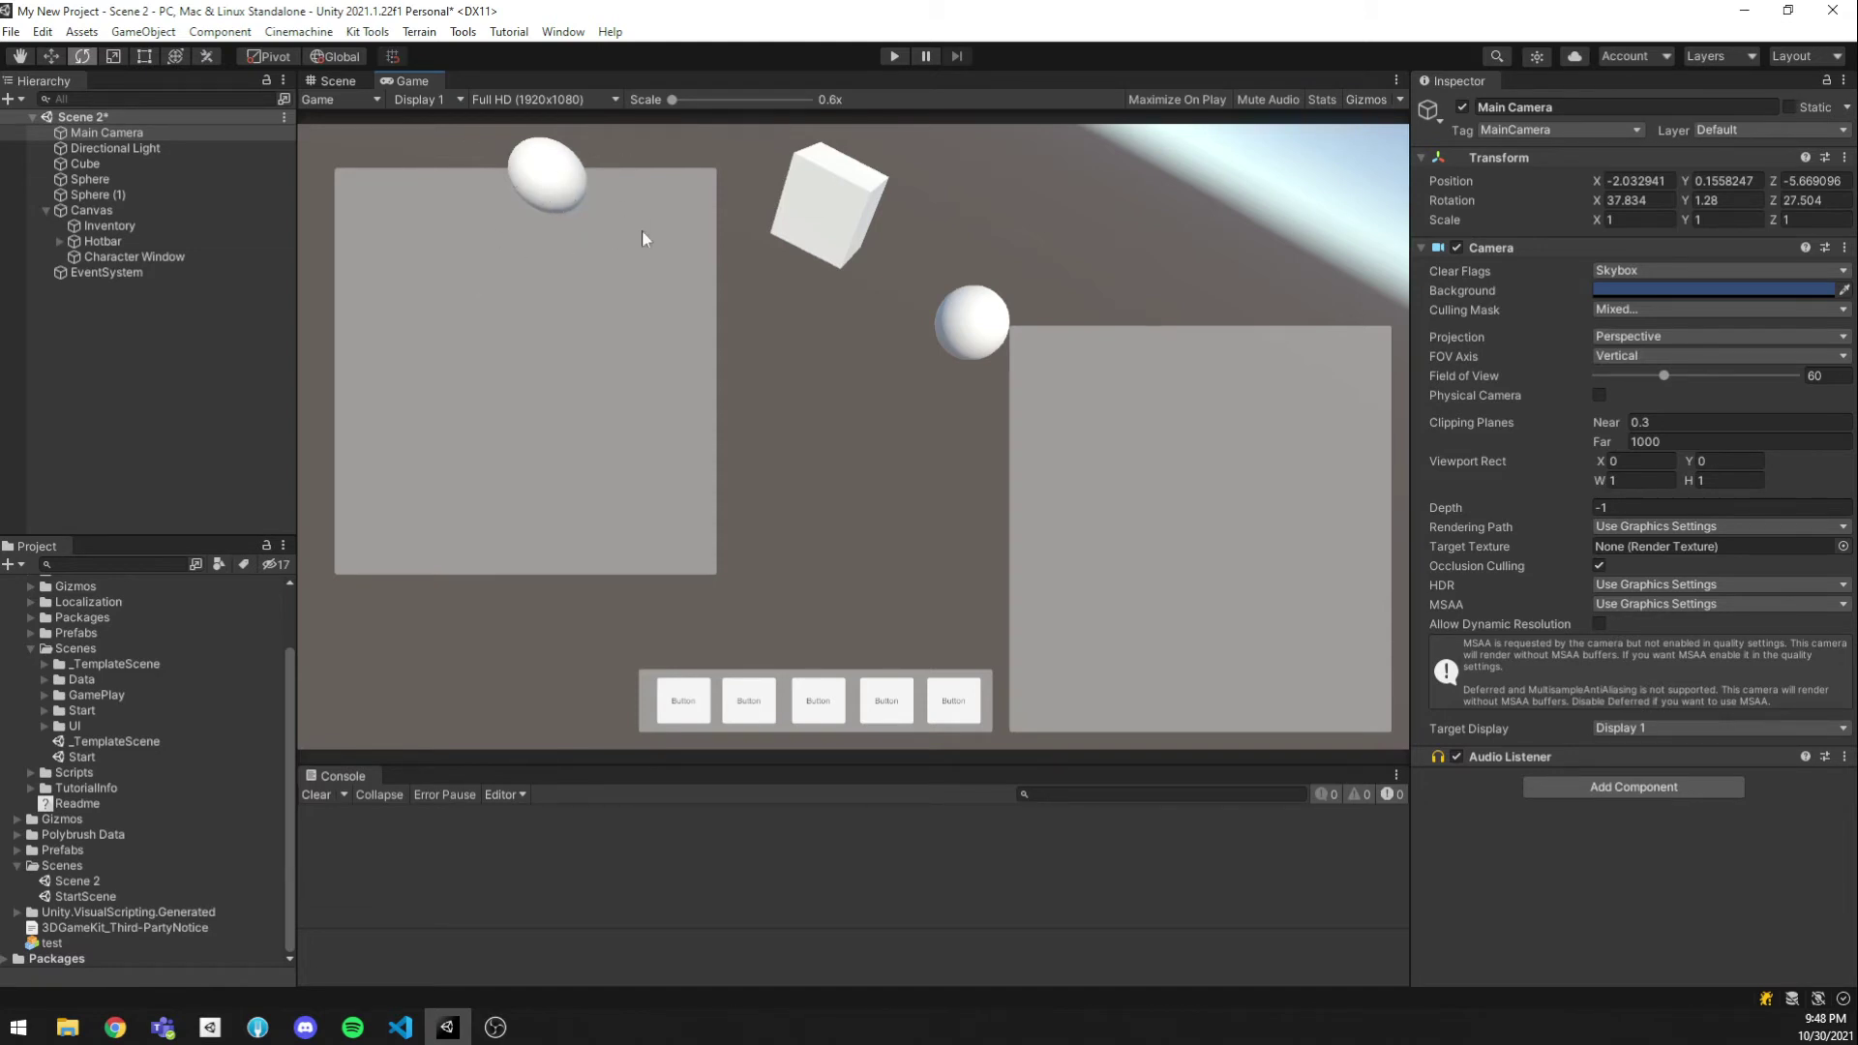
Reduce the Canvas's Plane Distance to 9.3 and frame the Canvas in the Scene view
left_click(338, 80)
right_click_drag(972, 333, 1286, 384)
left_click(141, 211)
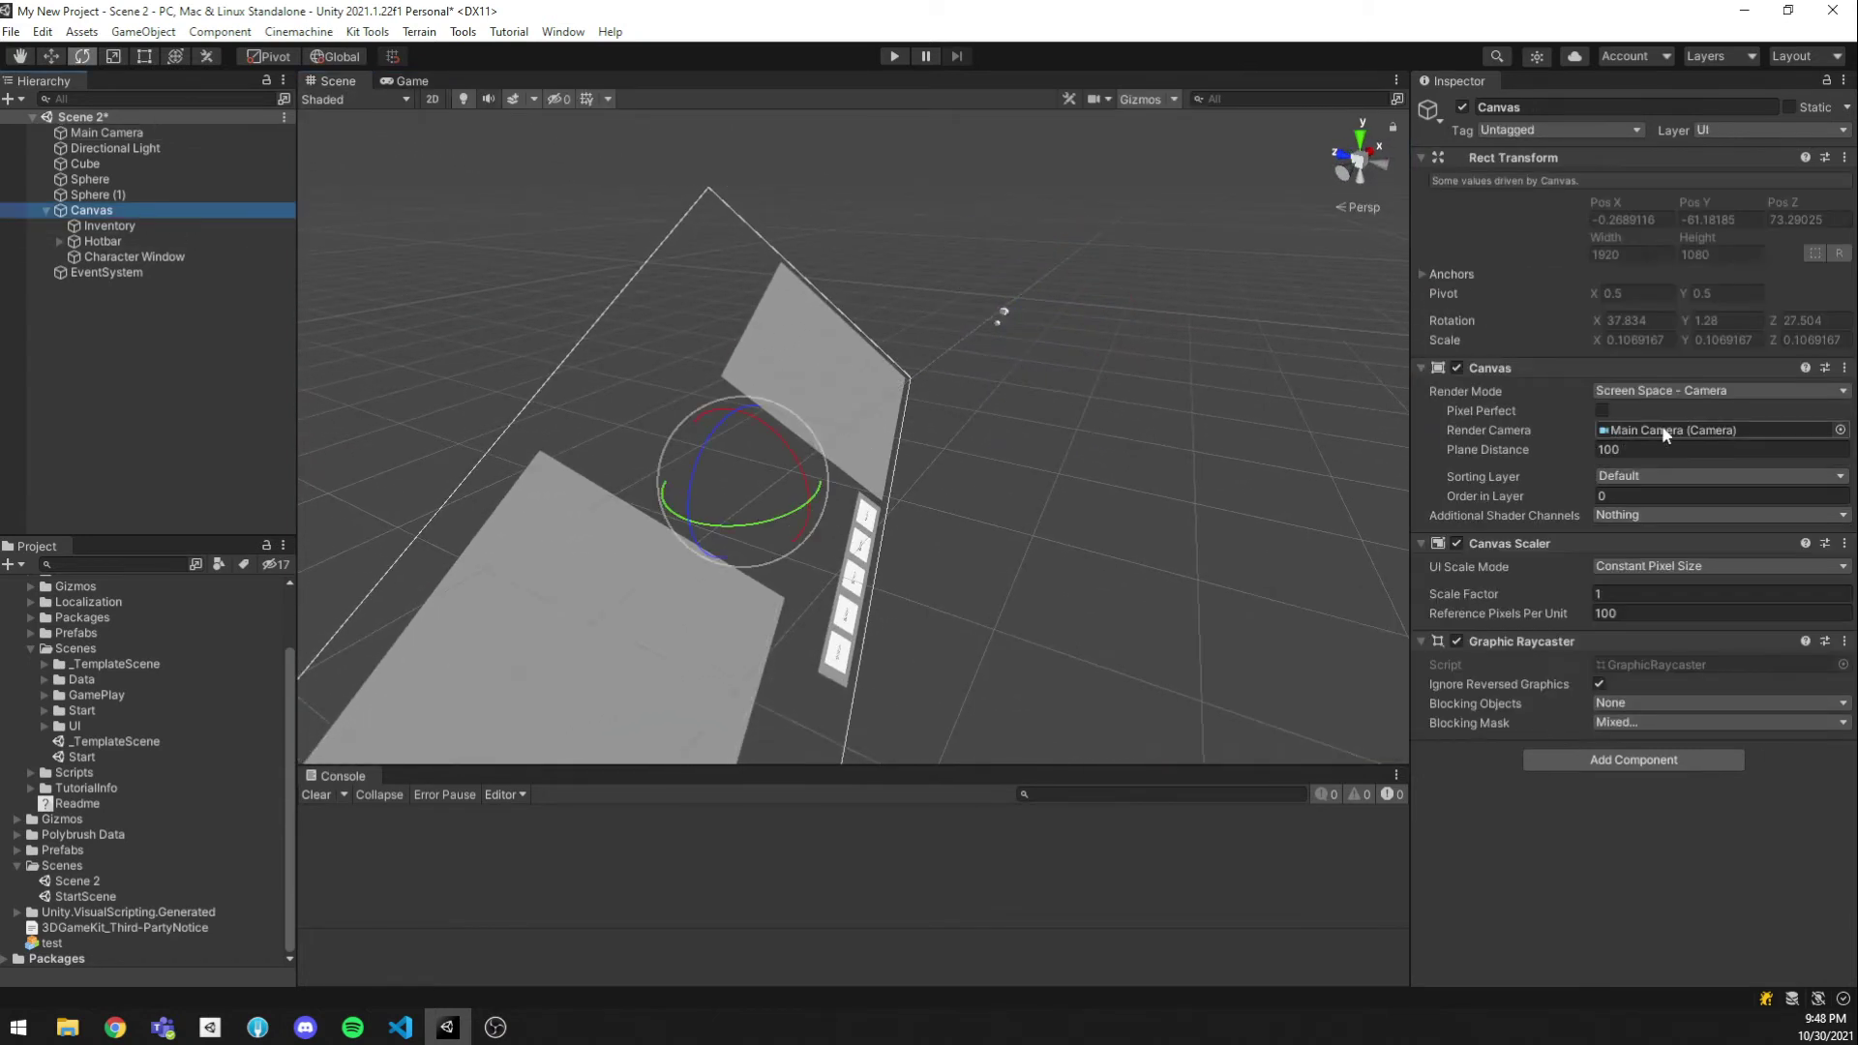
right_click_drag(1006, 405, 1016, 462)
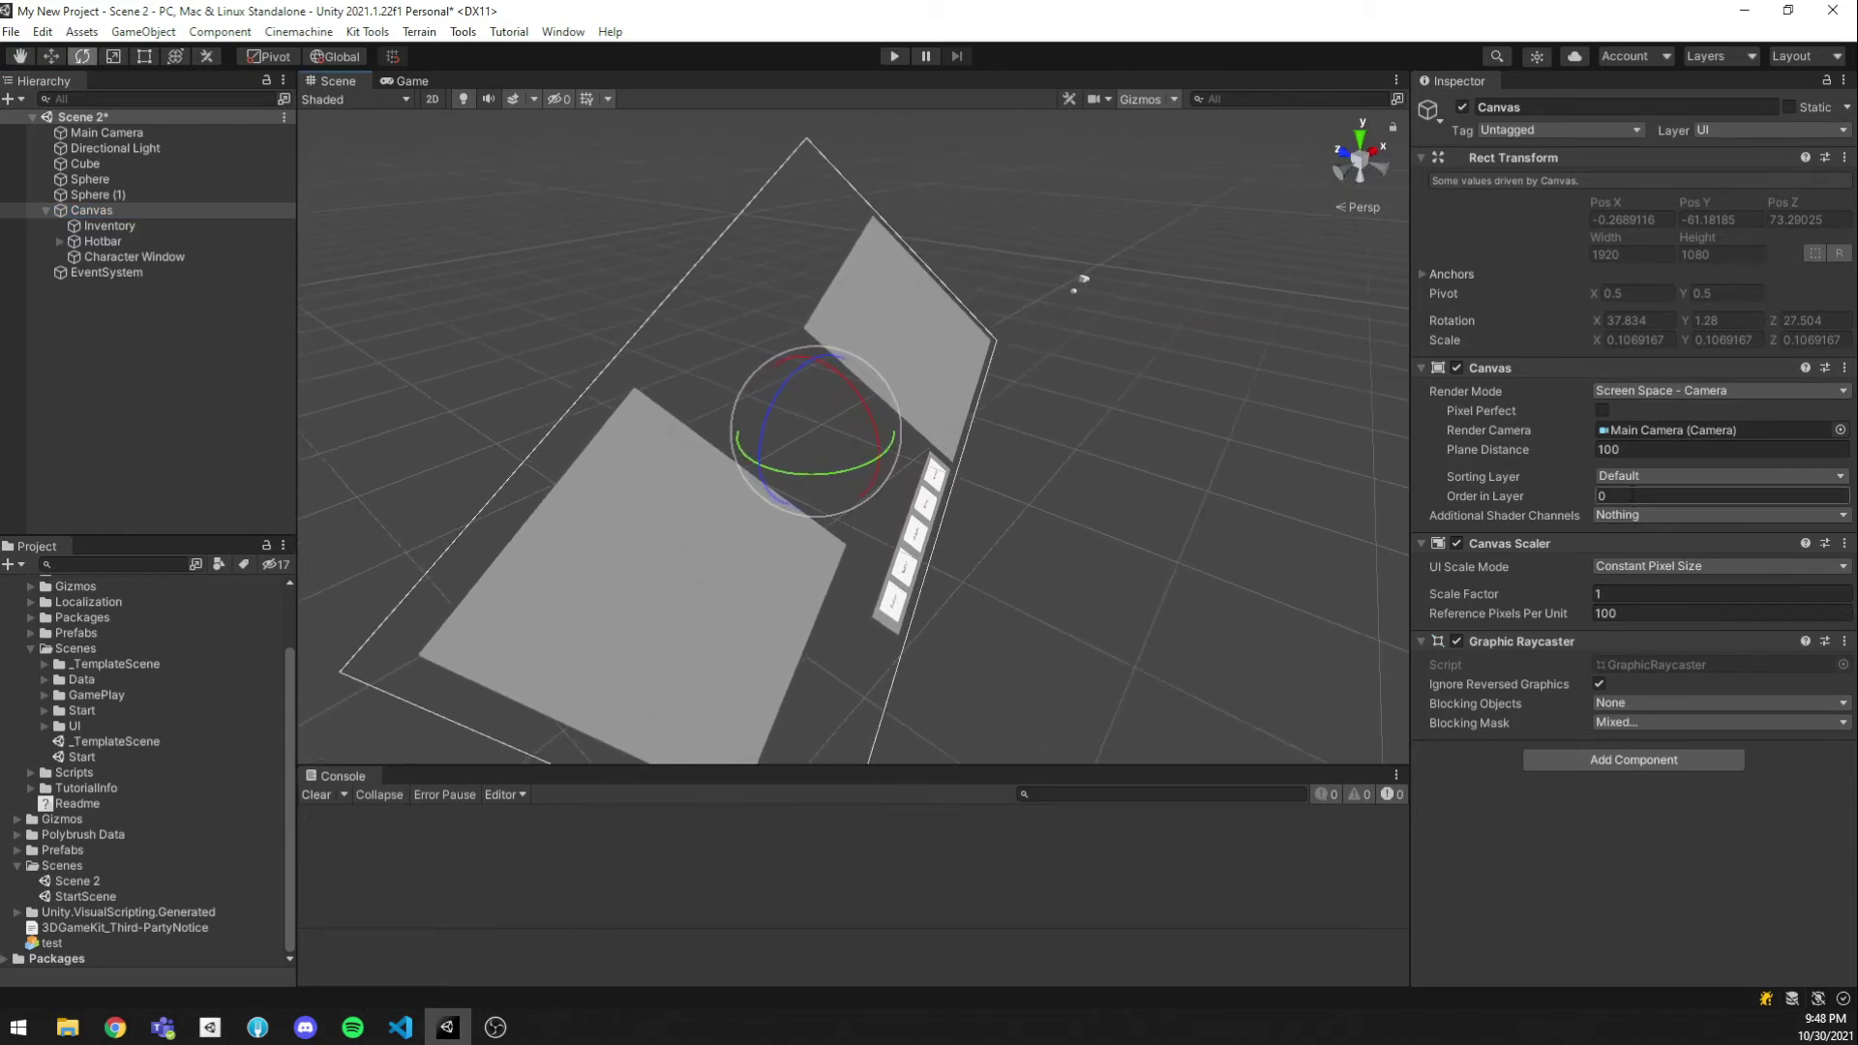
left_click_drag(1494, 449, 1201, 326)
key("f")
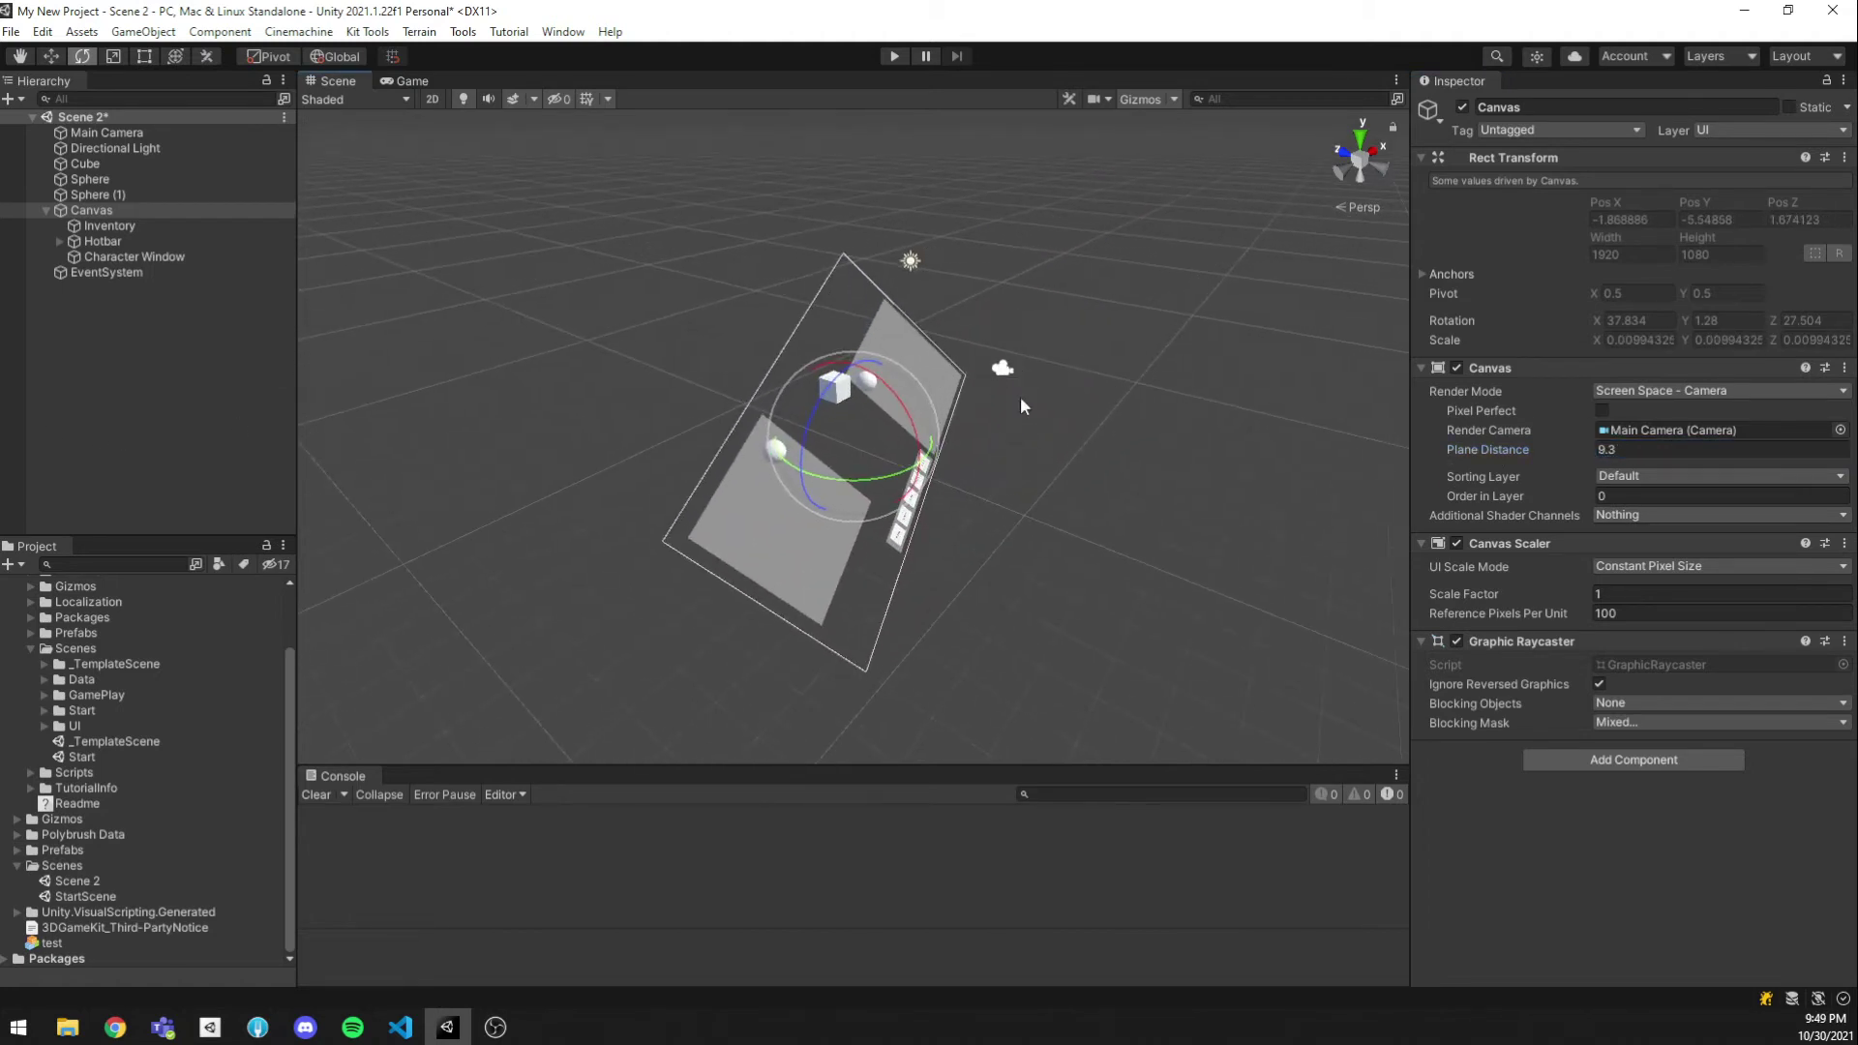
Reduce the Canvas's Plane Distance to 1.2, then raise it to 7.84 while comparing the overlap in the Game view
left_click_drag(1506, 449, 1473, 450)
left_click(413, 82)
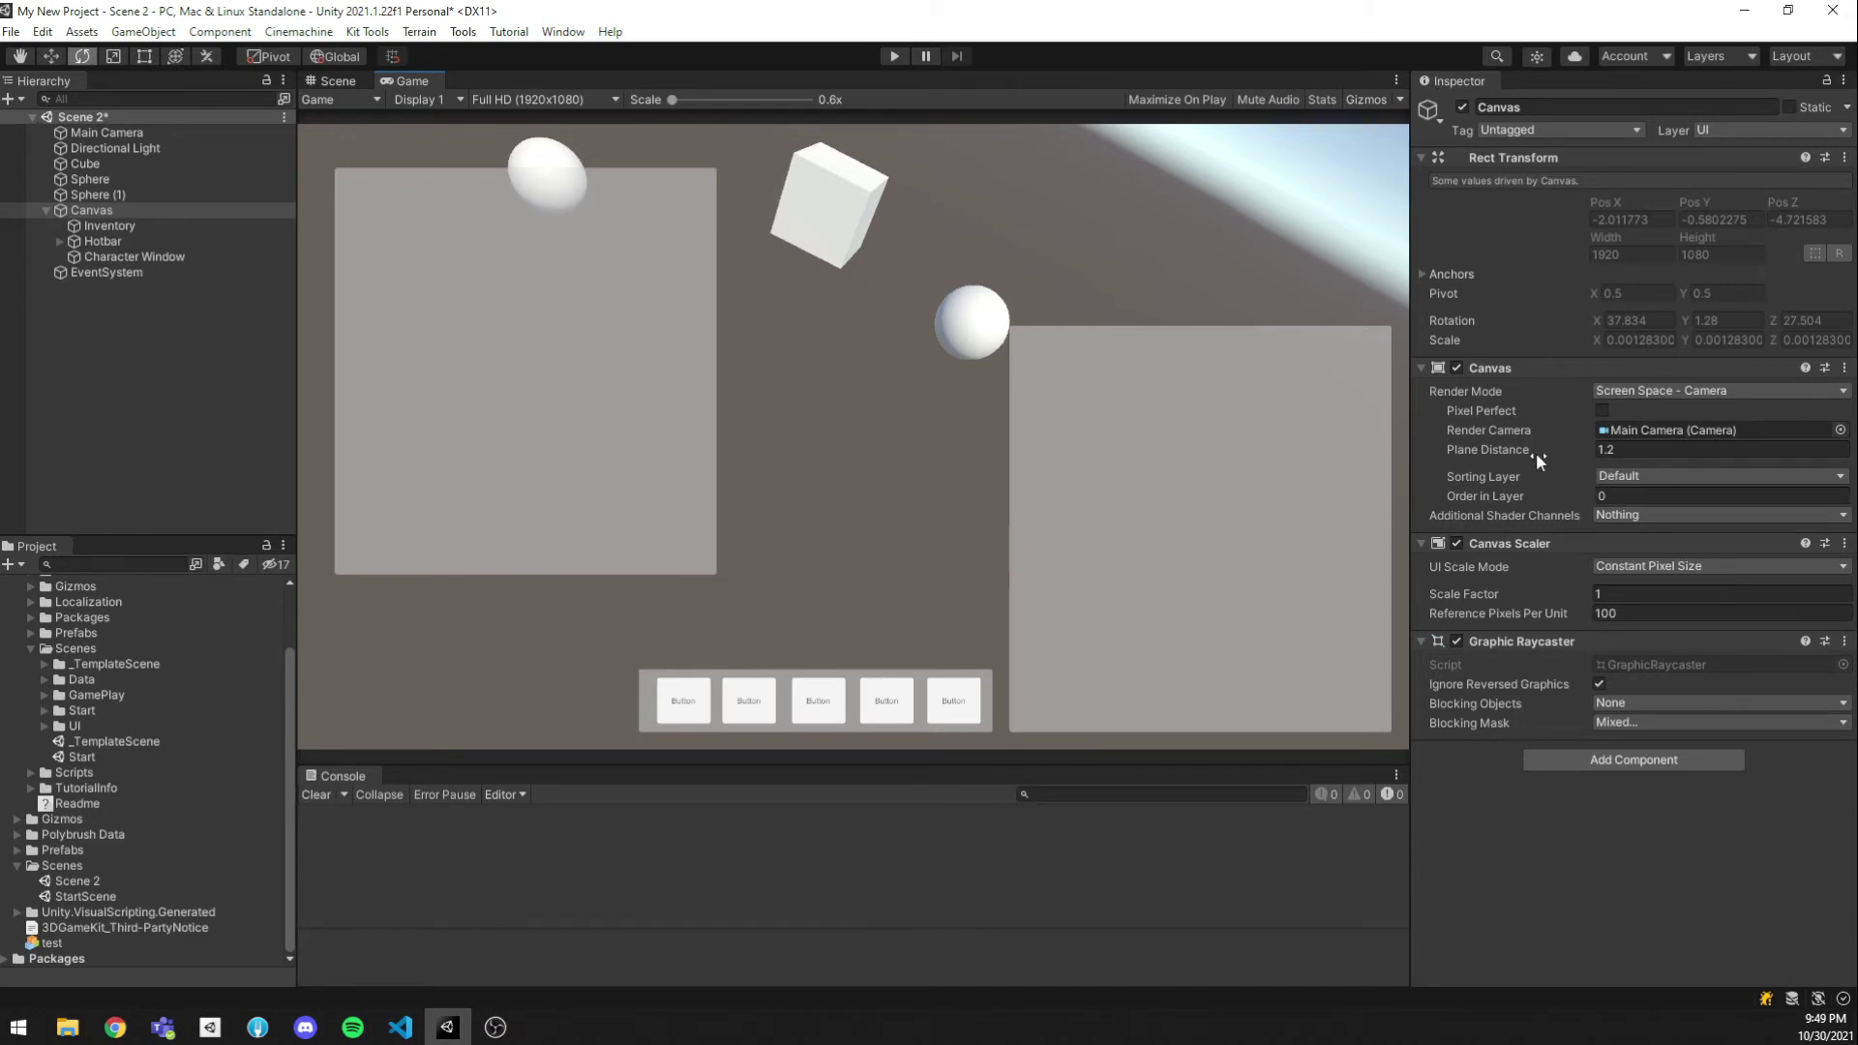
left_click_drag(1536, 451, 1604, 449)
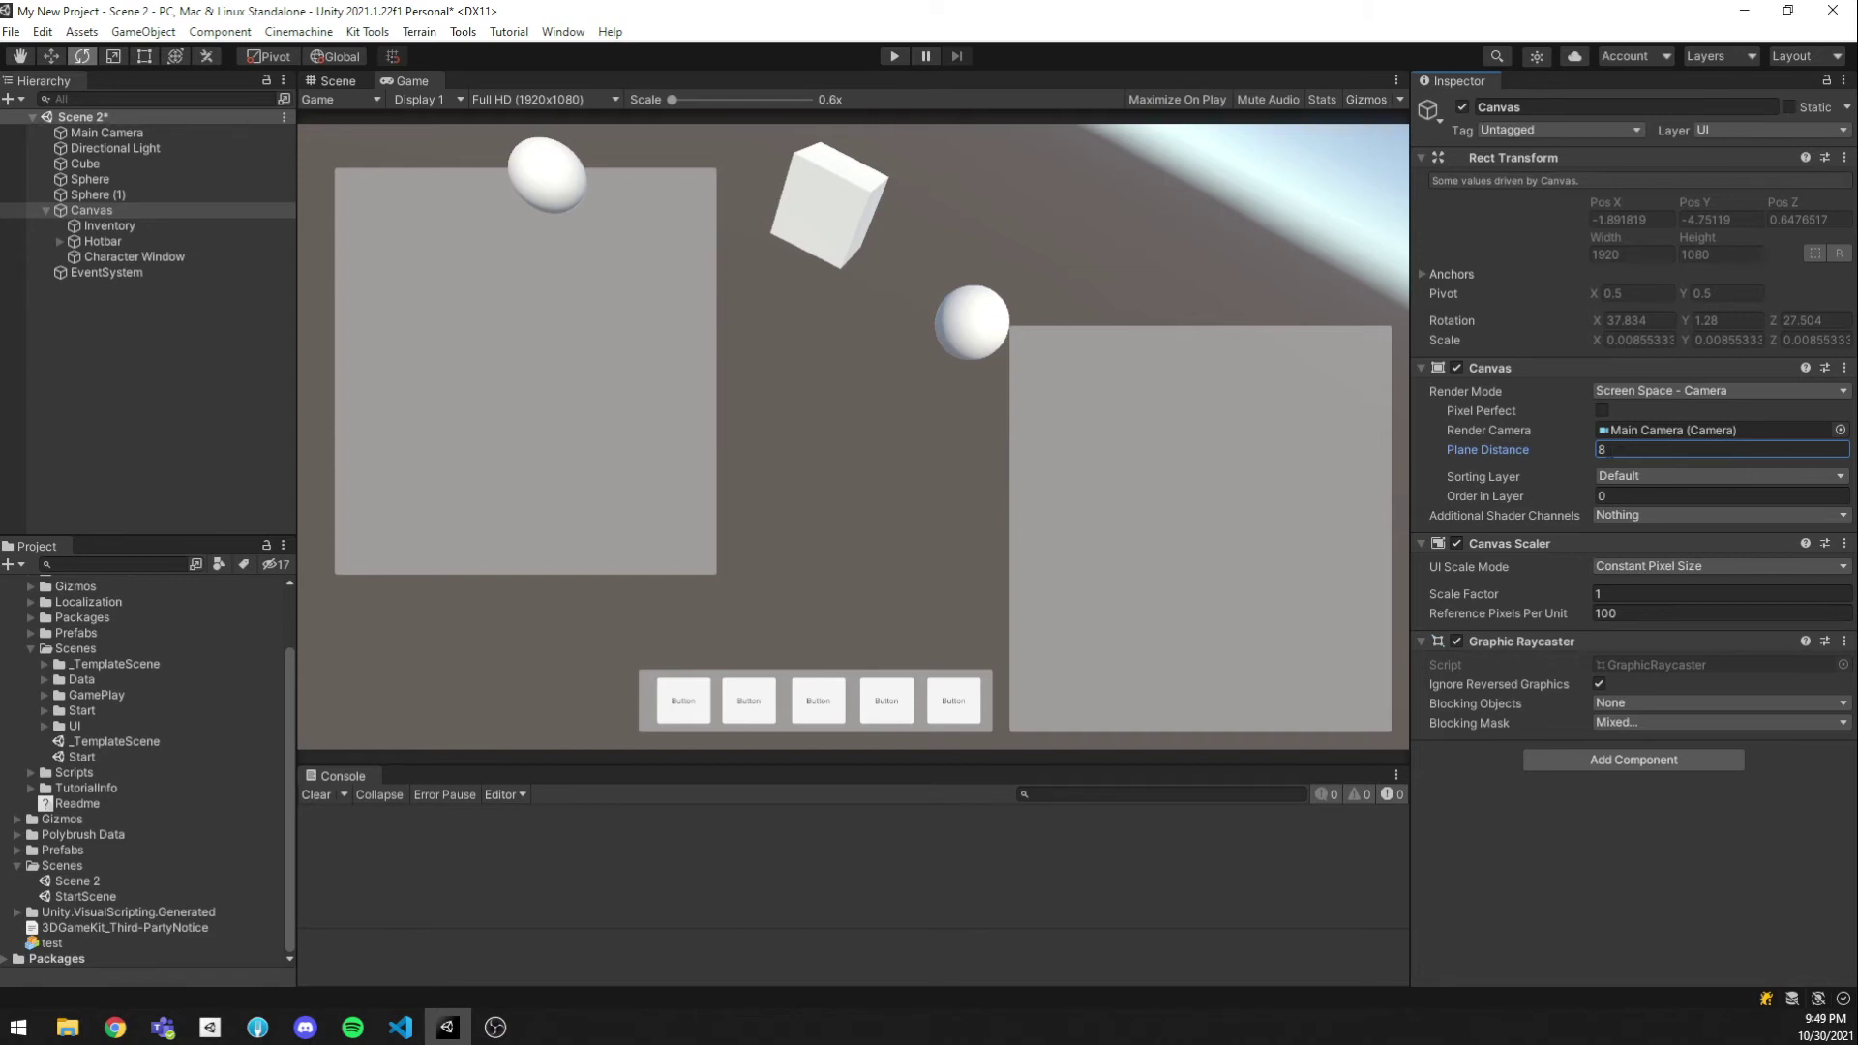
mouse_move(1498, 446)
left_mouse_down()
mouse_move(1449, 451)
mouse_move(1492, 449)
left_mouse_up()
left_click(1641, 391)
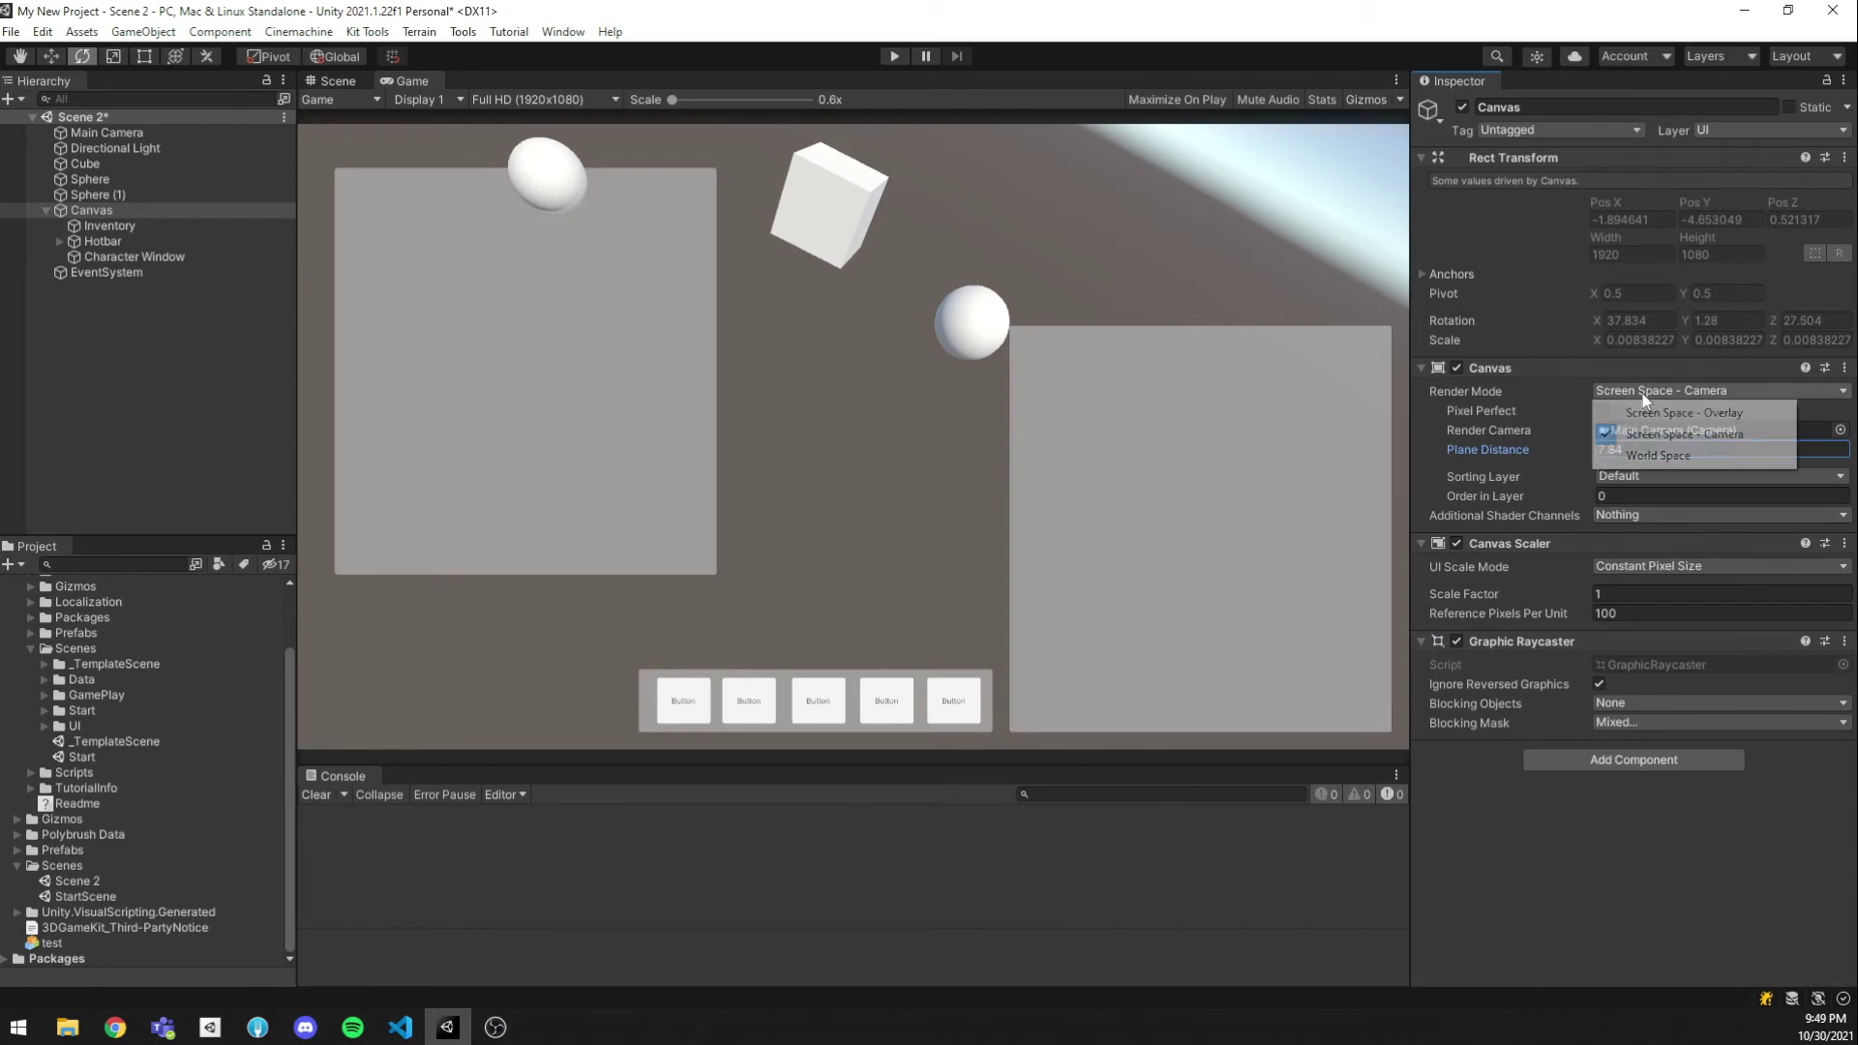
left_click(103, 389)
Align the Main Camera with an upright scene view that shows the cube and both spheres
left_click(106, 132)
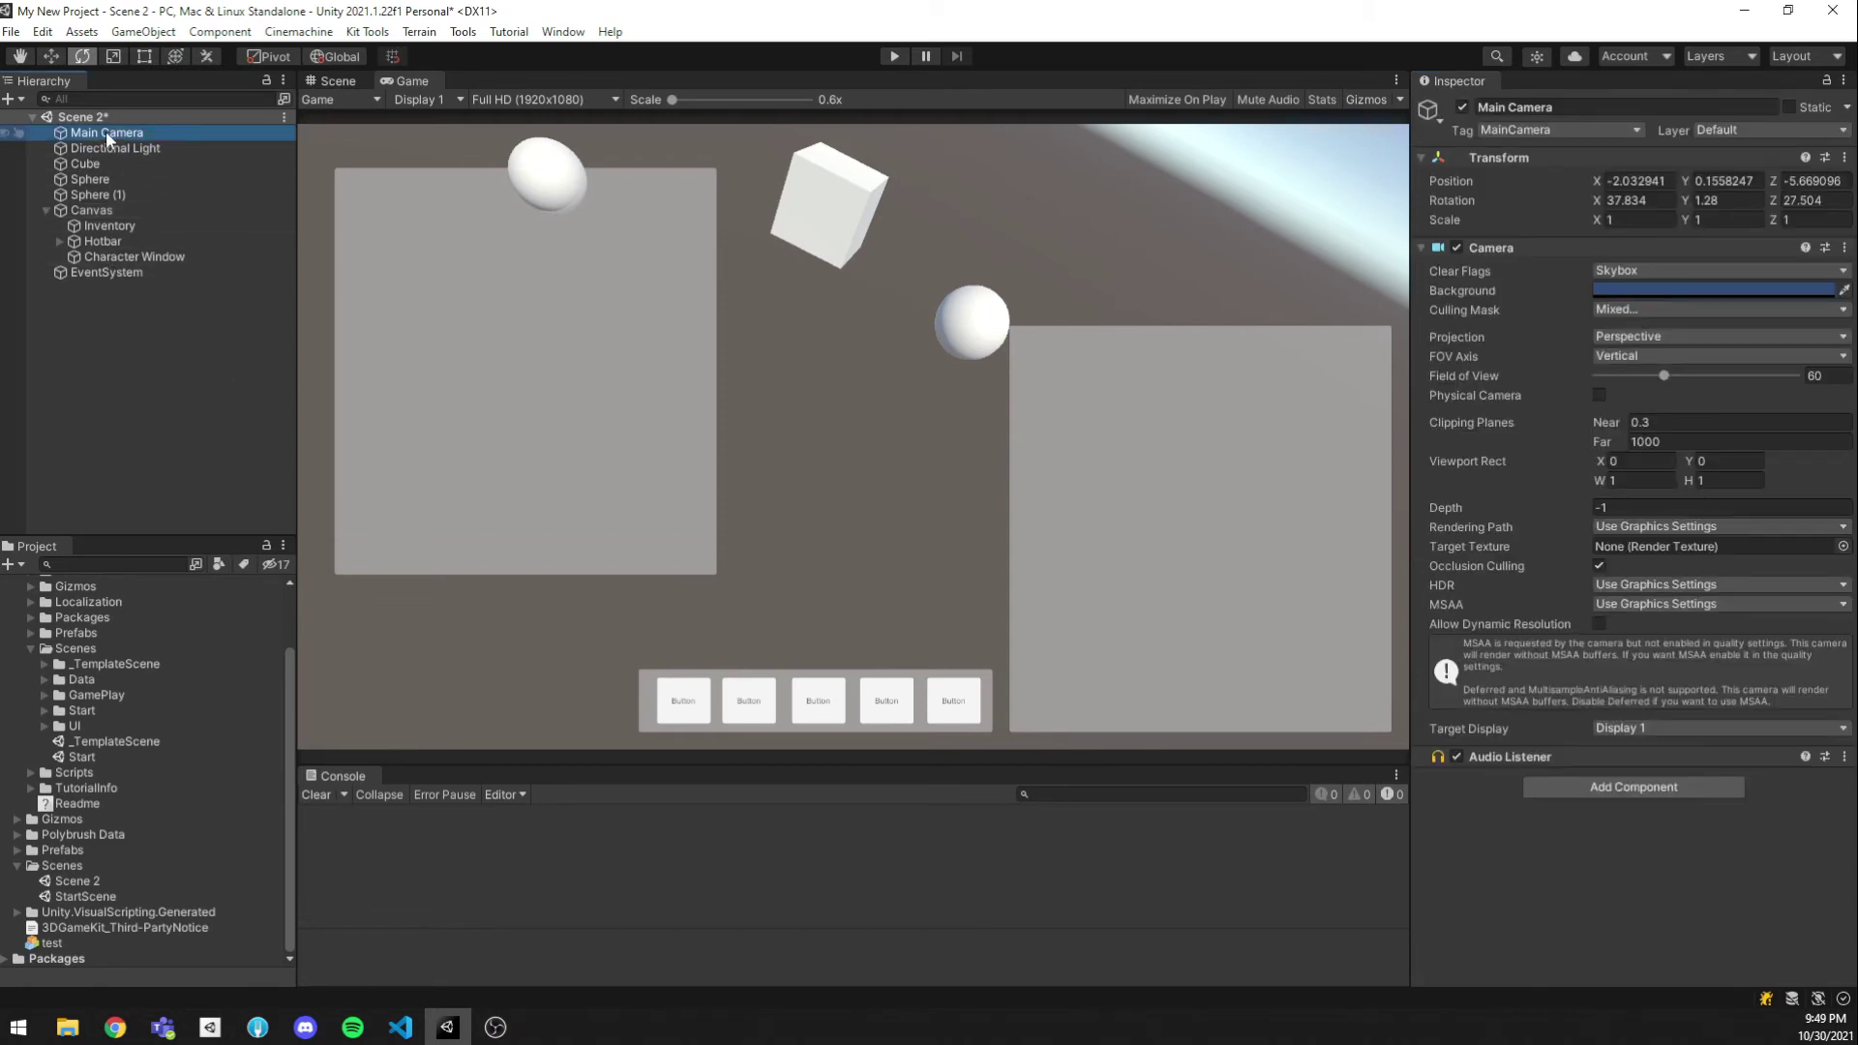
left_click(335, 81)
right_click_drag(816, 310, 740, 339)
left_click(106, 133)
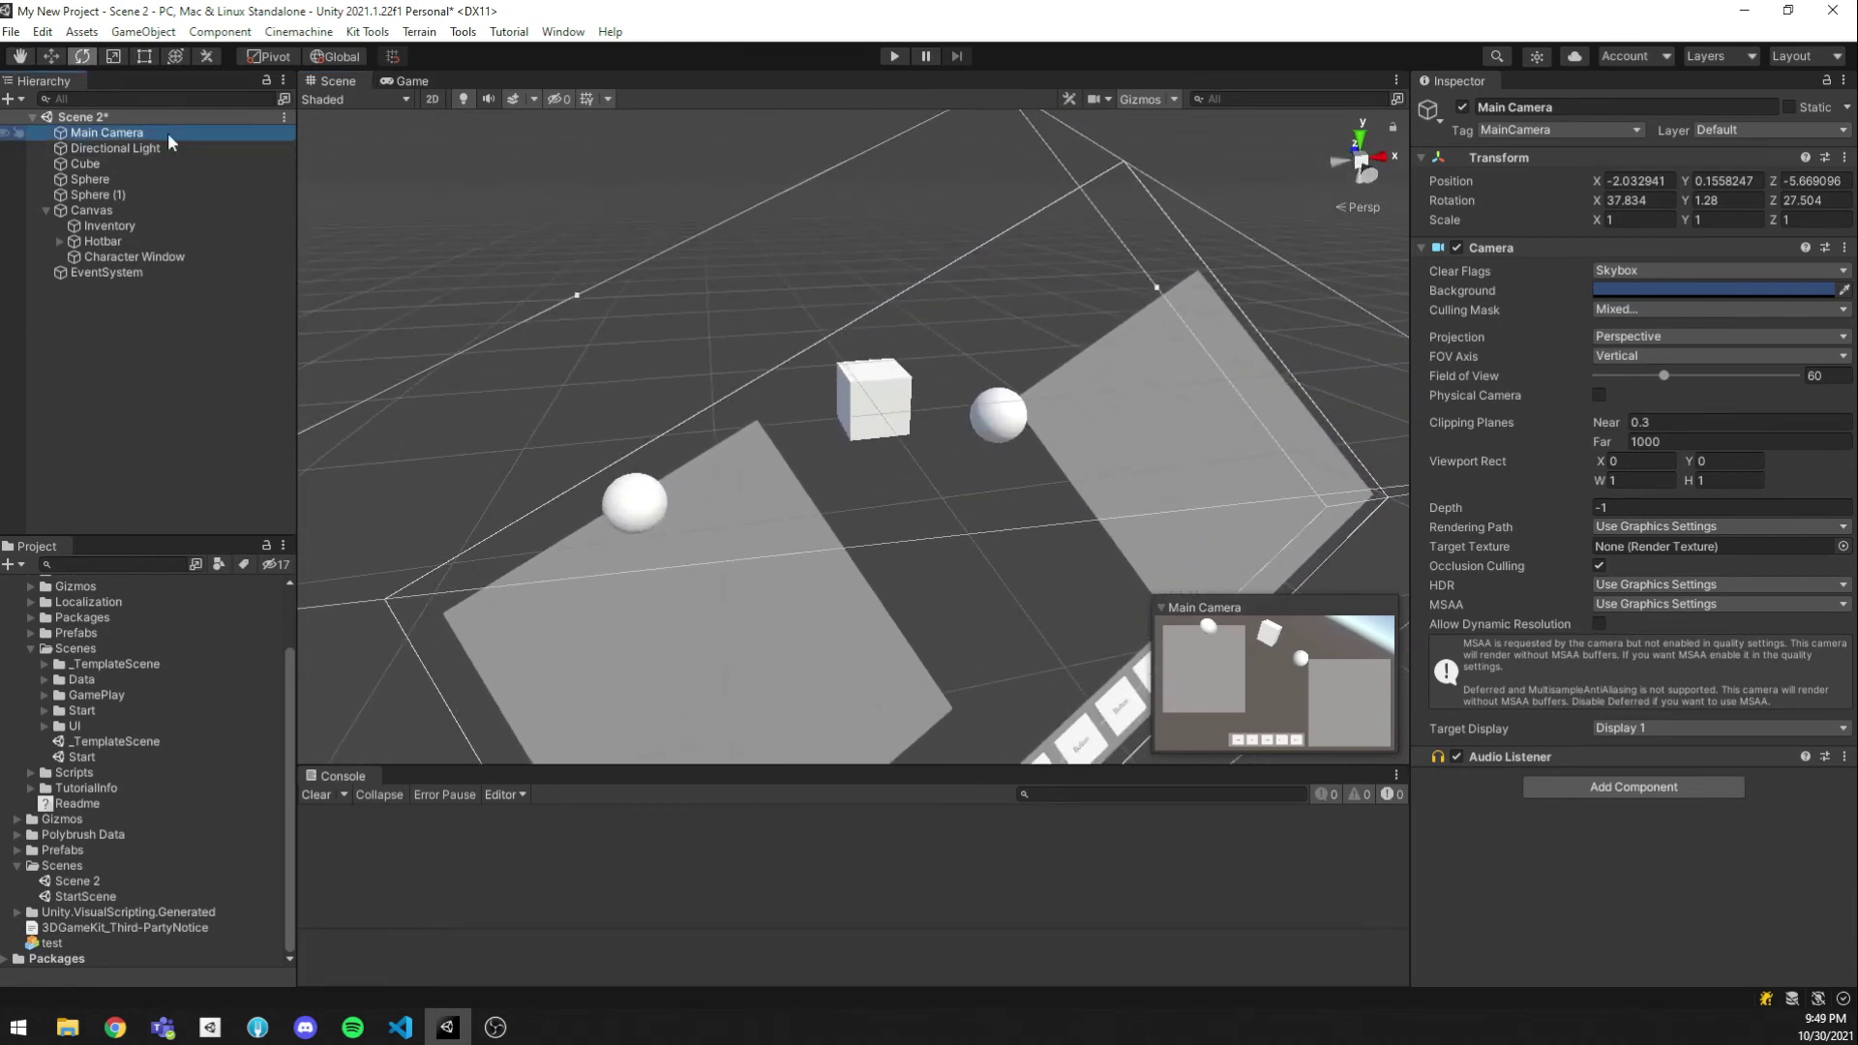
left_click(144, 31)
left_click(187, 498)
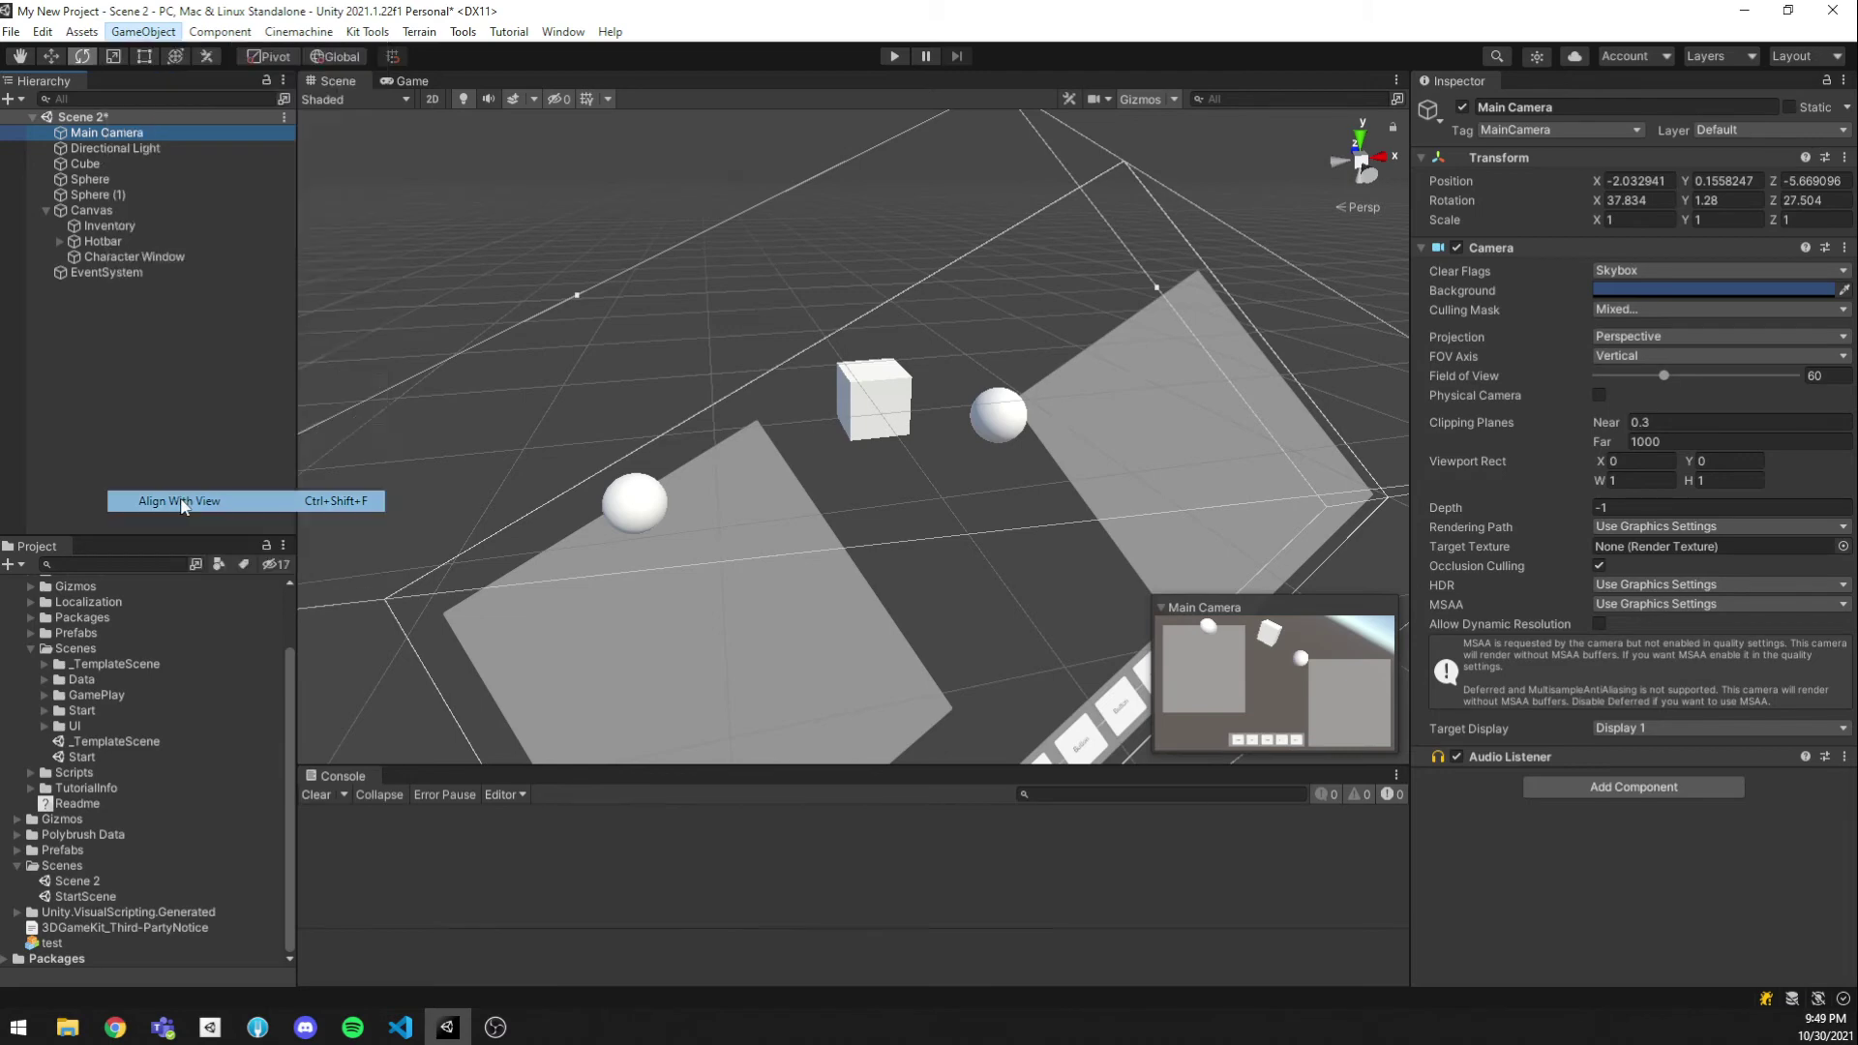
Set the Canvas's Render Mode to World Space
left_click_drag(677, 455, 765, 462, "alt")
scroll(765, 463, "down", 3)
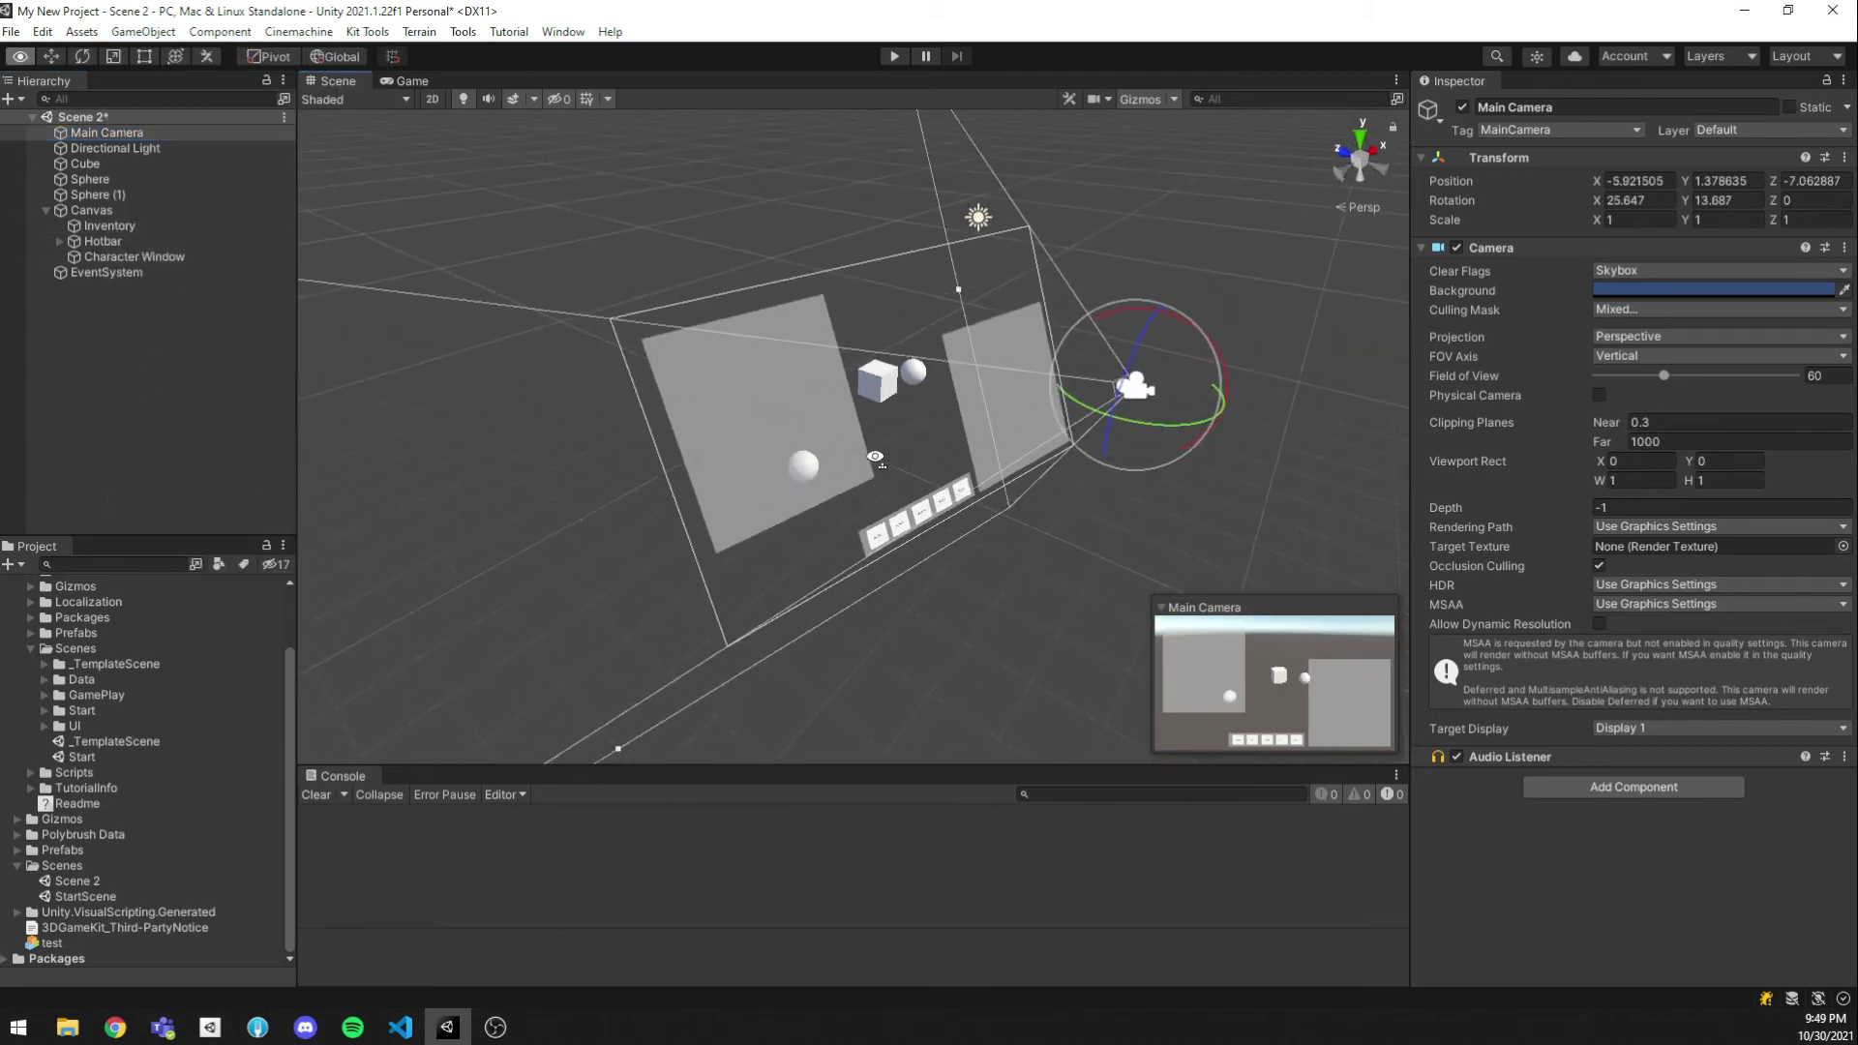
left_click(117, 211)
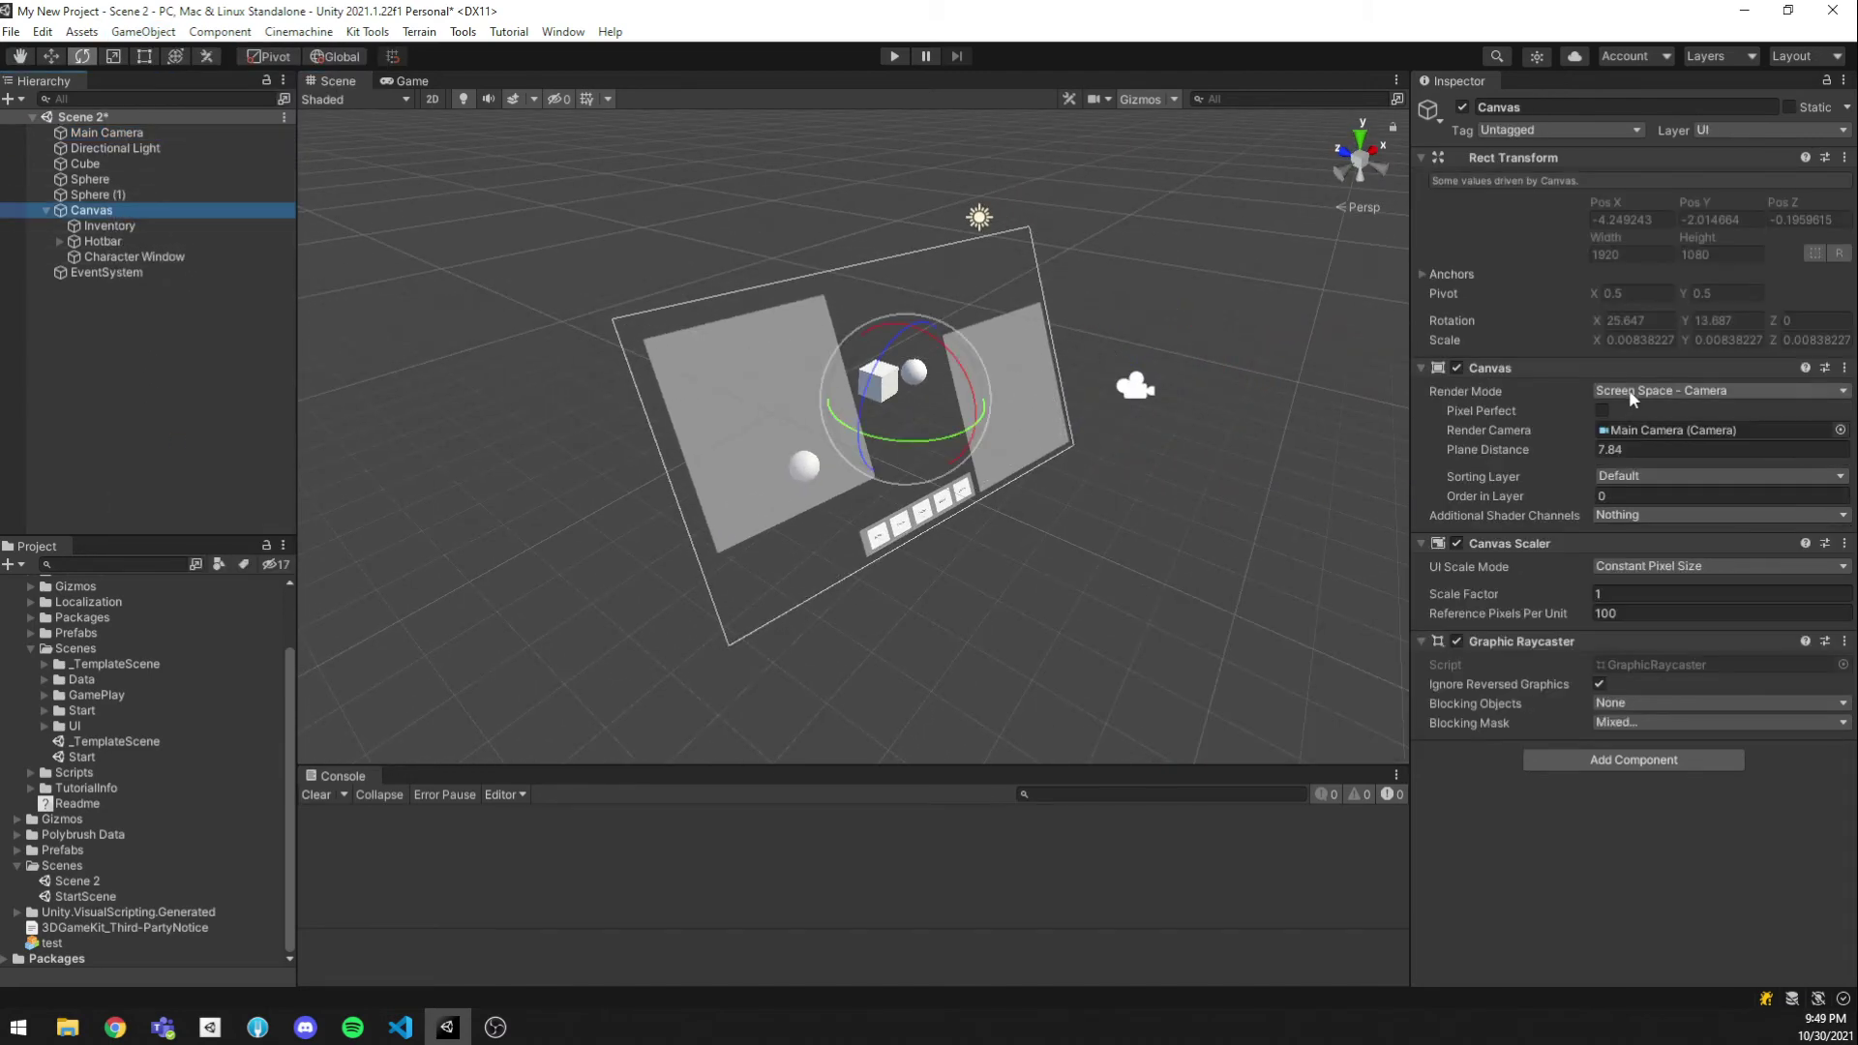
left_click(1636, 392)
left_click(1649, 457)
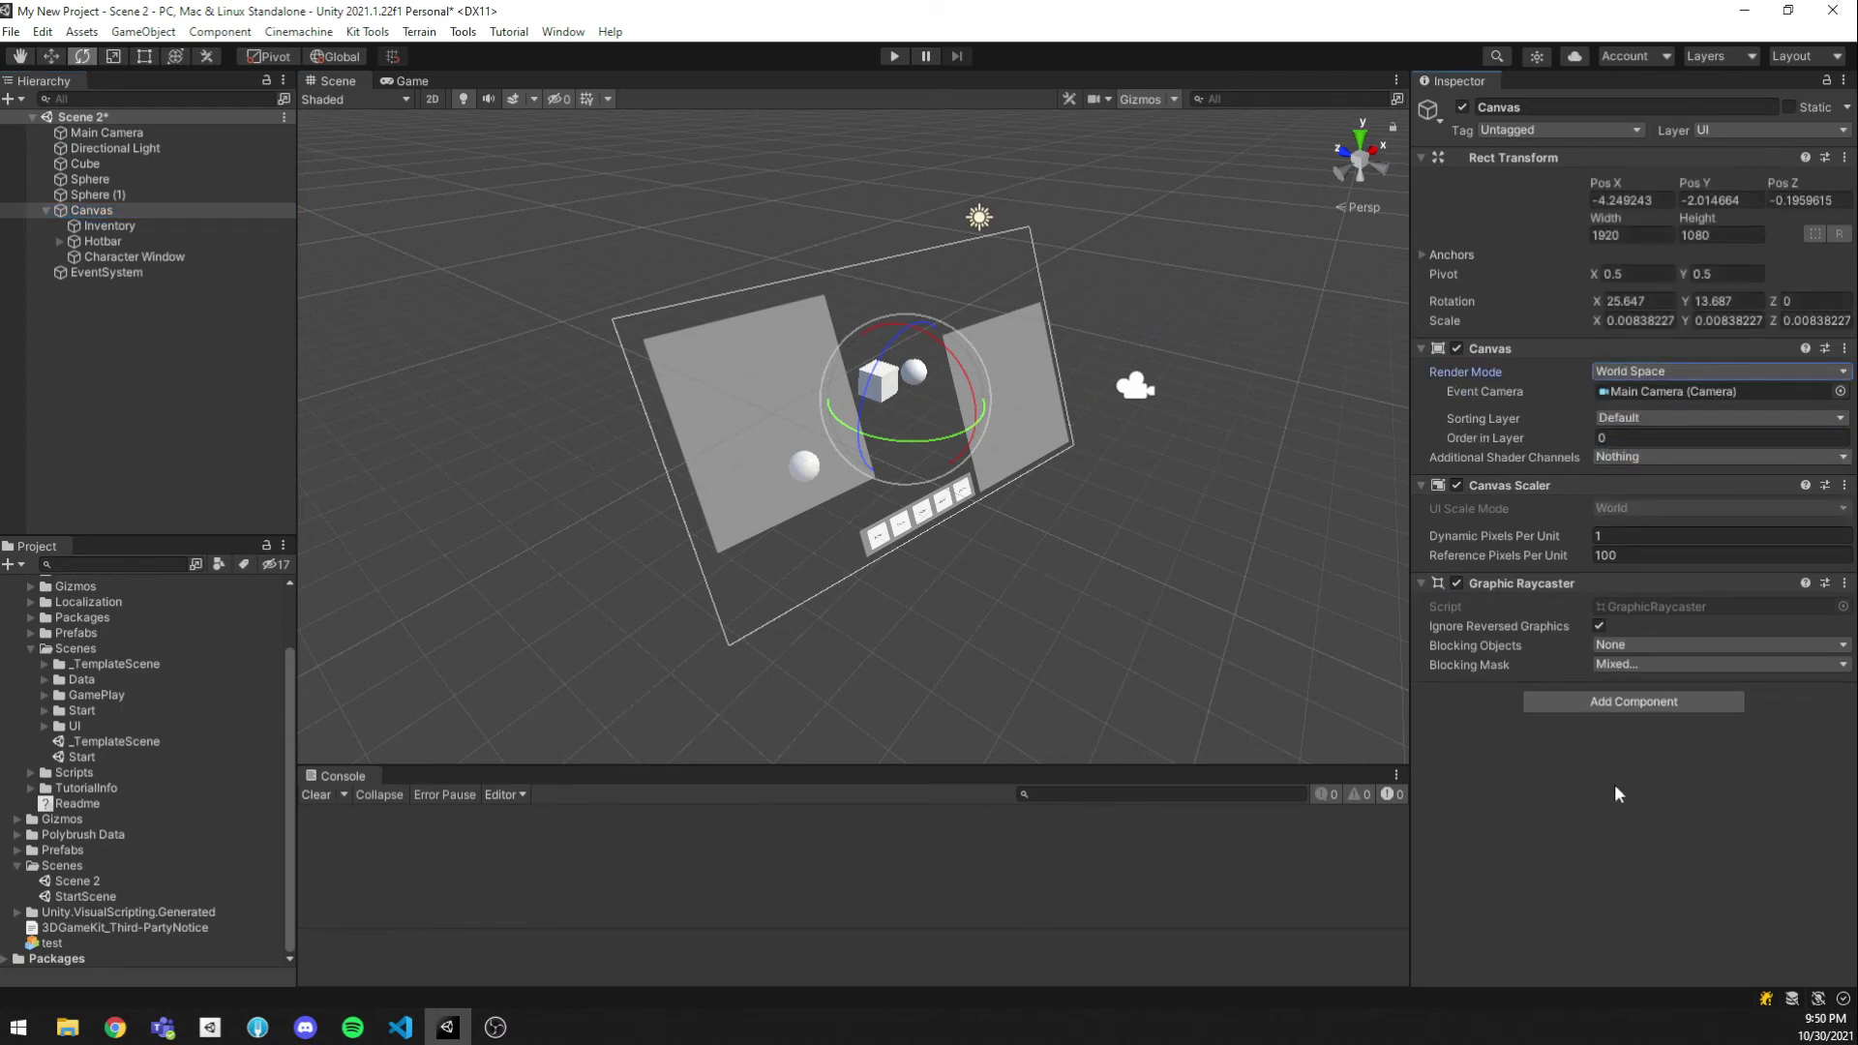
Inspect the world-space Canvas and the Main Camera's frustum in the Scene view, and compare them with the Game view
left_click_drag(1162, 484, 1055, 450, "alt")
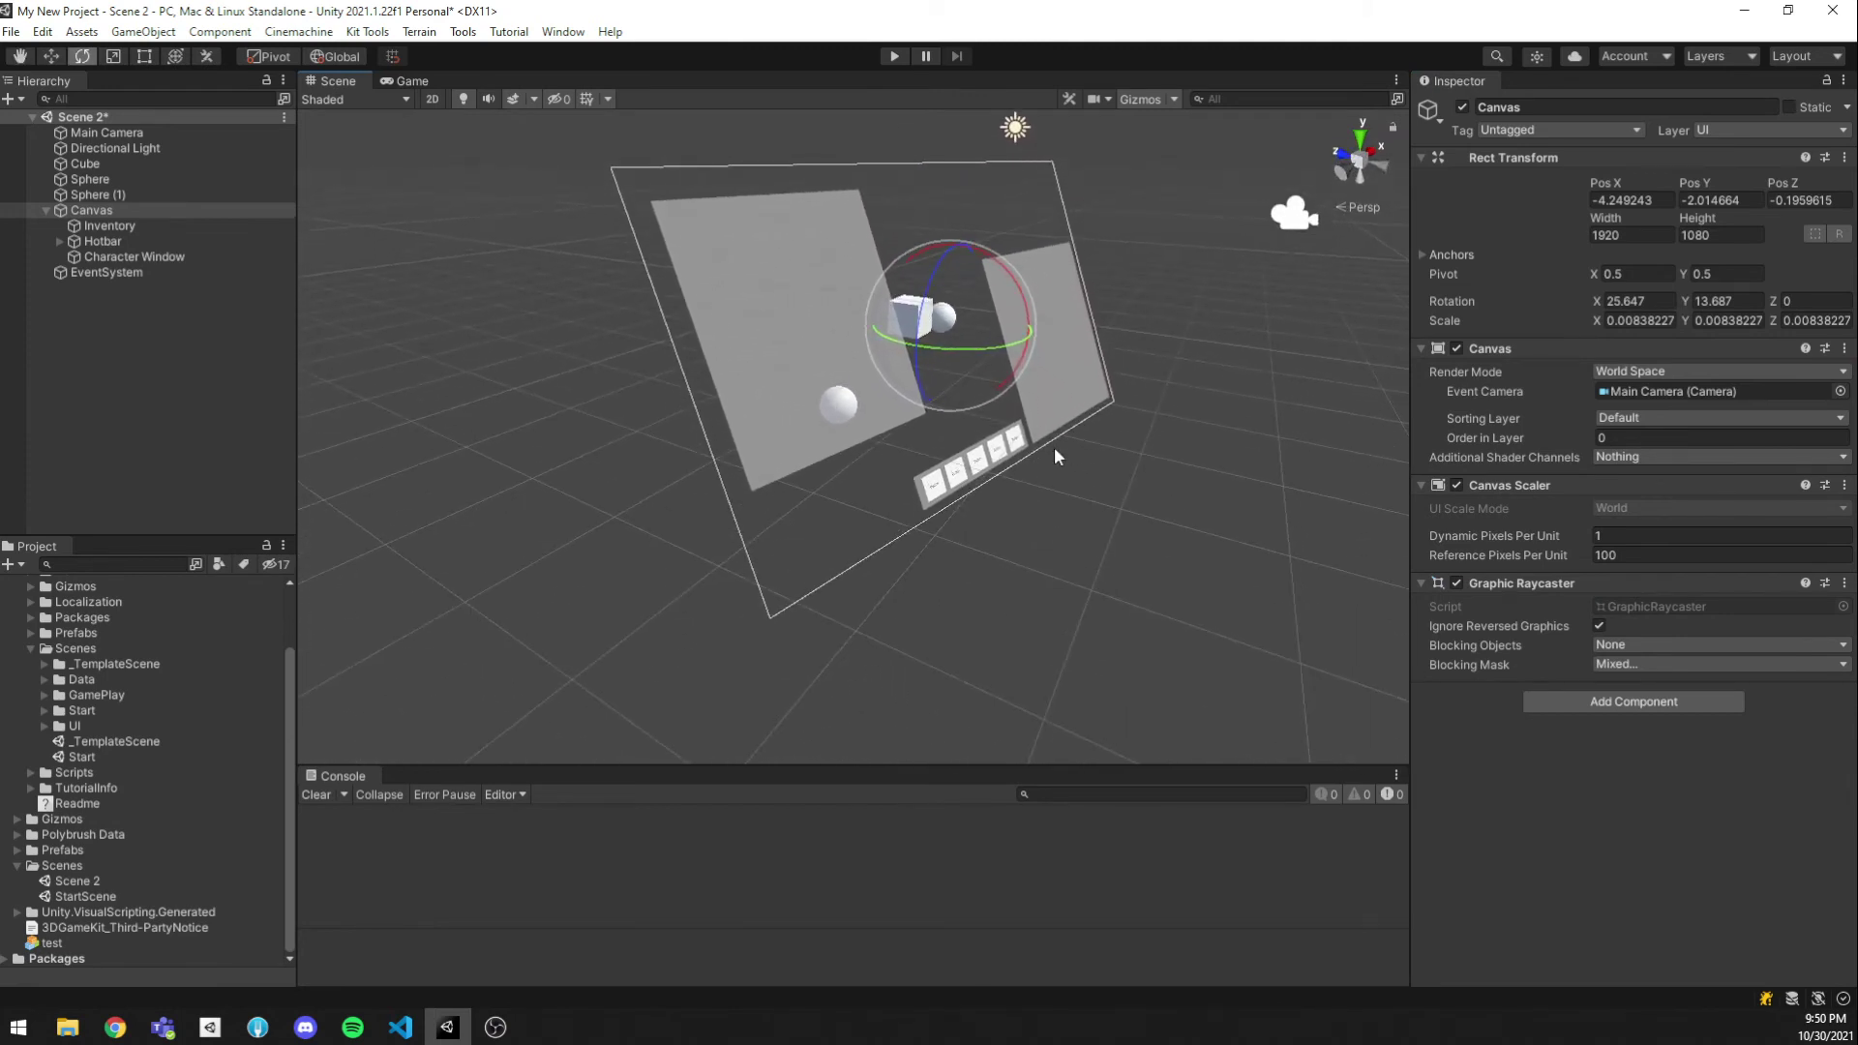
left_click(1062, 404)
left_click(124, 212)
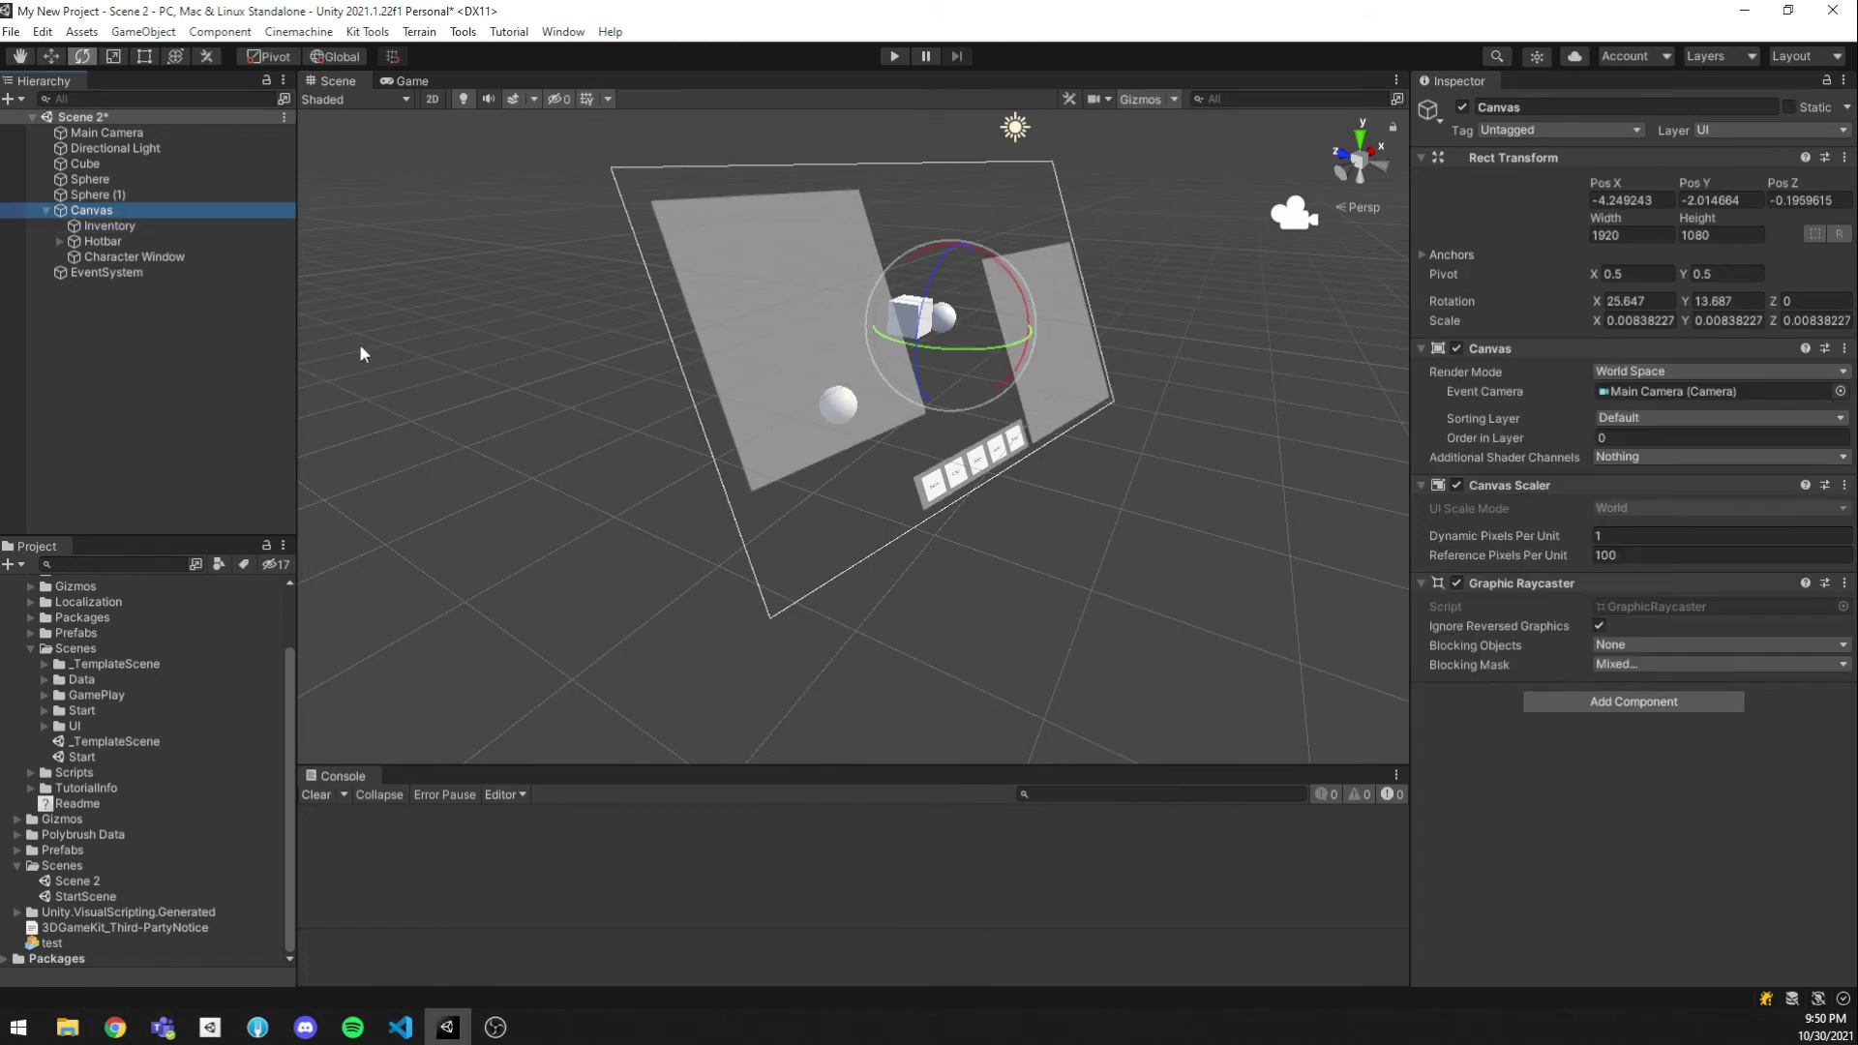
mouse_move(1050, 382)
right_mouse_down()
mouse_move(1049, 355)
mouse_move(1049, 375)
right_mouse_up()
key("w")
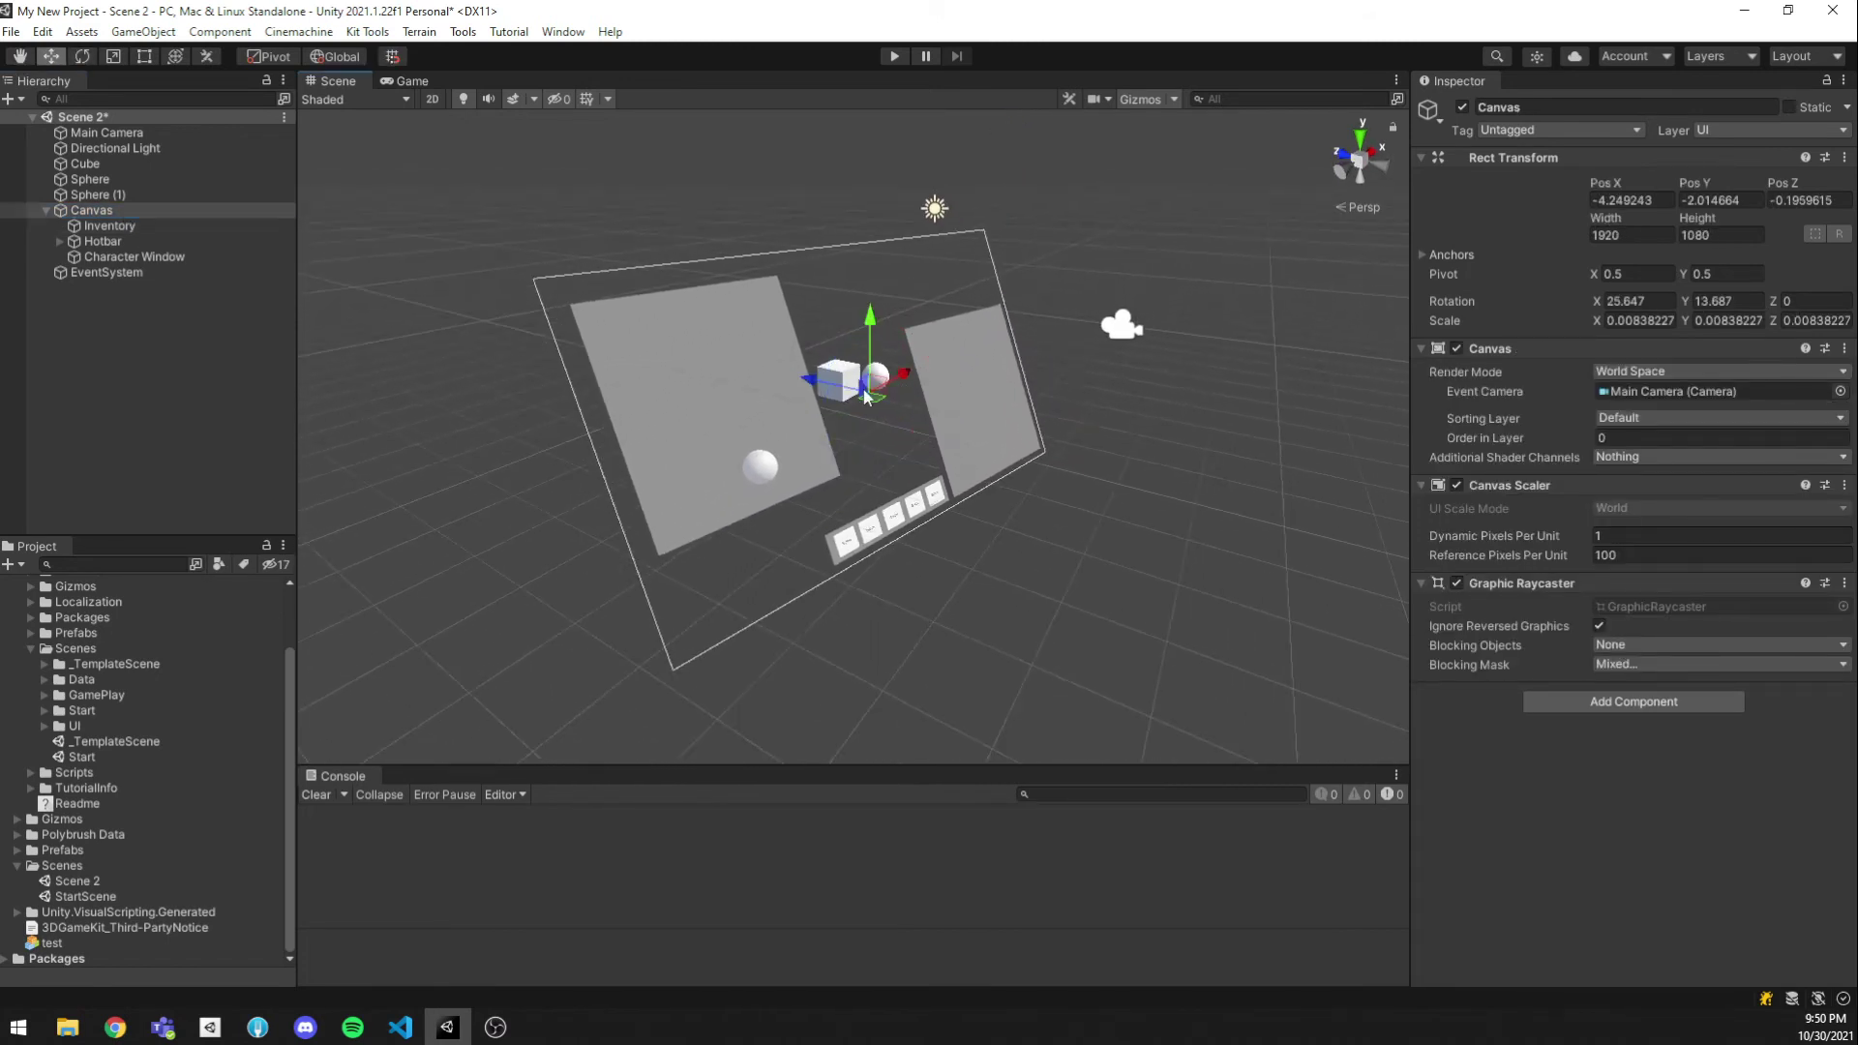
left_click(1121, 329)
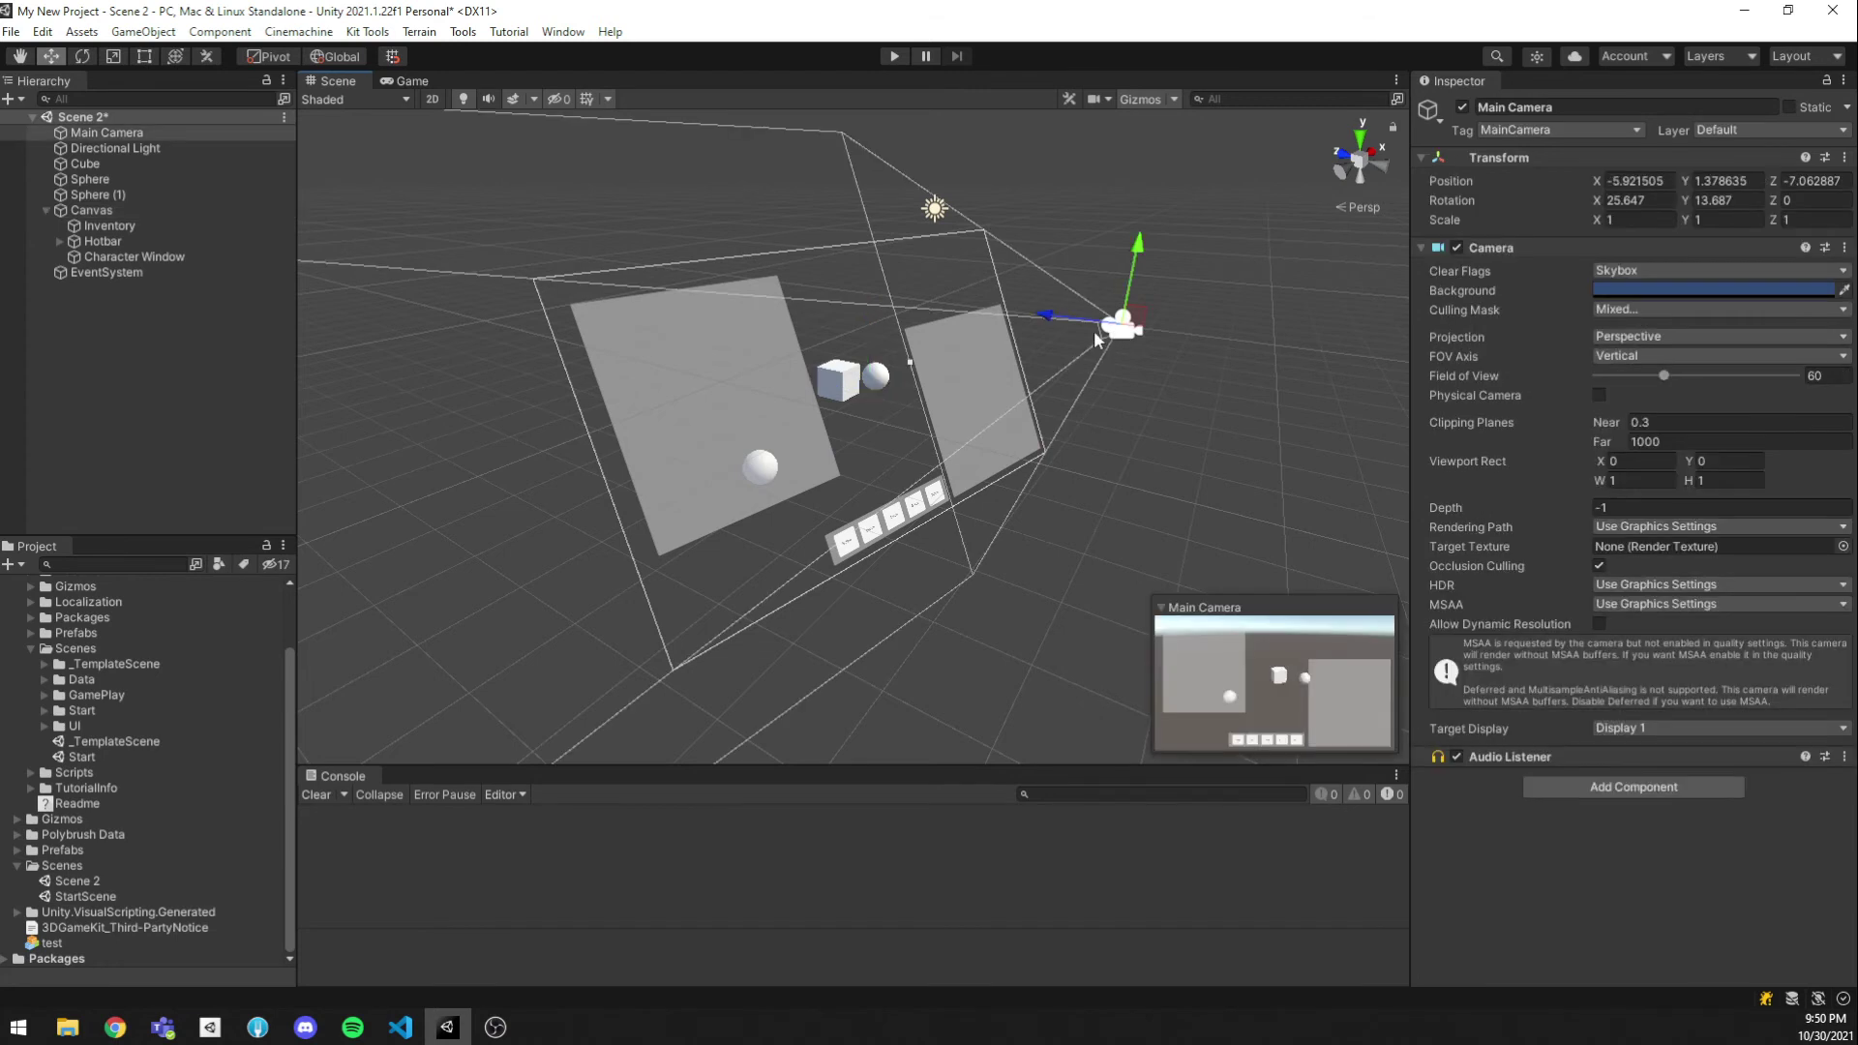
key("e")
mouse_move(1131, 321)
left_mouse_down()
mouse_move(1147, 305)
mouse_move(1120, 346)
mouse_move(1119, 311)
mouse_move(1114, 341)
left_mouse_up()
key("w")
key("alt+shift+f")
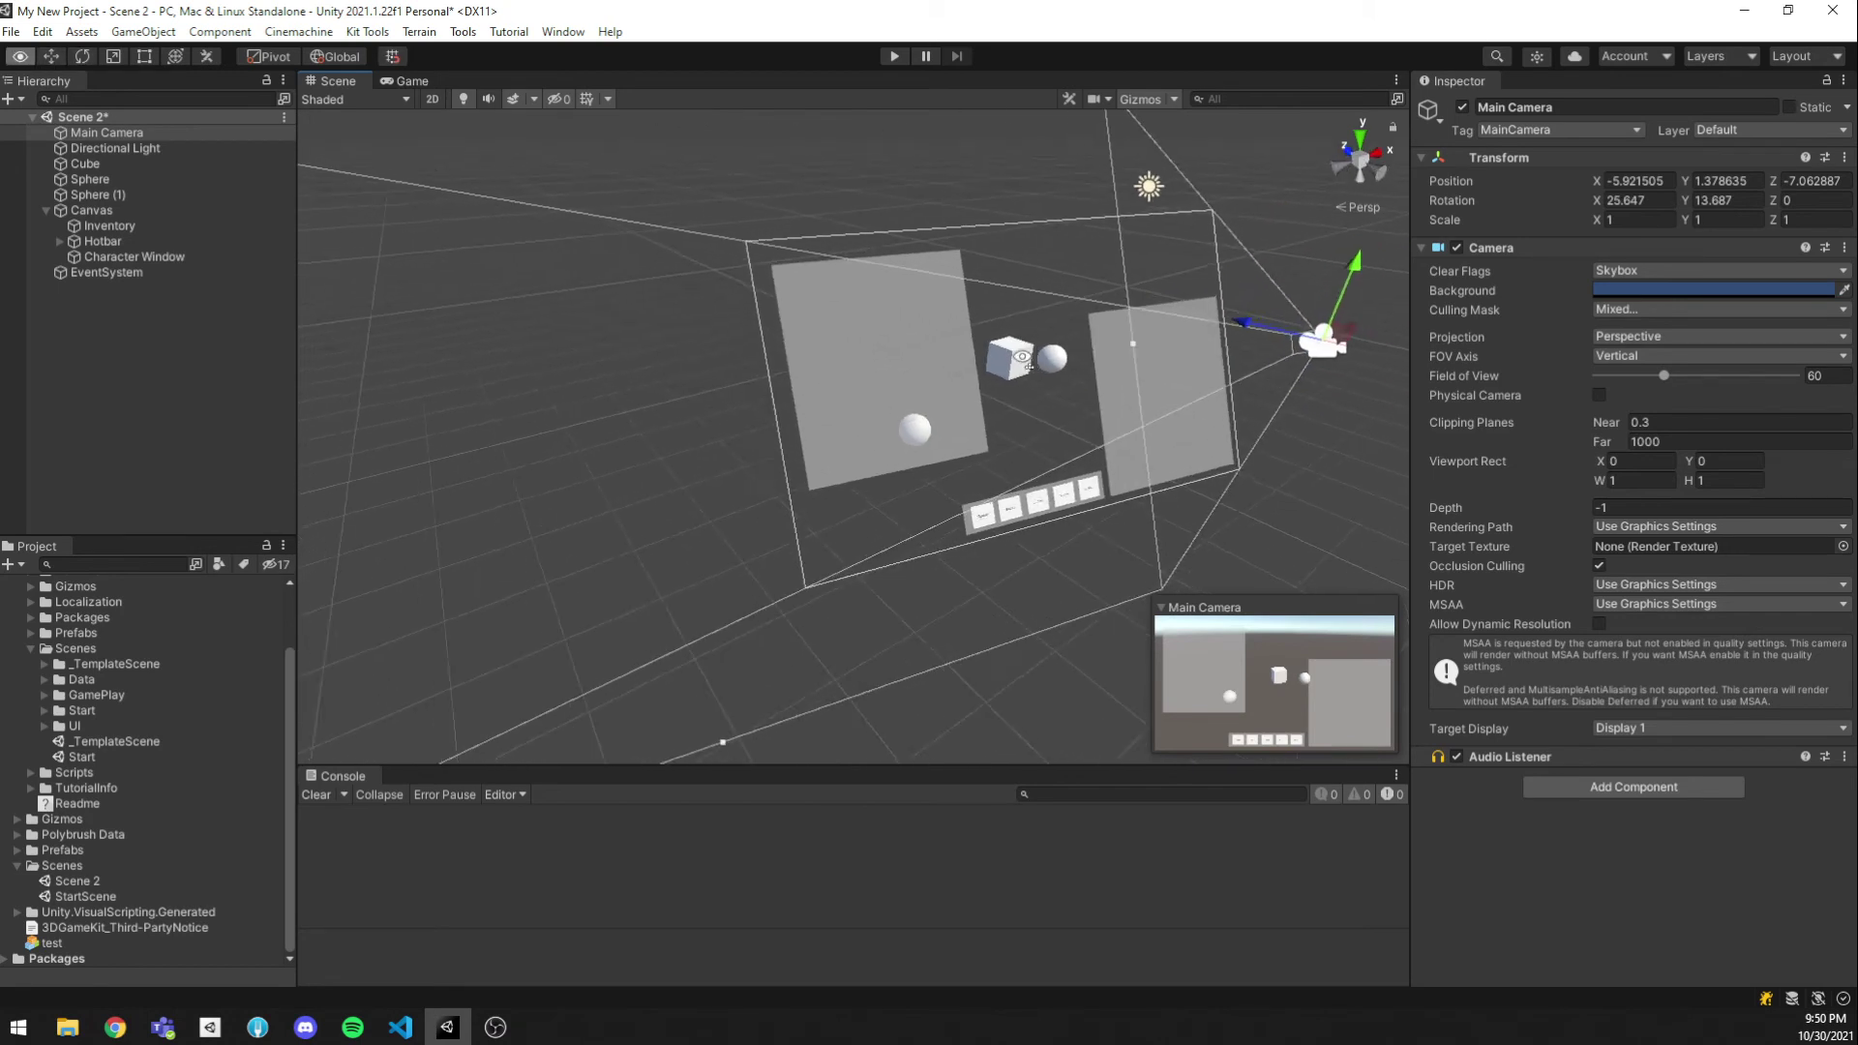
left_click(413, 81)
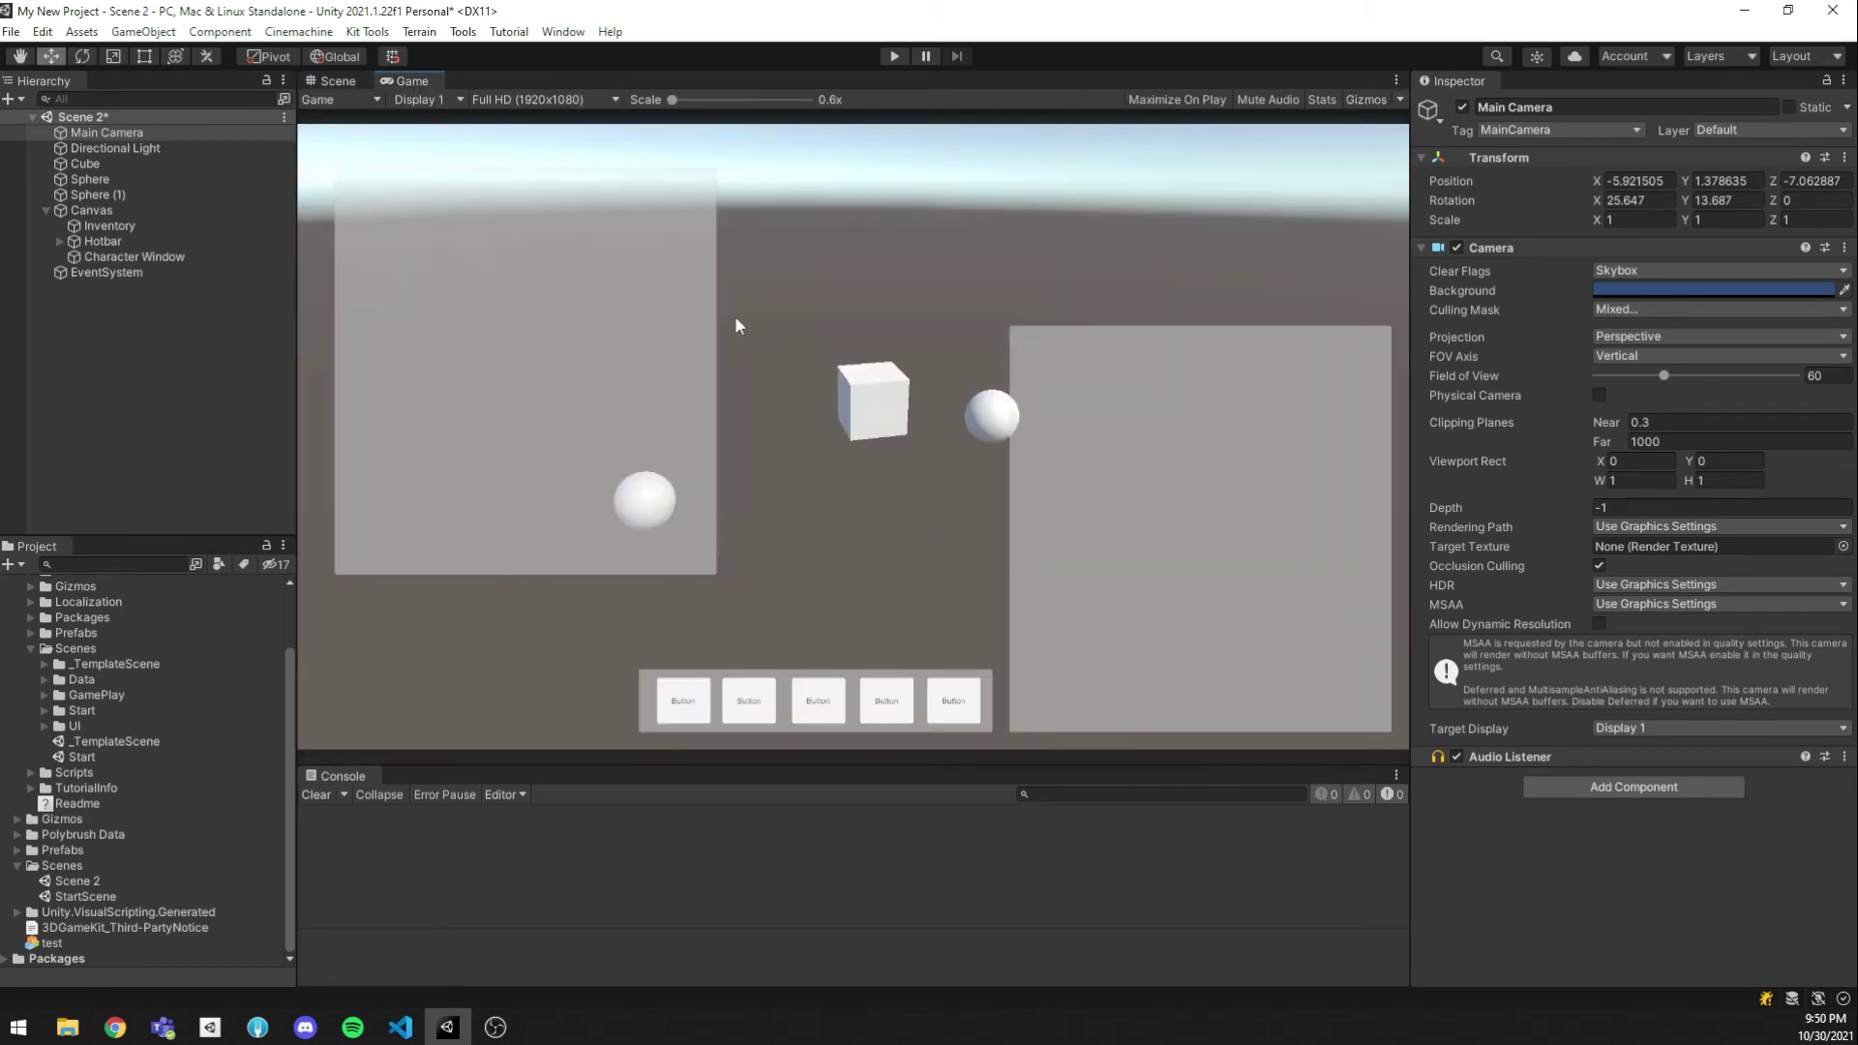
Move the Main Camera along X to -2.3 and then to -6.87, comparing the UI's framing in the Game view
left_click(333, 84)
scroll(1218, 468, "down", 3)
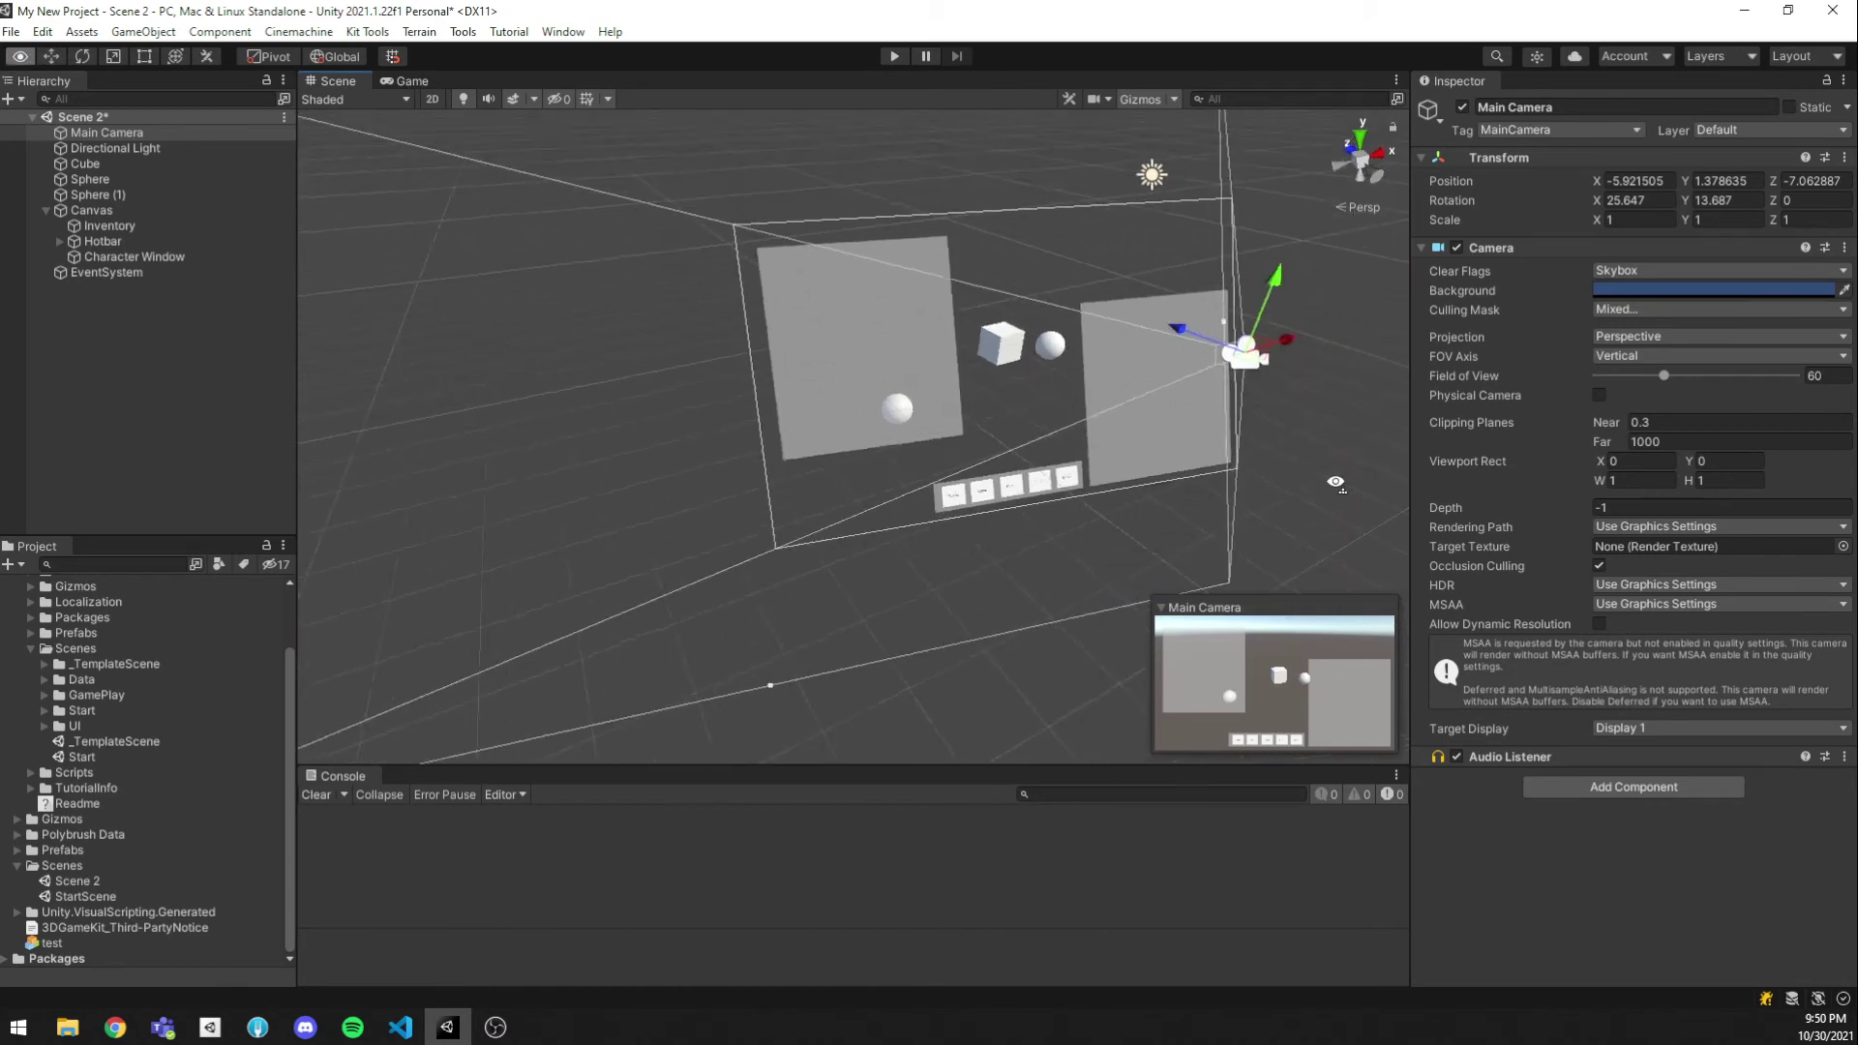
left_click_drag(1159, 339, 1264, 345)
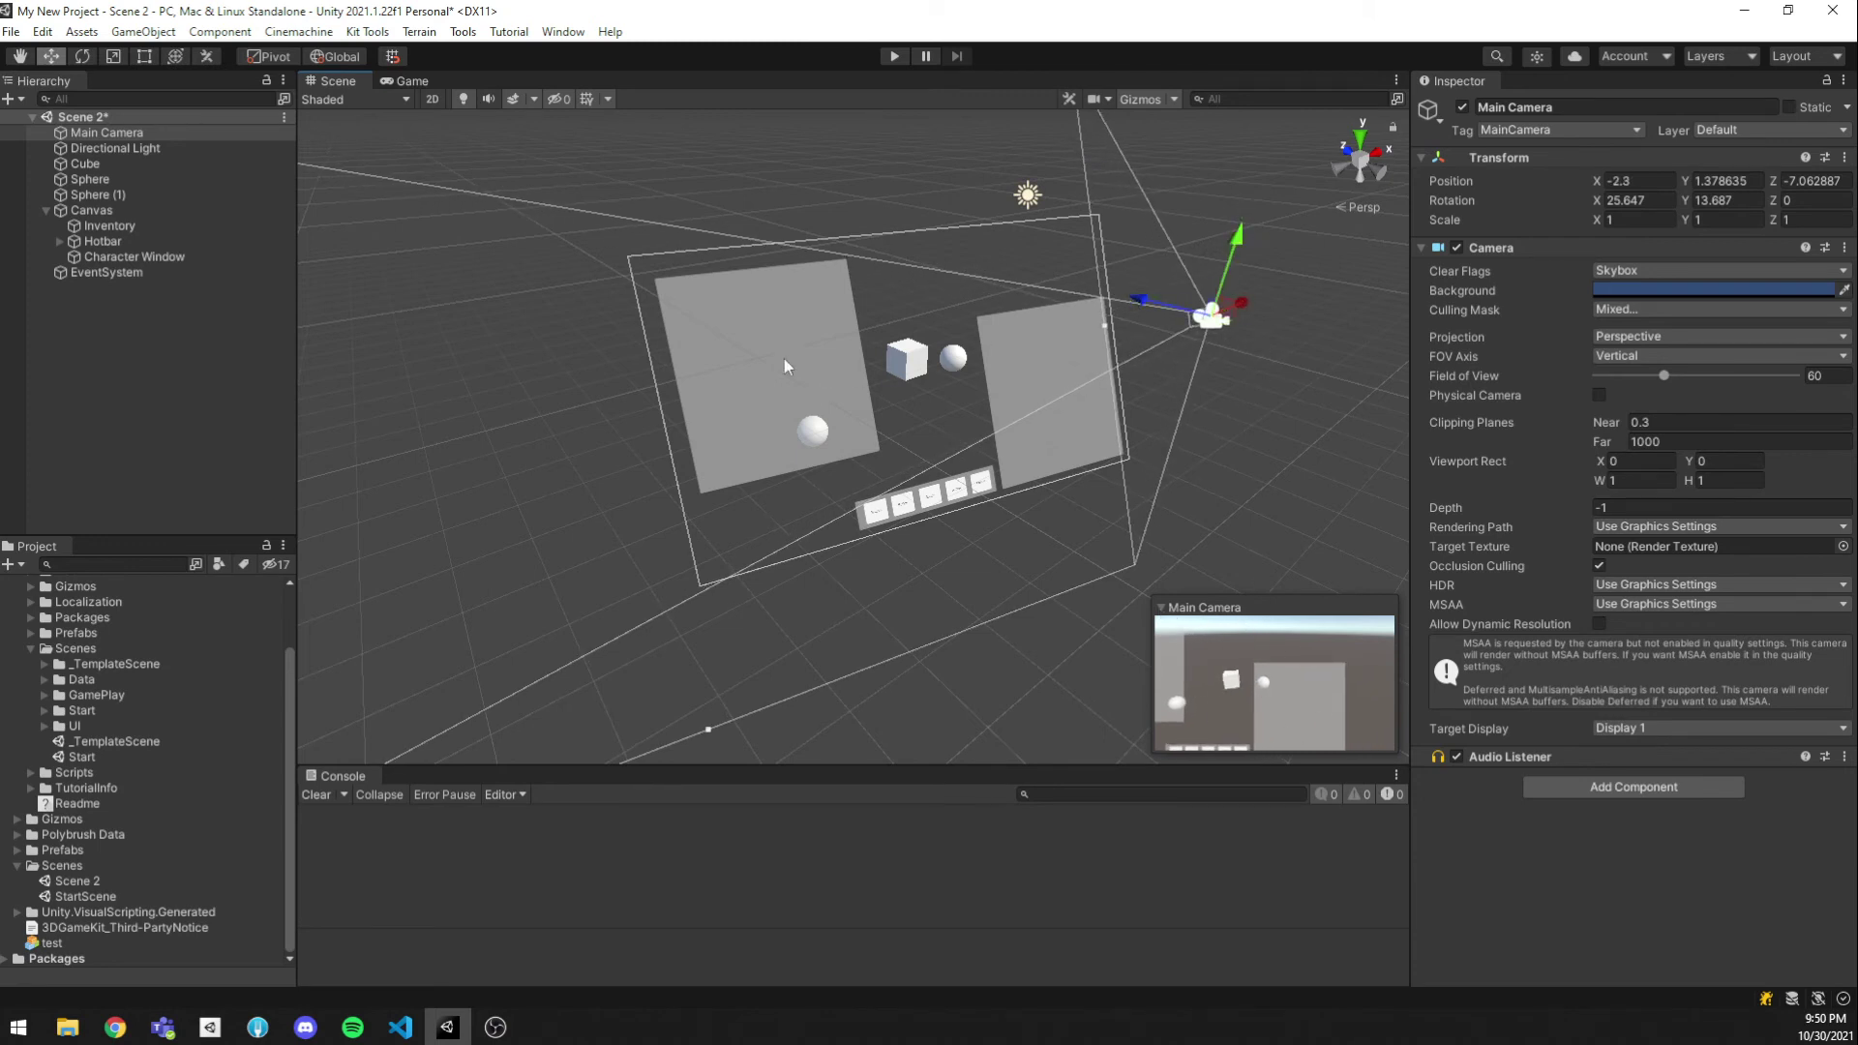
left_click(412, 81)
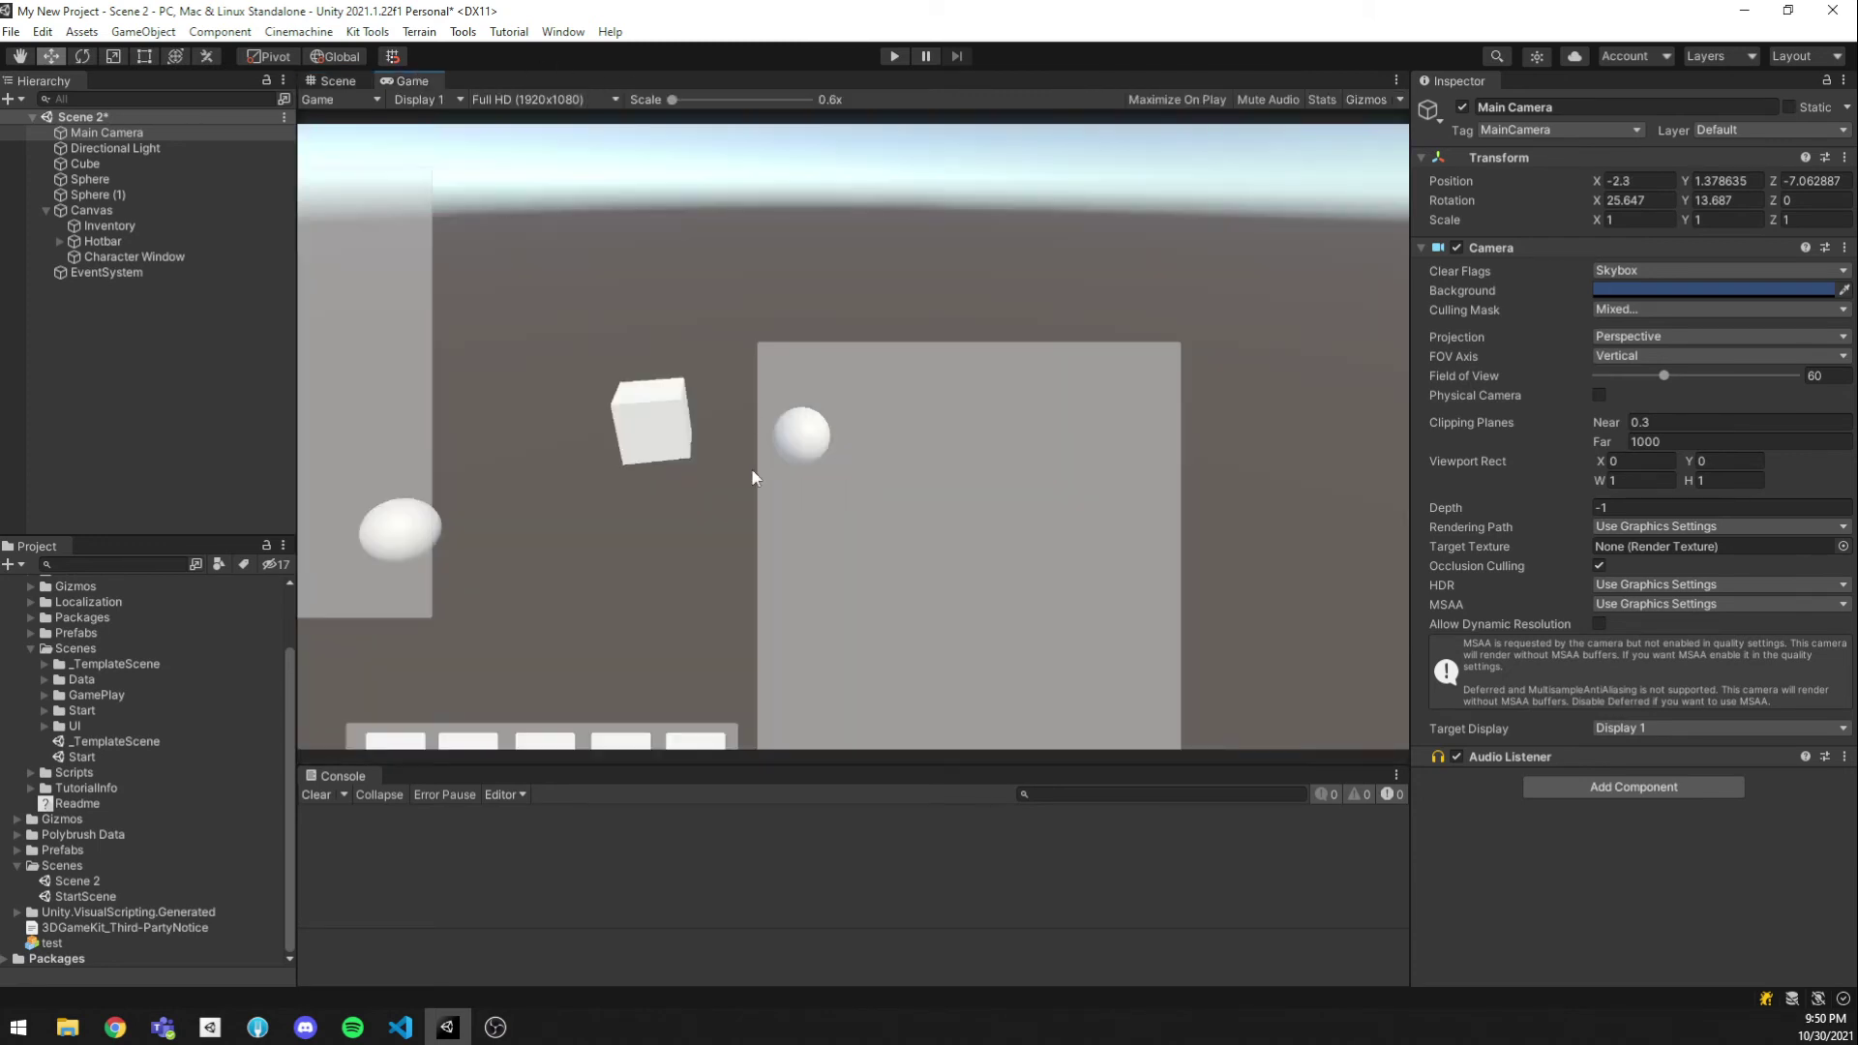
left_click_drag(1595, 181, 1554, 230)
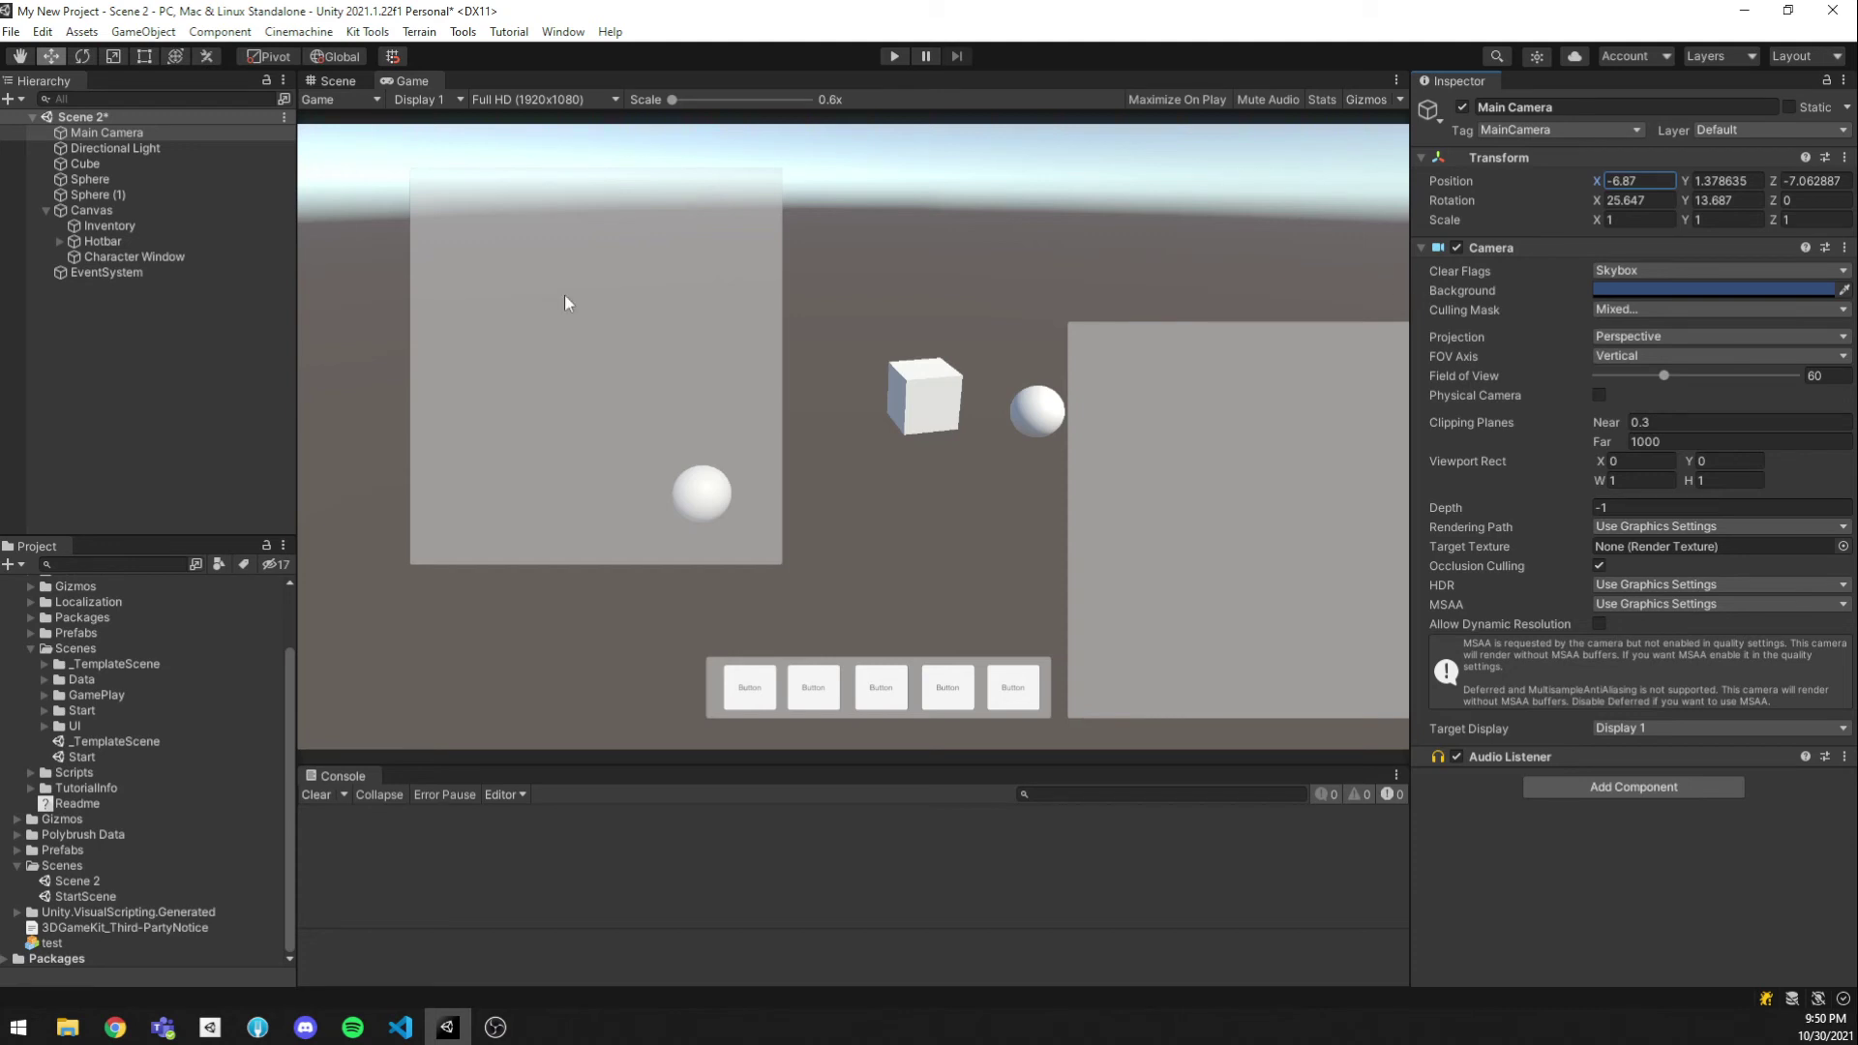
Deactivate the existing Canvas with its panels and create a new UI canvas named HealthBarCanvas
left_click(101, 209)
key("alt+shift+a")
right_click(123, 340)
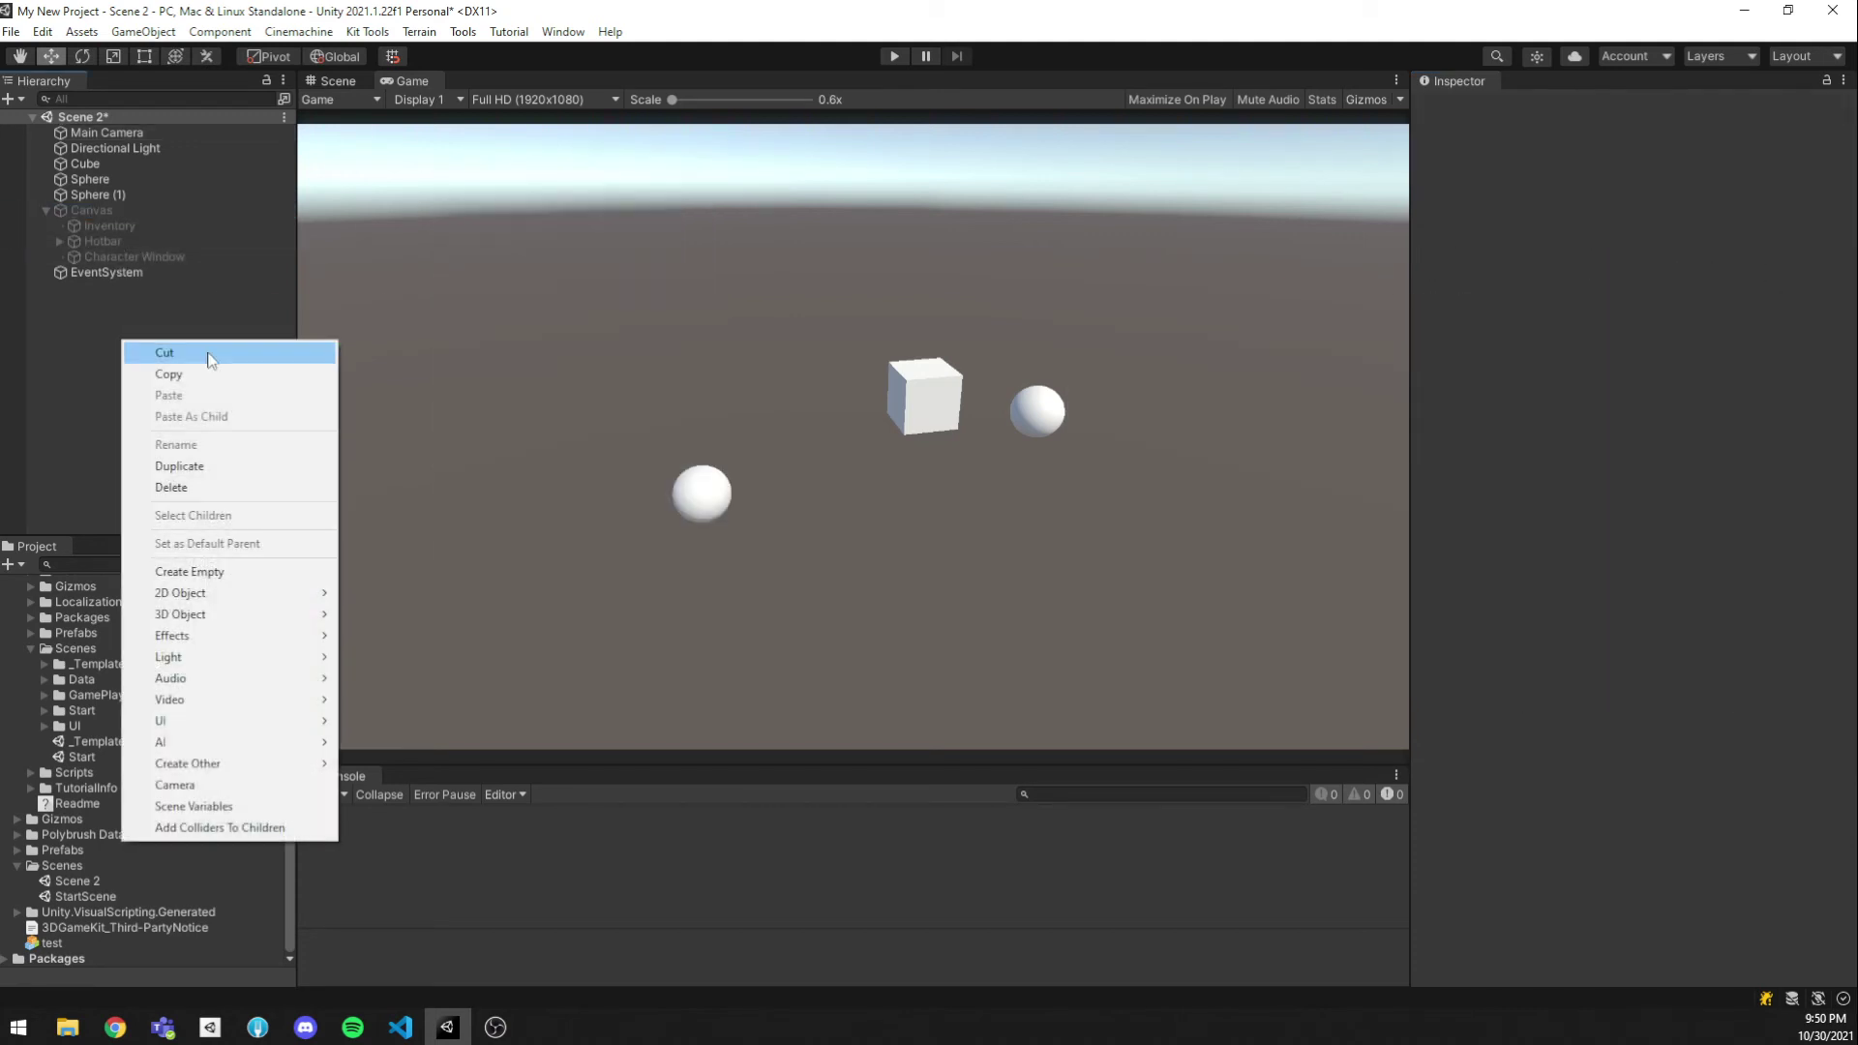
mouse_move(207, 721)
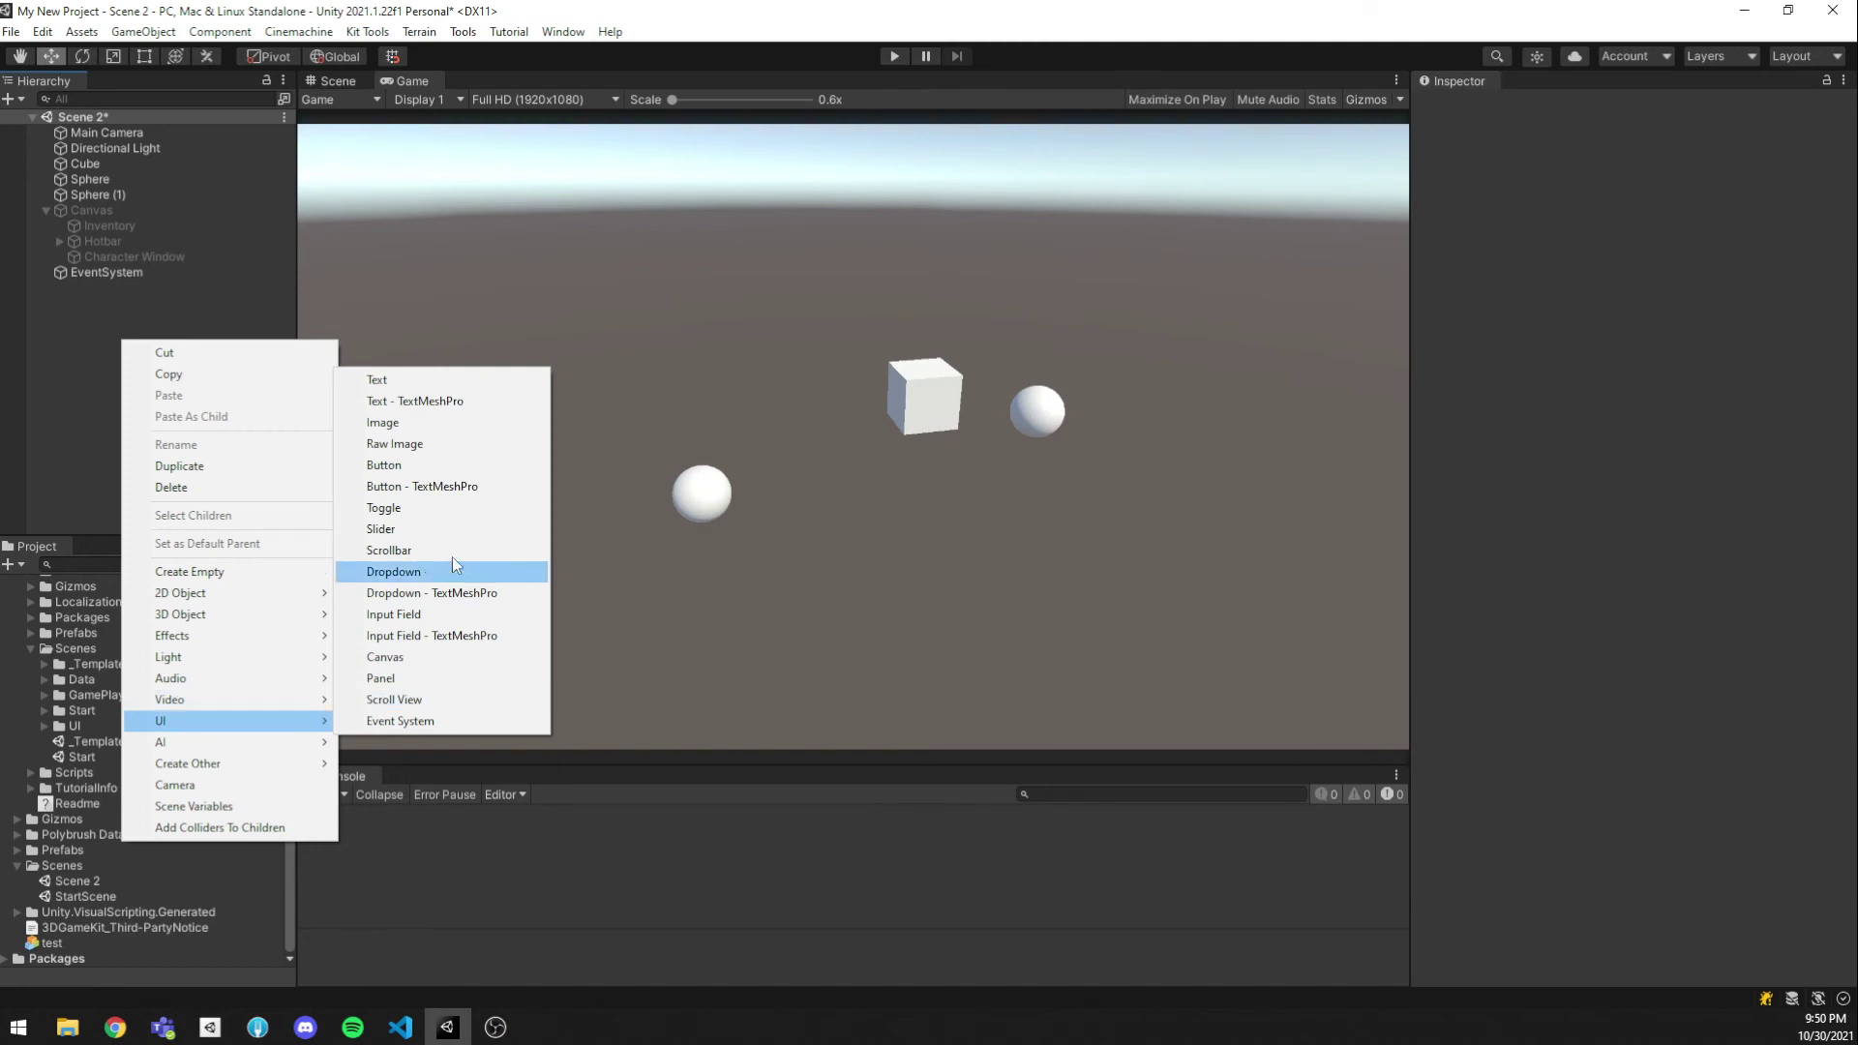
left_click(430, 656)
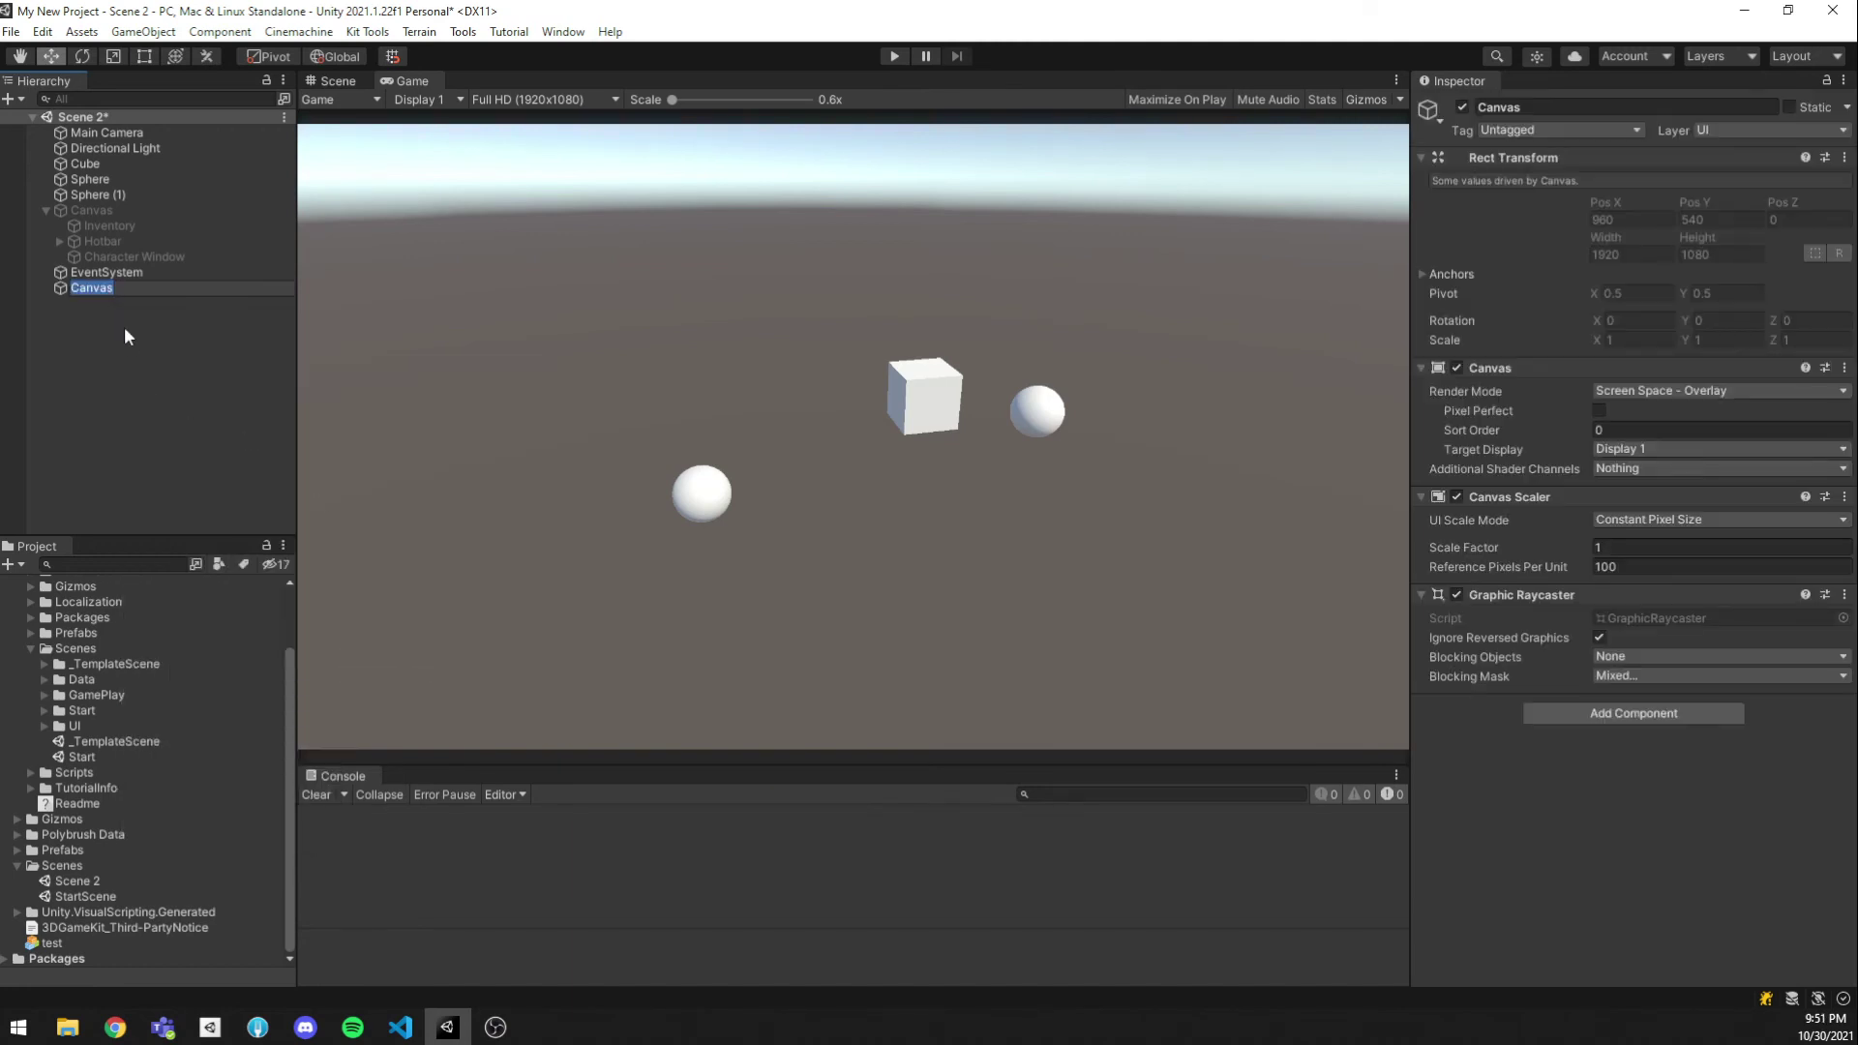
type("HealthBarCanvas")
key("Return")
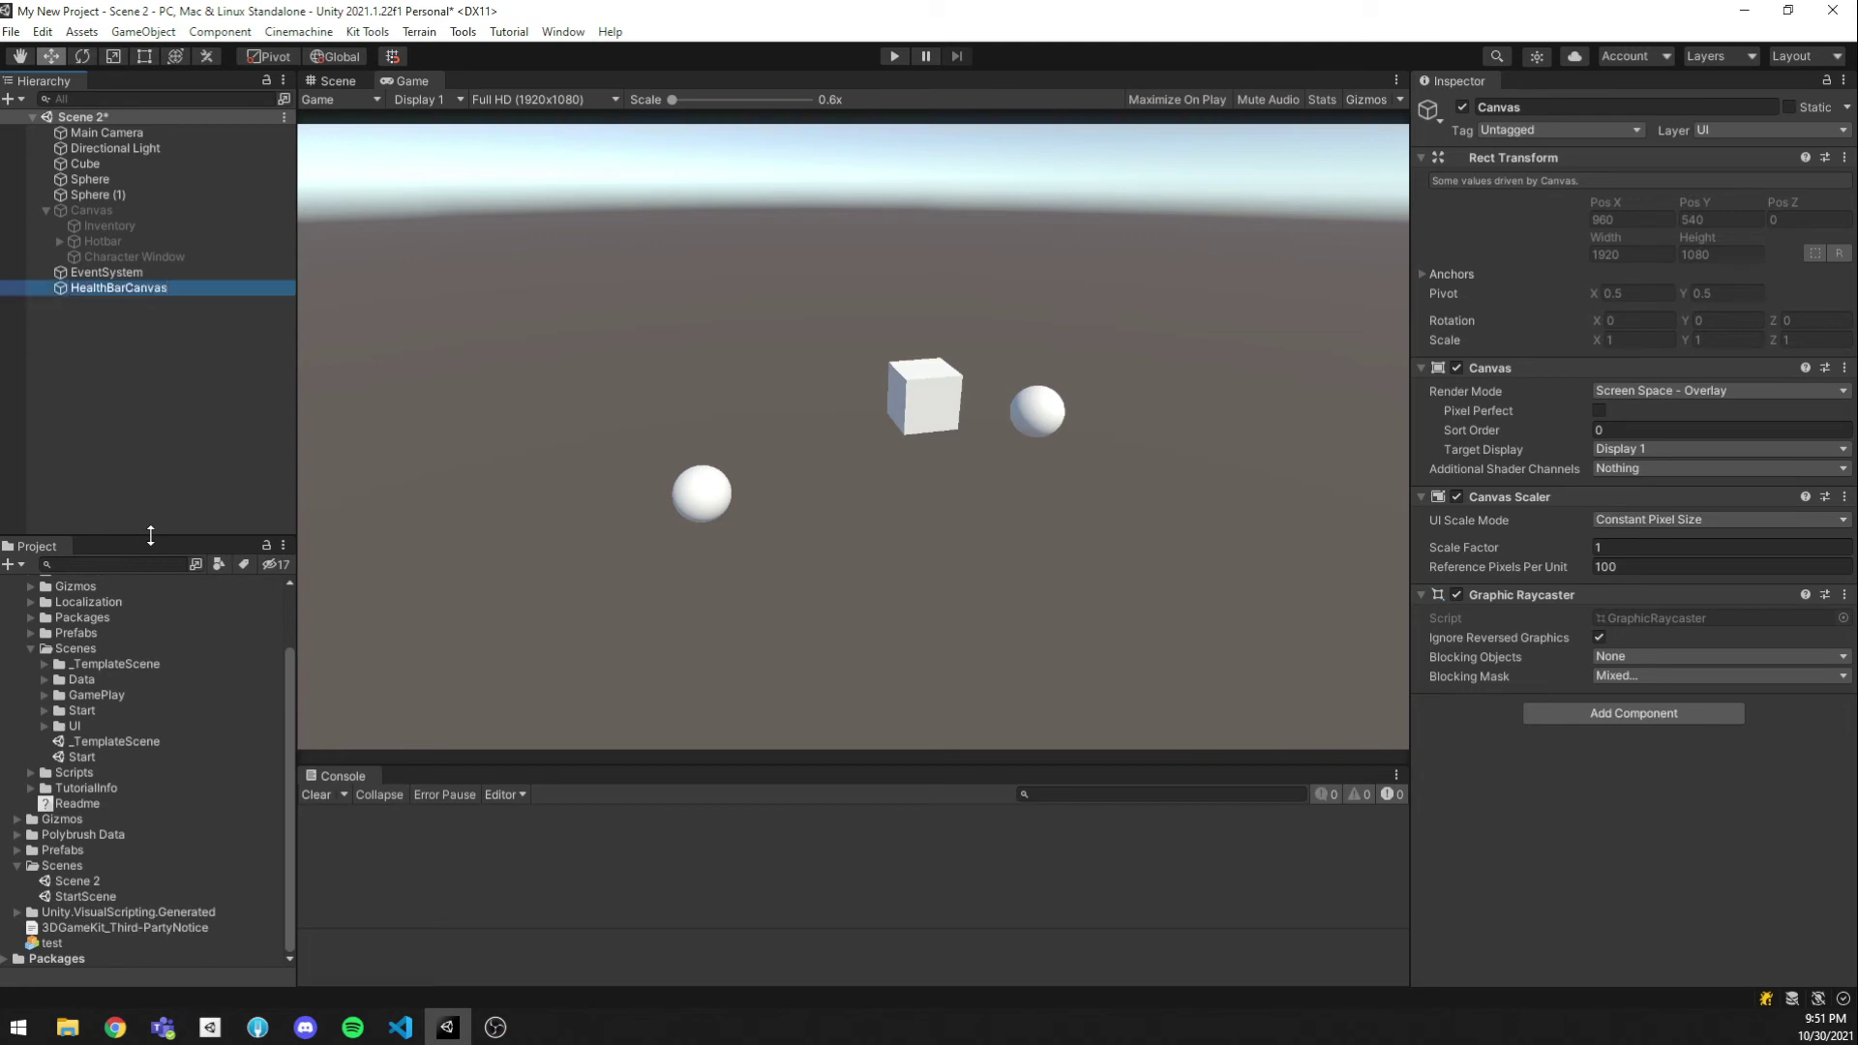
Add a UI Panel as a child of HealthBarCanvas
right_click(103, 289)
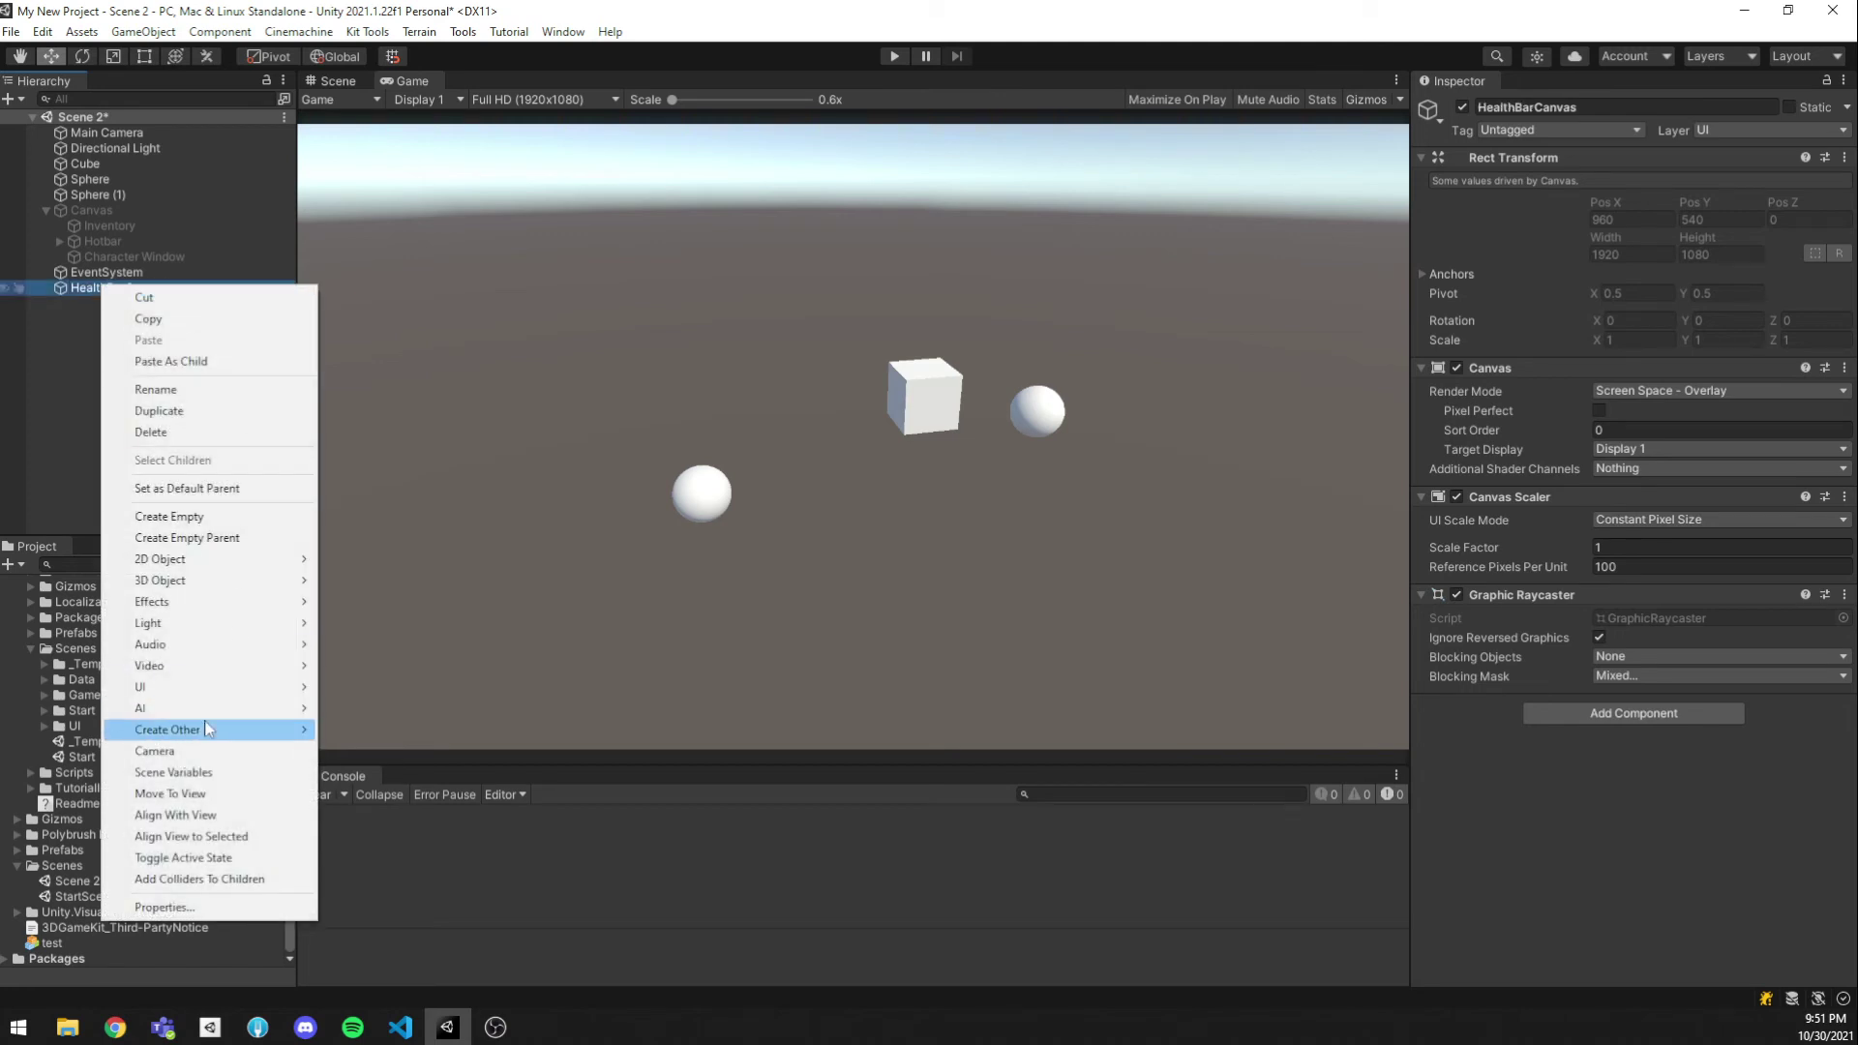
mouse_move(206, 689)
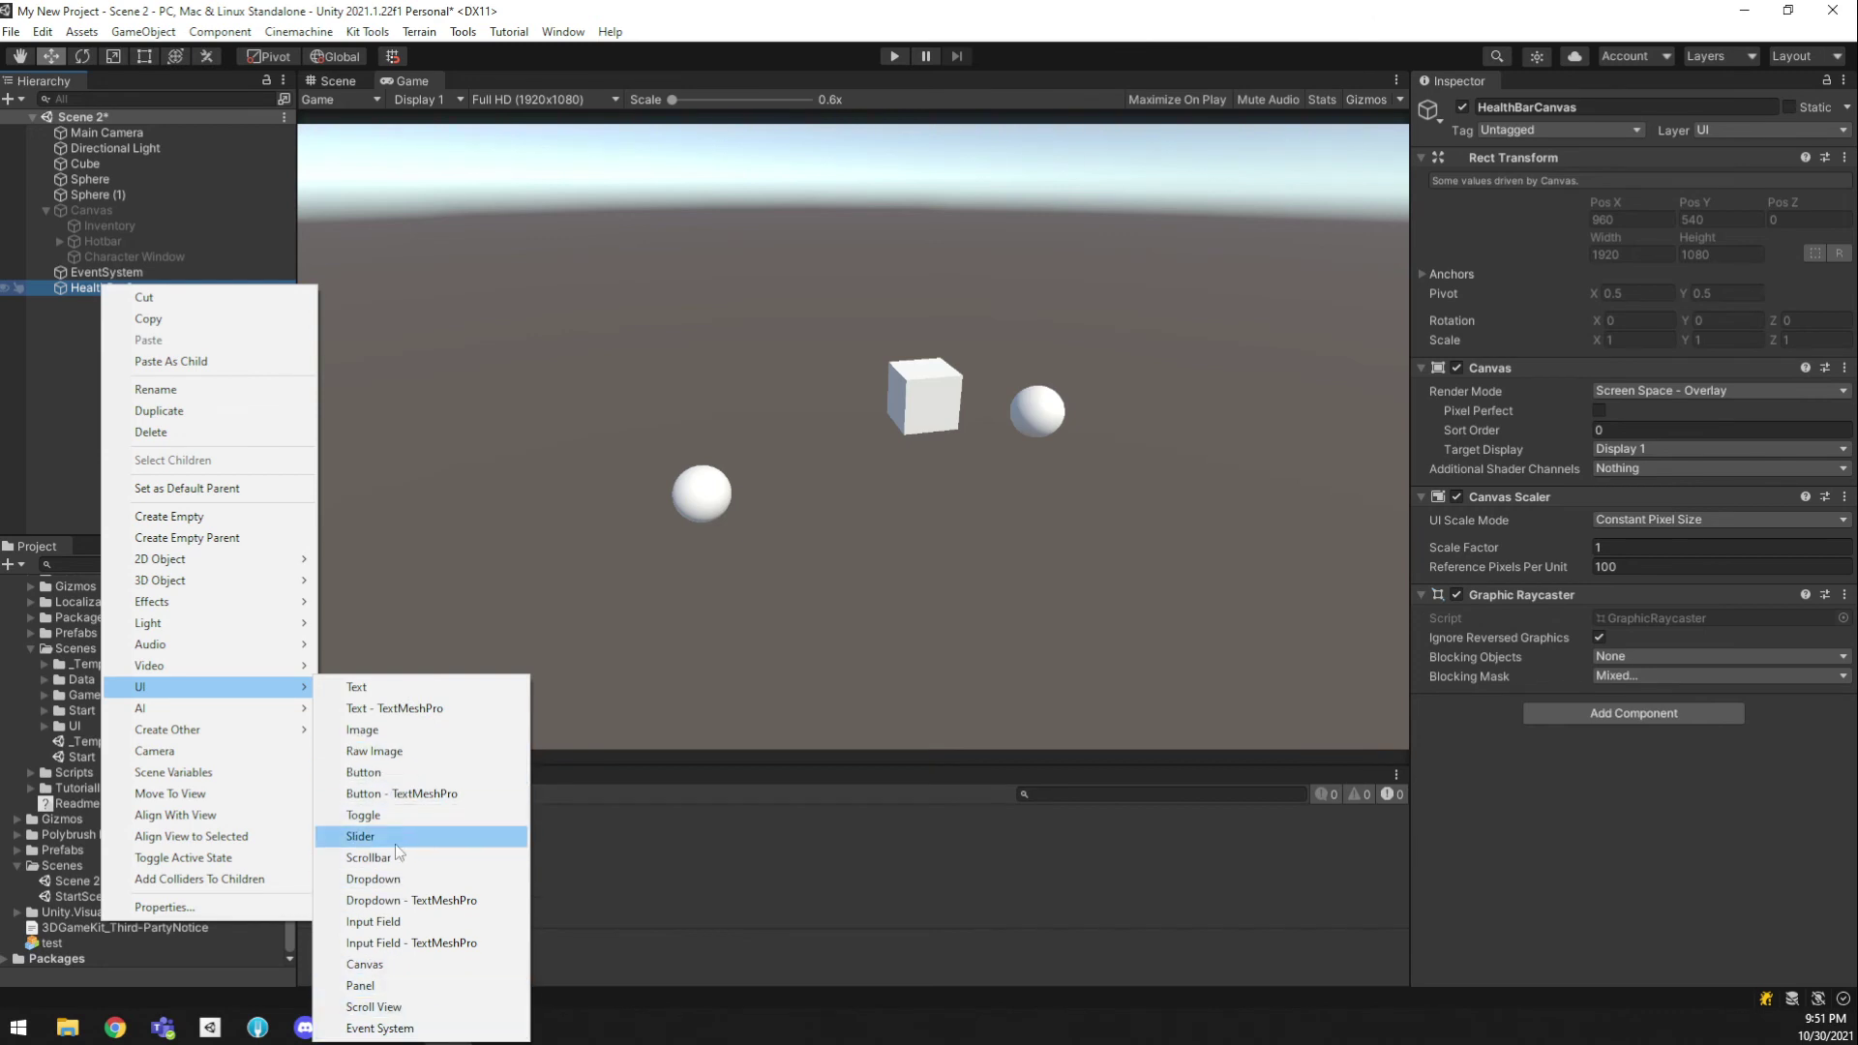
left_click(362, 987)
left_click(141, 350)
left_click(99, 274)
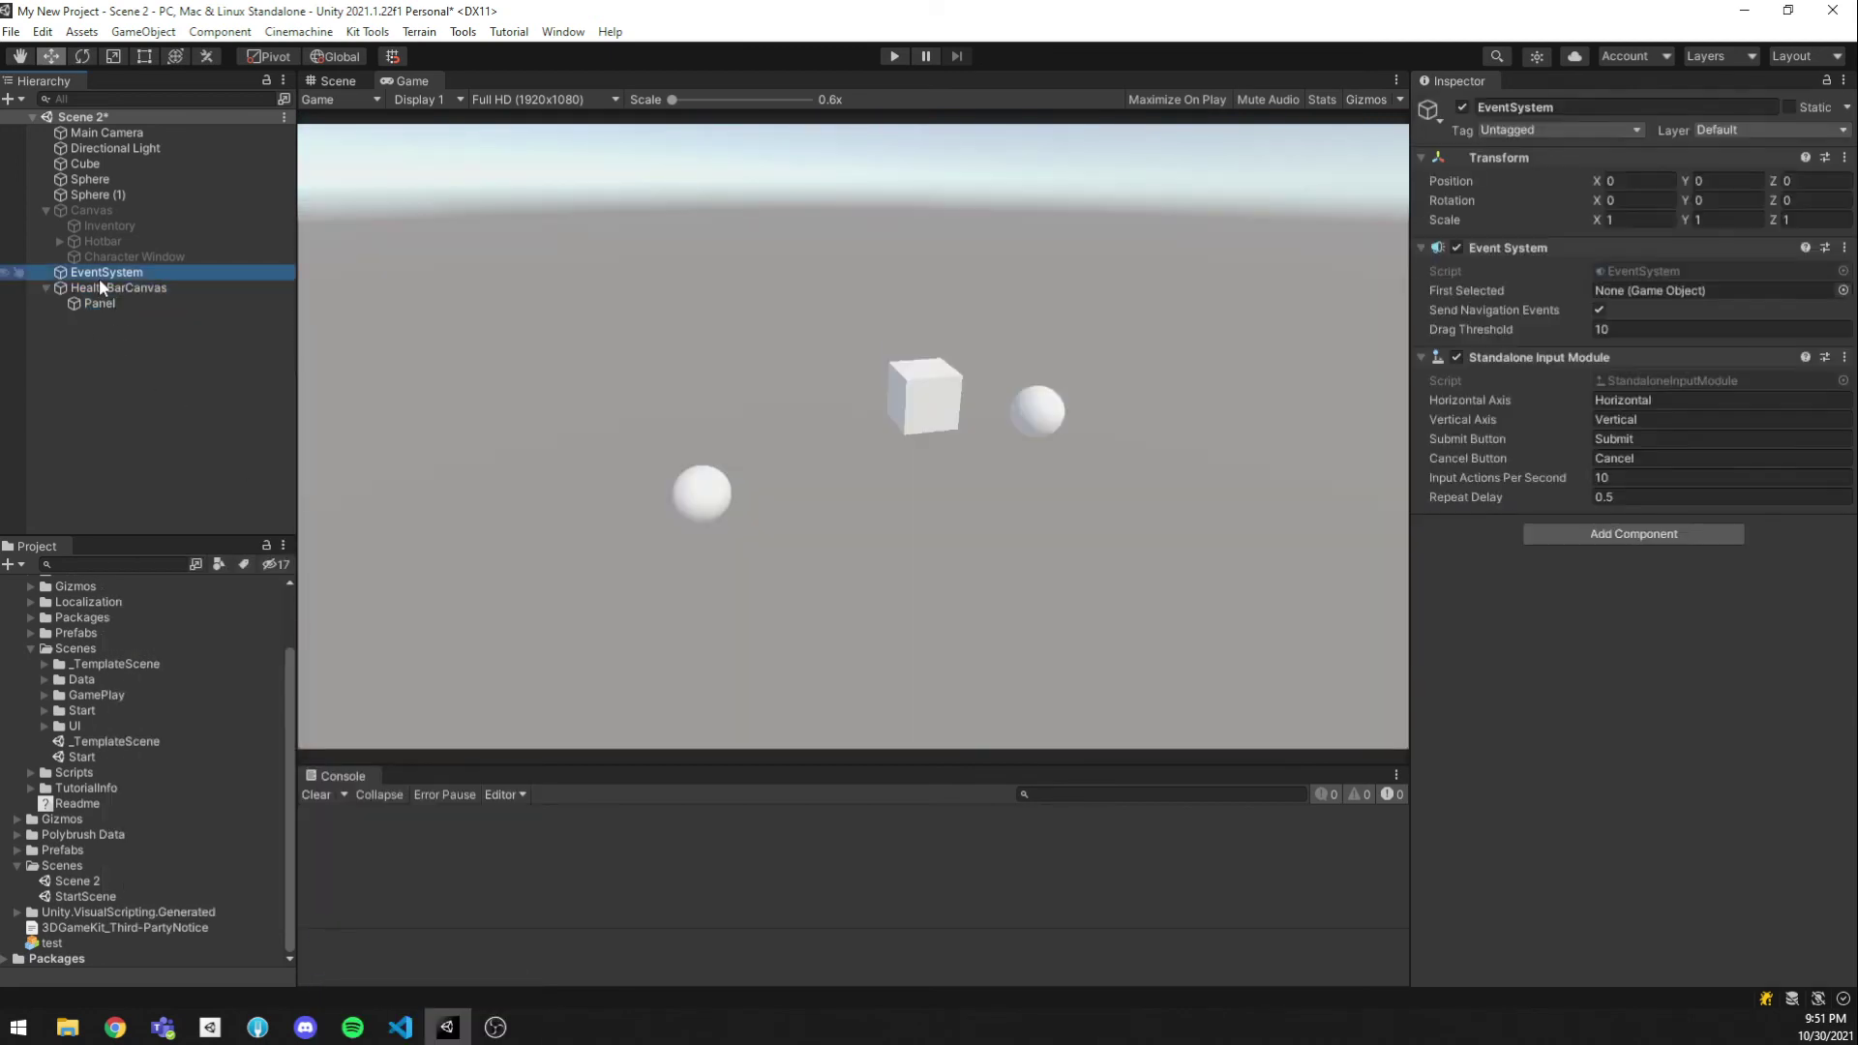
Set HealthBarCanvas's Render Mode to World Space, with the canvas framed in the Scene view
left_click(101, 287)
left_click(334, 80)
key("f")
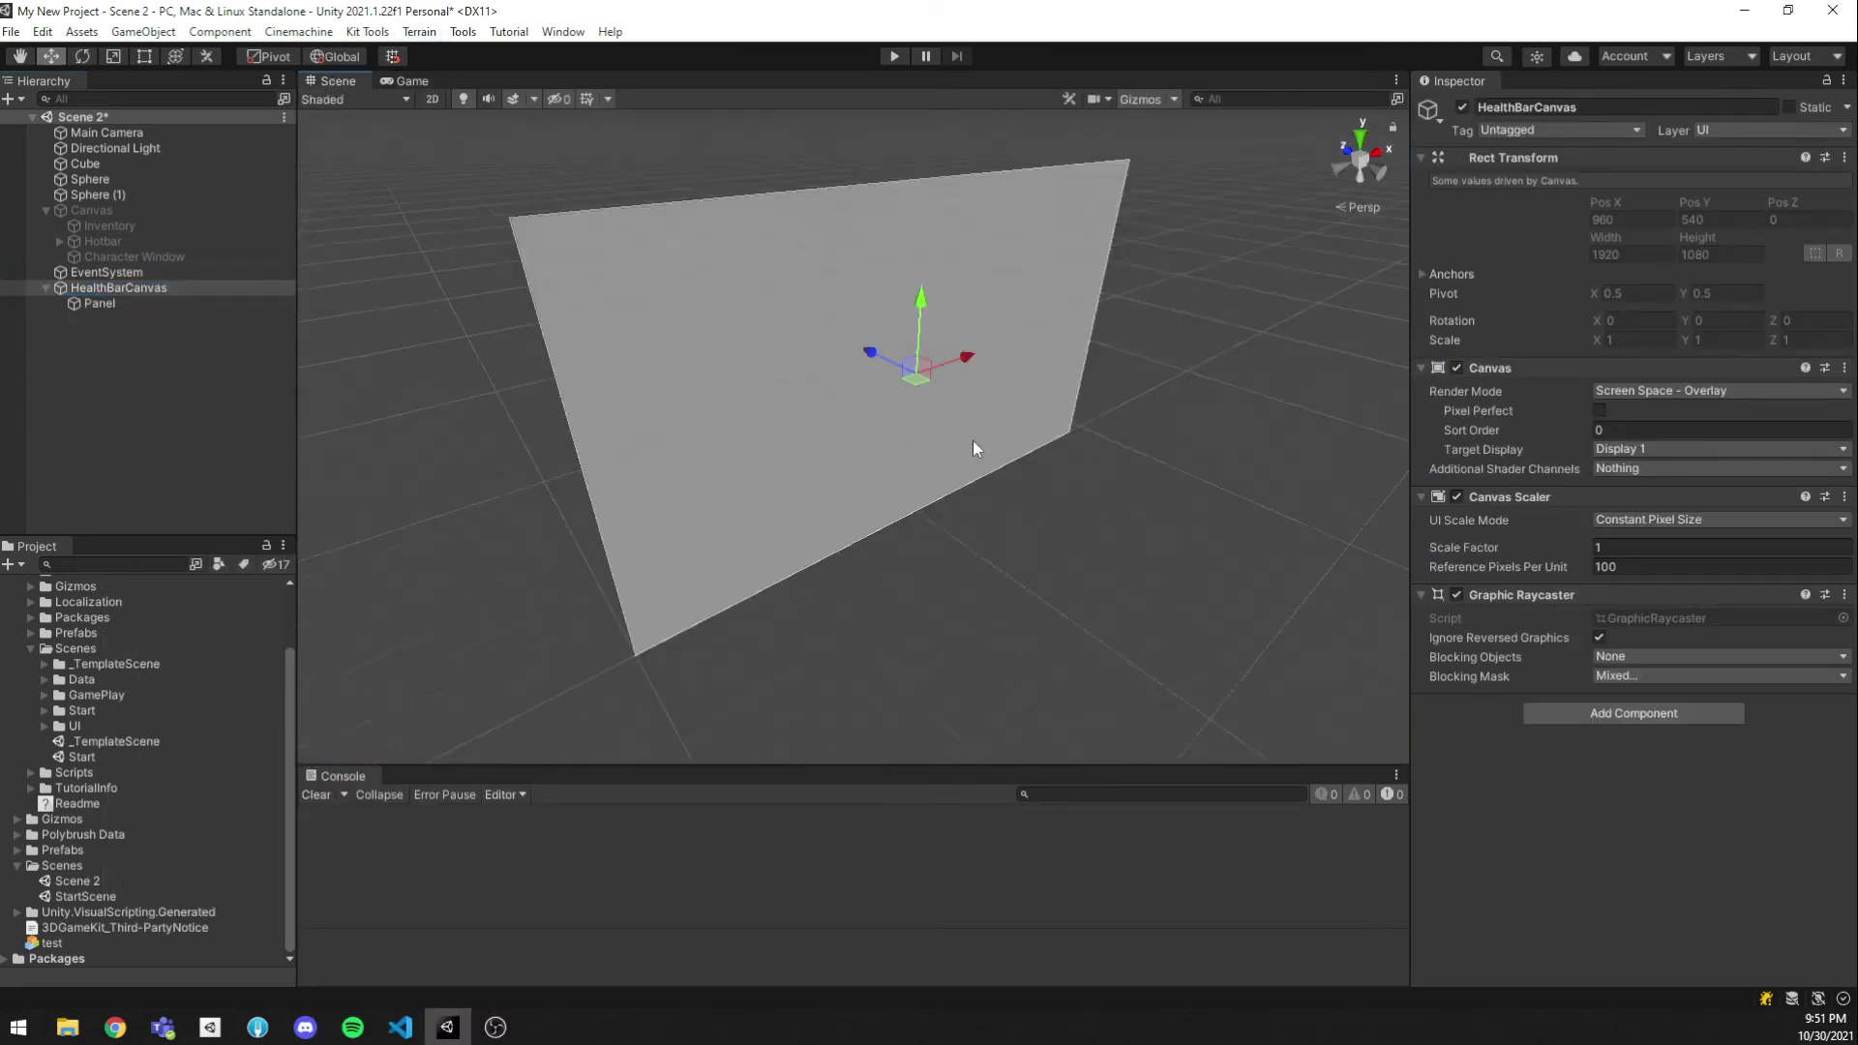
left_click(1677, 392)
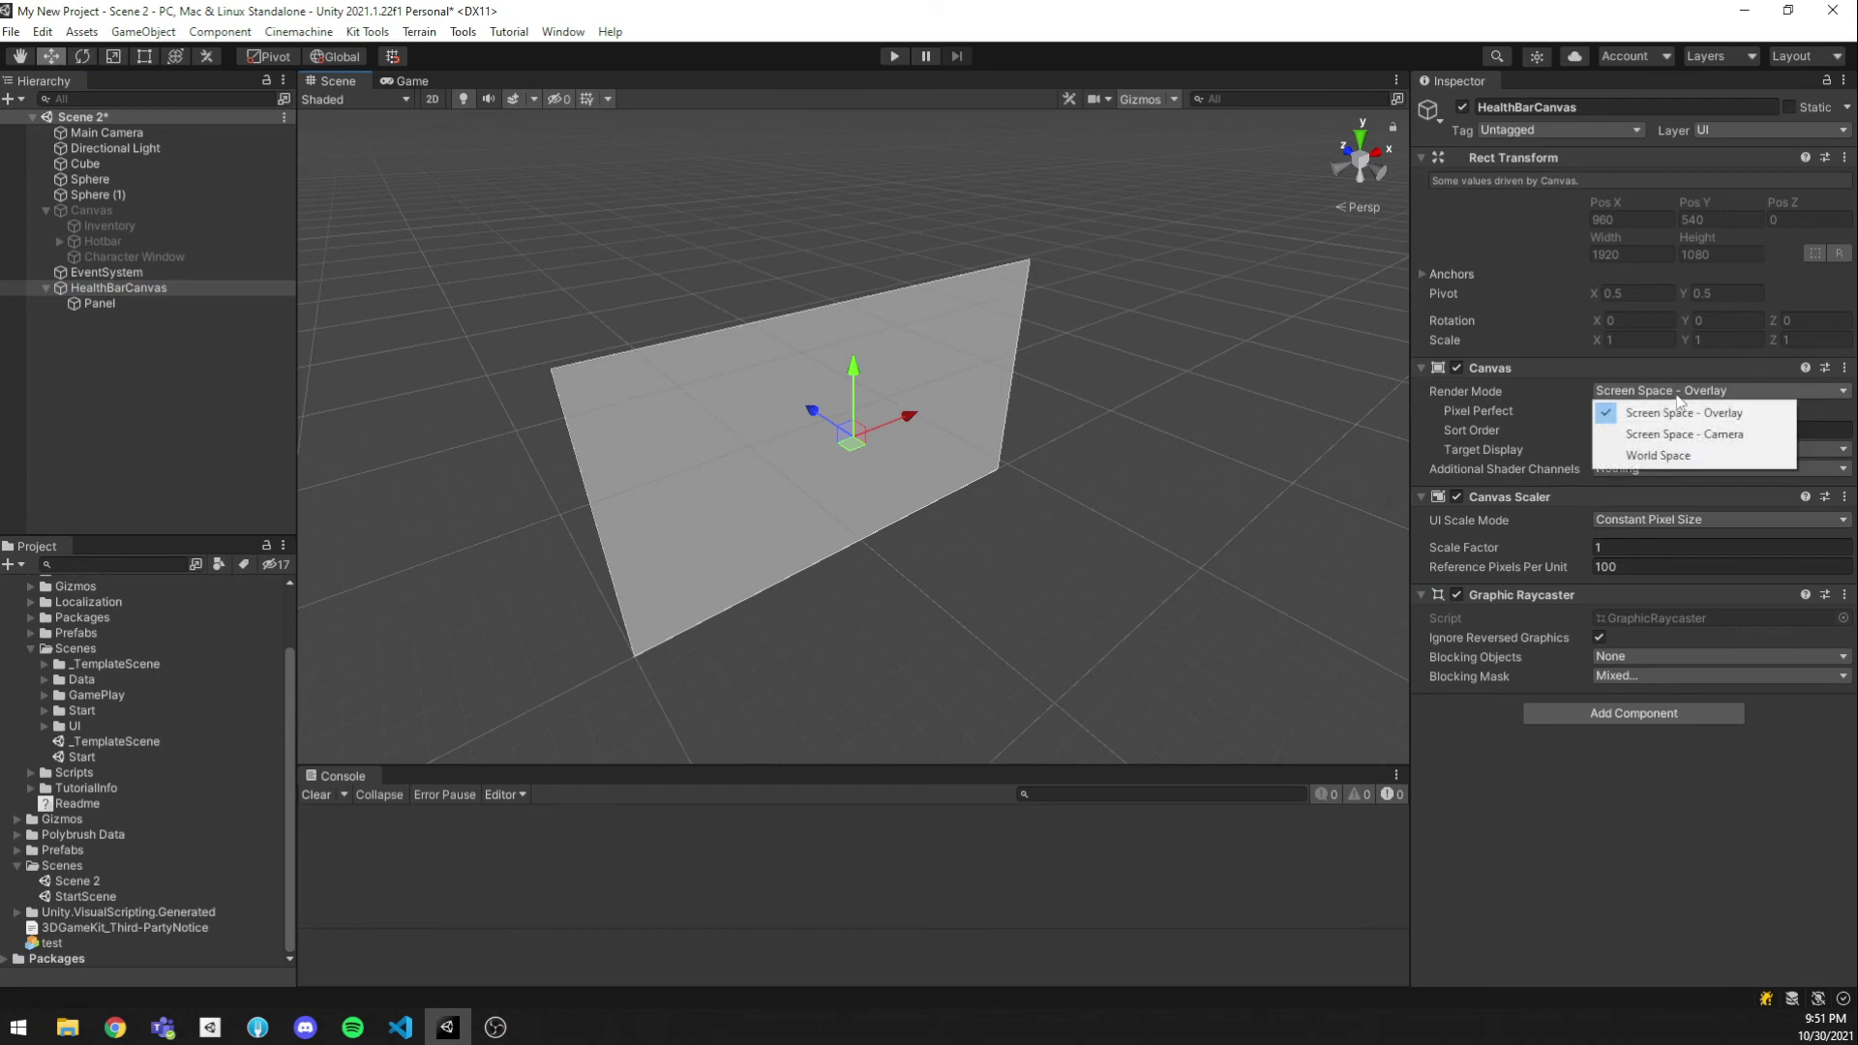
left_click(1661, 458)
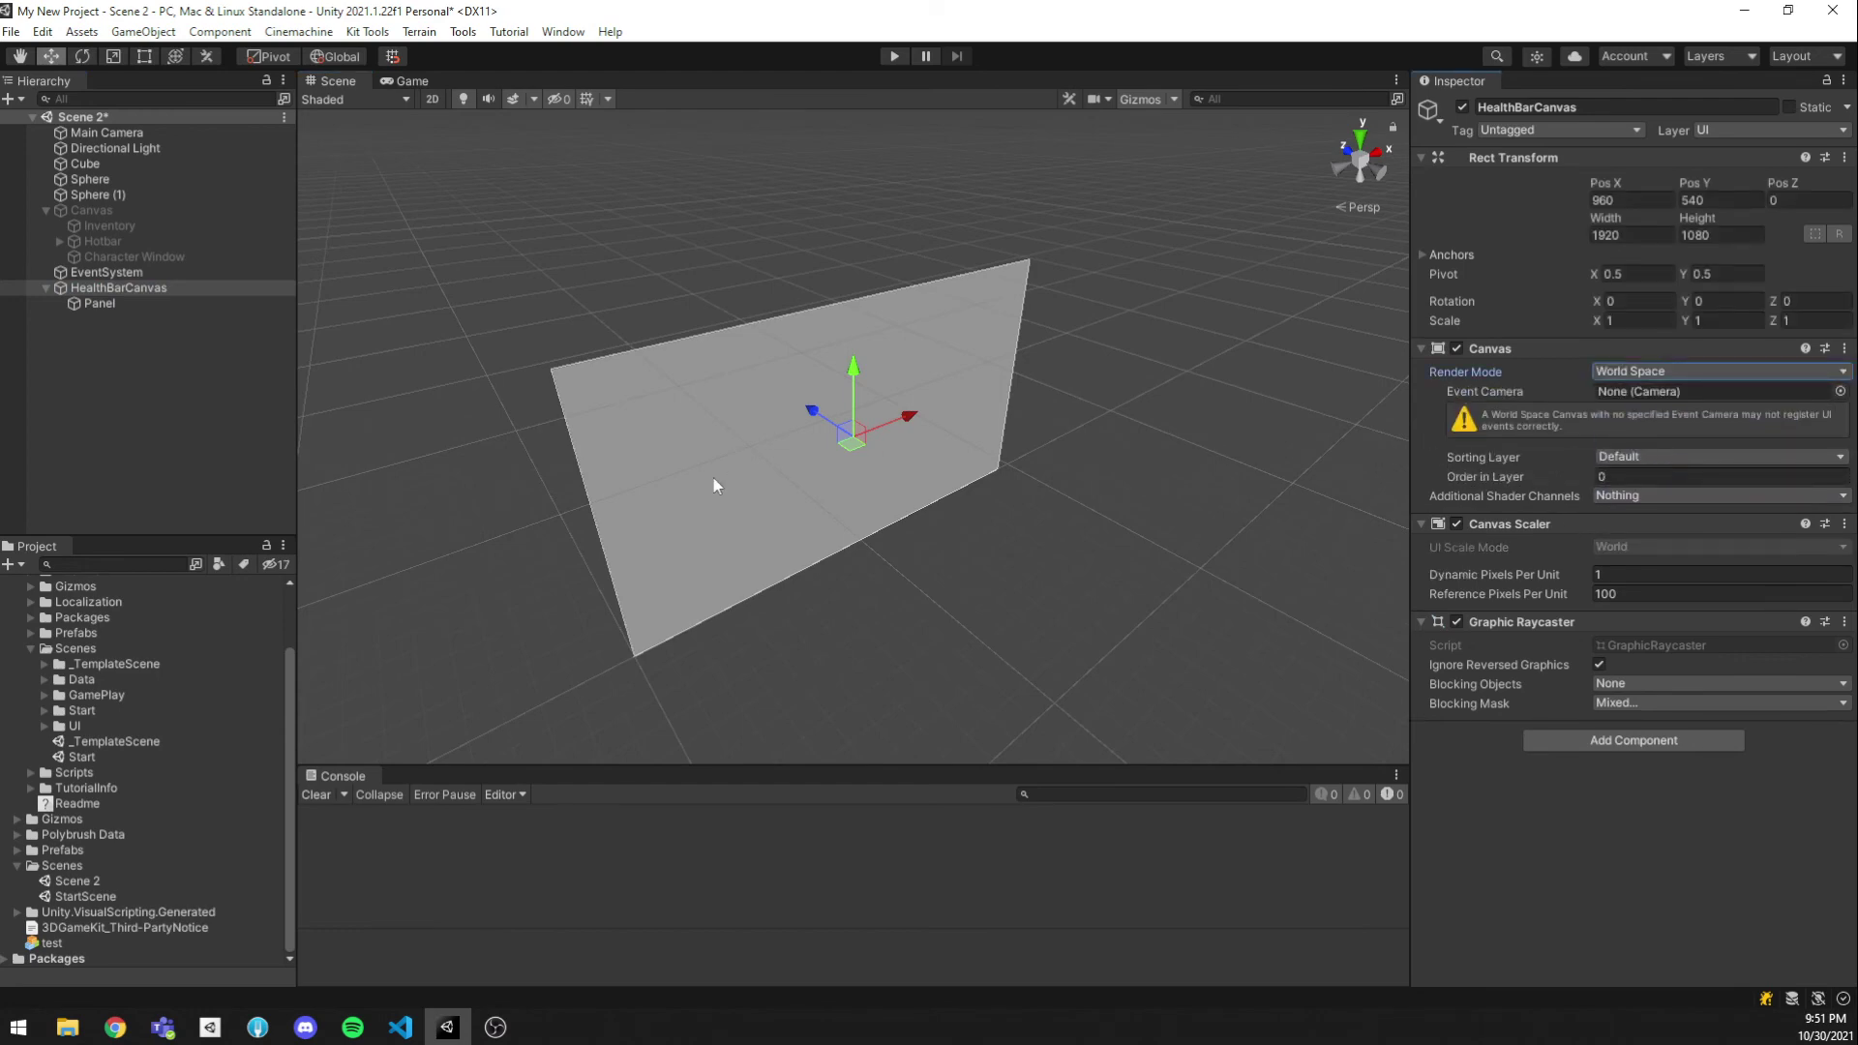
Make HealthBarCanvas a child of the Cube in the hierarchy
left_click_drag(90, 289, 91, 166)
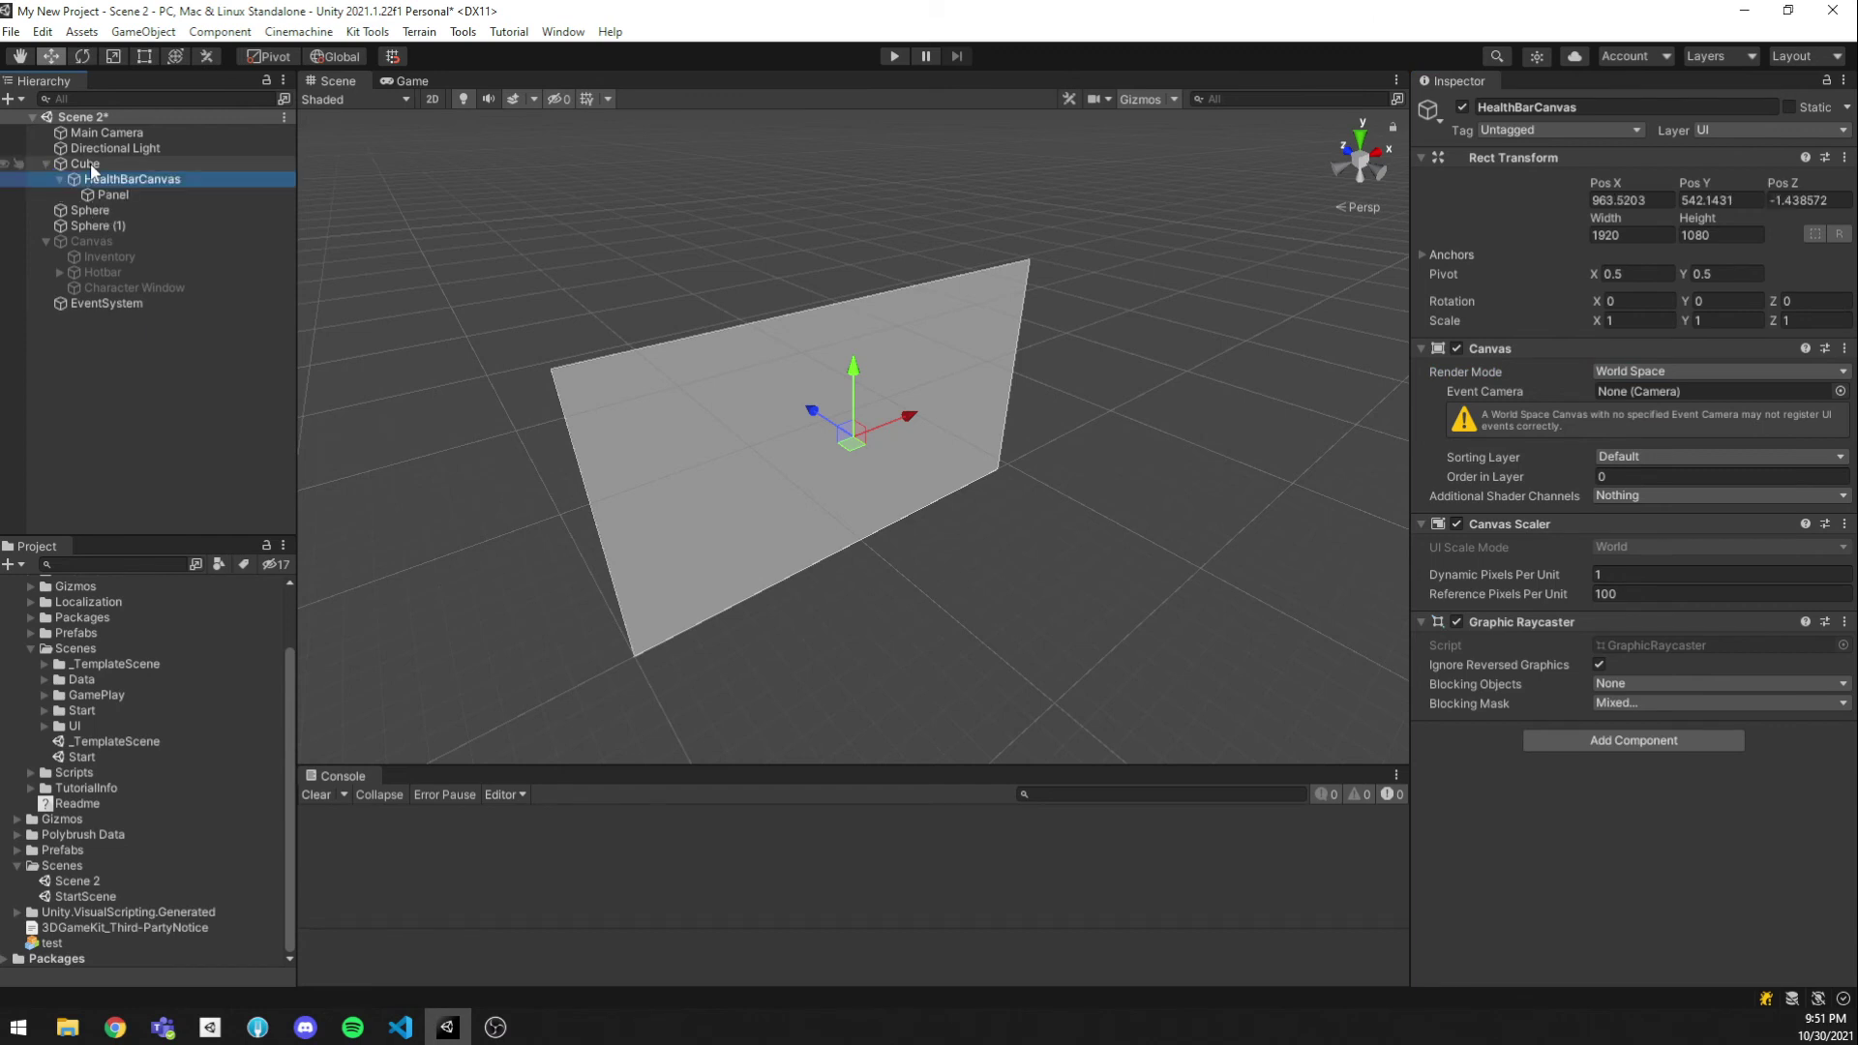
left_click(95, 167)
left_click(99, 180)
left_click(97, 165)
left_click(97, 178)
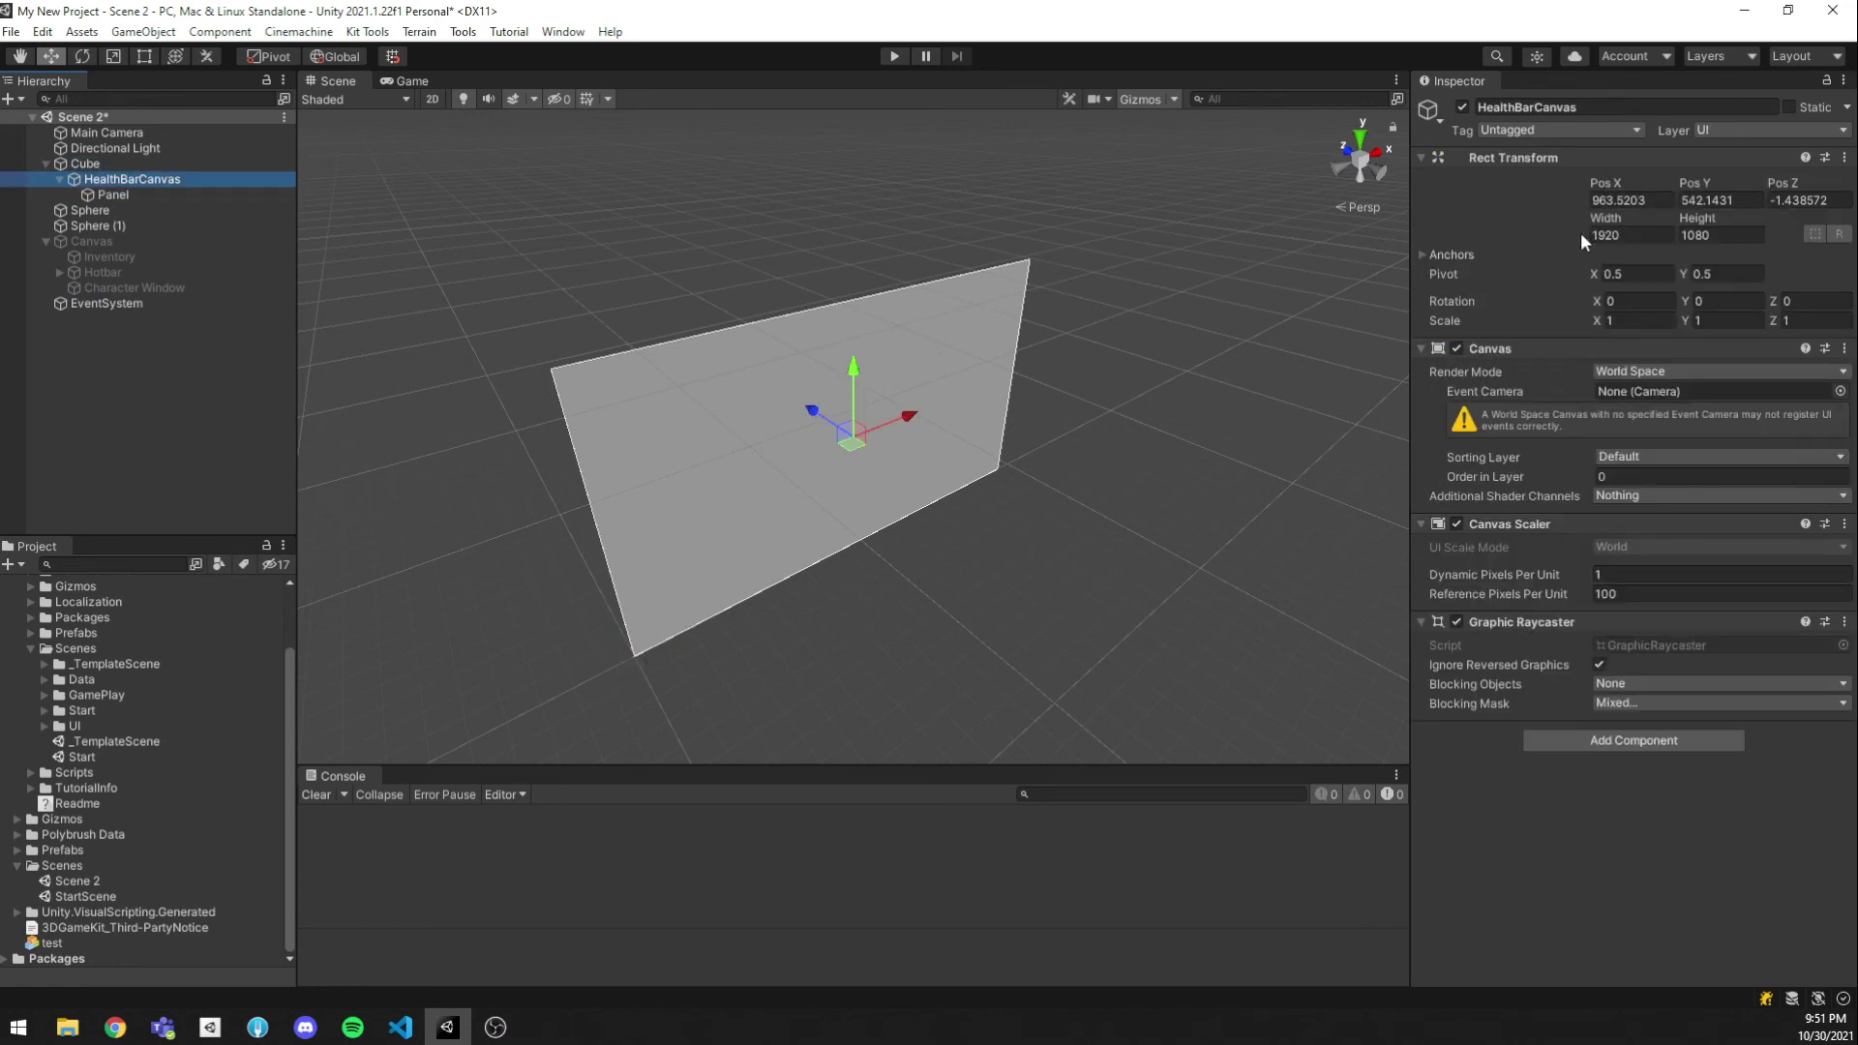
Set HealthBarCanvas's width and height to 100 each
mouse_move(1605, 219)
left_mouse_down()
mouse_move(1425, 226)
mouse_move(1577, 230)
left_mouse_up()
double_click(1611, 235)
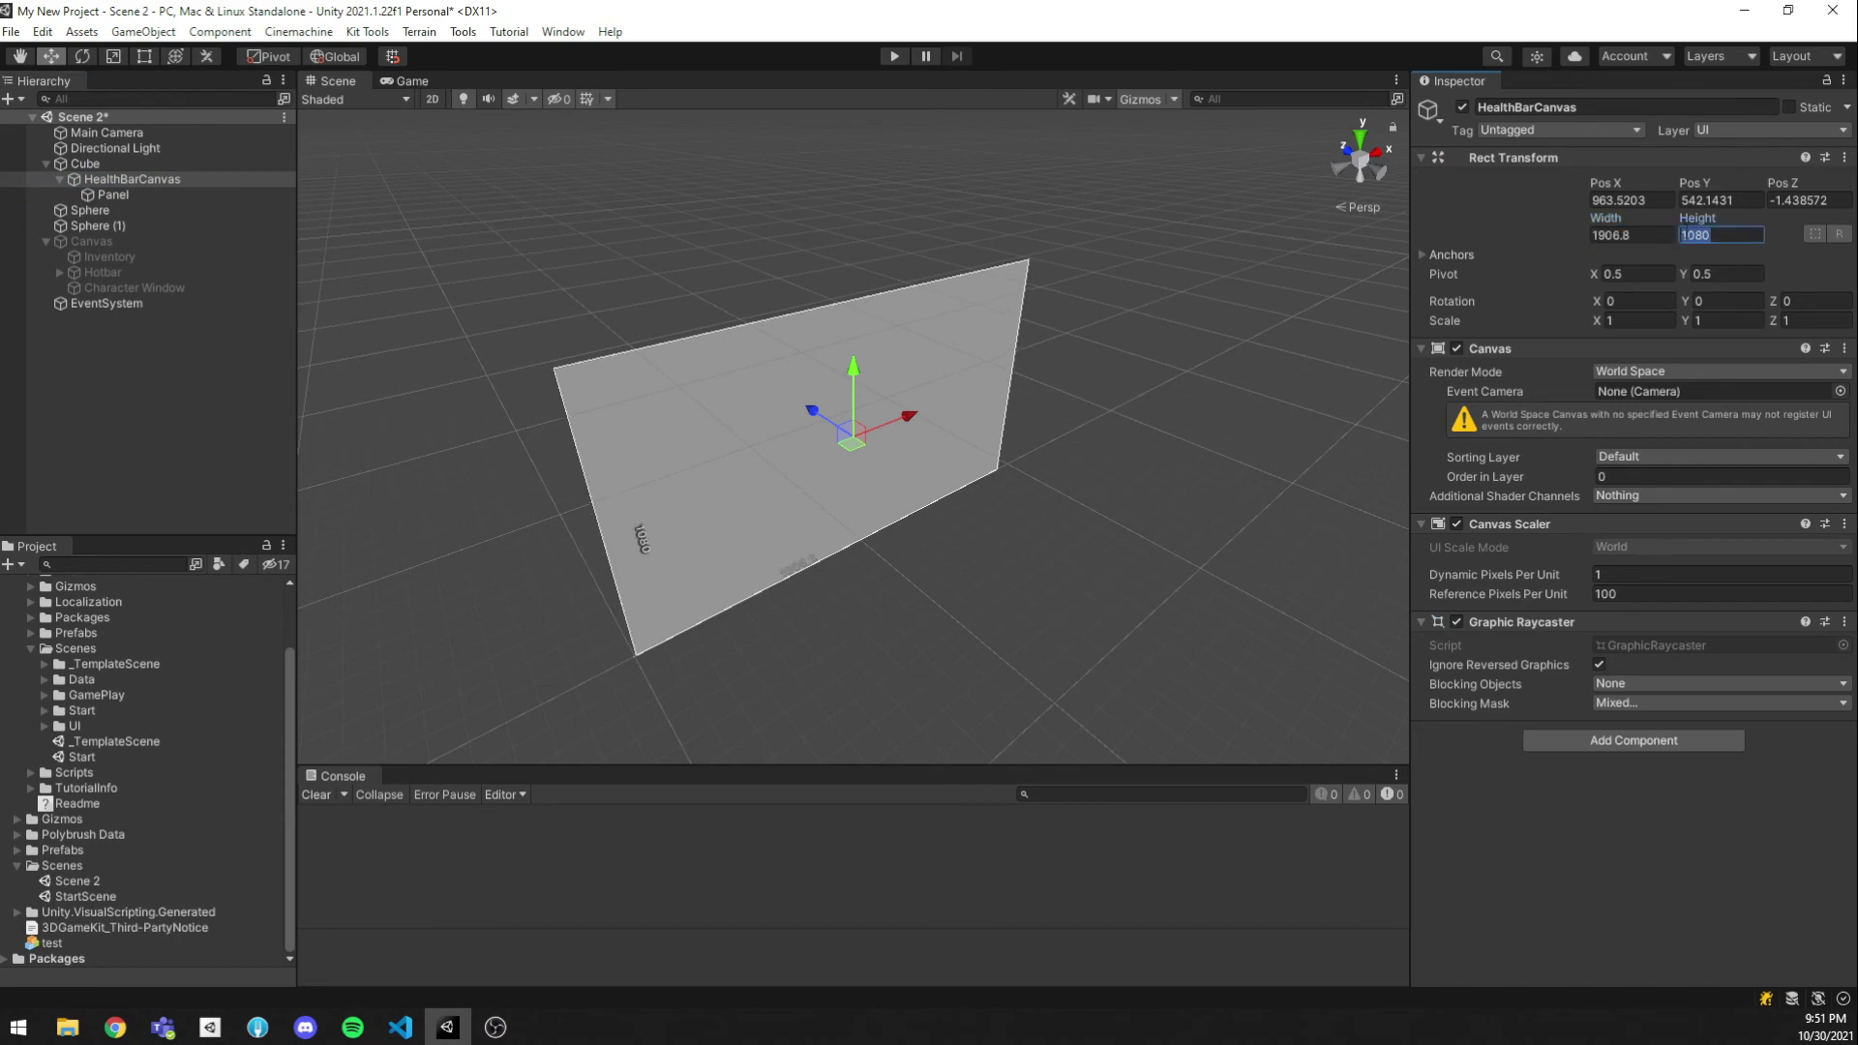
type("100")
key("Tab")
type("100")
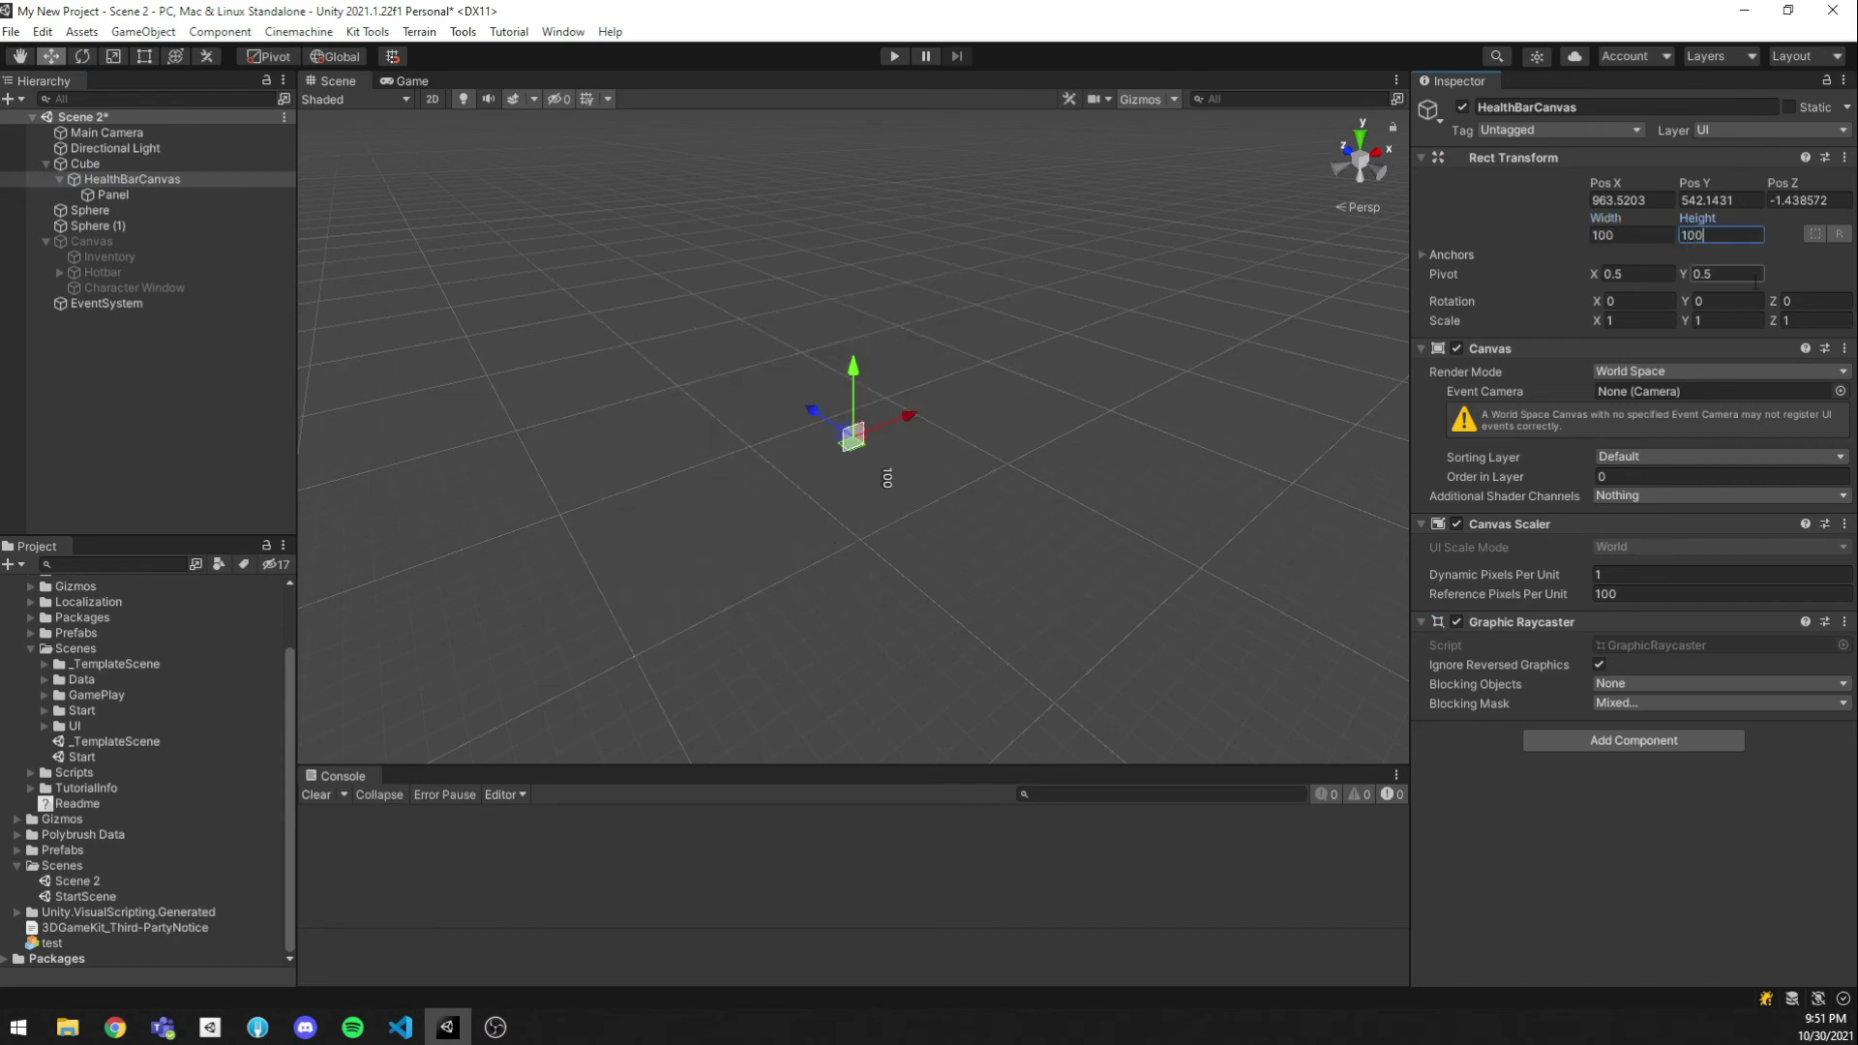
key("Tab")
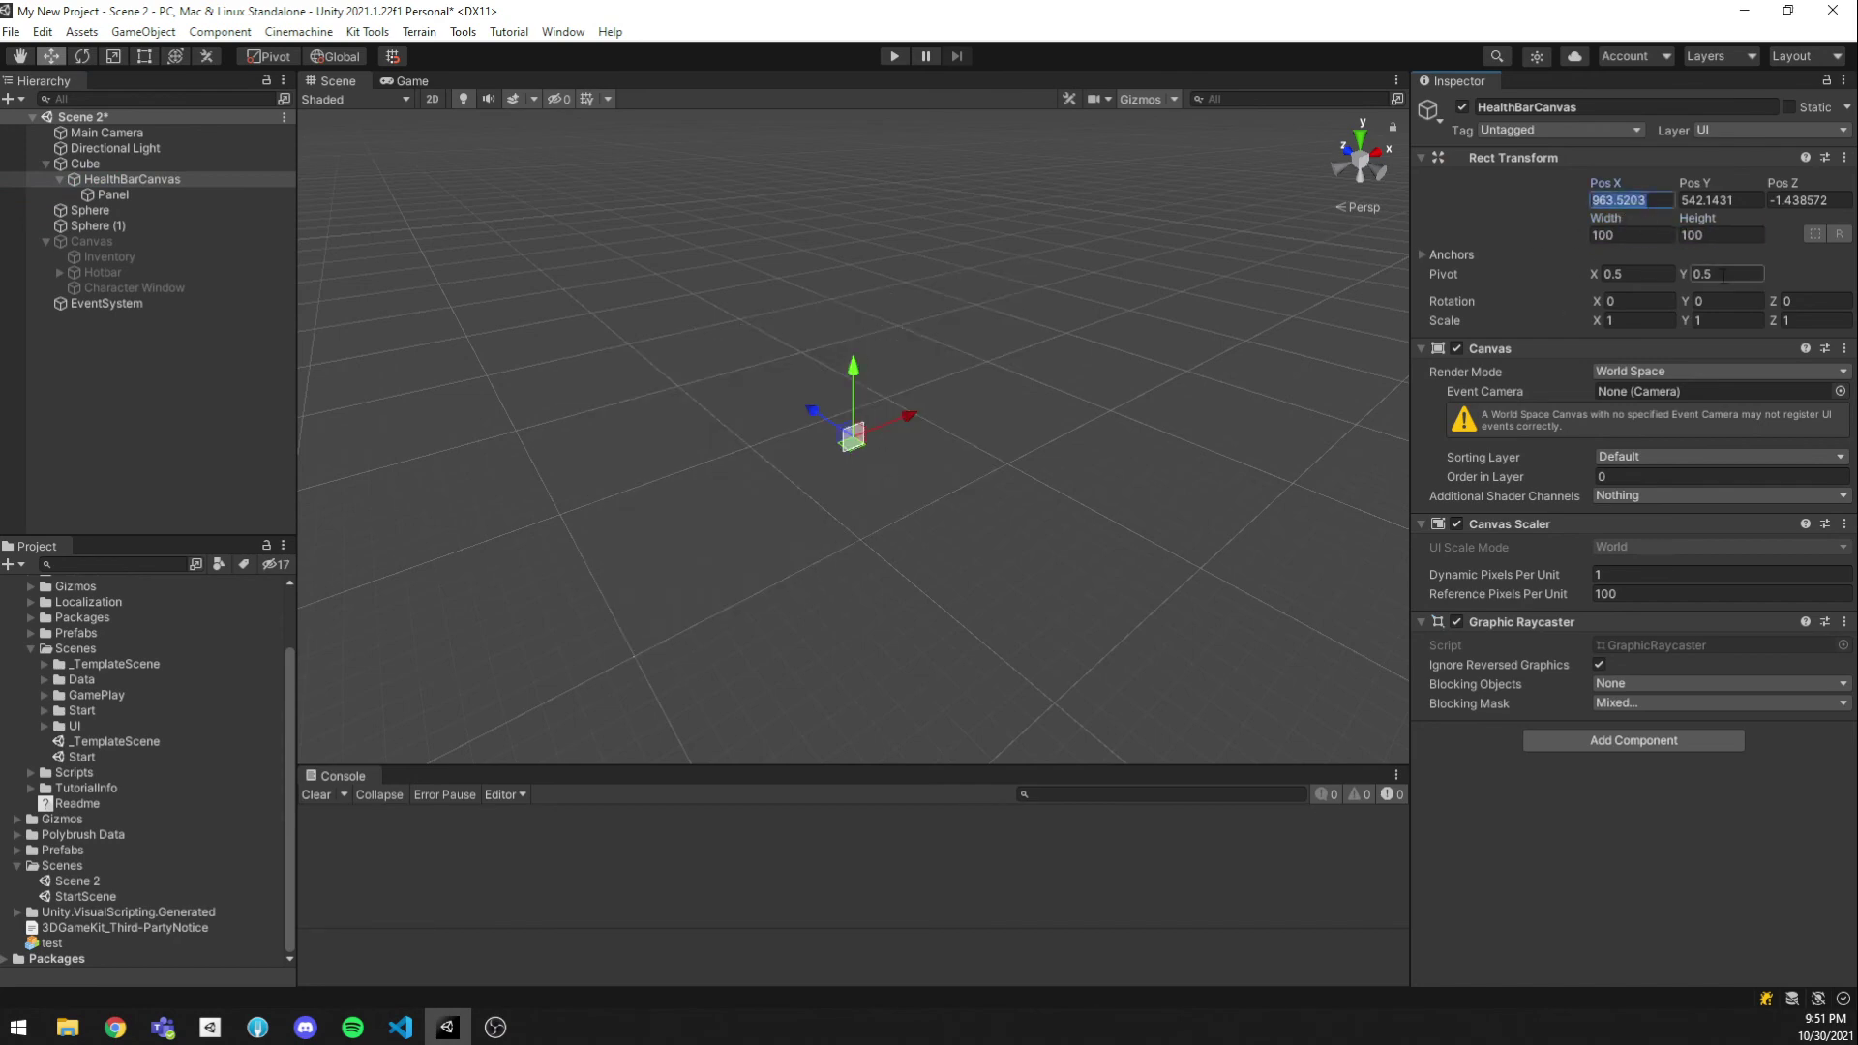
Set HealthBarCanvas's position to 0 on X, Y and Z so it is centred on its parent Cube
type("0")
key("Tab")
type("0")
key("Tab")
type("0")
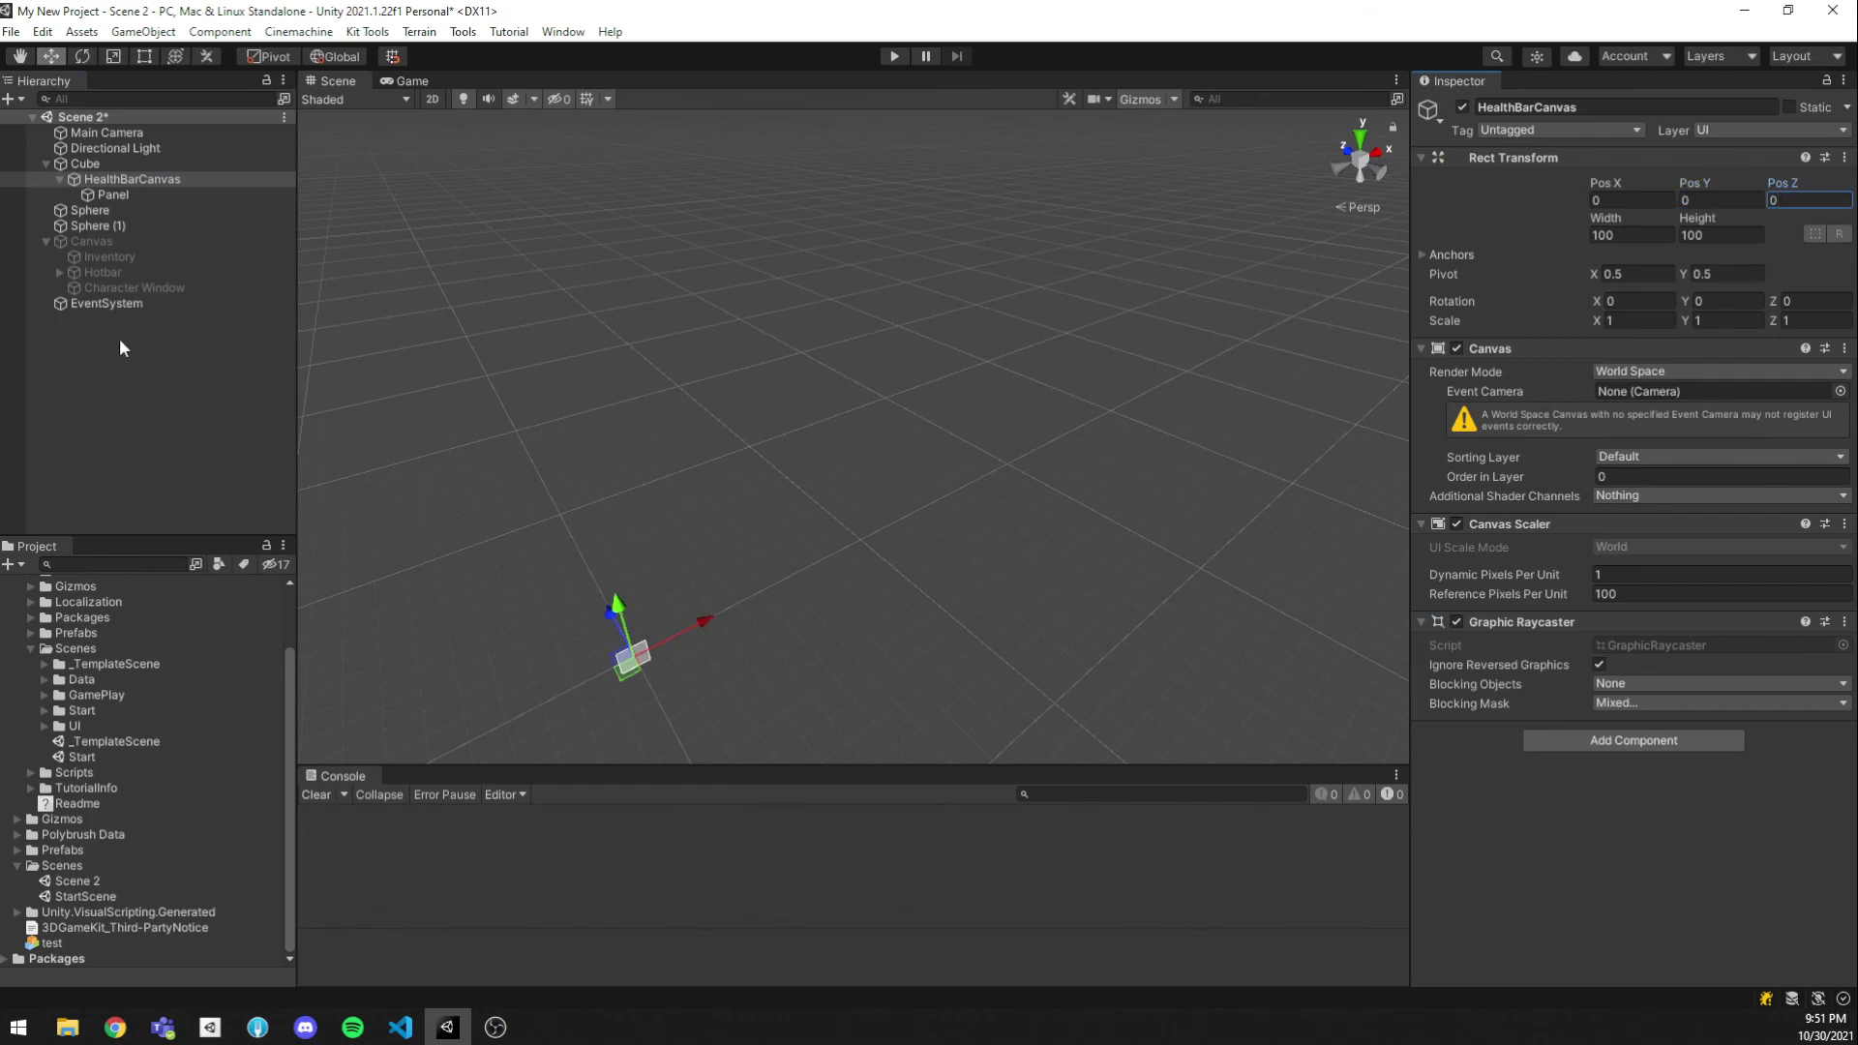
Shrink the Panel with the Rect Tool to insets of about 53.8 left, 51.0 top, 44.3 right and 47.7 bottom
left_click(85, 164)
key("f")
scroll(780, 634, "down", 10)
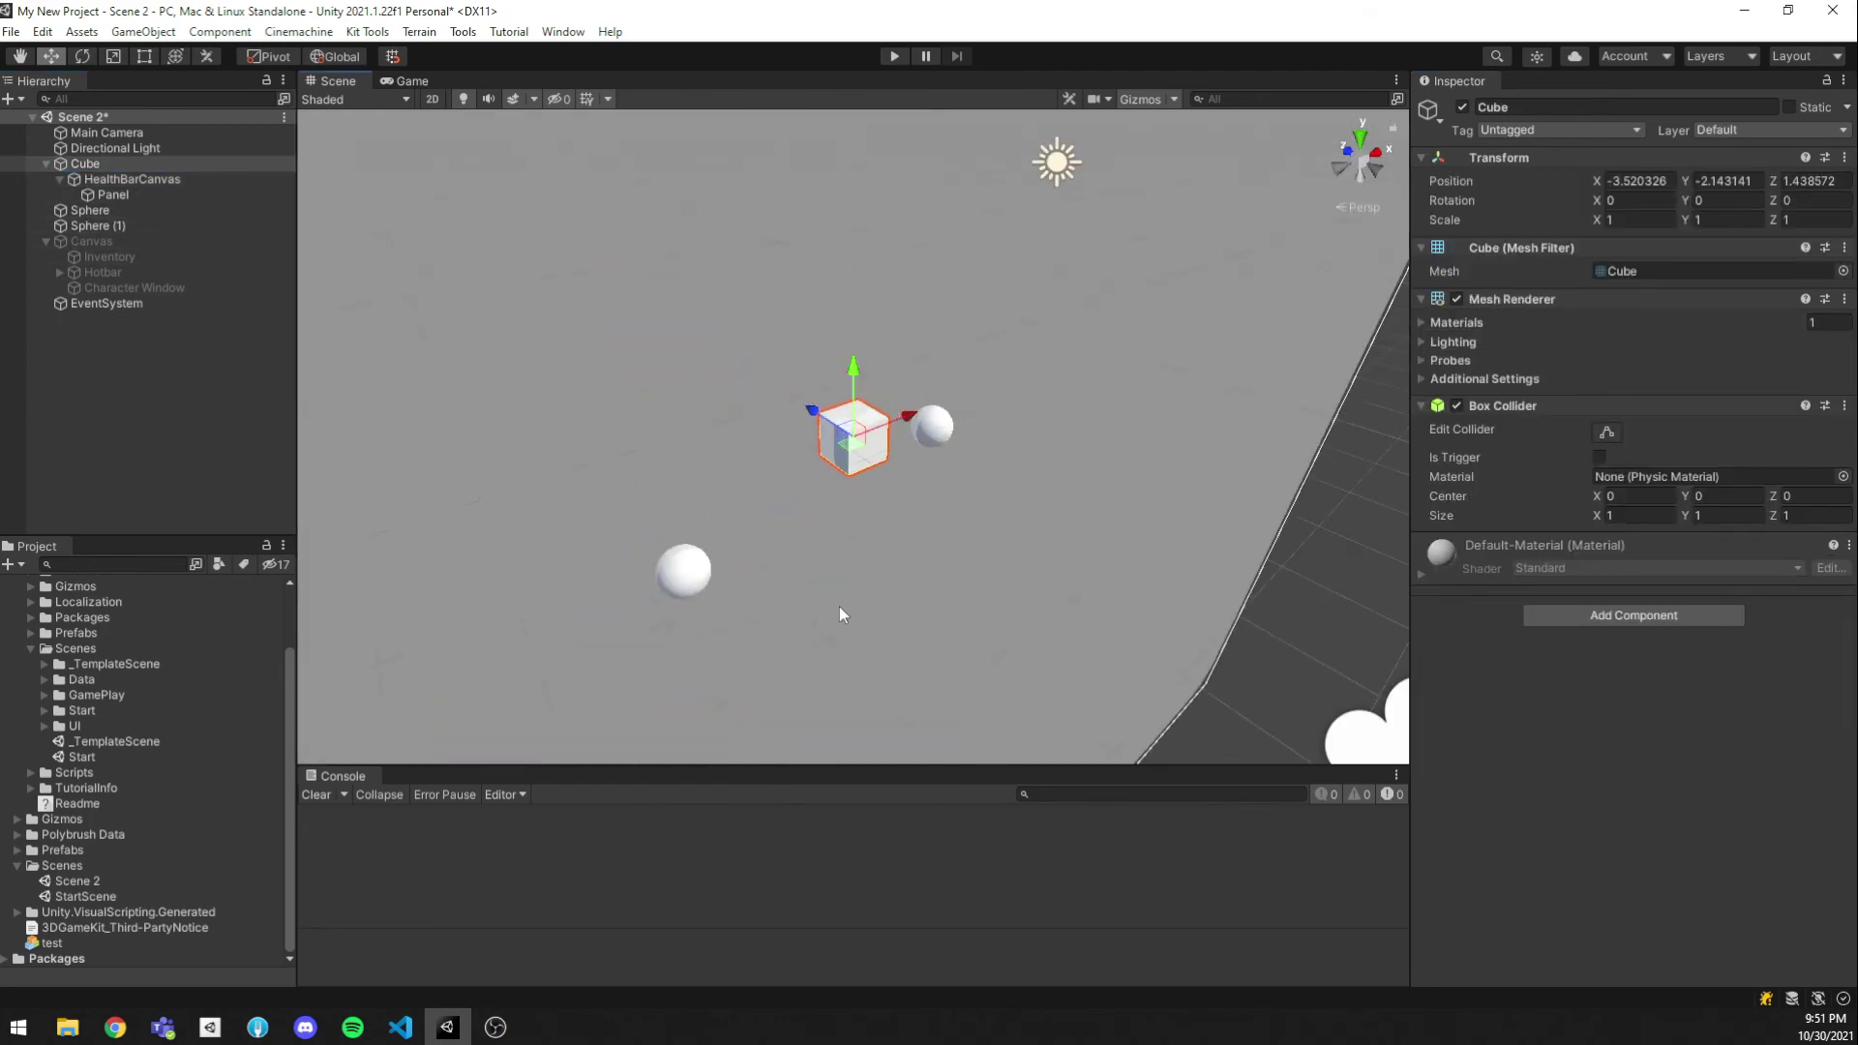
scroll(881, 548, "down", 2)
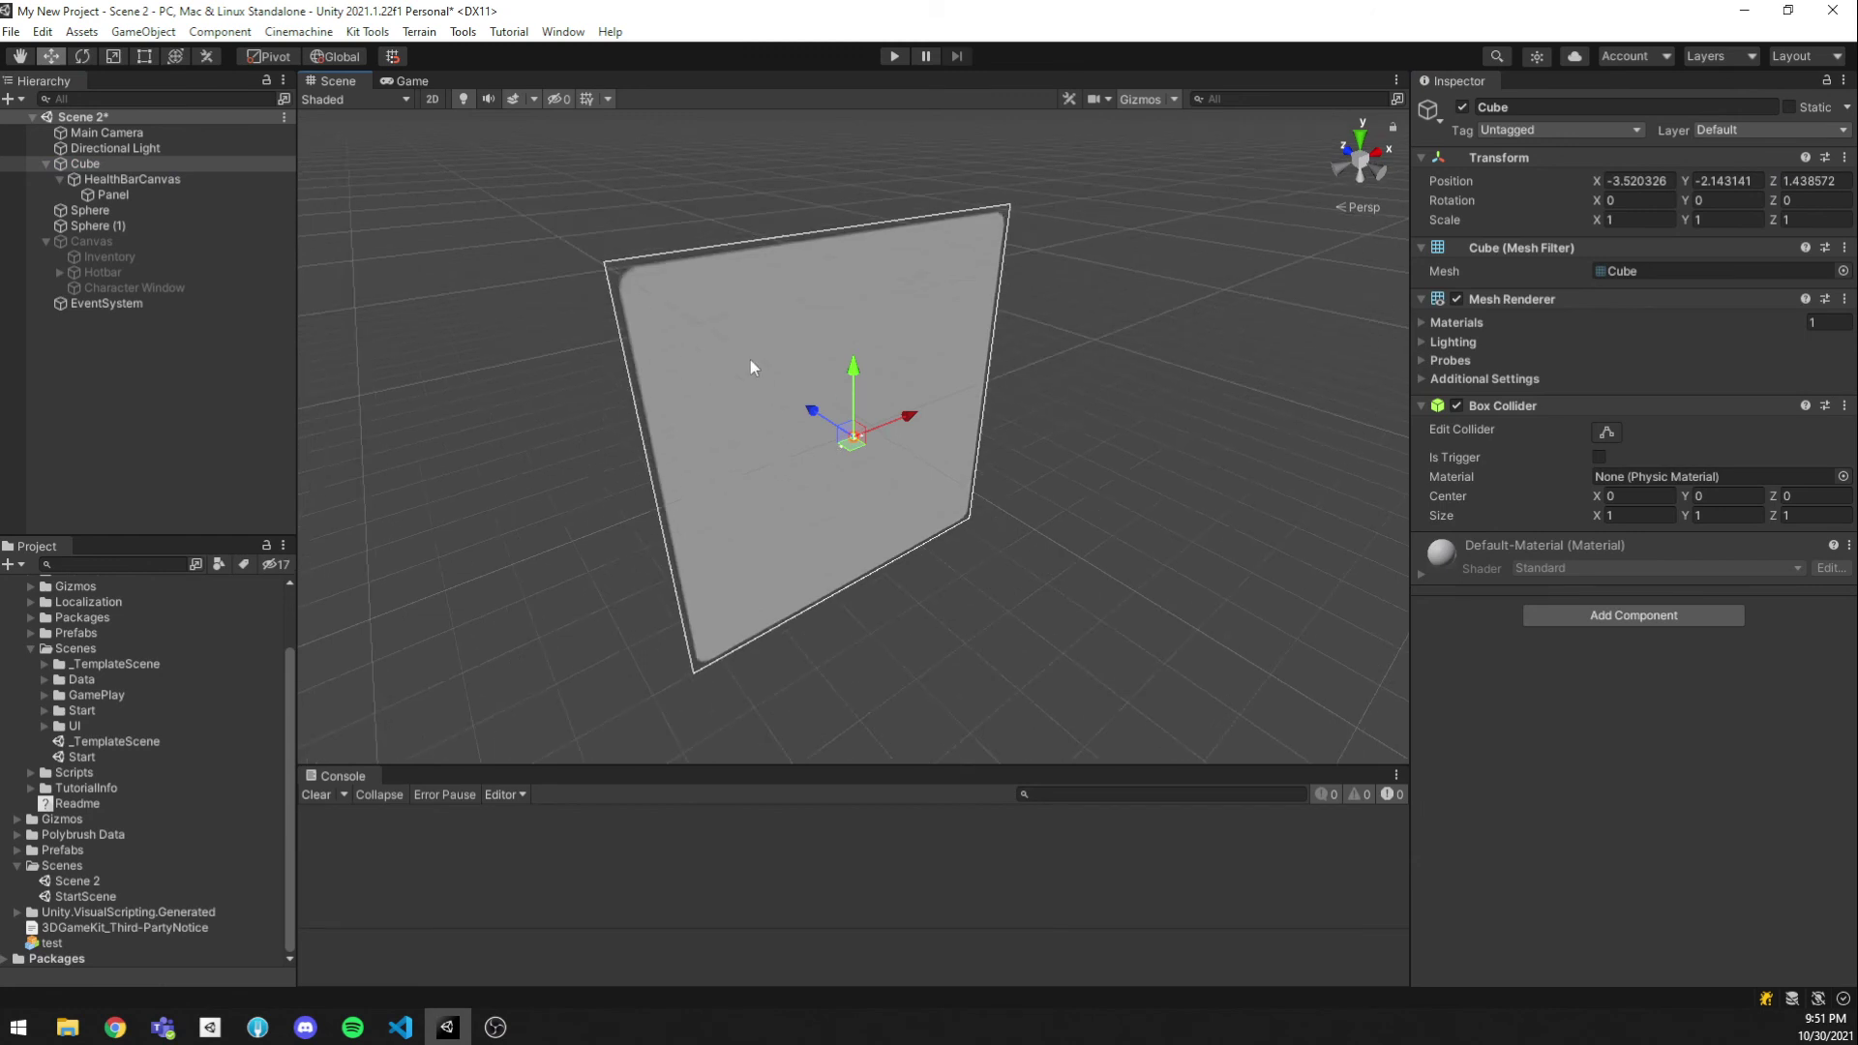
left_click(751, 358)
left_click(152, 58)
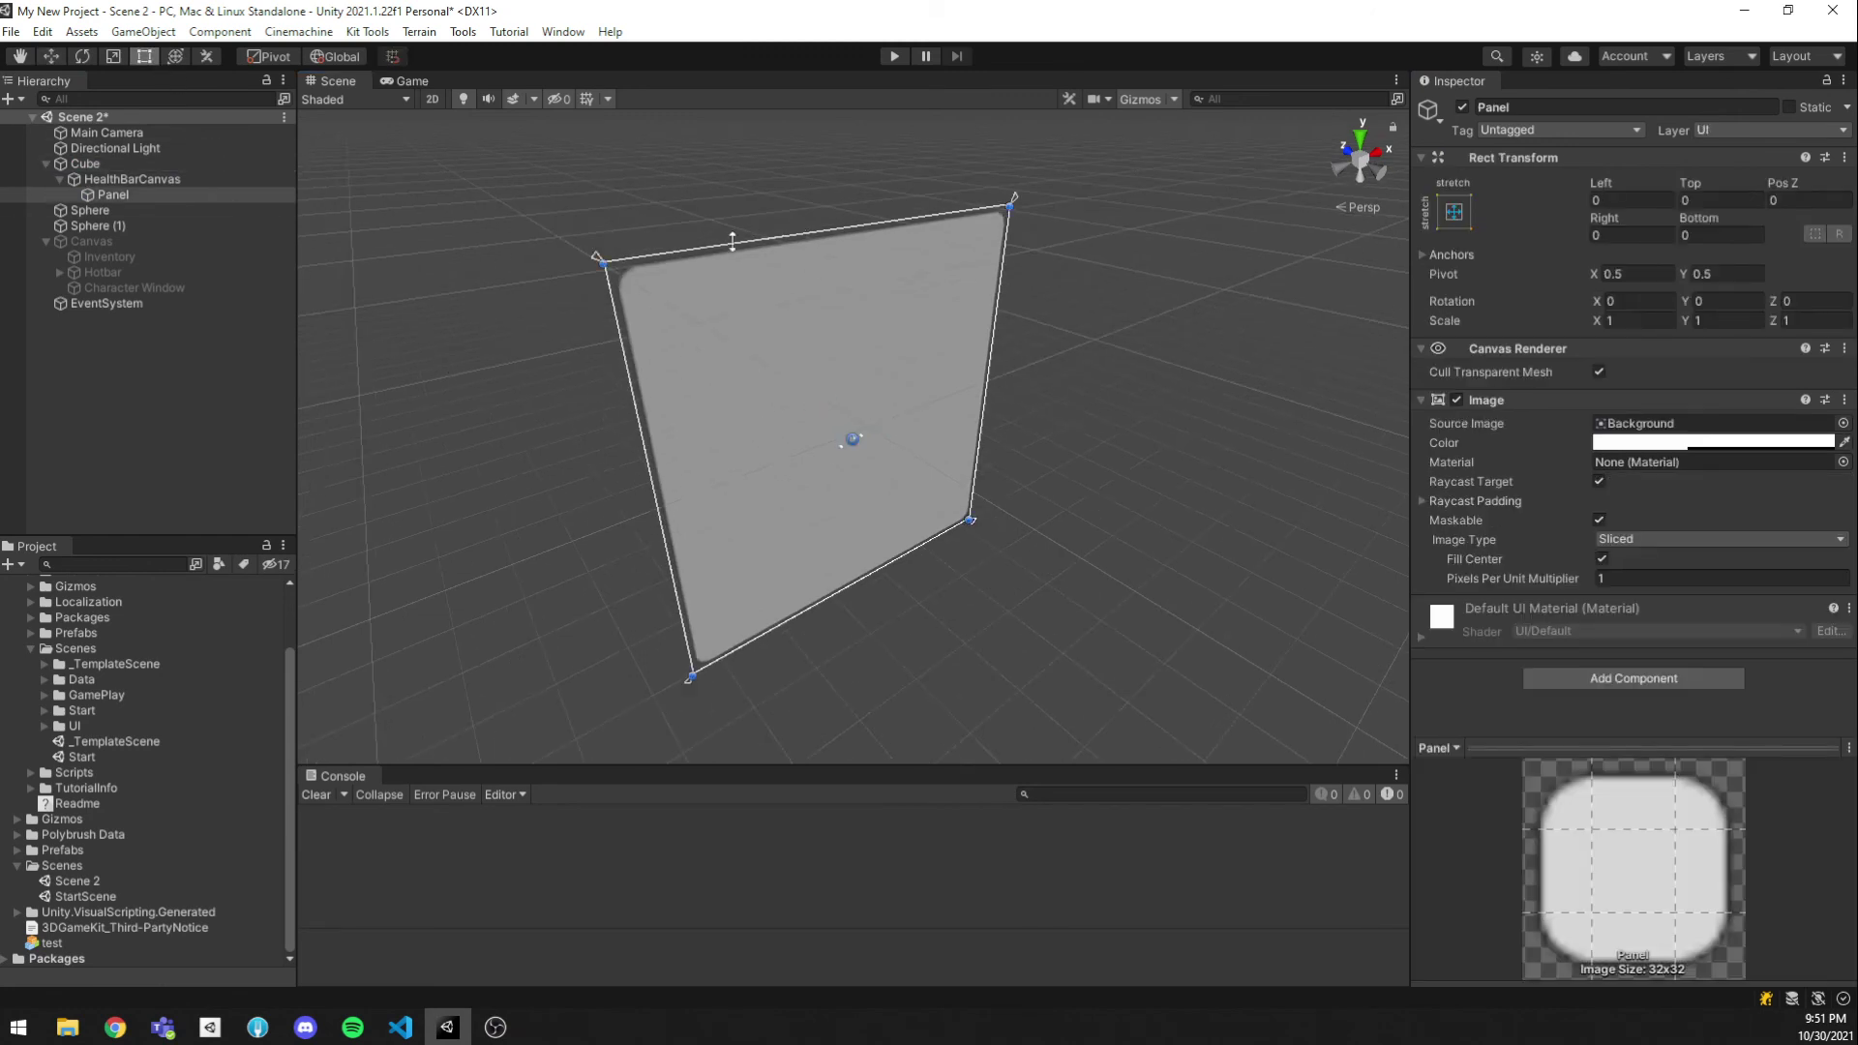
left_click_drag(606, 259, 873, 451)
scroll(874, 454, "up", 6)
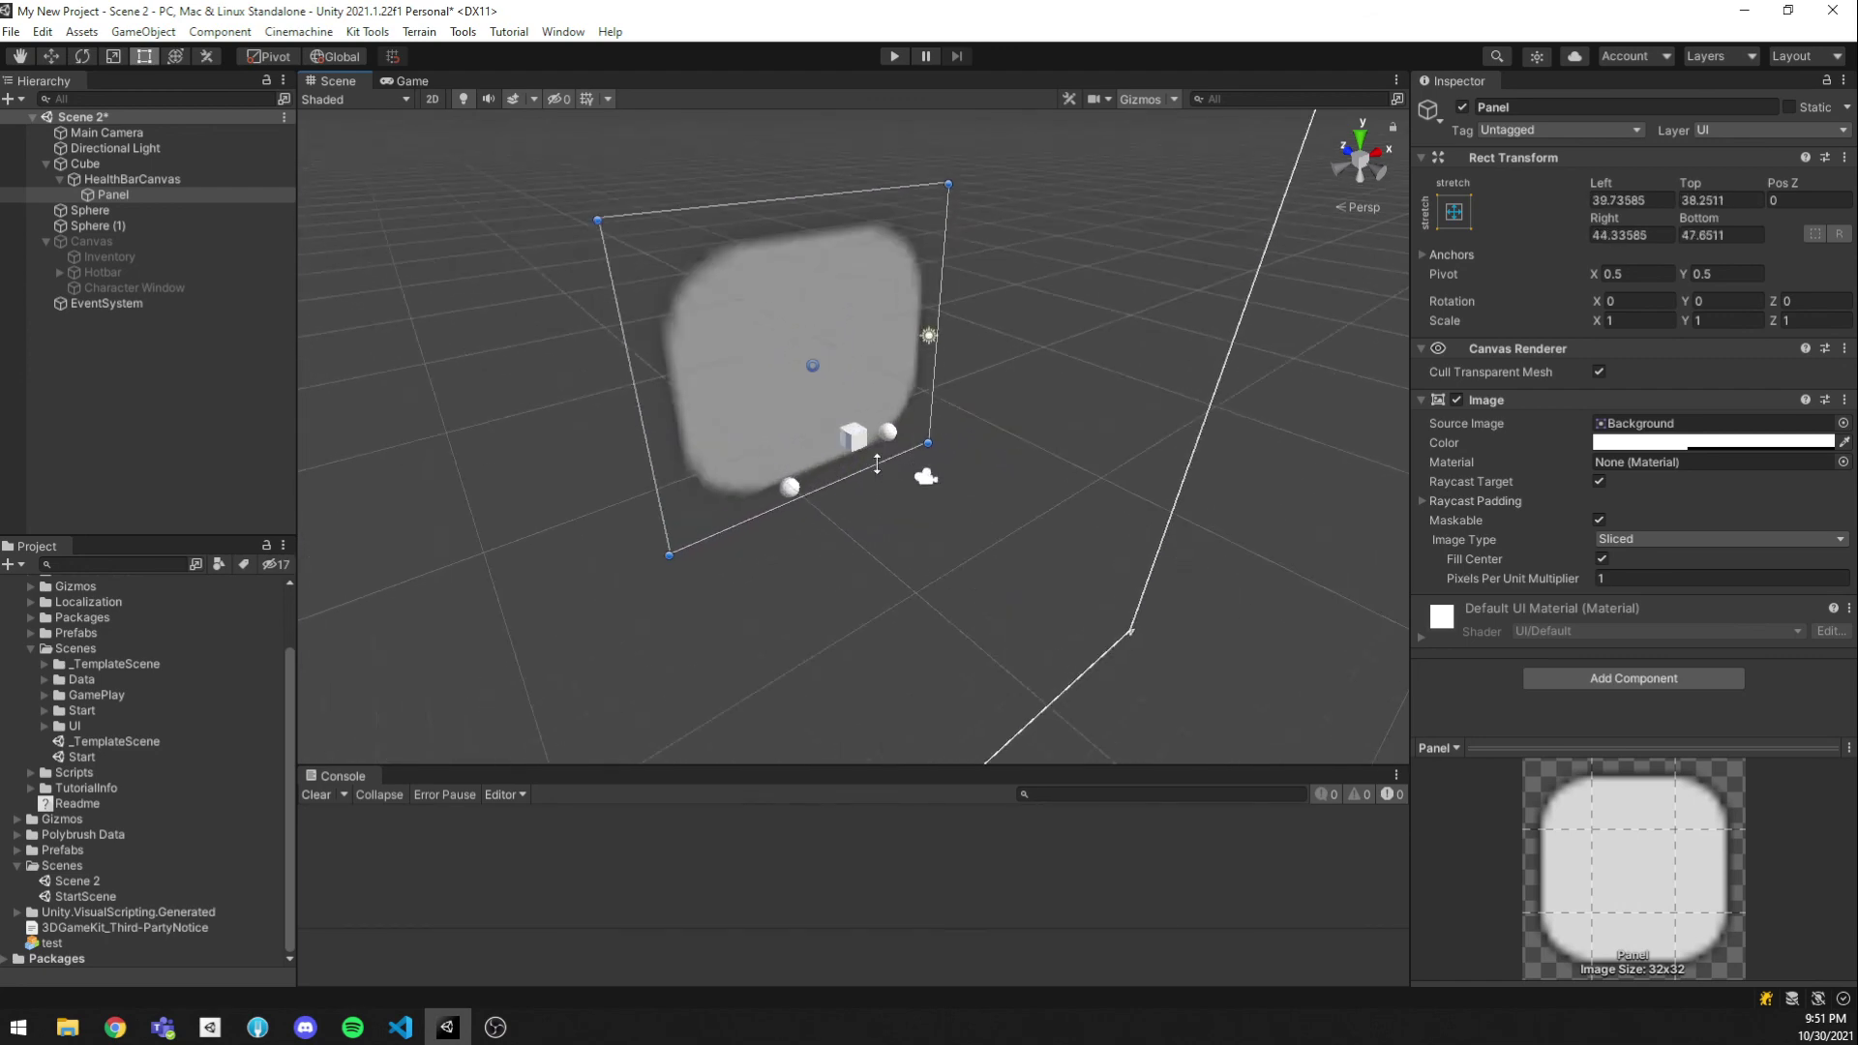
left_click_drag(591, 215, 904, 434)
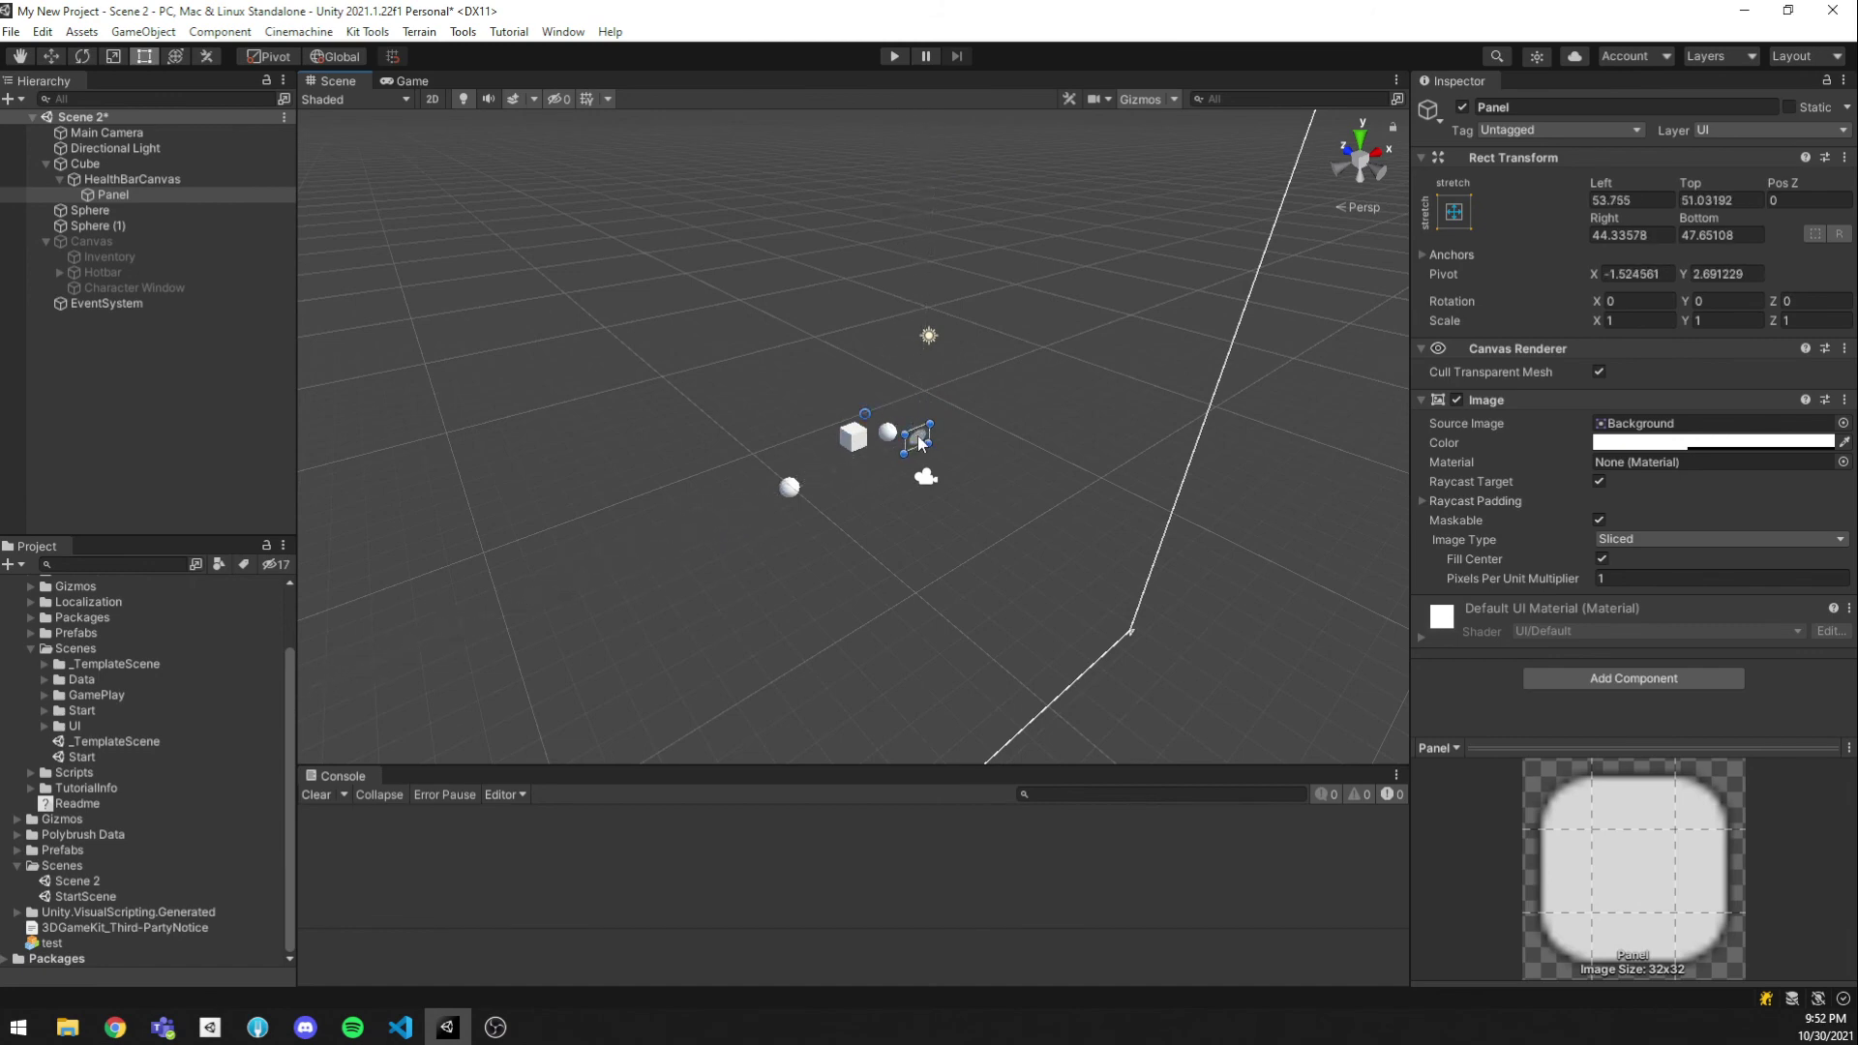
Move the small Panel directly above the Cube in the Scene view
key("f")
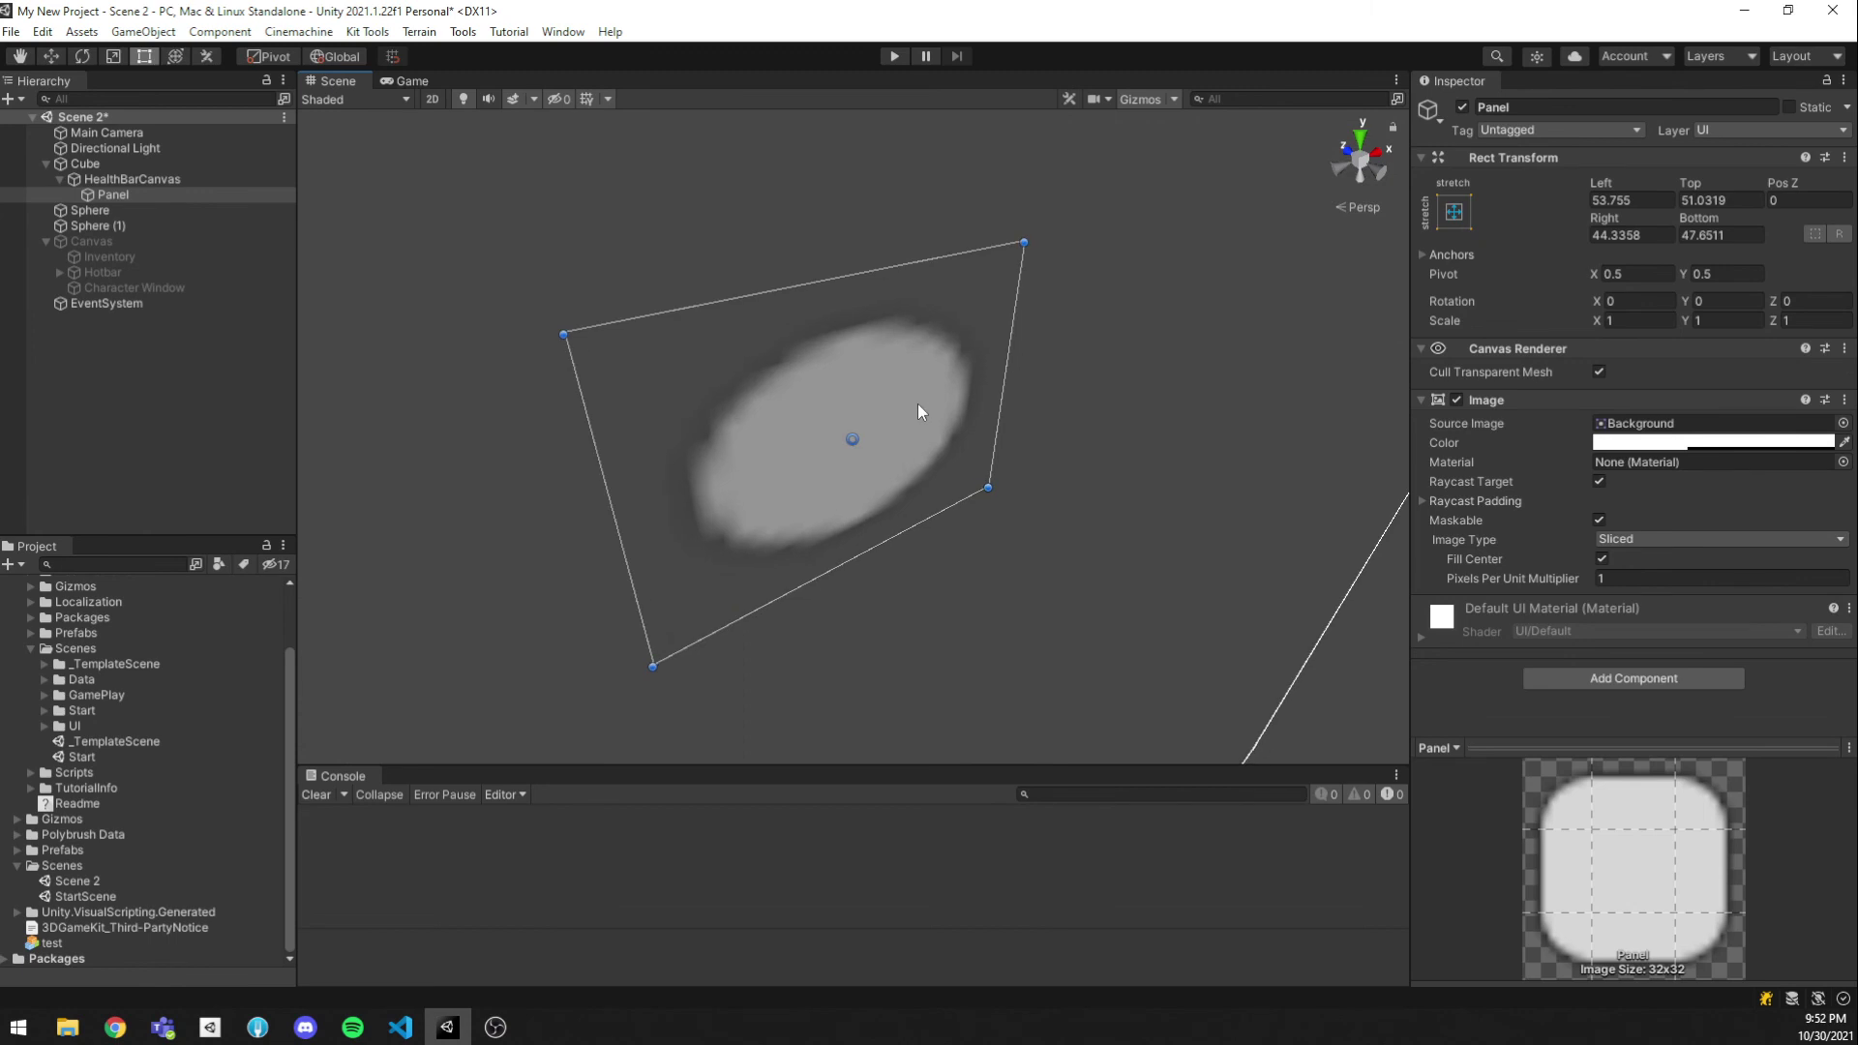
scroll(918, 403, "down", 4)
left_click_drag(881, 430, 490, 293)
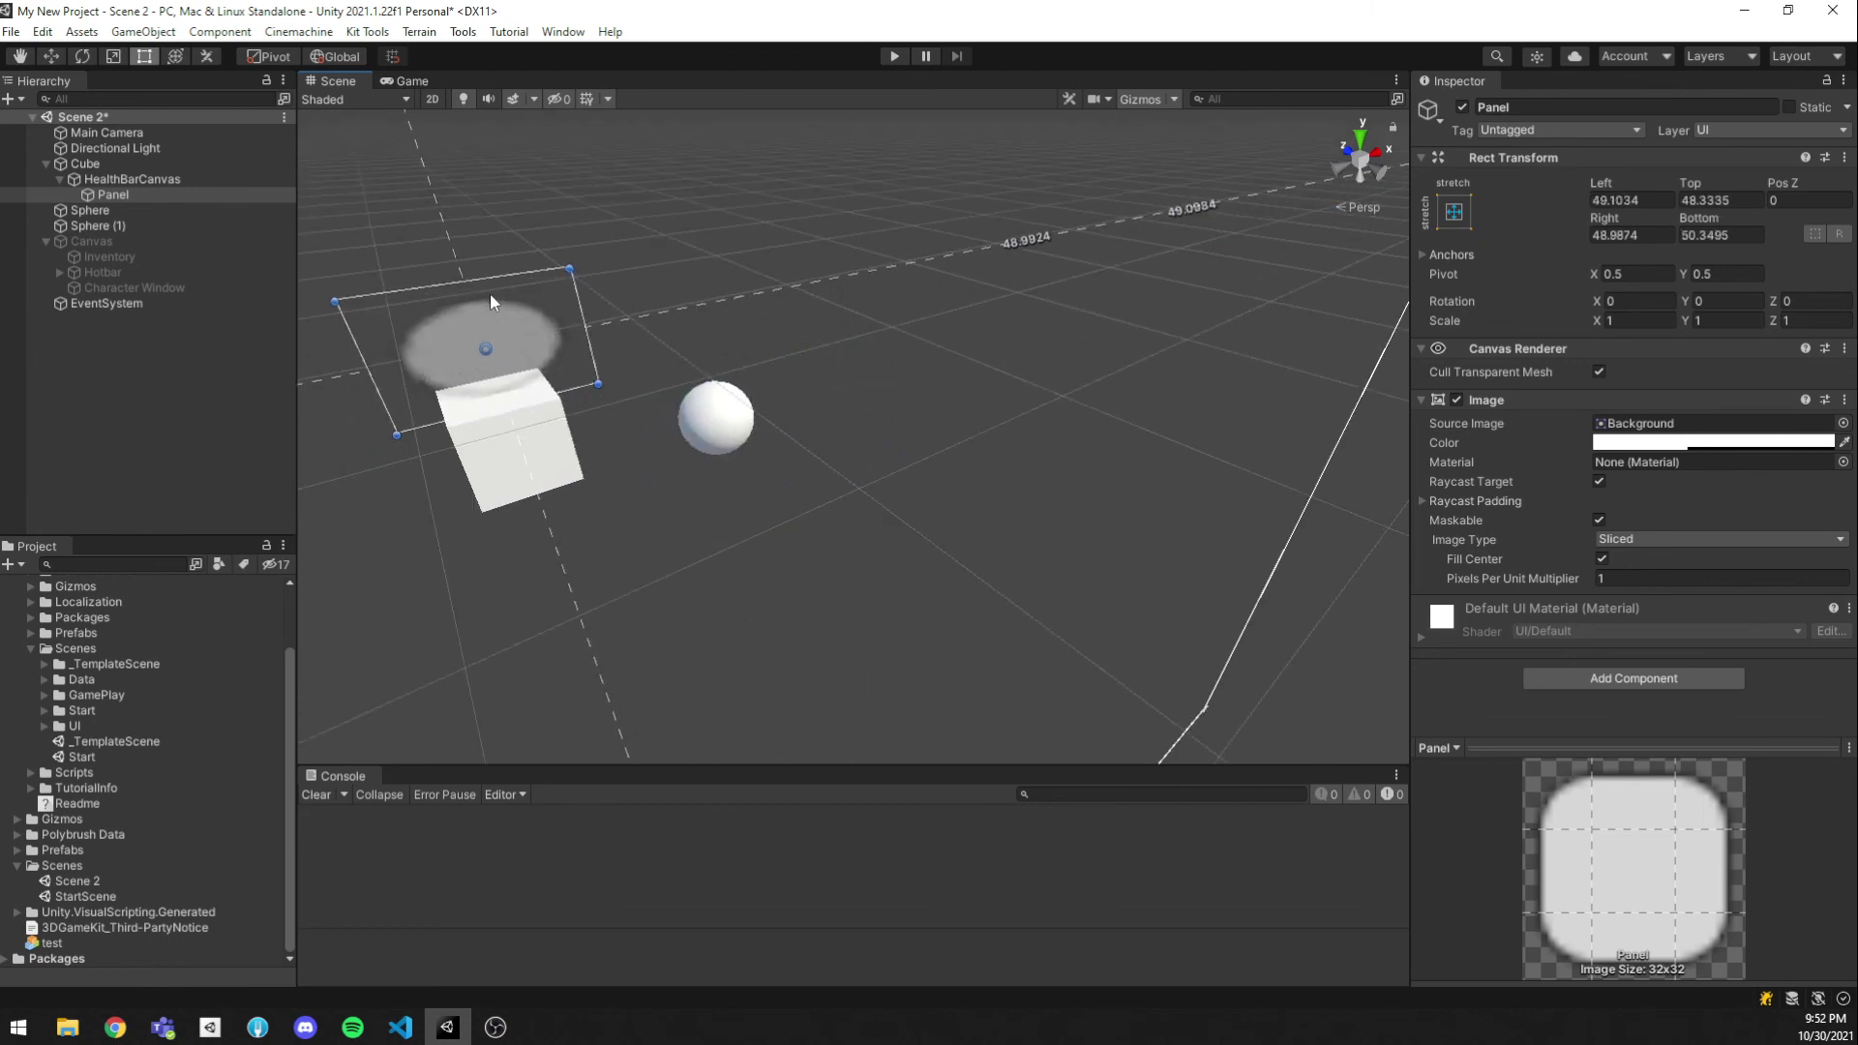
Move the Cube together with its child panel to about X -4.18, Y -2.16
left_click(475, 437)
mouse_move(625, 469)
left_mouse_down("alt")
mouse_move(673, 471)
mouse_move(626, 423)
mouse_move(614, 461)
left_mouse_up("alt")
key("w")
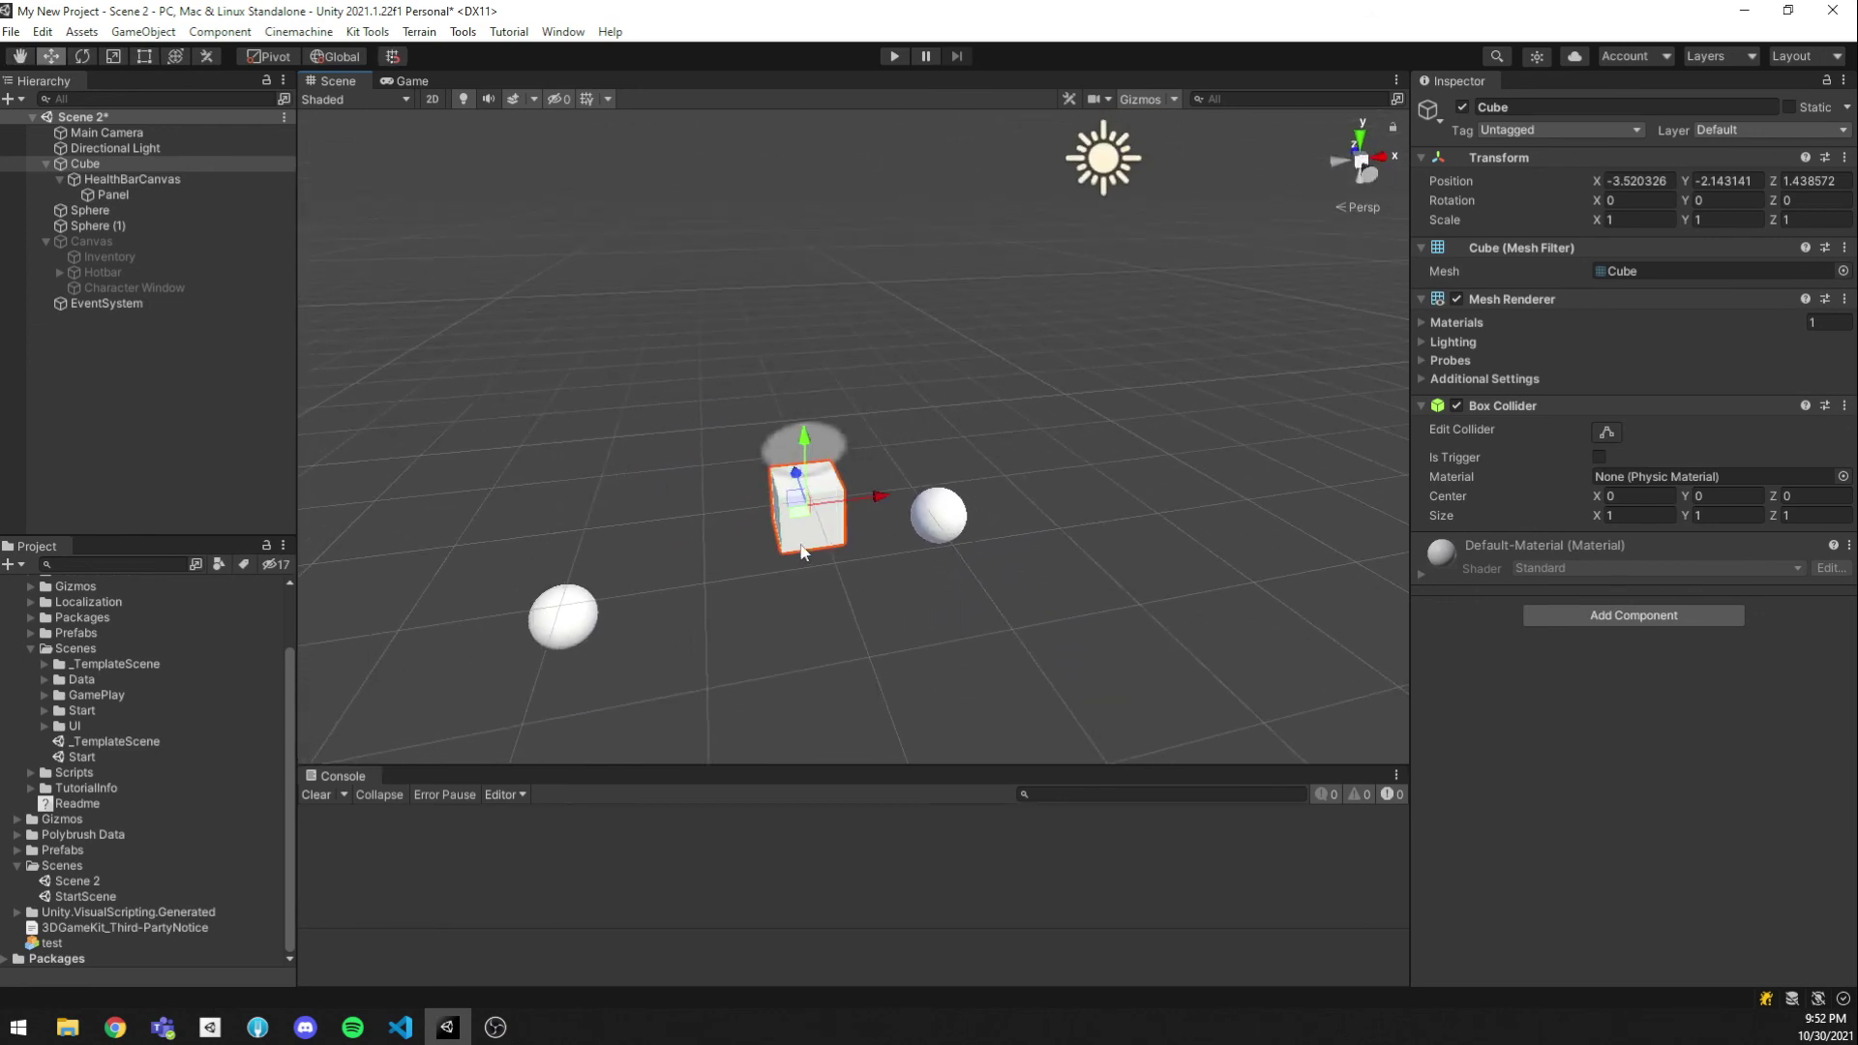
left_click_drag(791, 502, 751, 511)
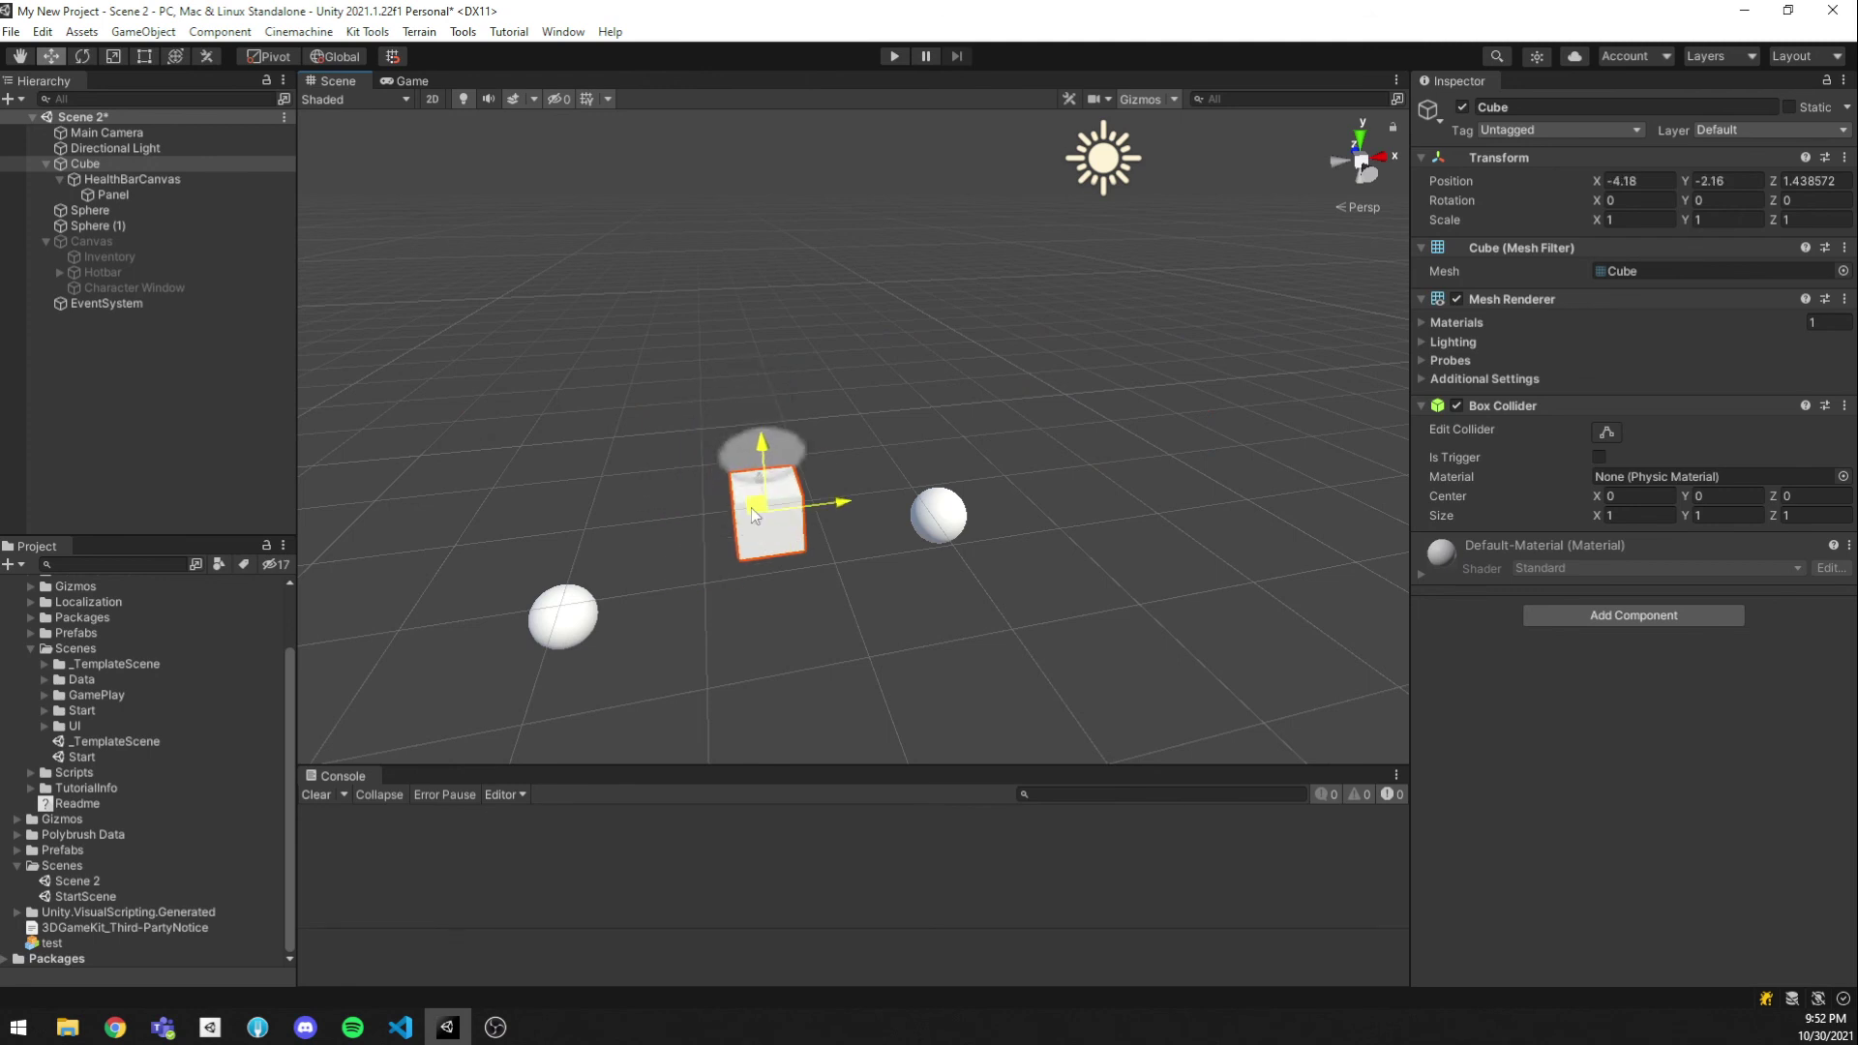
Raise the Panel slightly above the Cube, and move the Cube to about X -4.25, Y -2.28
left_click(782, 447)
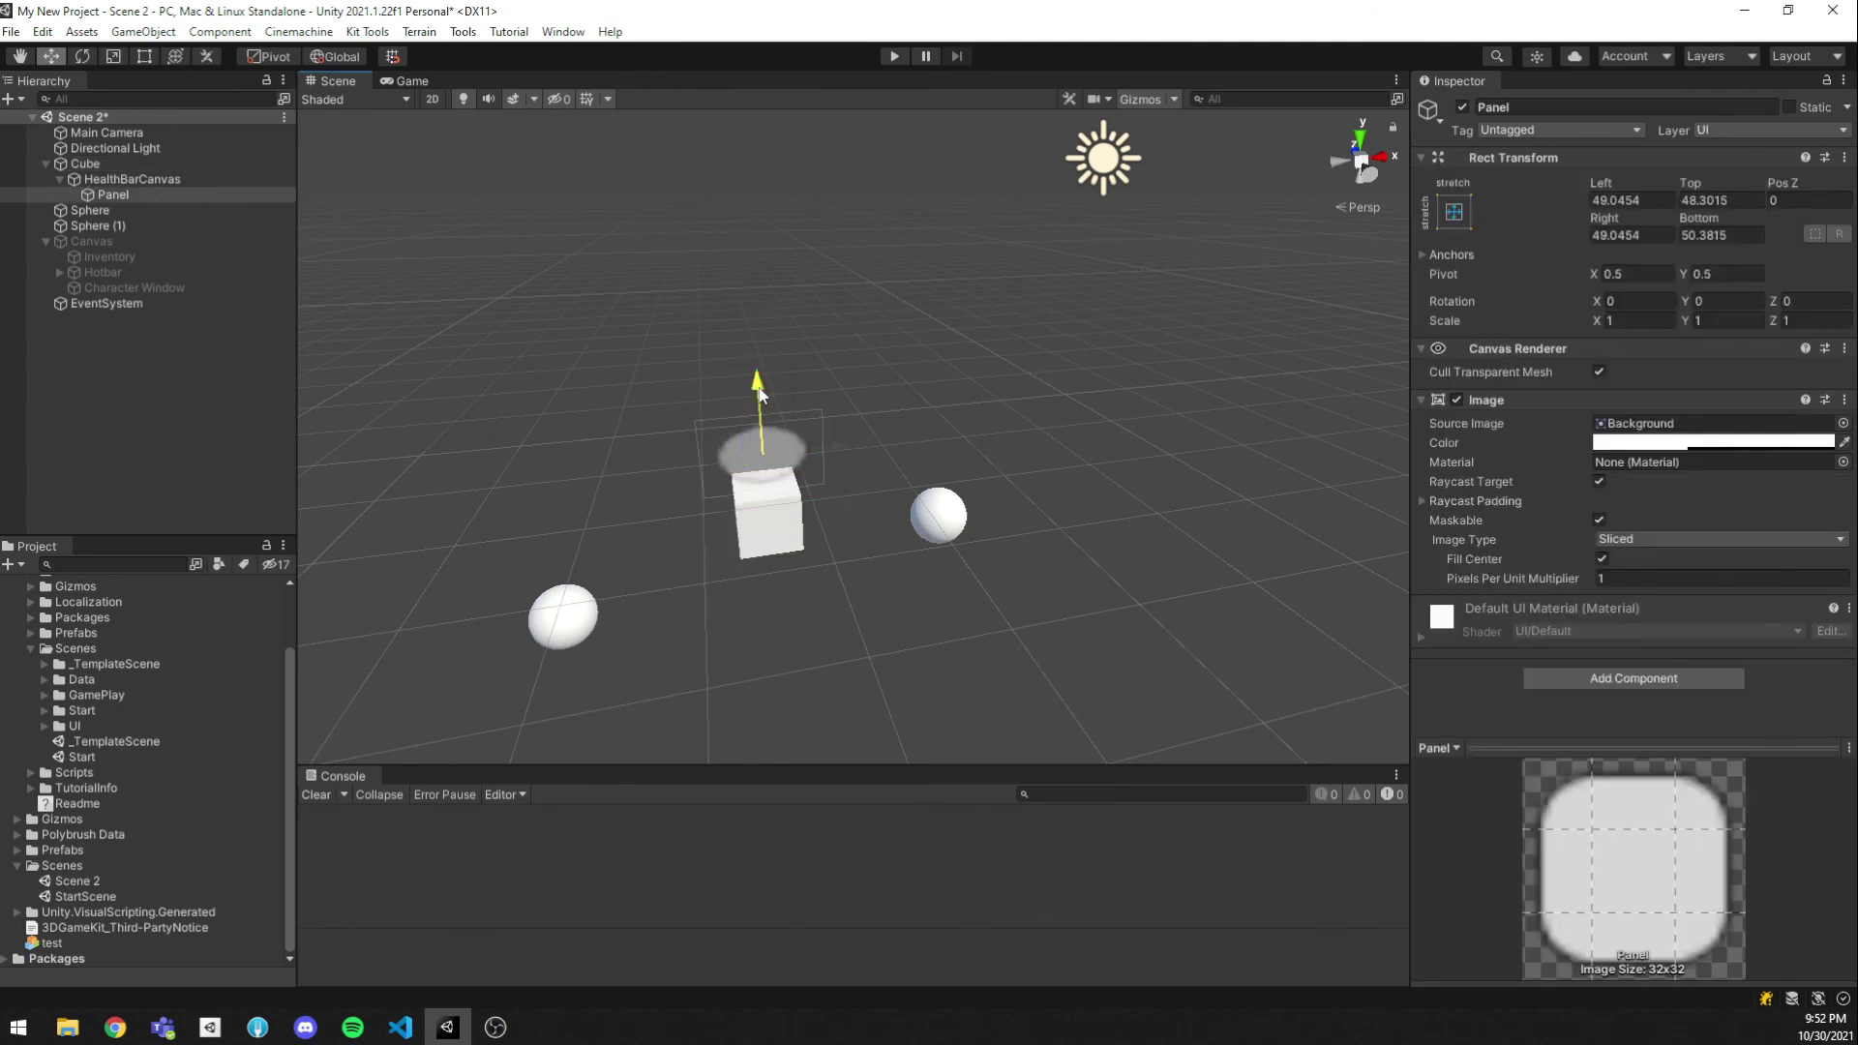
mouse_move(760, 395)
left_mouse_down()
mouse_move(757, 277)
mouse_move(733, 398)
left_mouse_up()
left_click(754, 530)
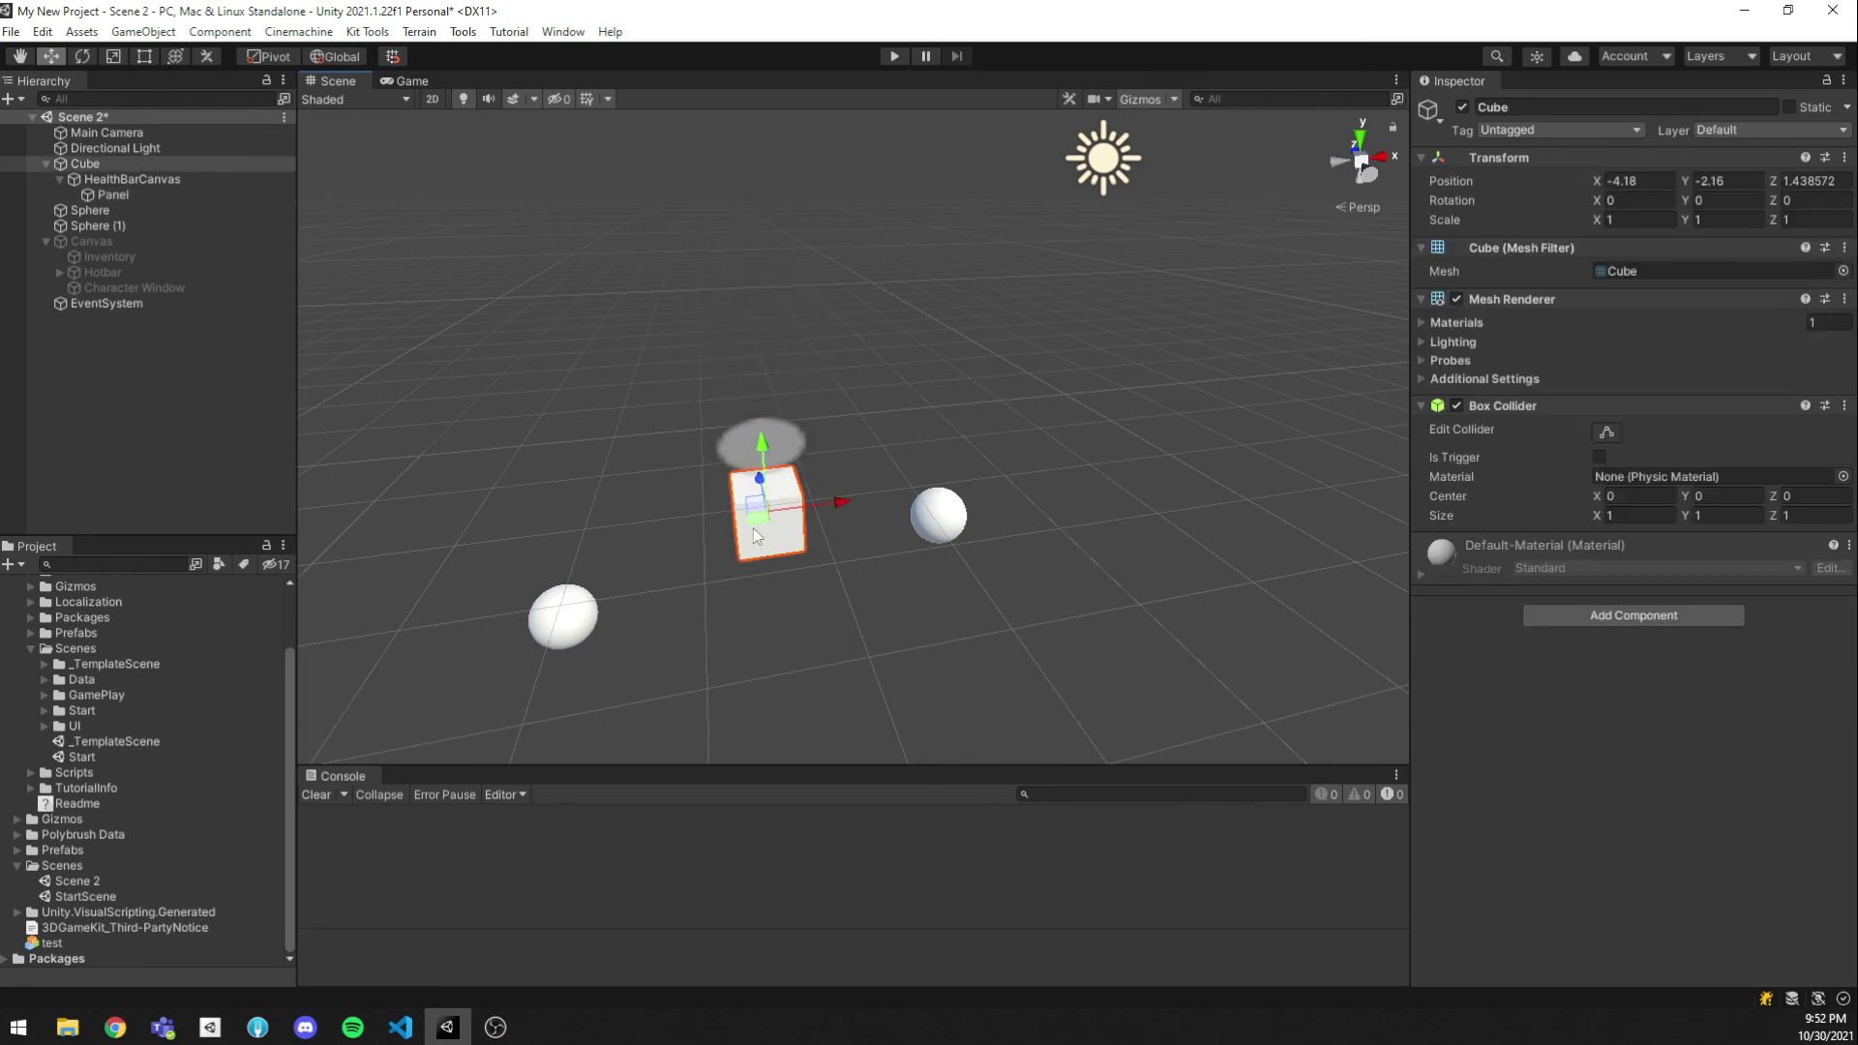
mouse_move(753, 529)
left_mouse_down()
mouse_move(782, 449)
mouse_move(836, 498)
mouse_move(885, 478)
mouse_move(849, 422)
mouse_move(752, 520)
left_mouse_up()
Compare the Cube with its child HealthBarCanvas and show the canvas's Render Mode options
left_click(114, 182)
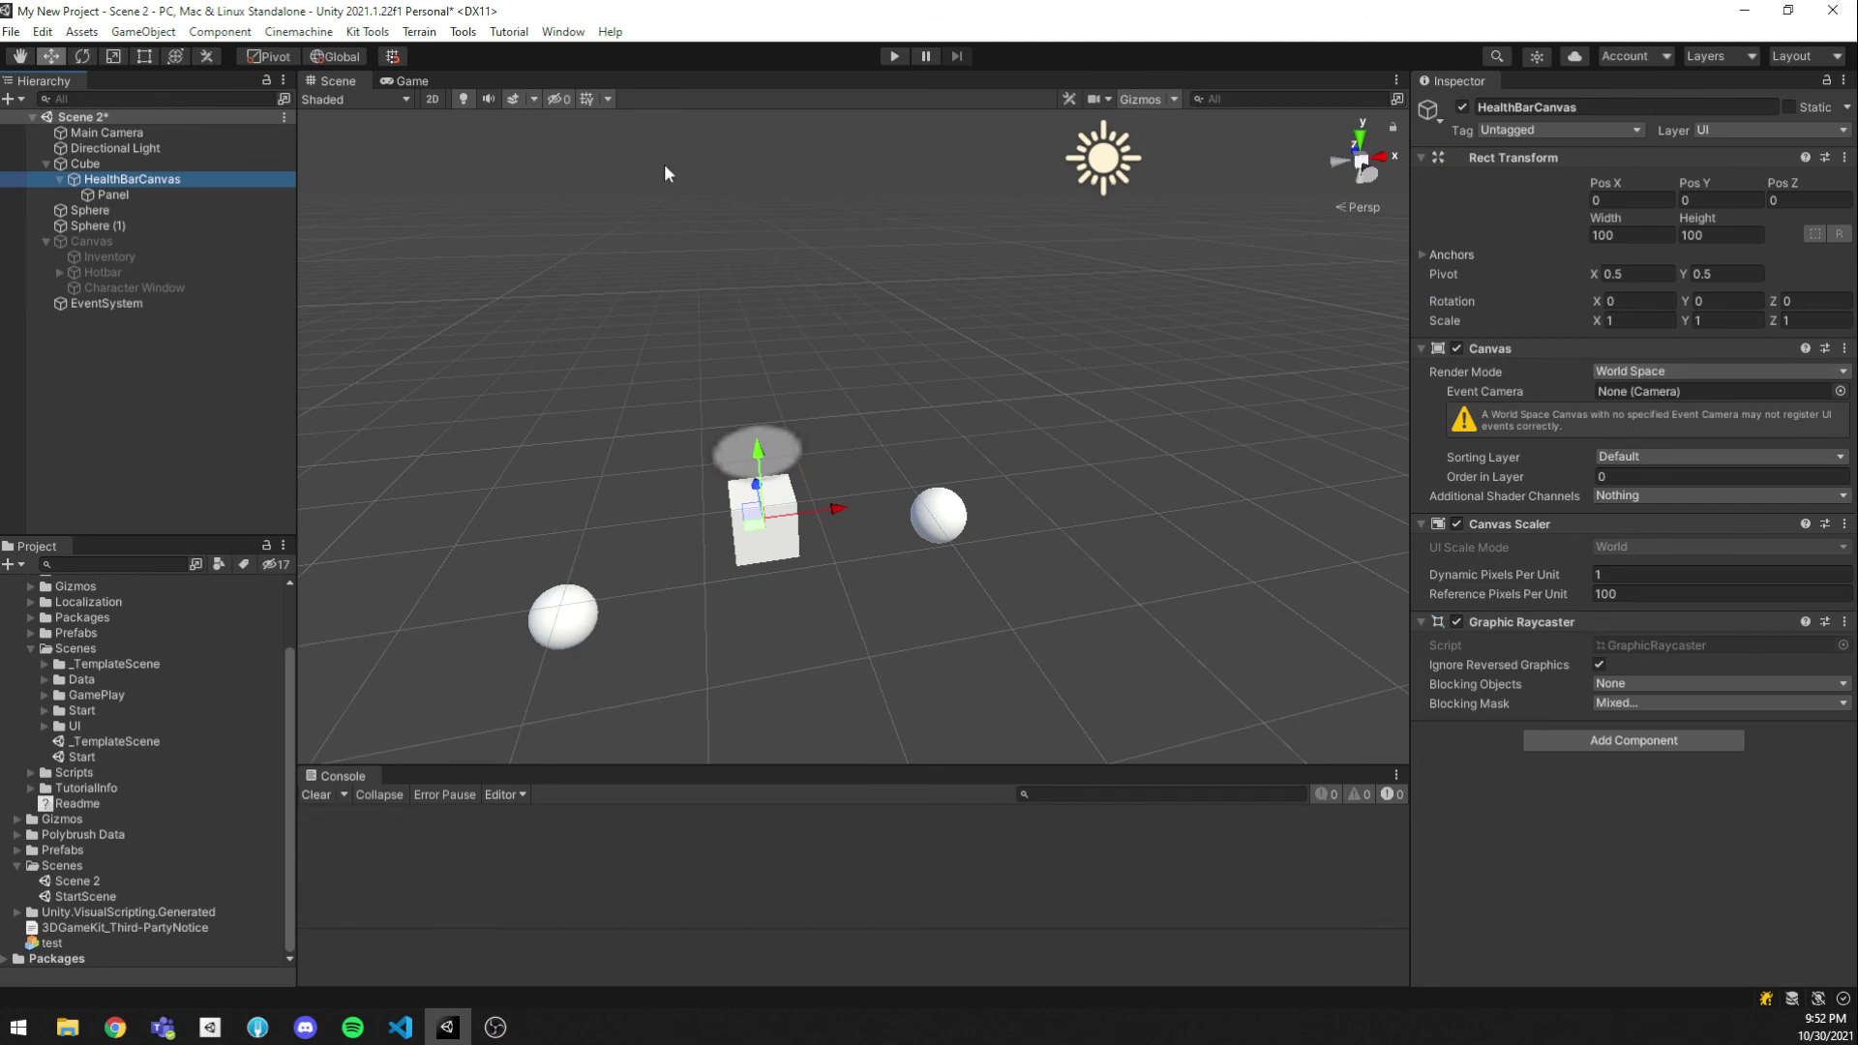
left_click(101, 166)
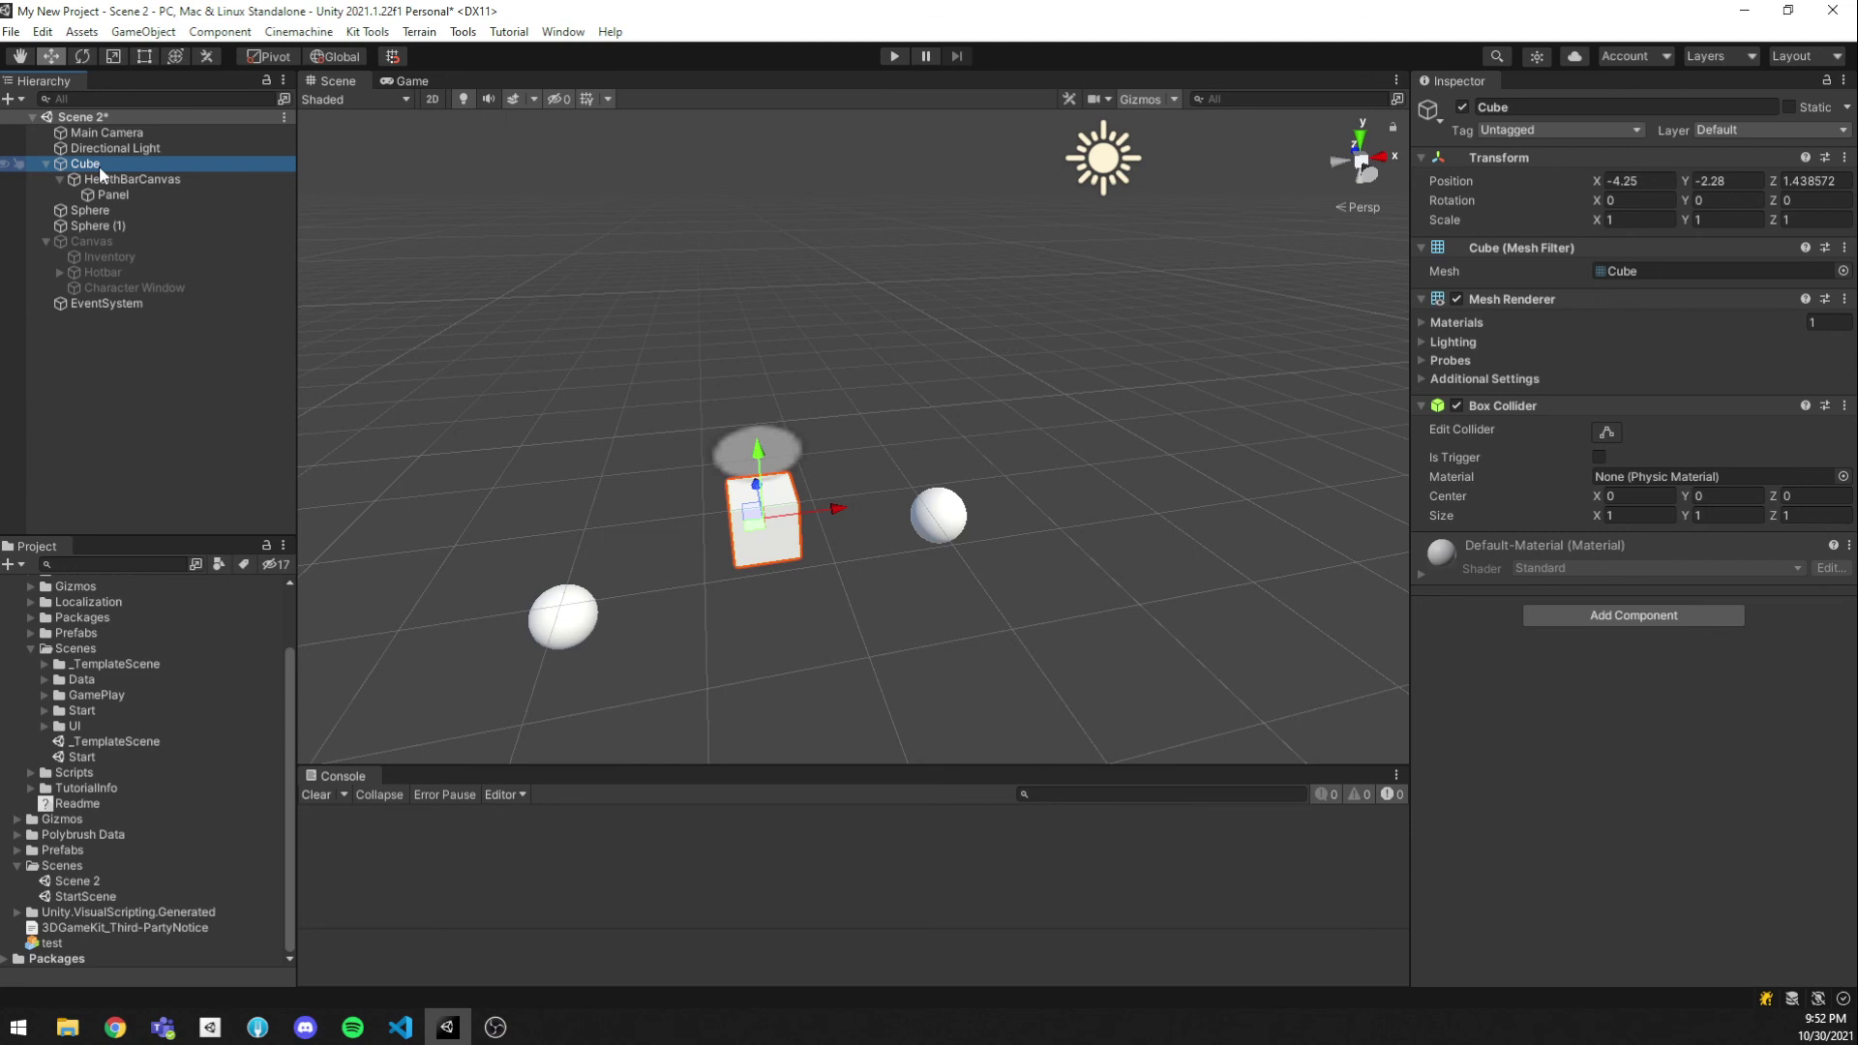
left_click(117, 179)
left_click(1660, 372)
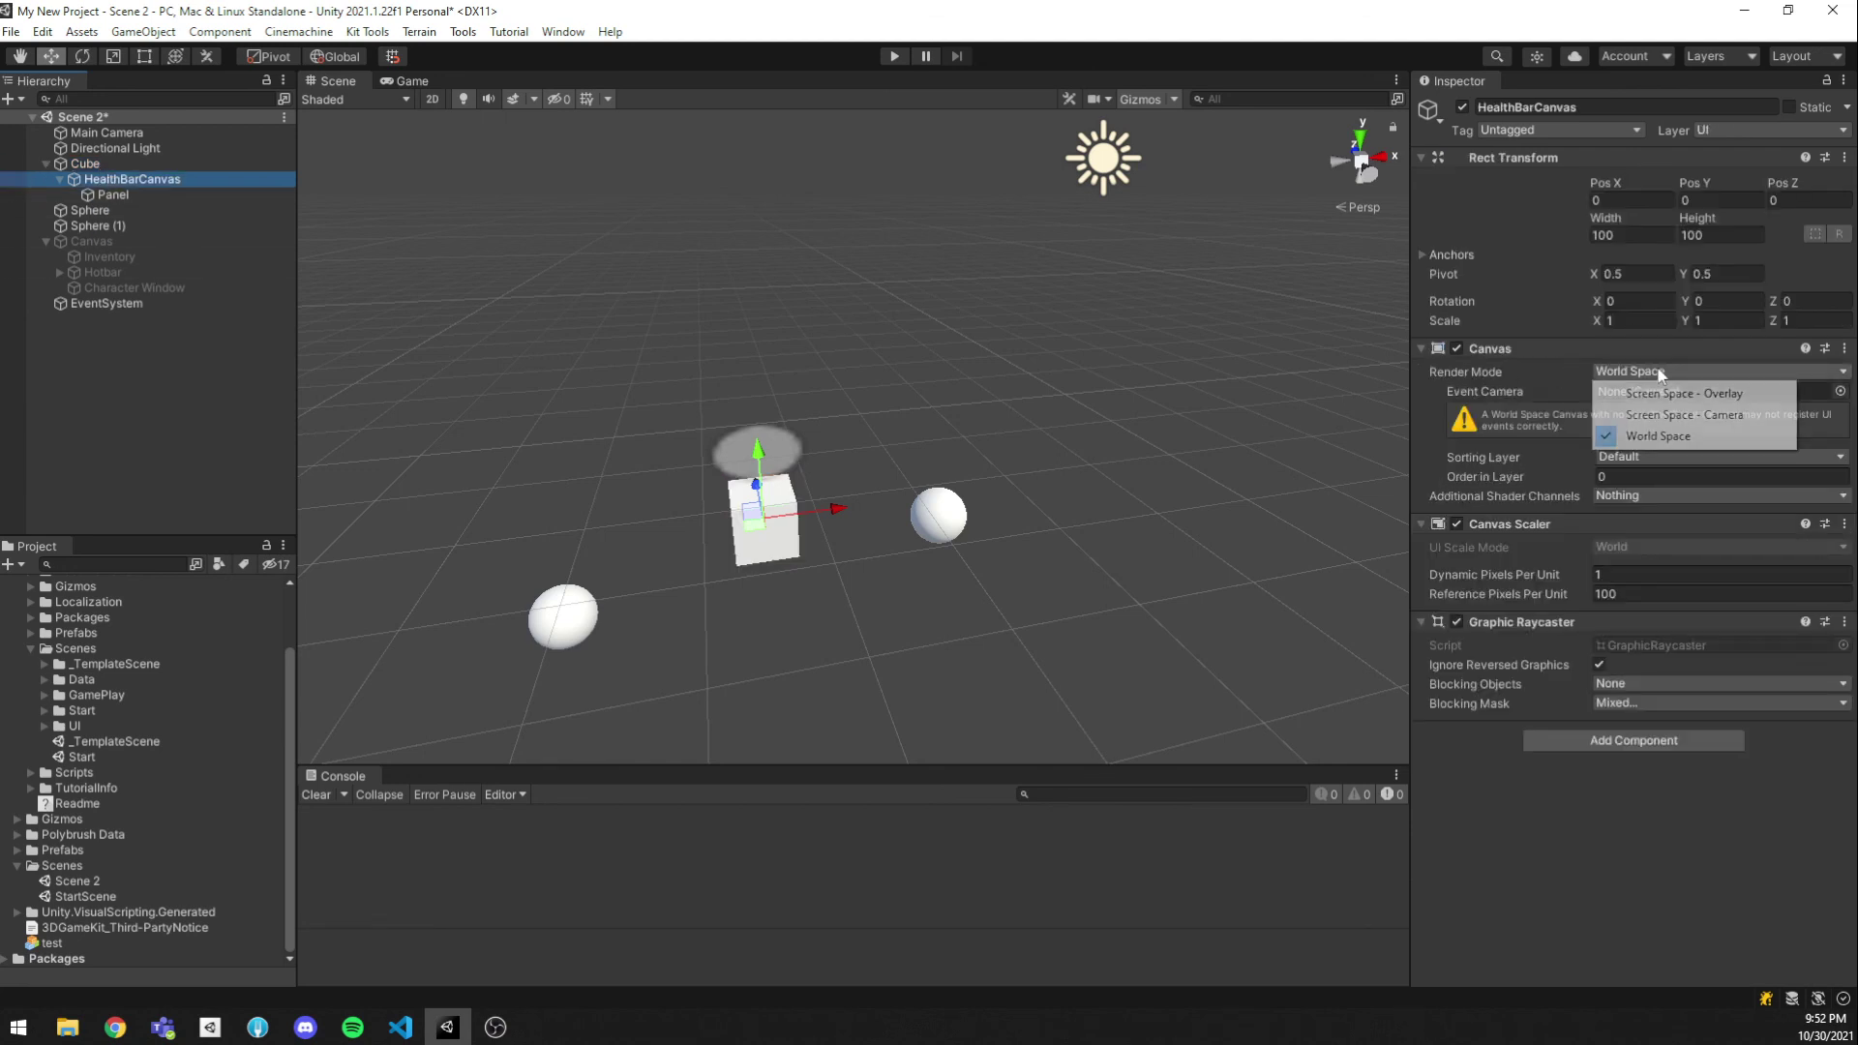